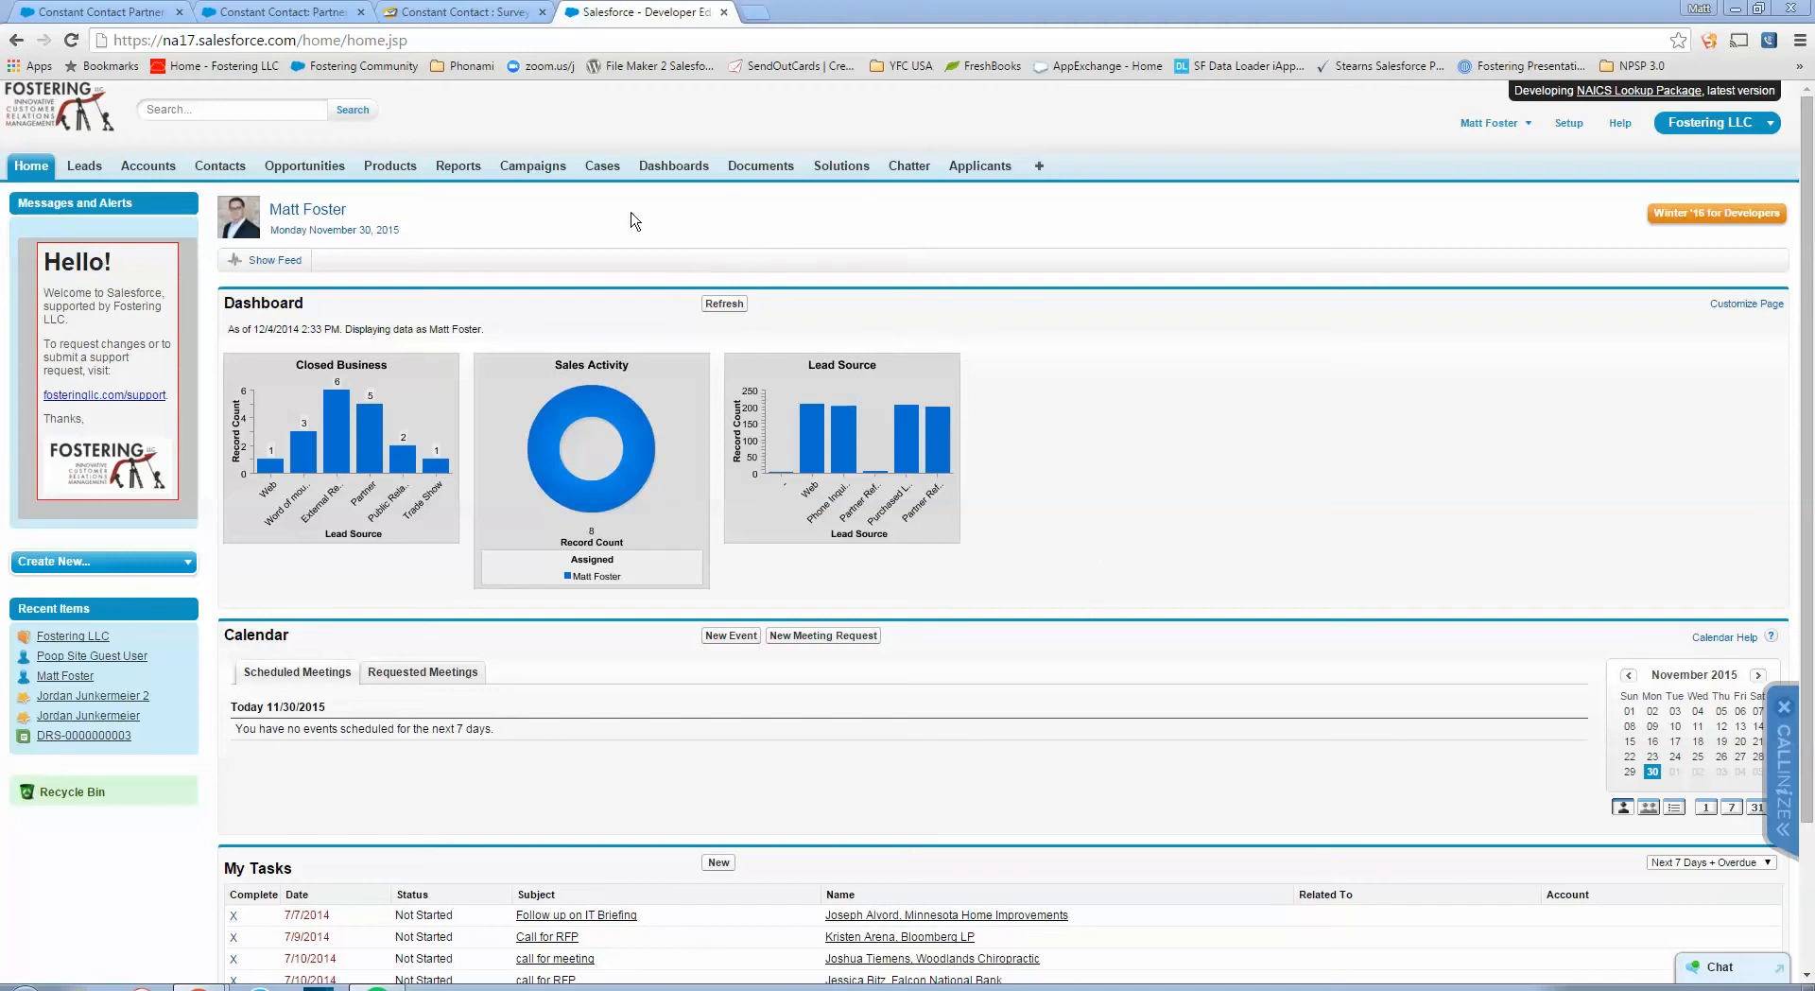
Create a new report of the Accounts report type
left_click(458, 168)
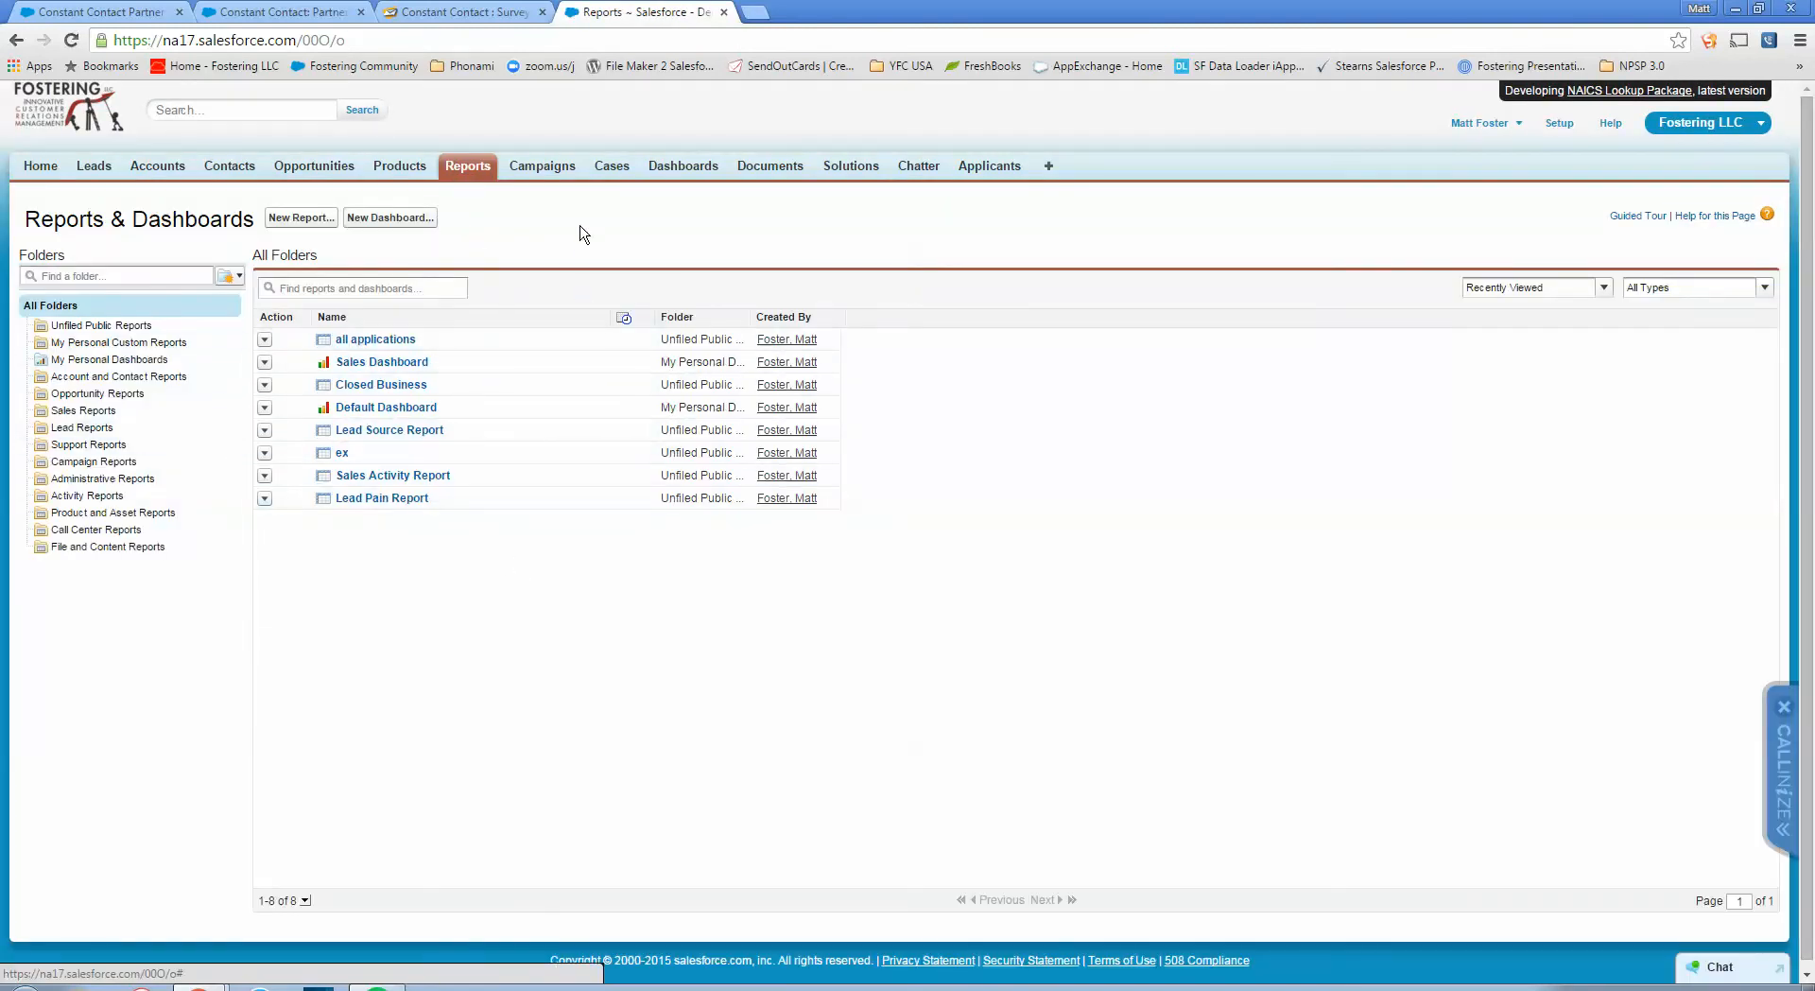
left_click(290, 224)
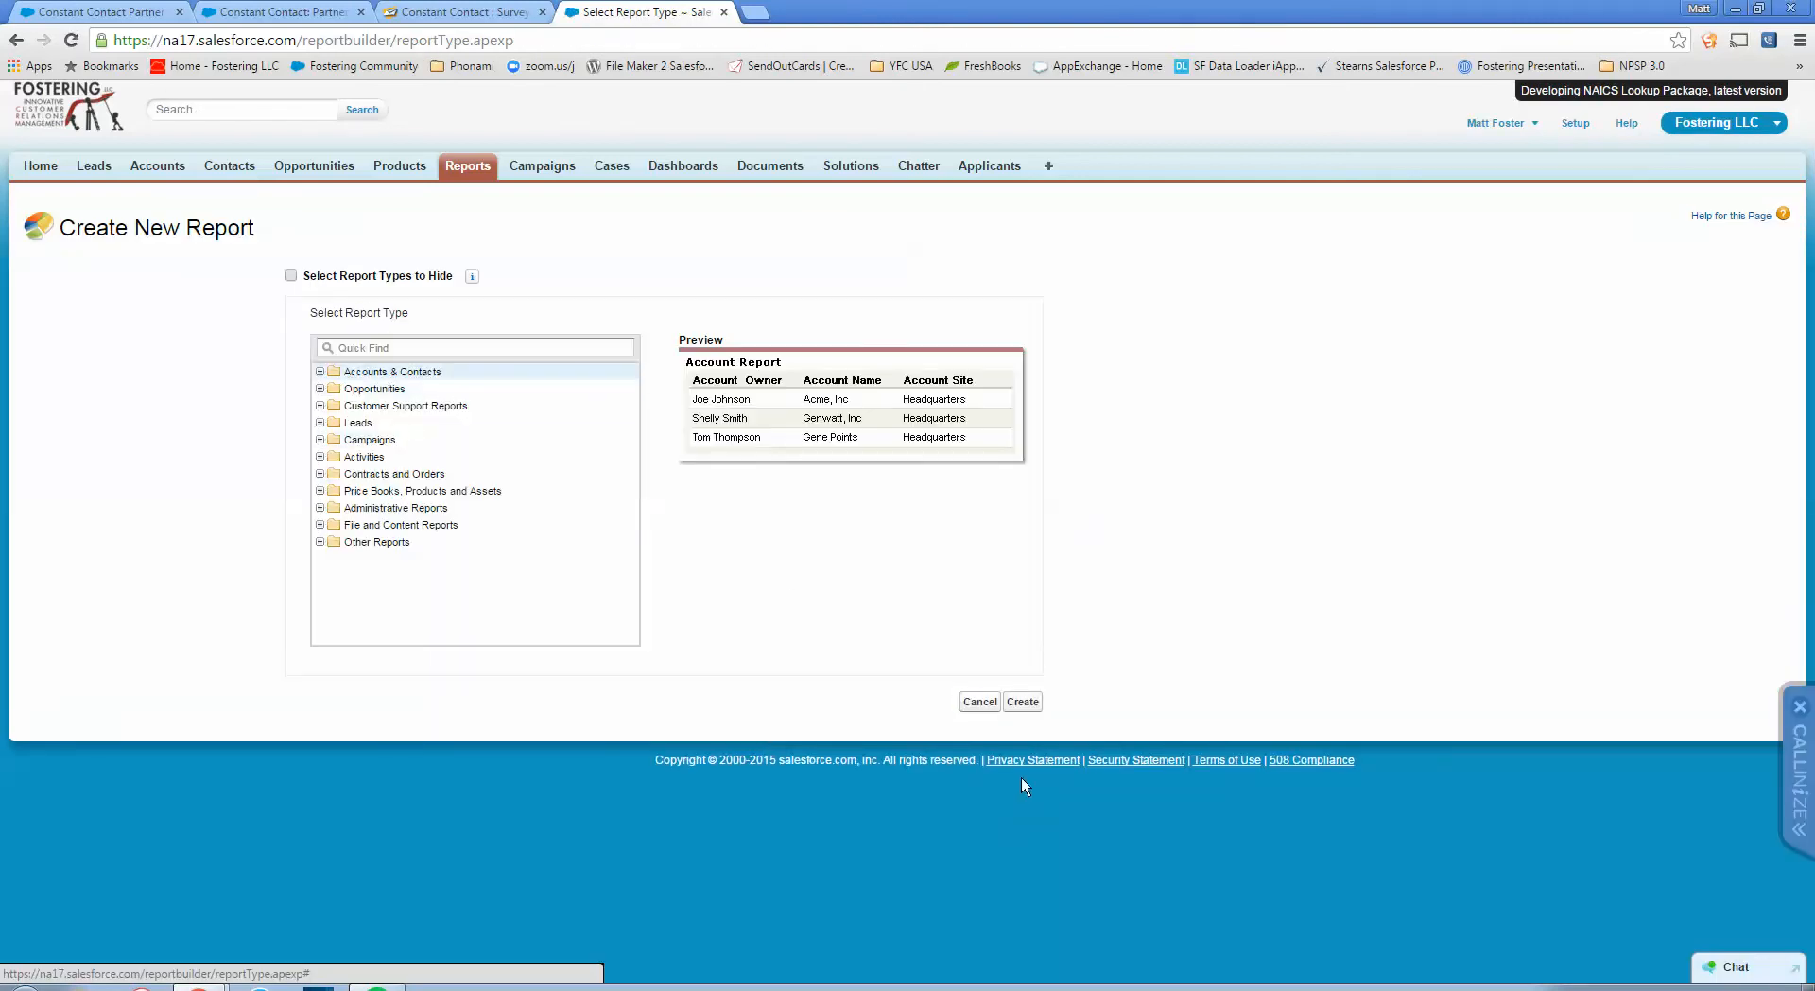
left_click(1024, 703)
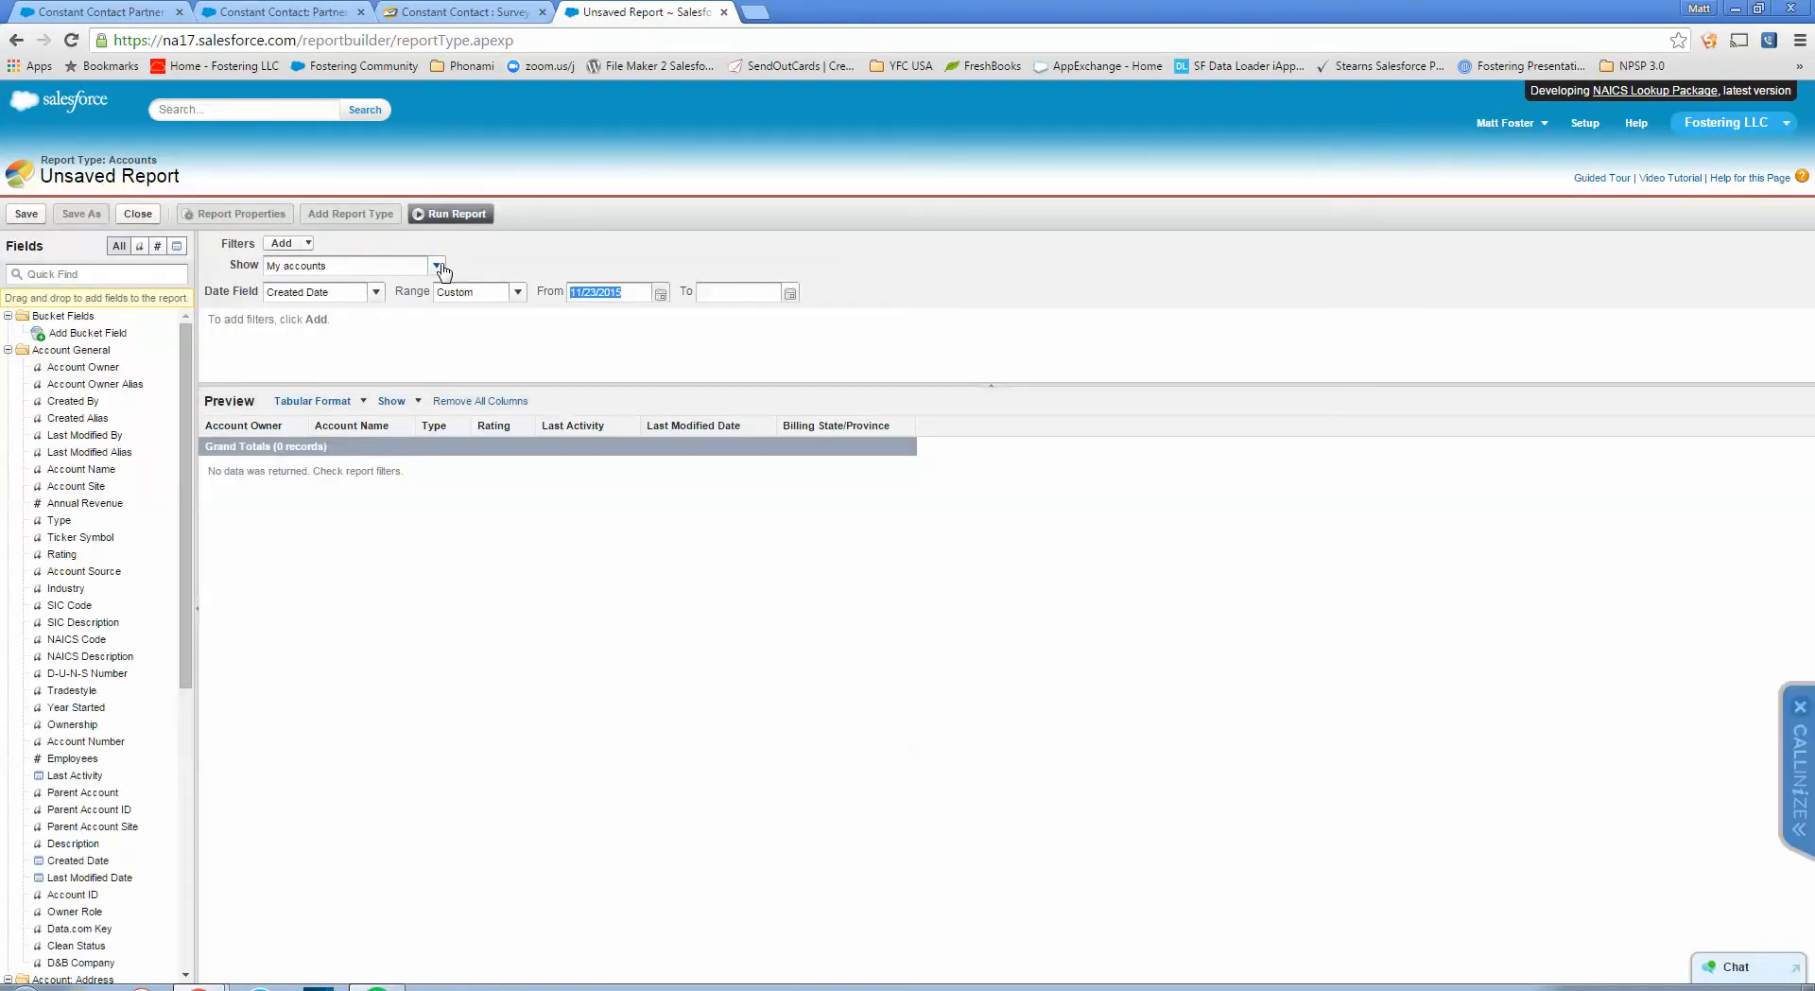
Show all accounts in the report and set the Created Date range to All Time
left_click(441, 268)
left_click(379, 324)
left_click(518, 291)
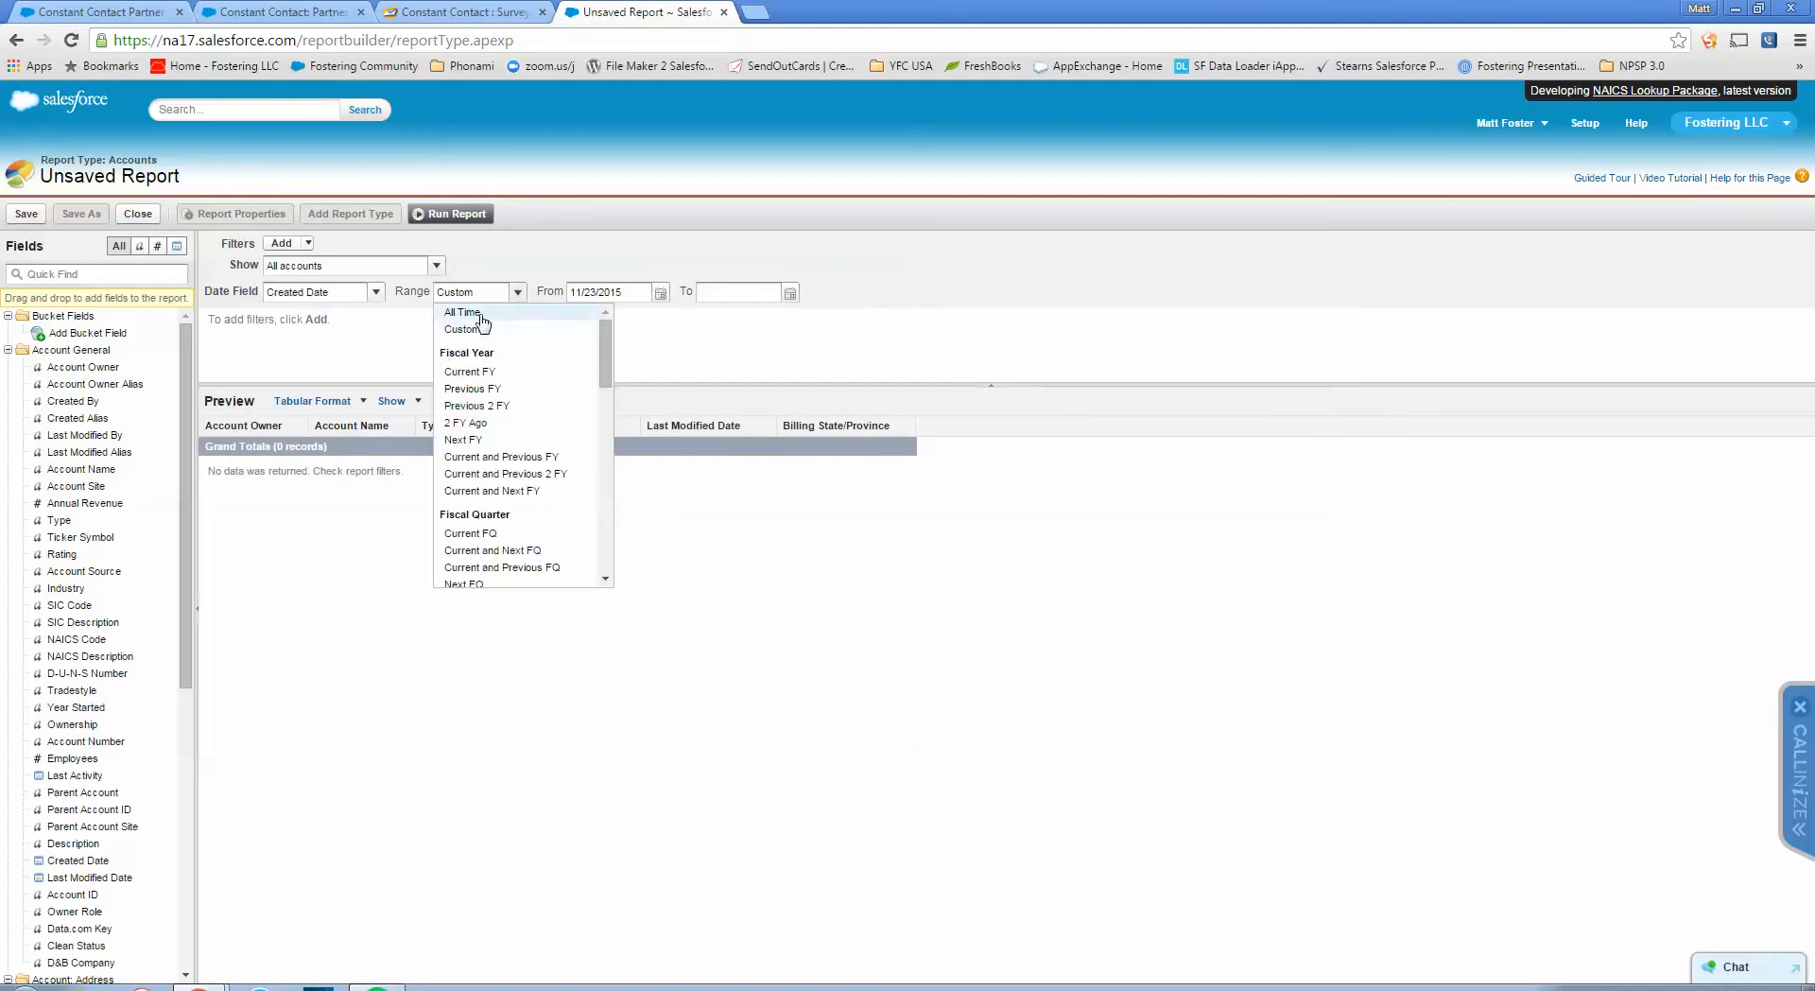
left_click(458, 311)
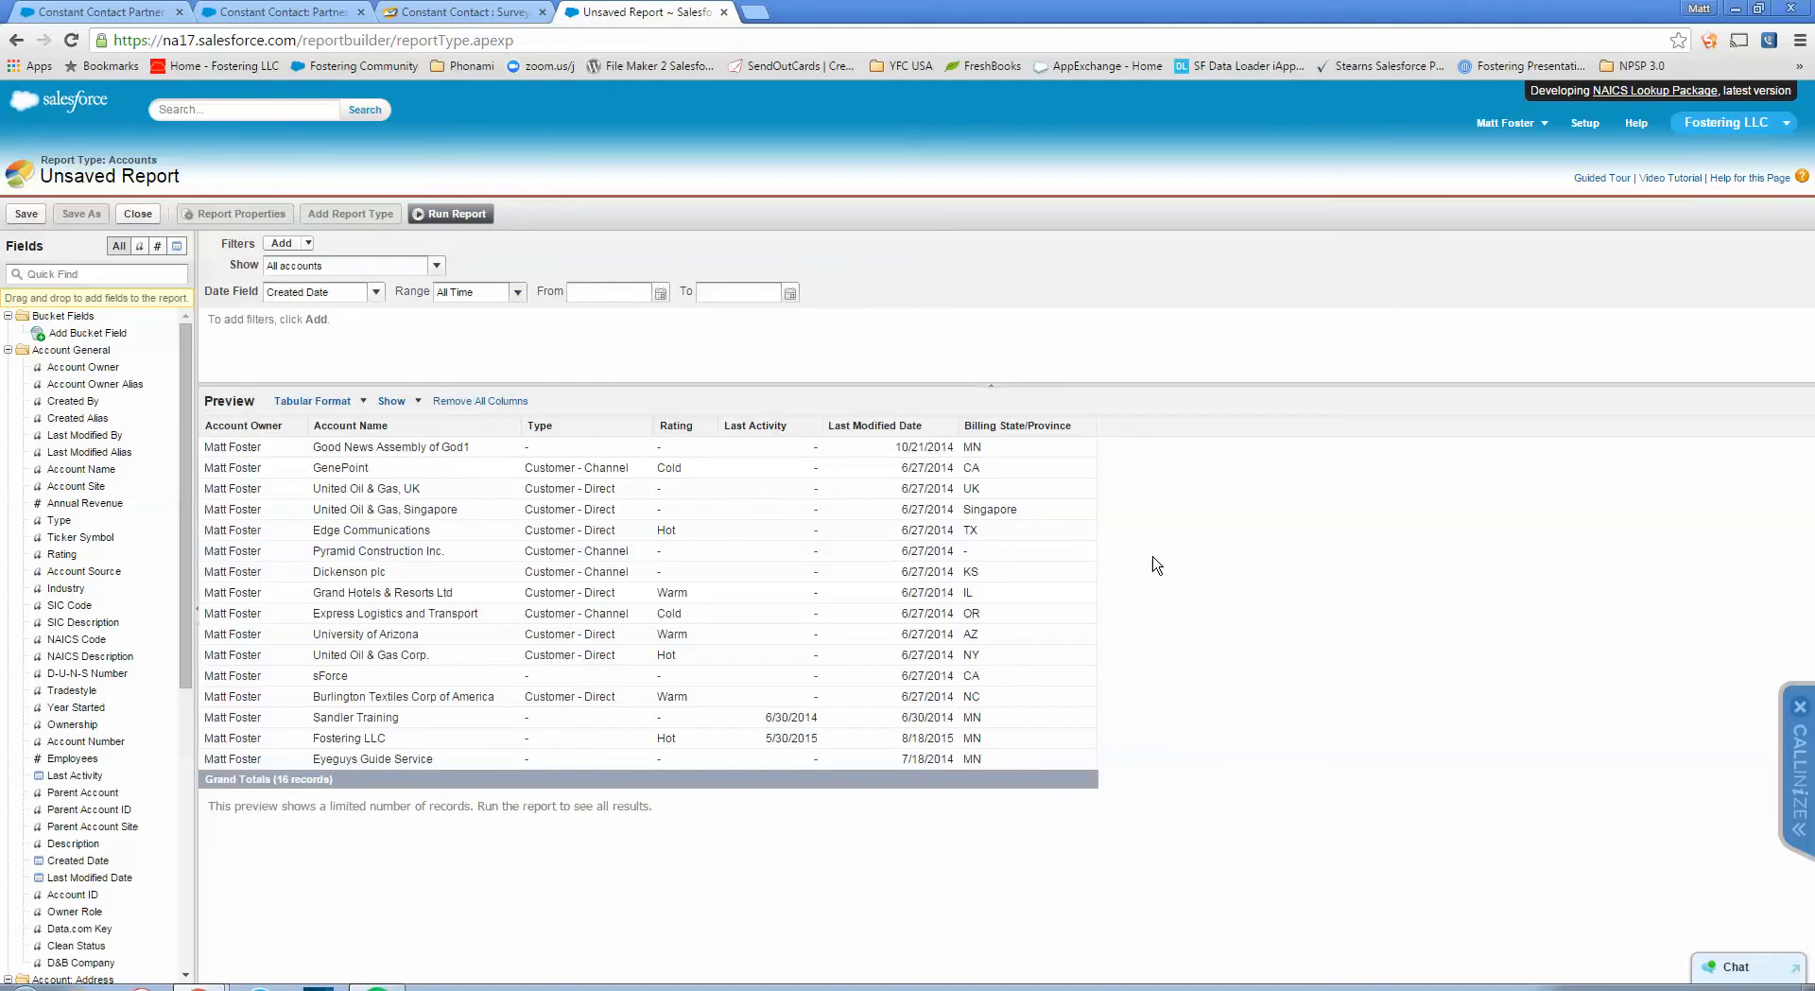
Remove the Account Owner column from the report and filter the available fields by "bil"
left_click(299, 427)
left_click(357, 618)
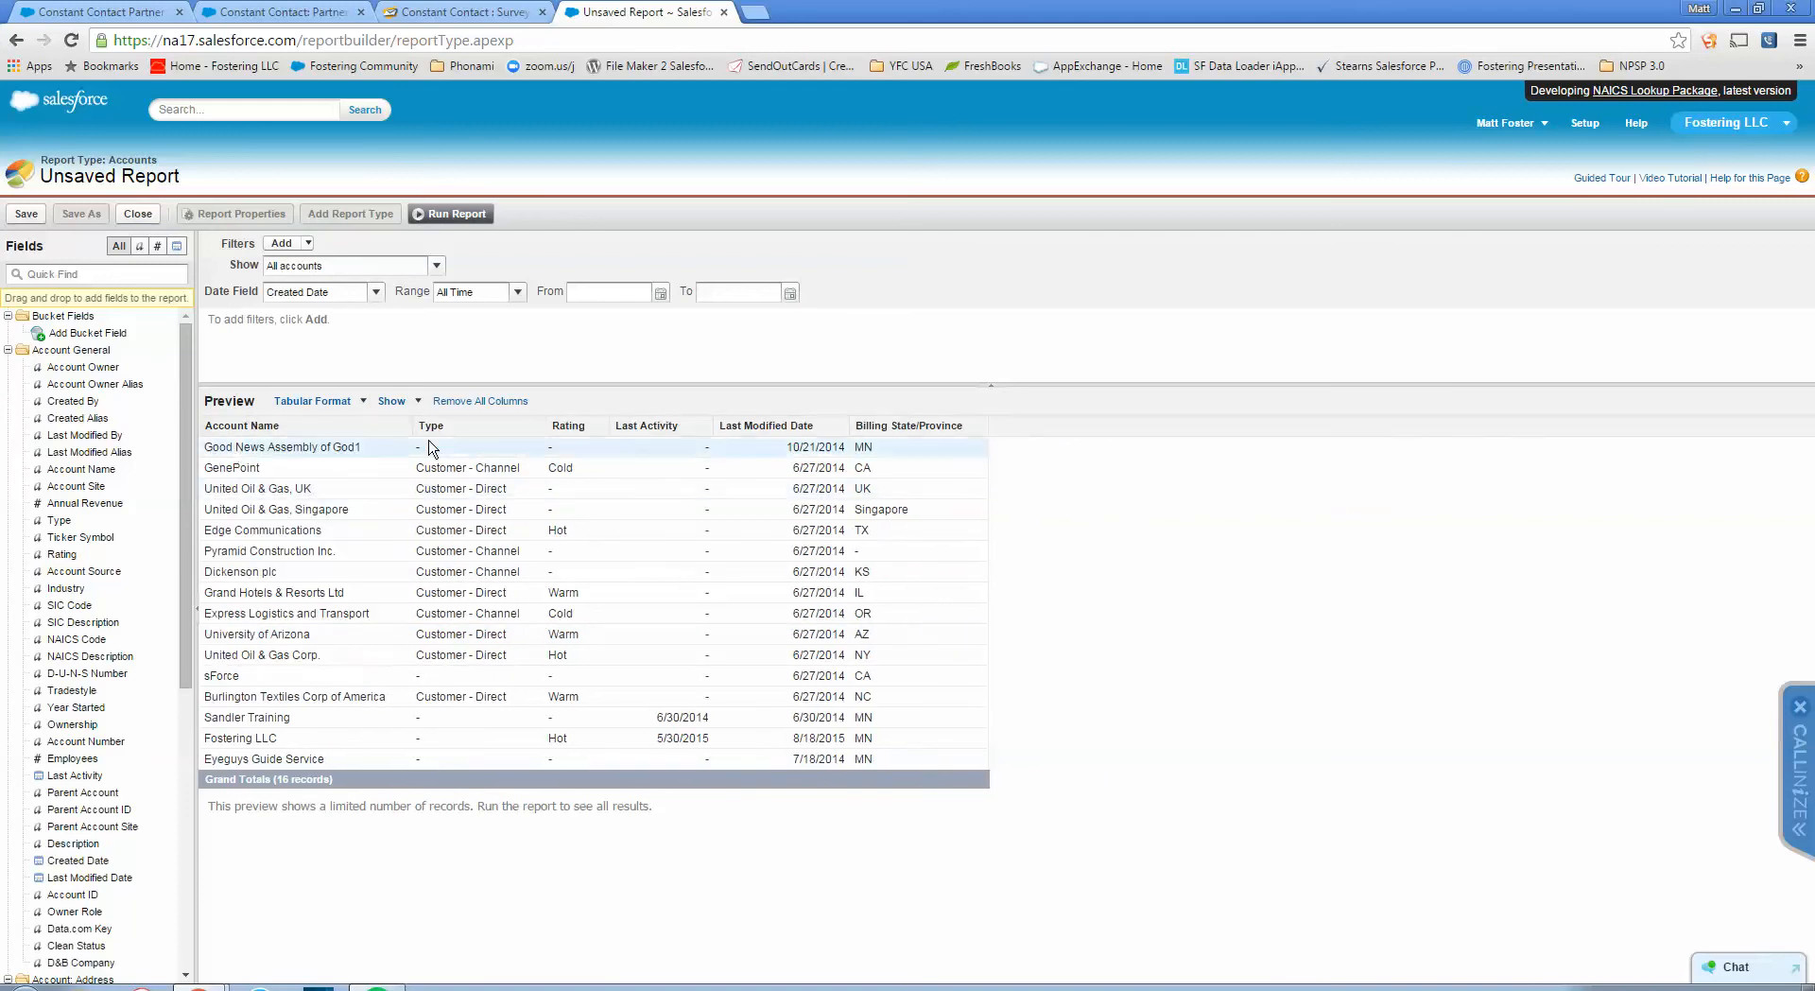
left_click(77, 276)
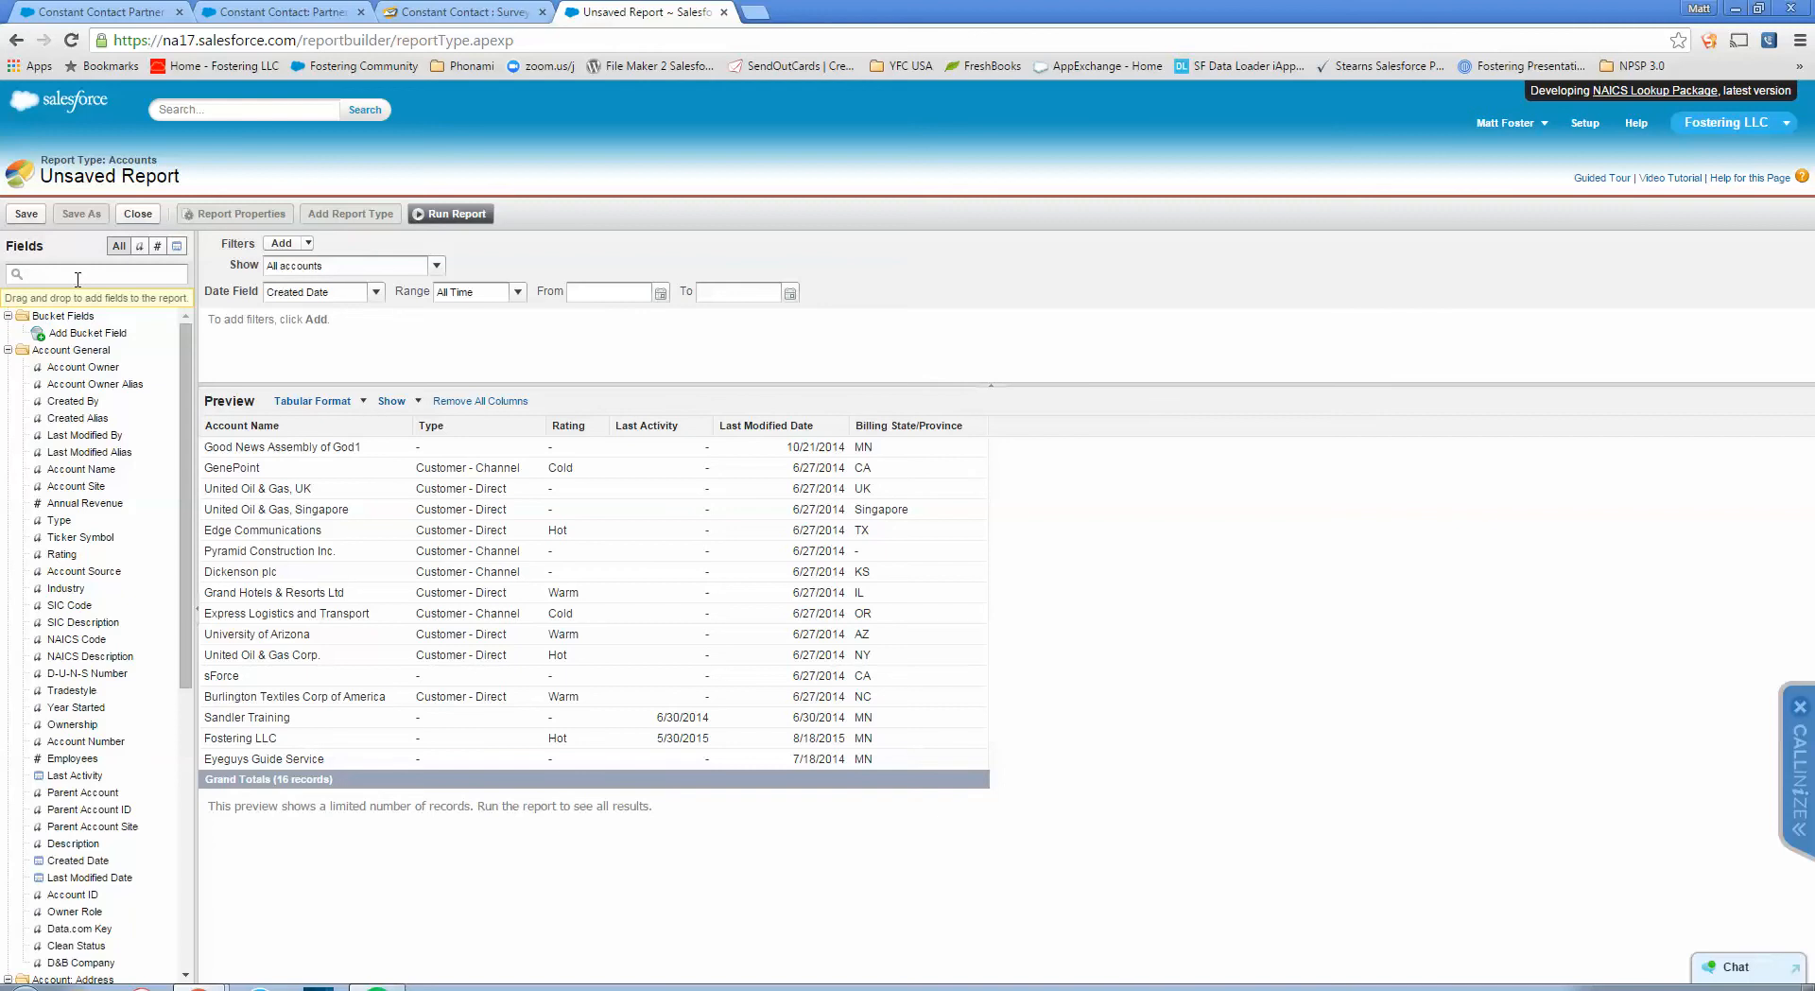
type("s")
type("mail")
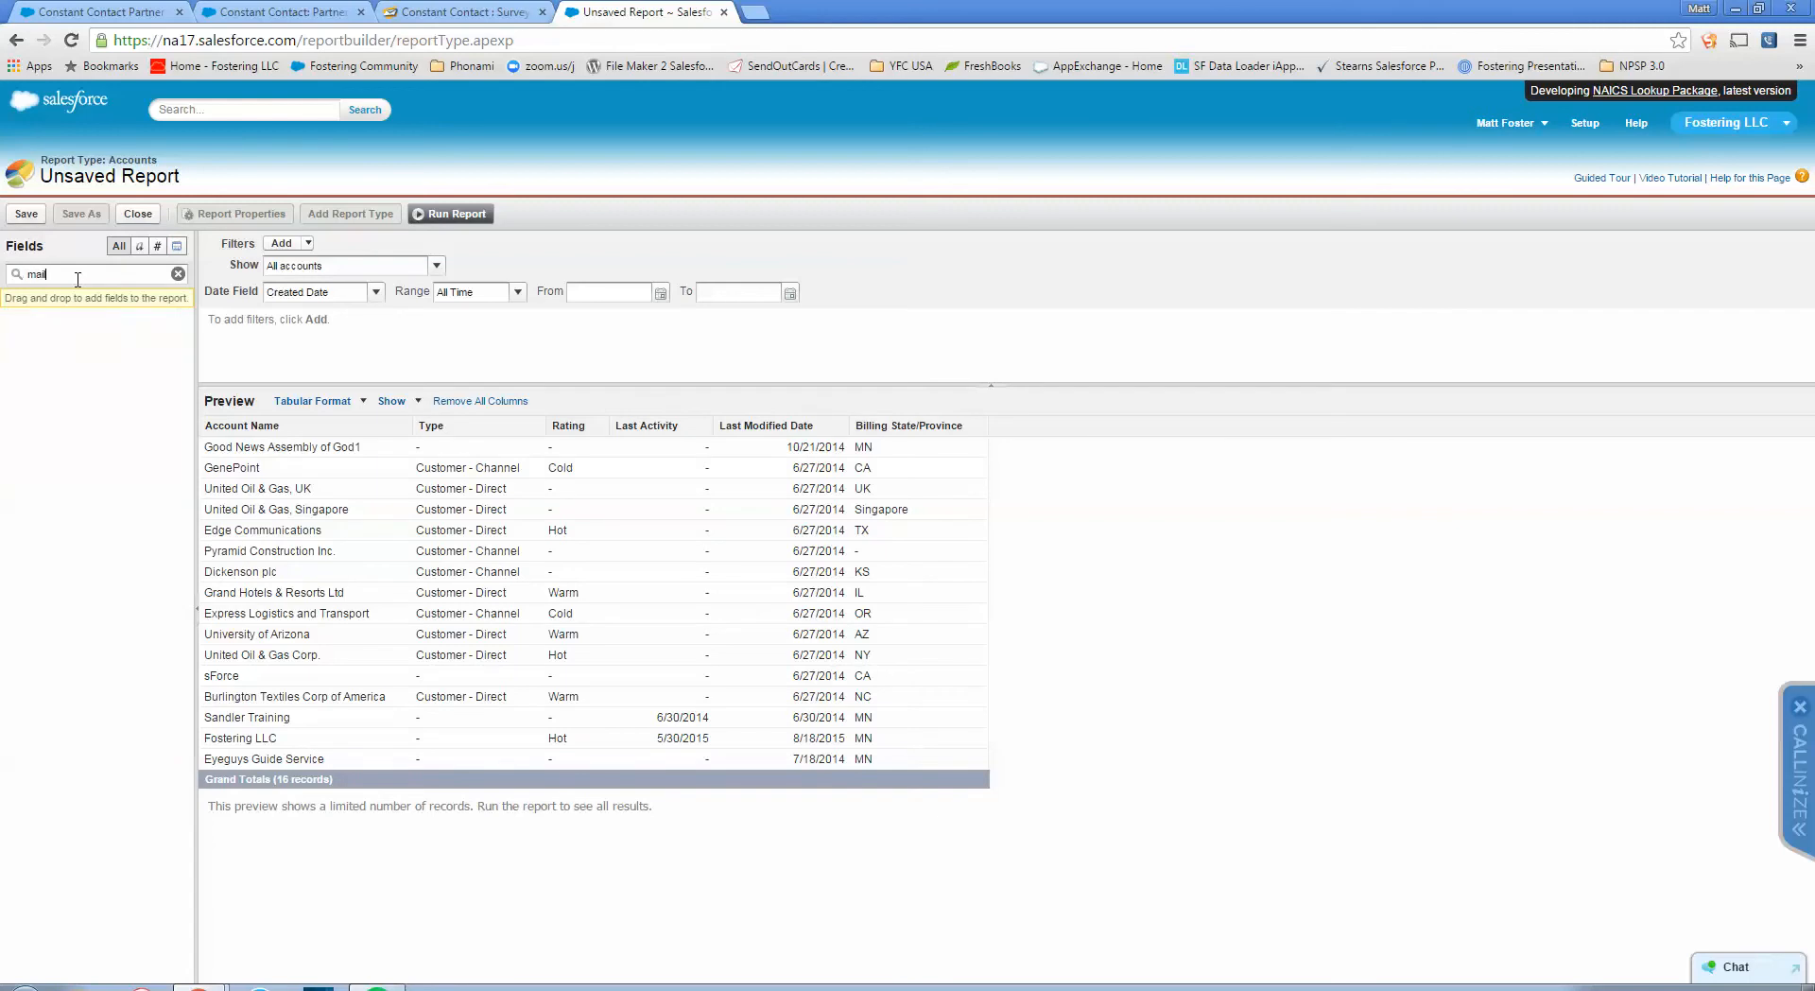
key("BackSpace")
key("BackSpace")
key("BackSpace")
type("bi")
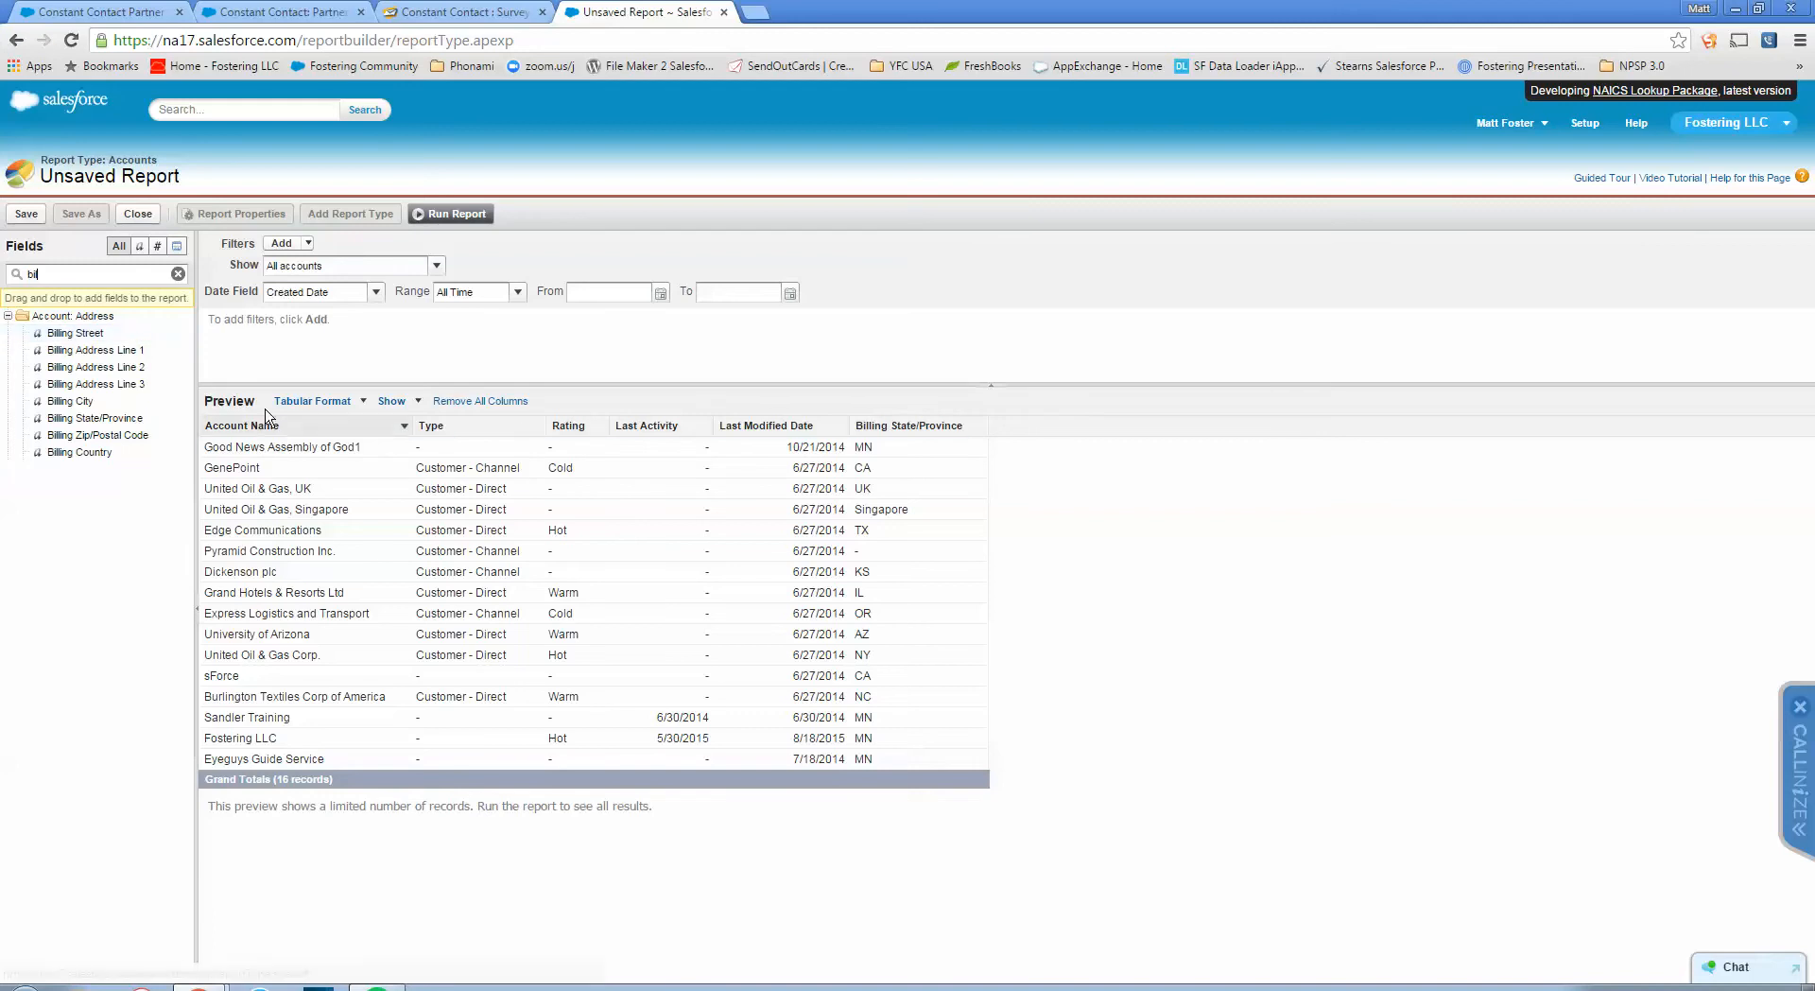
double_click(101, 333)
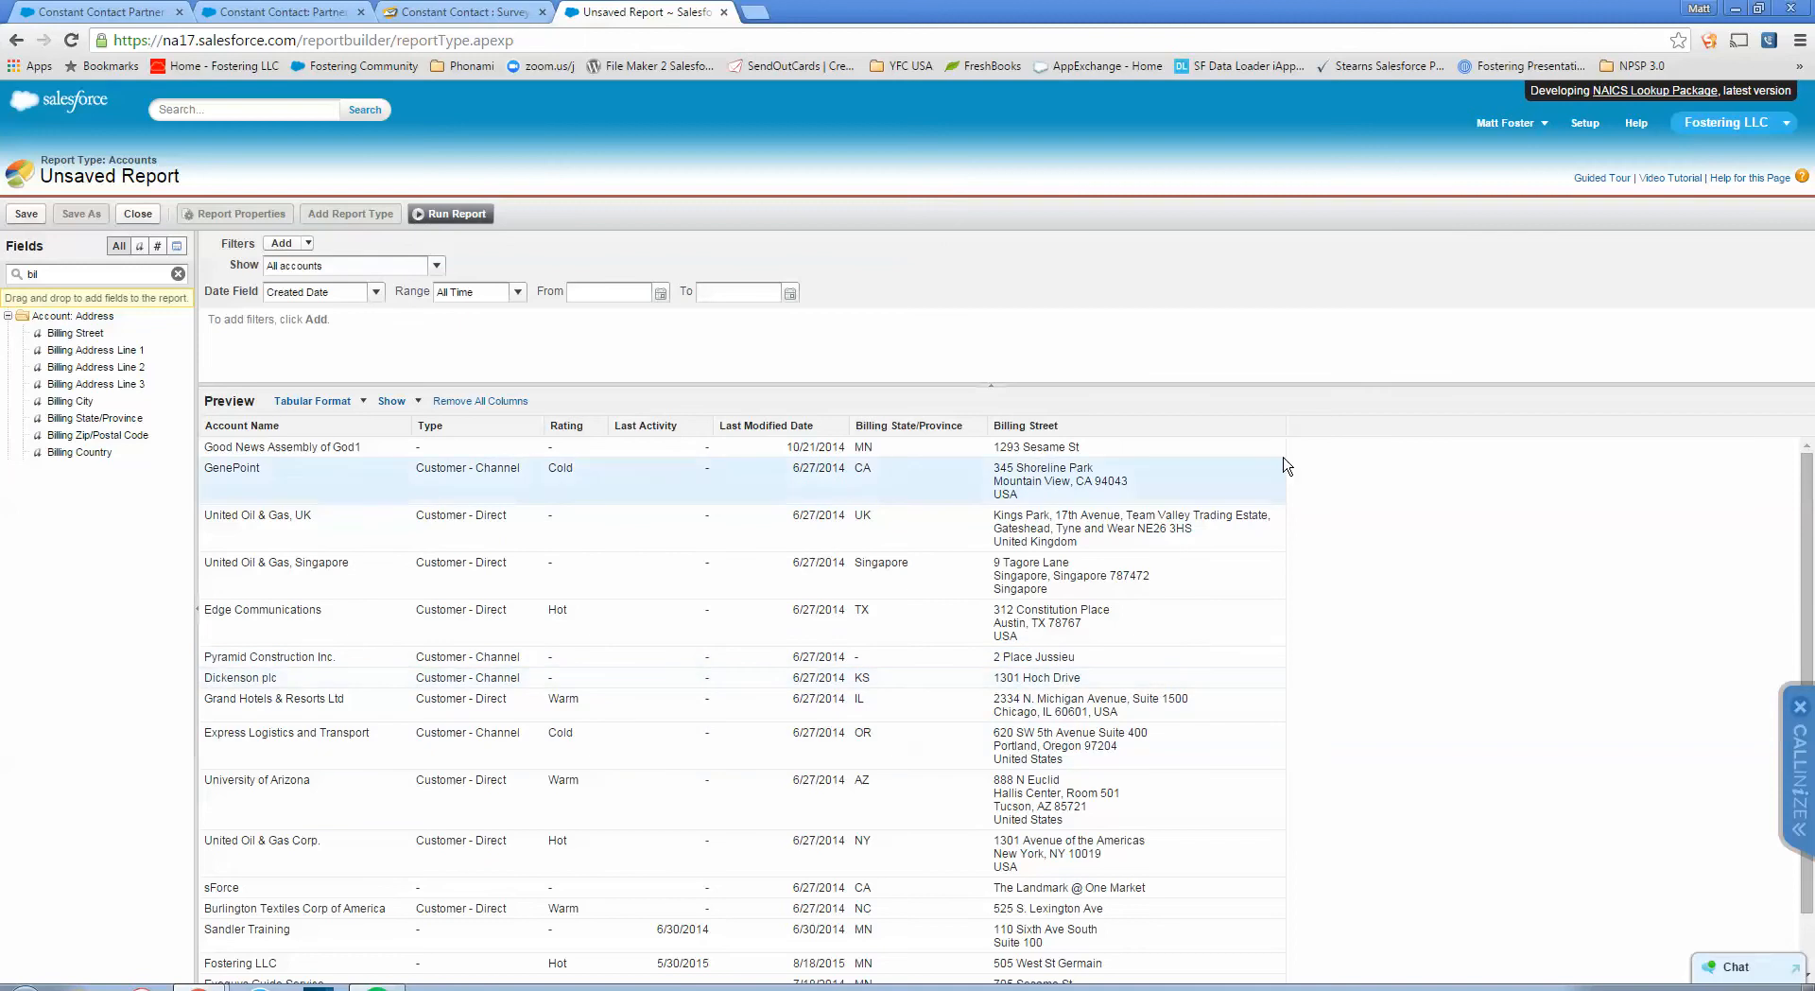
left_click(1278, 425)
left_click(1342, 590)
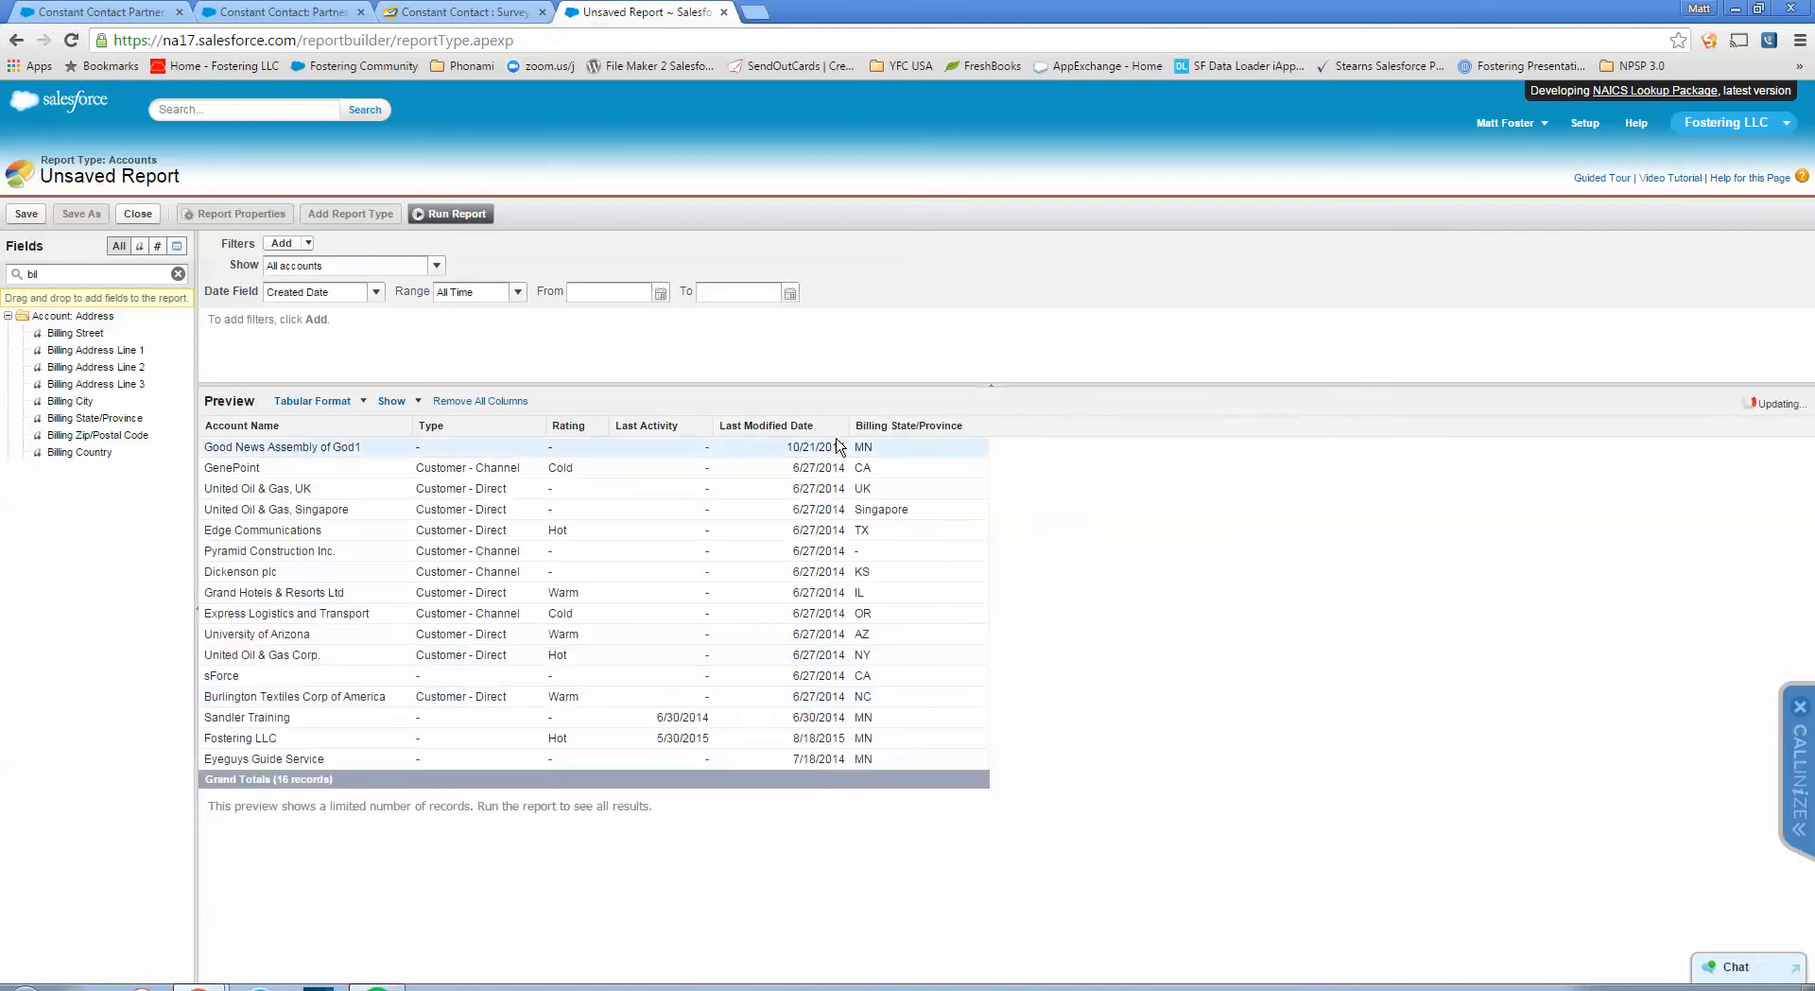
Remove the Last Modified Date, Last Activity, Rating and Type columns from the report
left_click(842, 427)
left_click(884, 590)
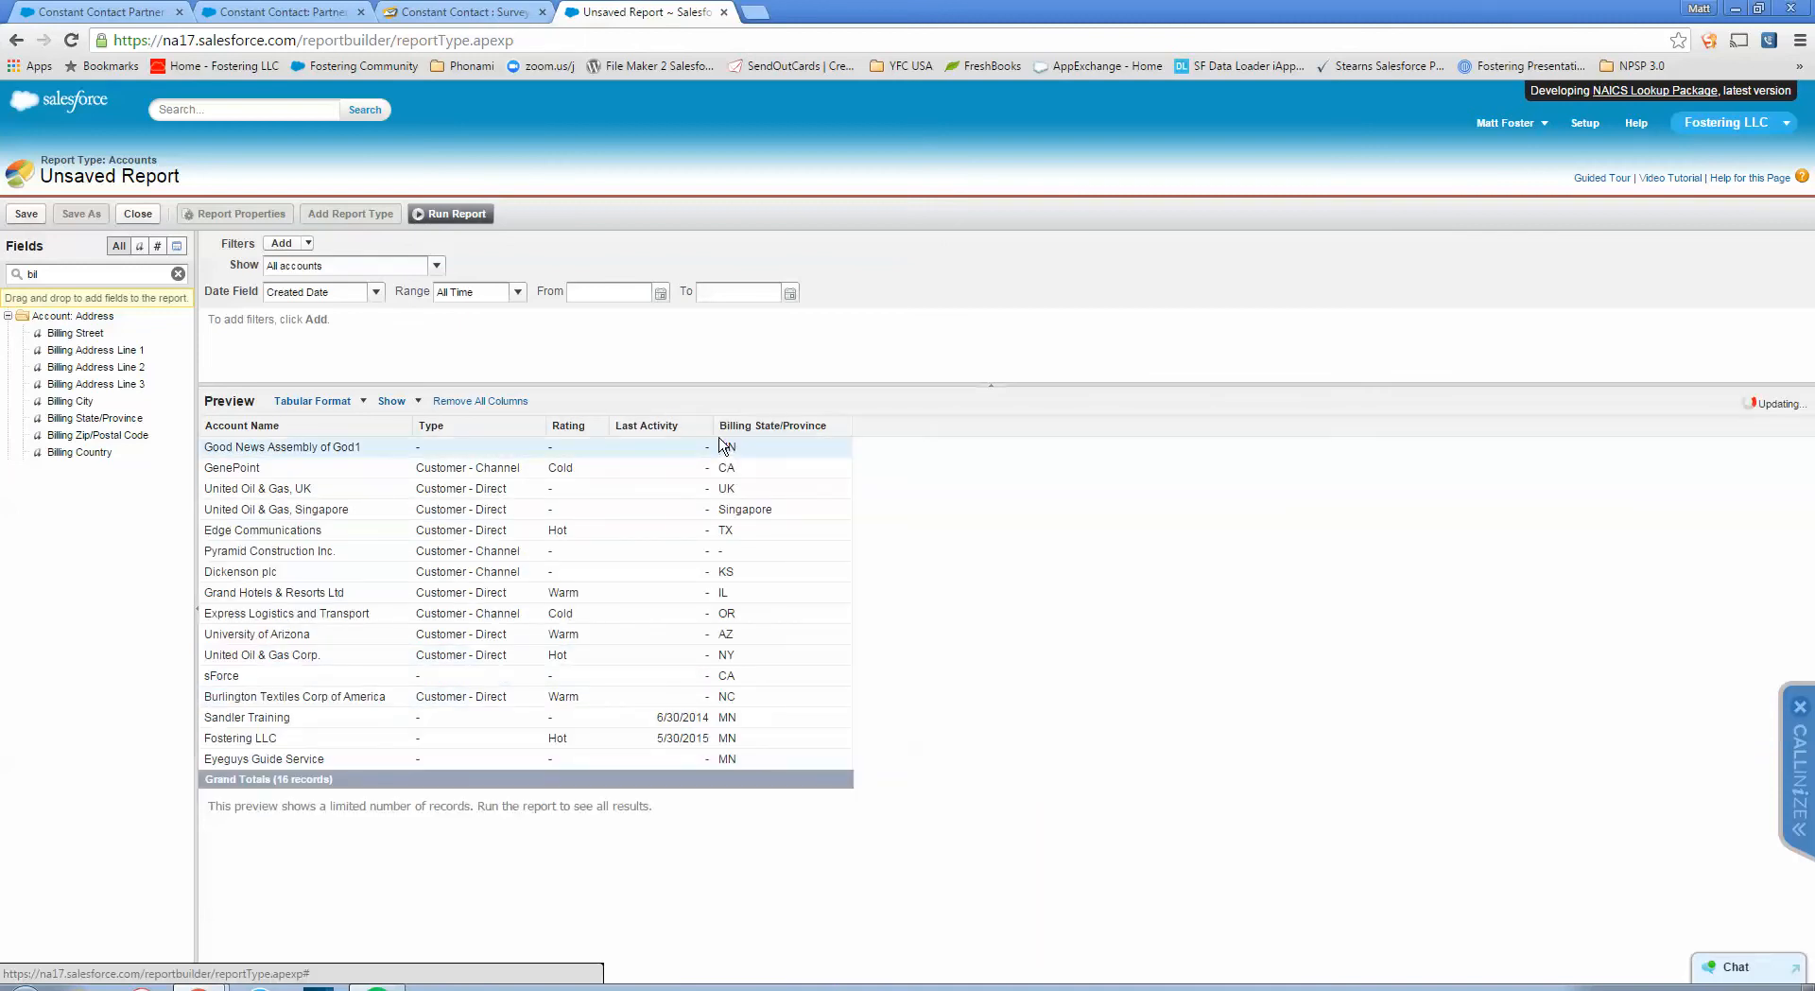
left_click(704, 426)
left_click(761, 589)
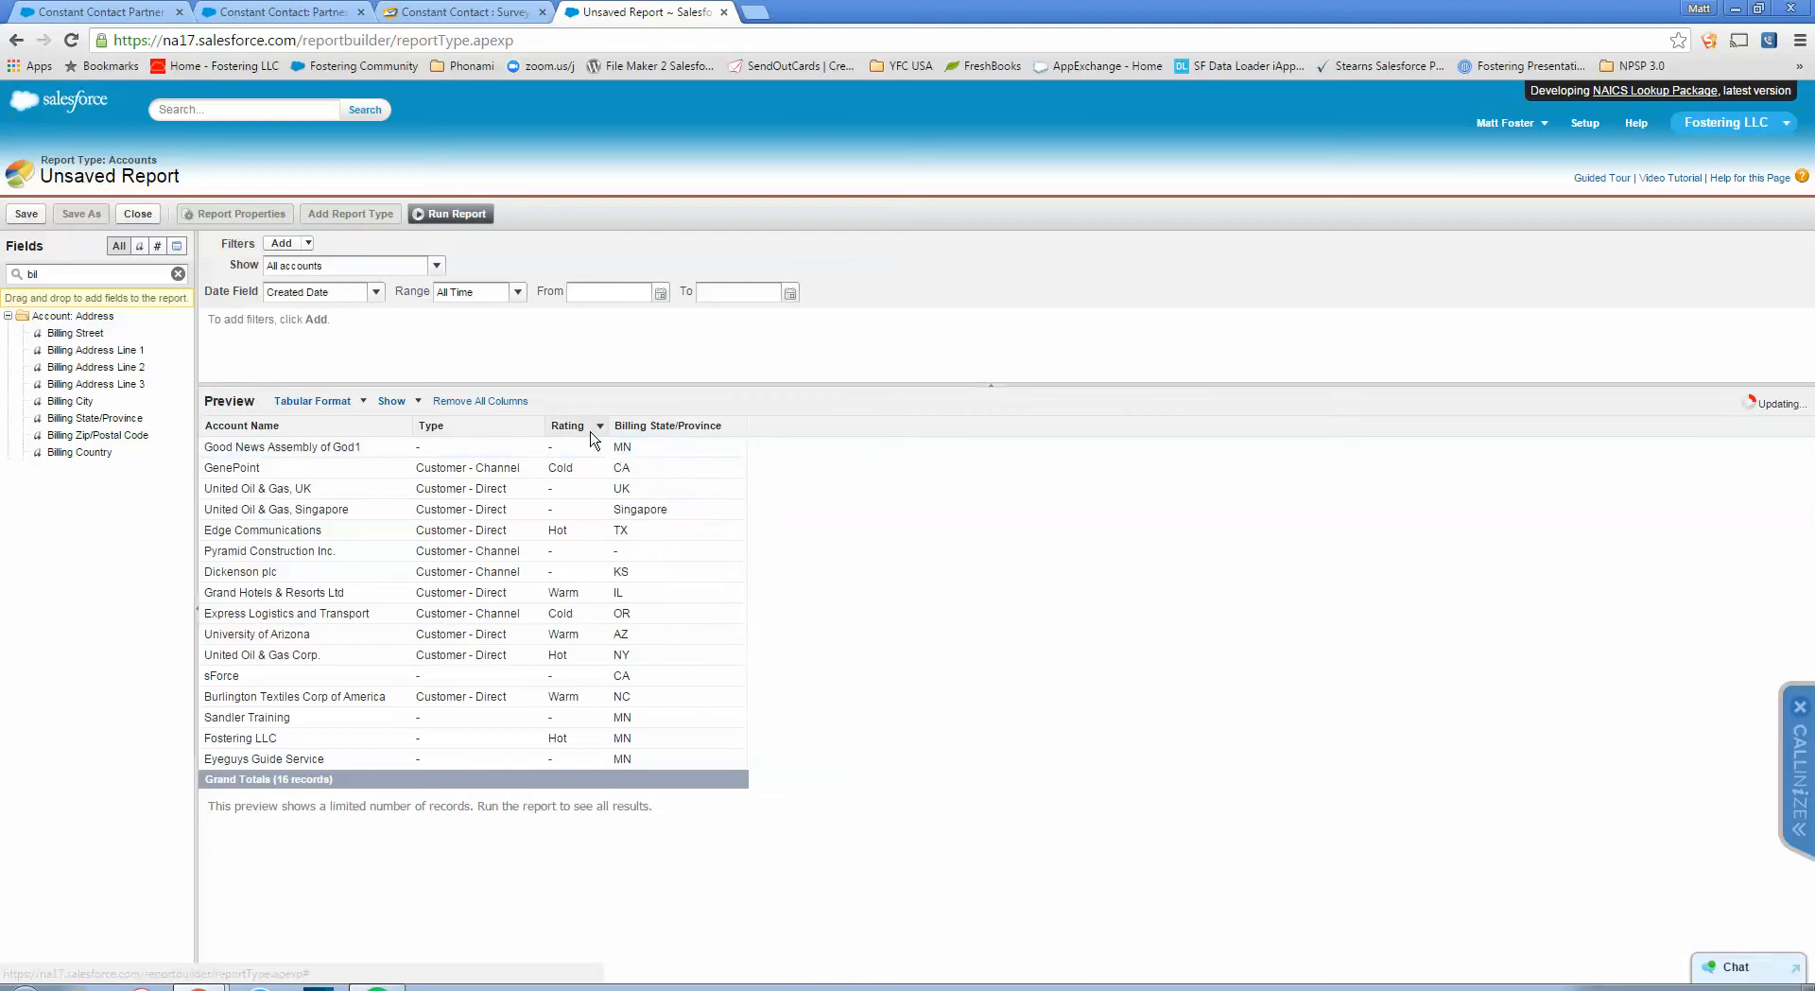
left_click(600, 427)
left_click(658, 614)
left_click(532, 426)
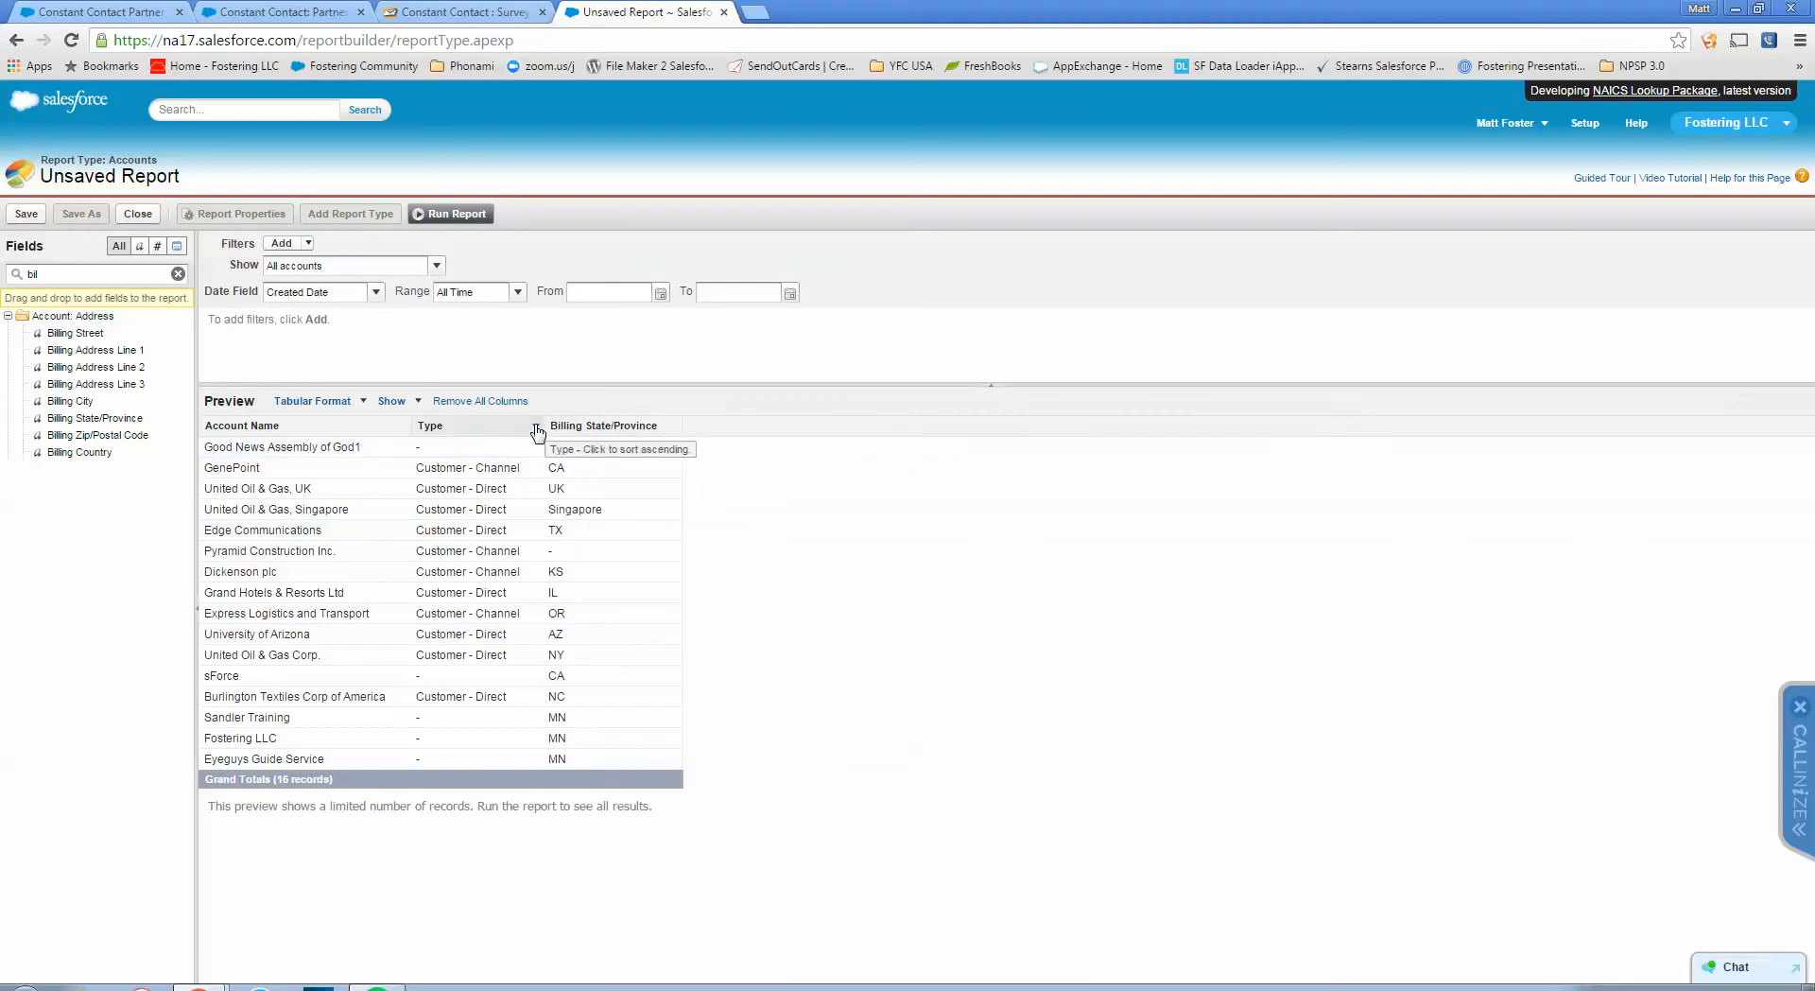
left_click(597, 614)
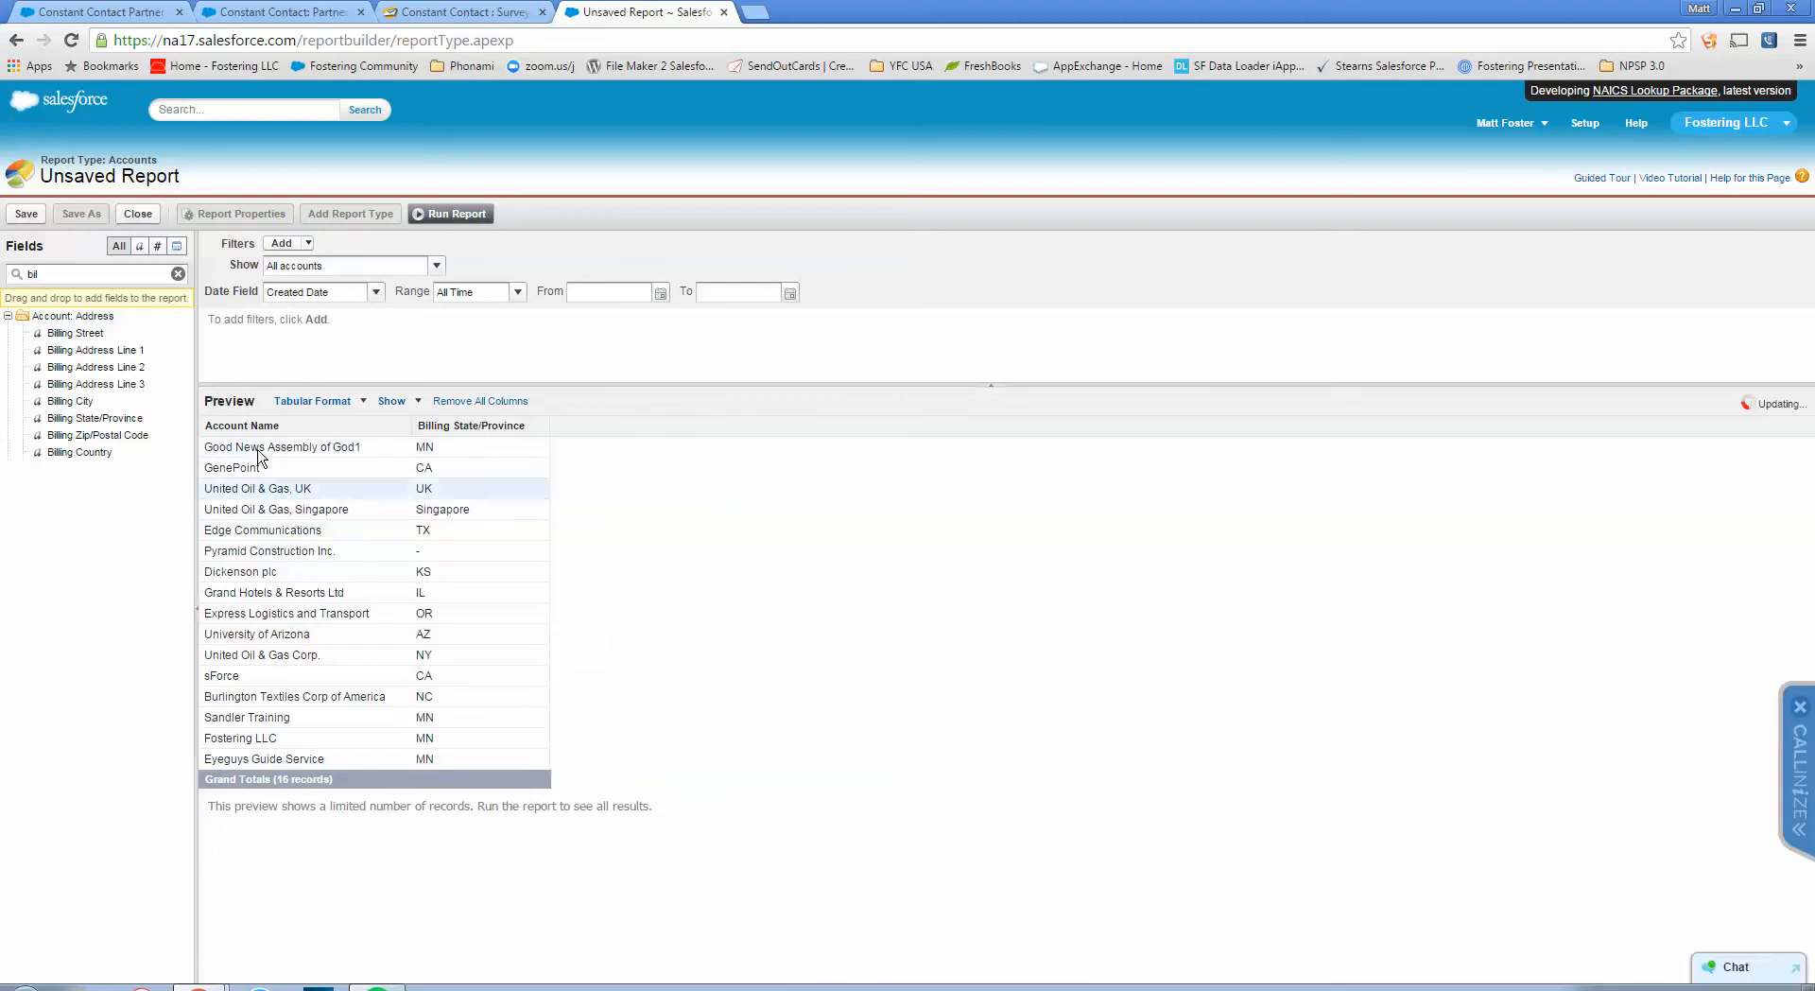
Add Billing Address Line 1, Billing Address Line 2, Billing City and Billing Zip/Postal Code columns, placing Billing State/Province after Billing City
double_click(115, 351)
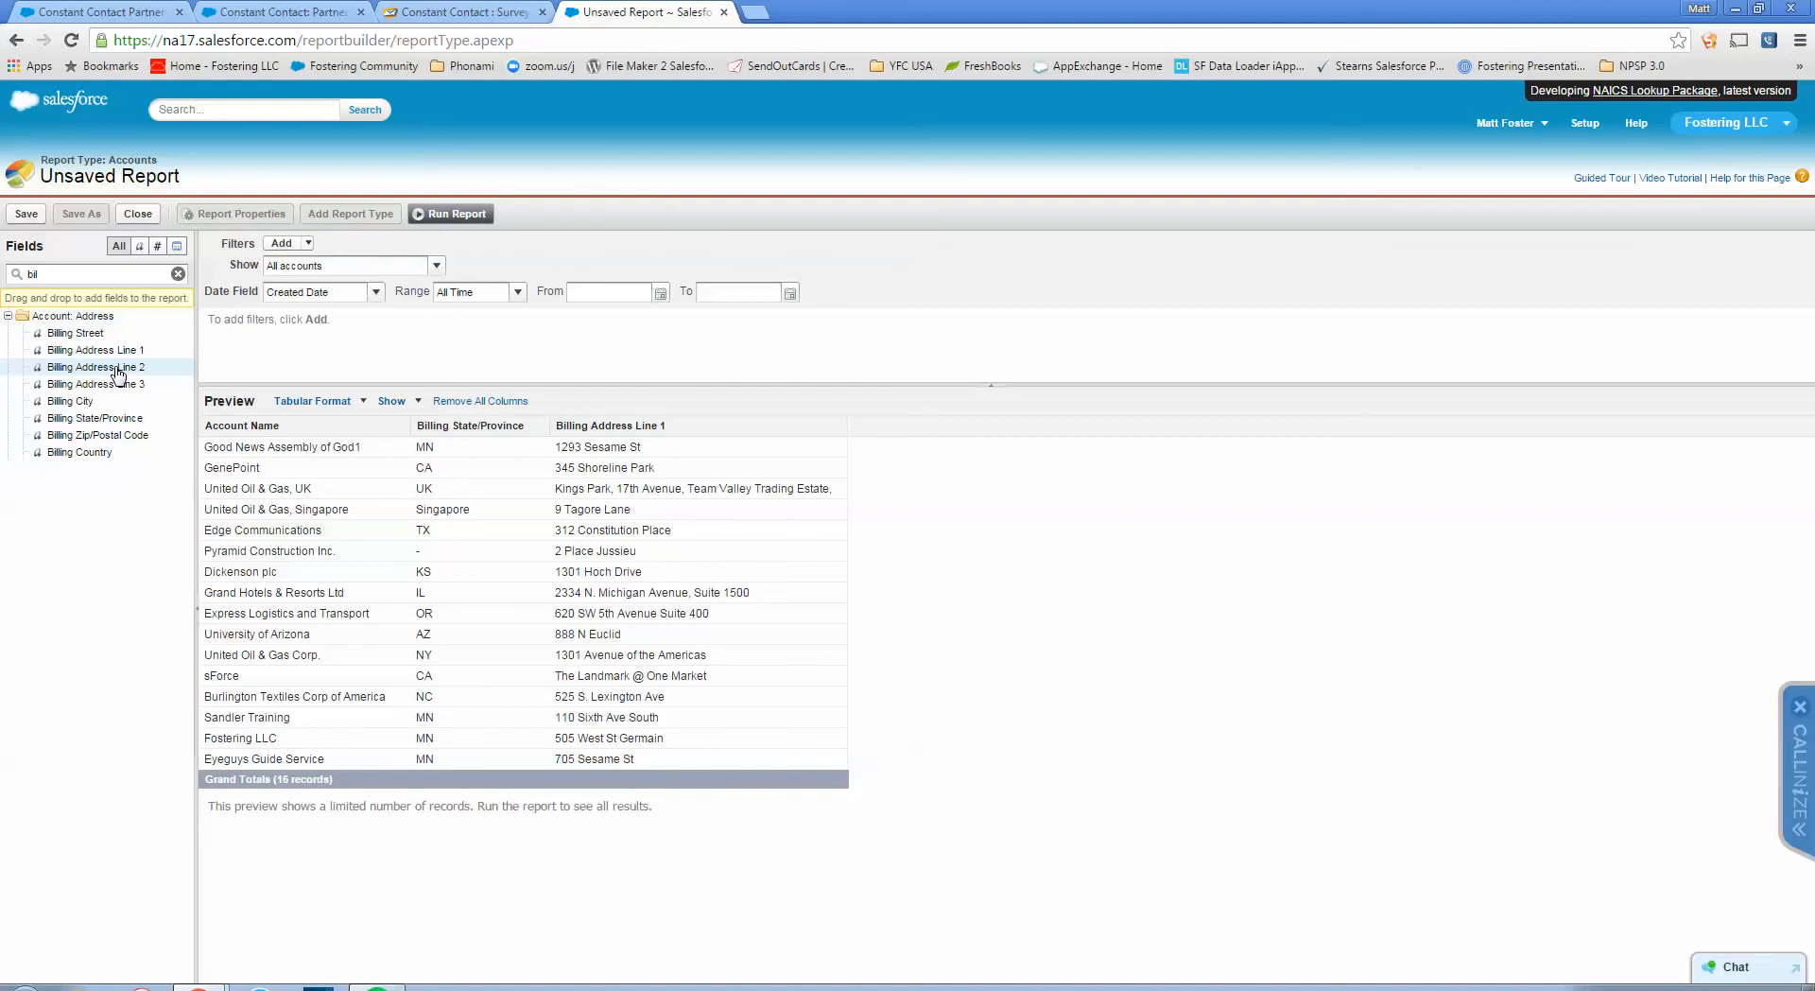
double_click(118, 369)
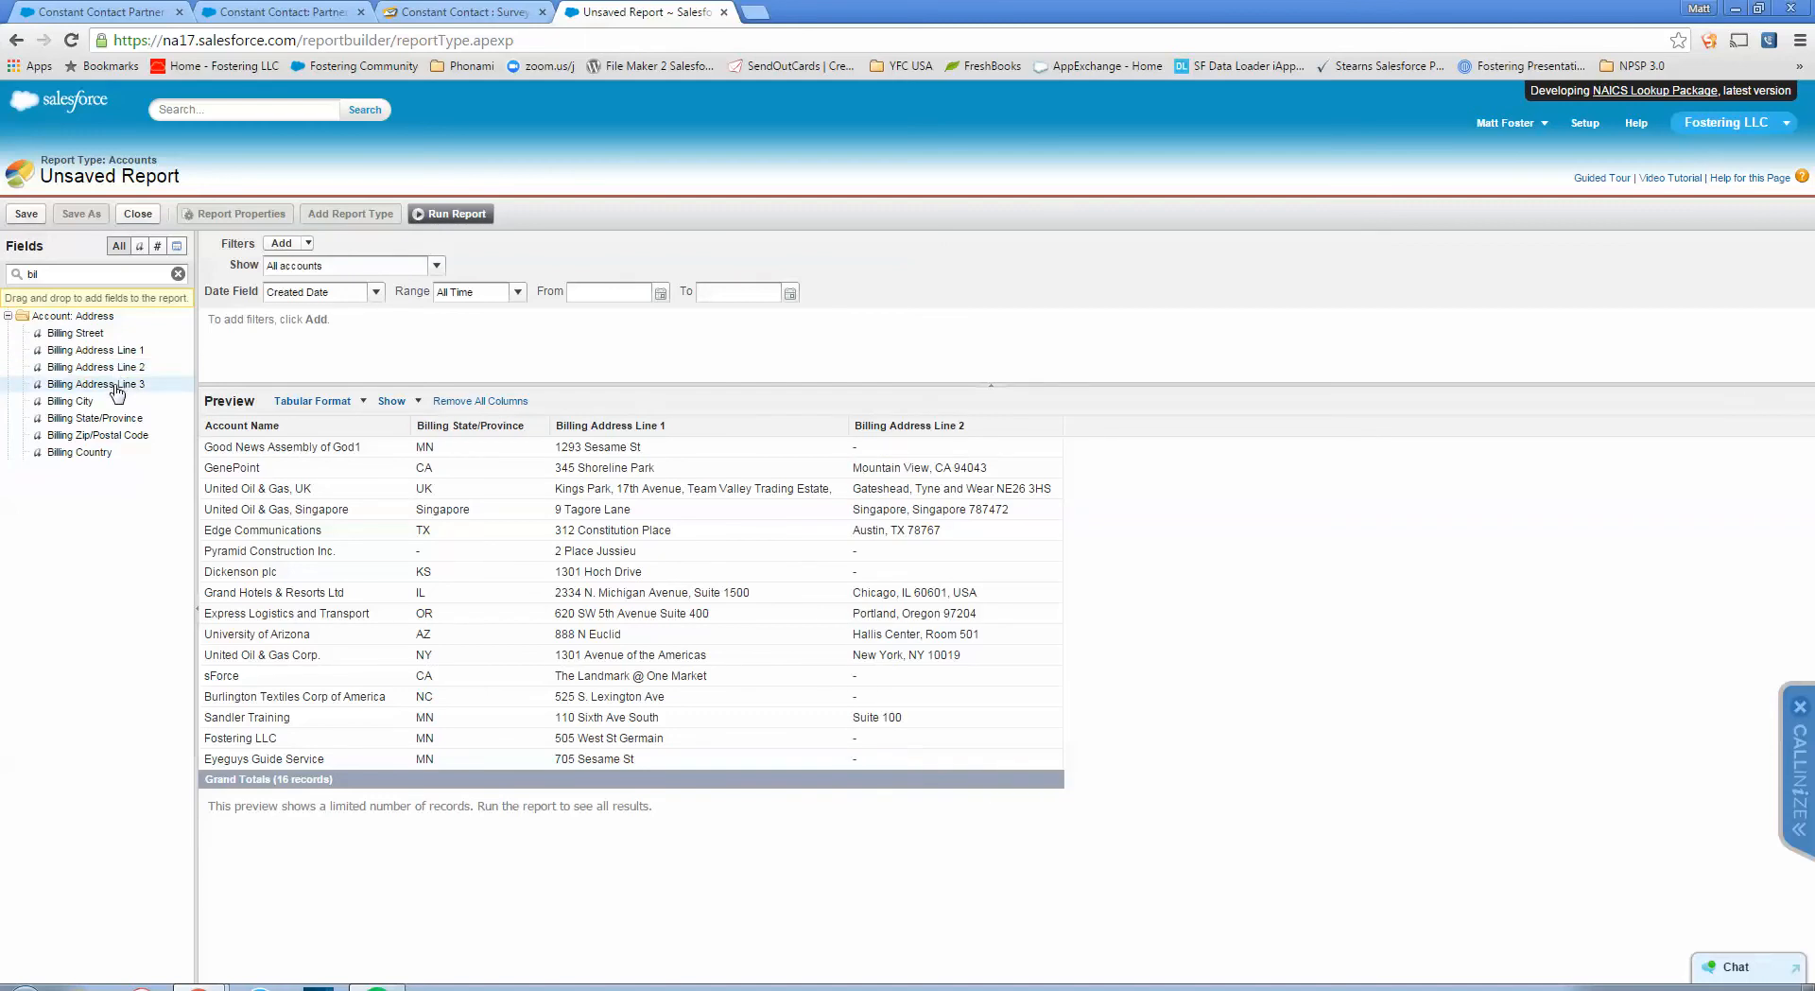
double_click(106, 403)
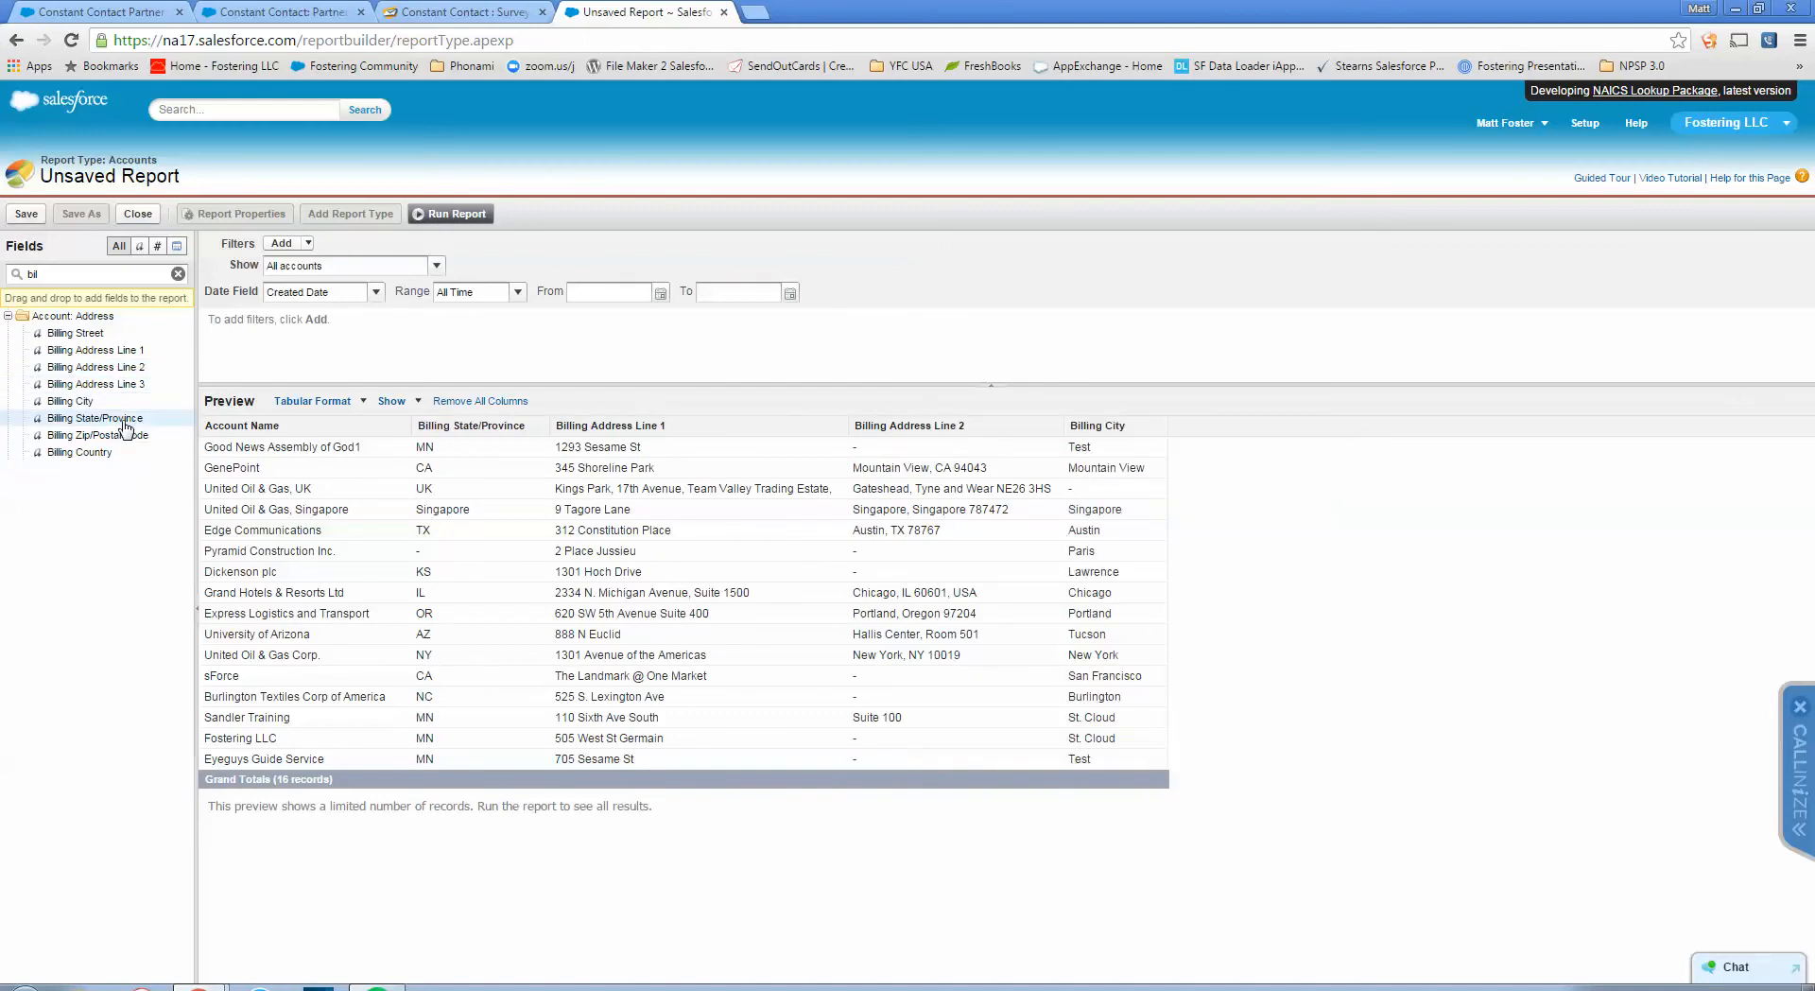
left_click_drag(470, 425, 1174, 461)
double_click(122, 437)
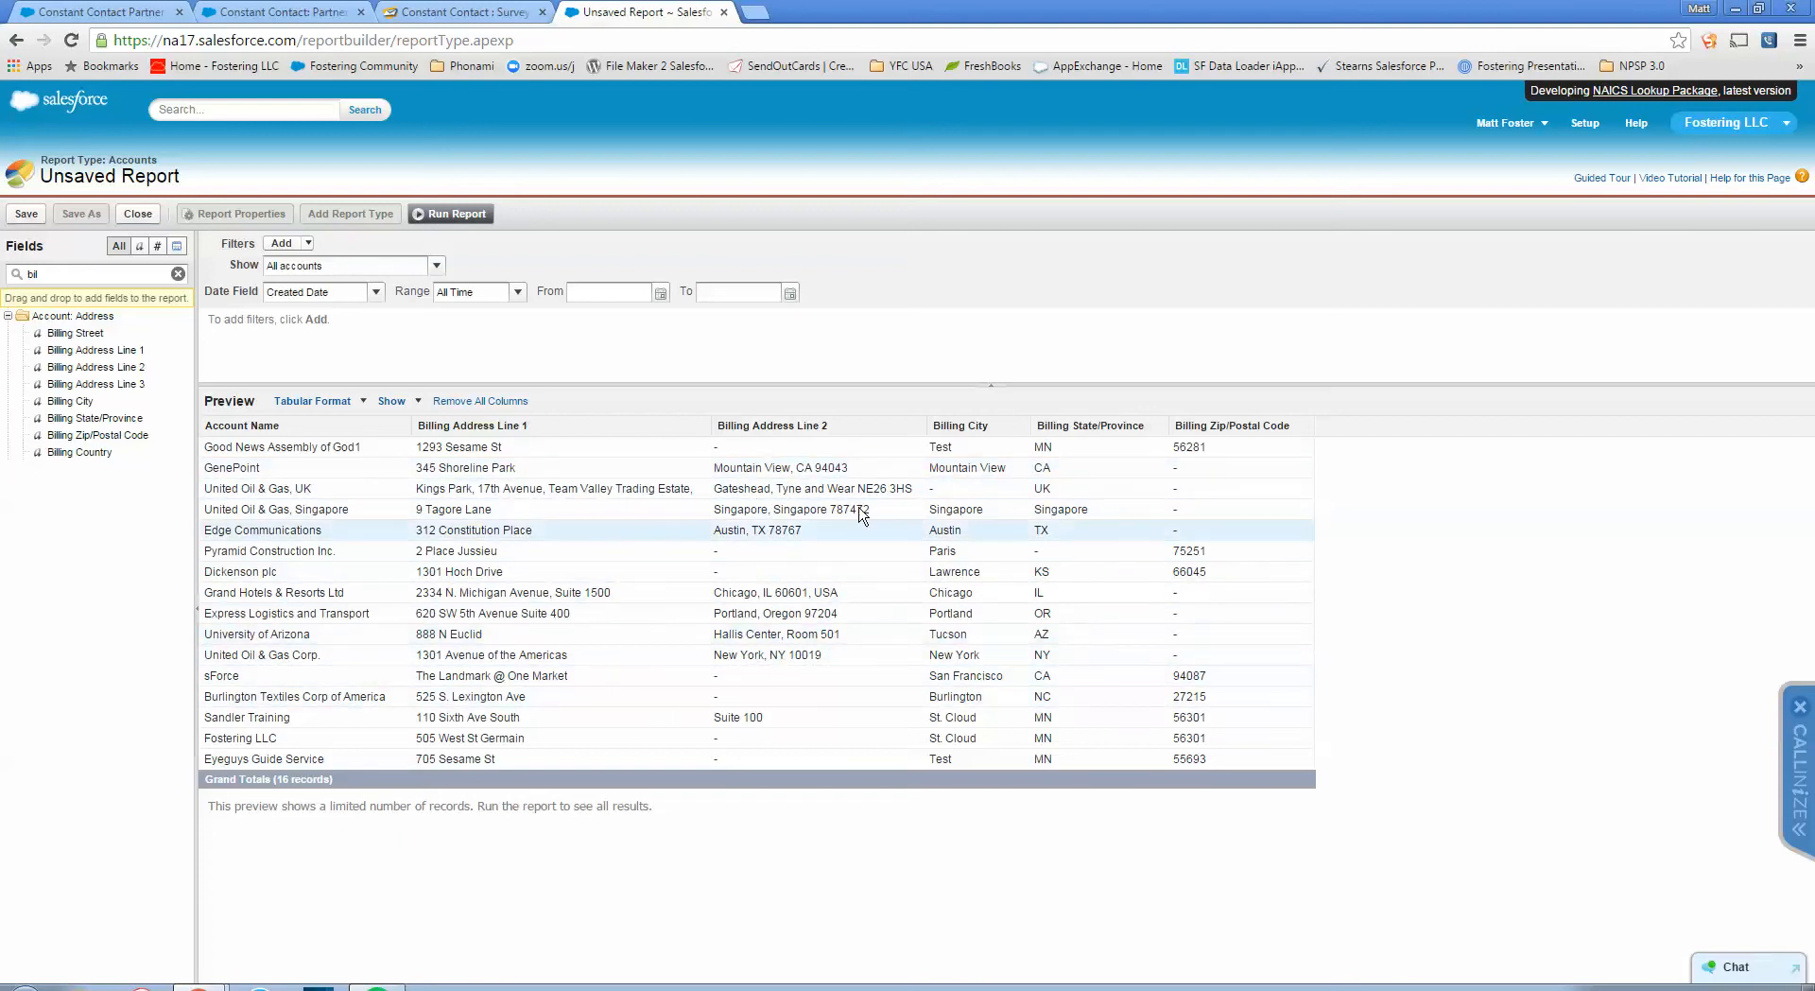
Remove the Billing Address Line 2 column from the report
left_click(918, 426)
left_click(948, 593)
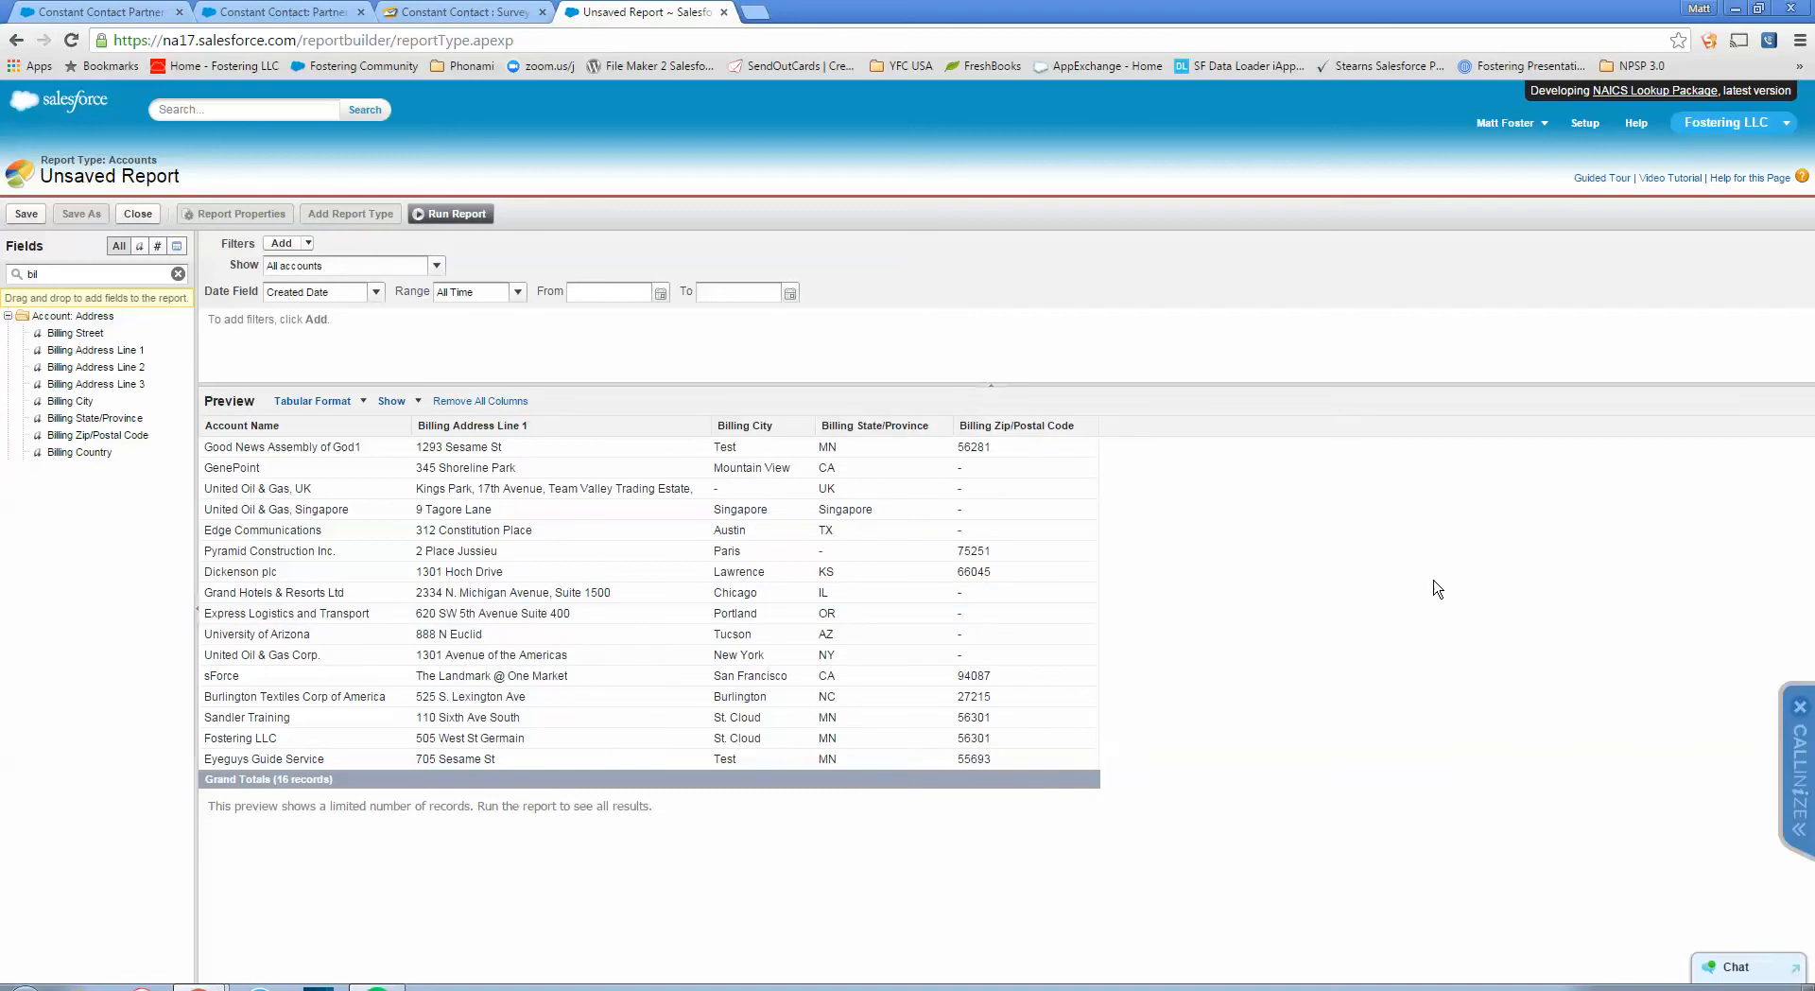
Save the report as "Mailing Report" in the Unfiled Public Reports folder and run it
left_click(26, 215)
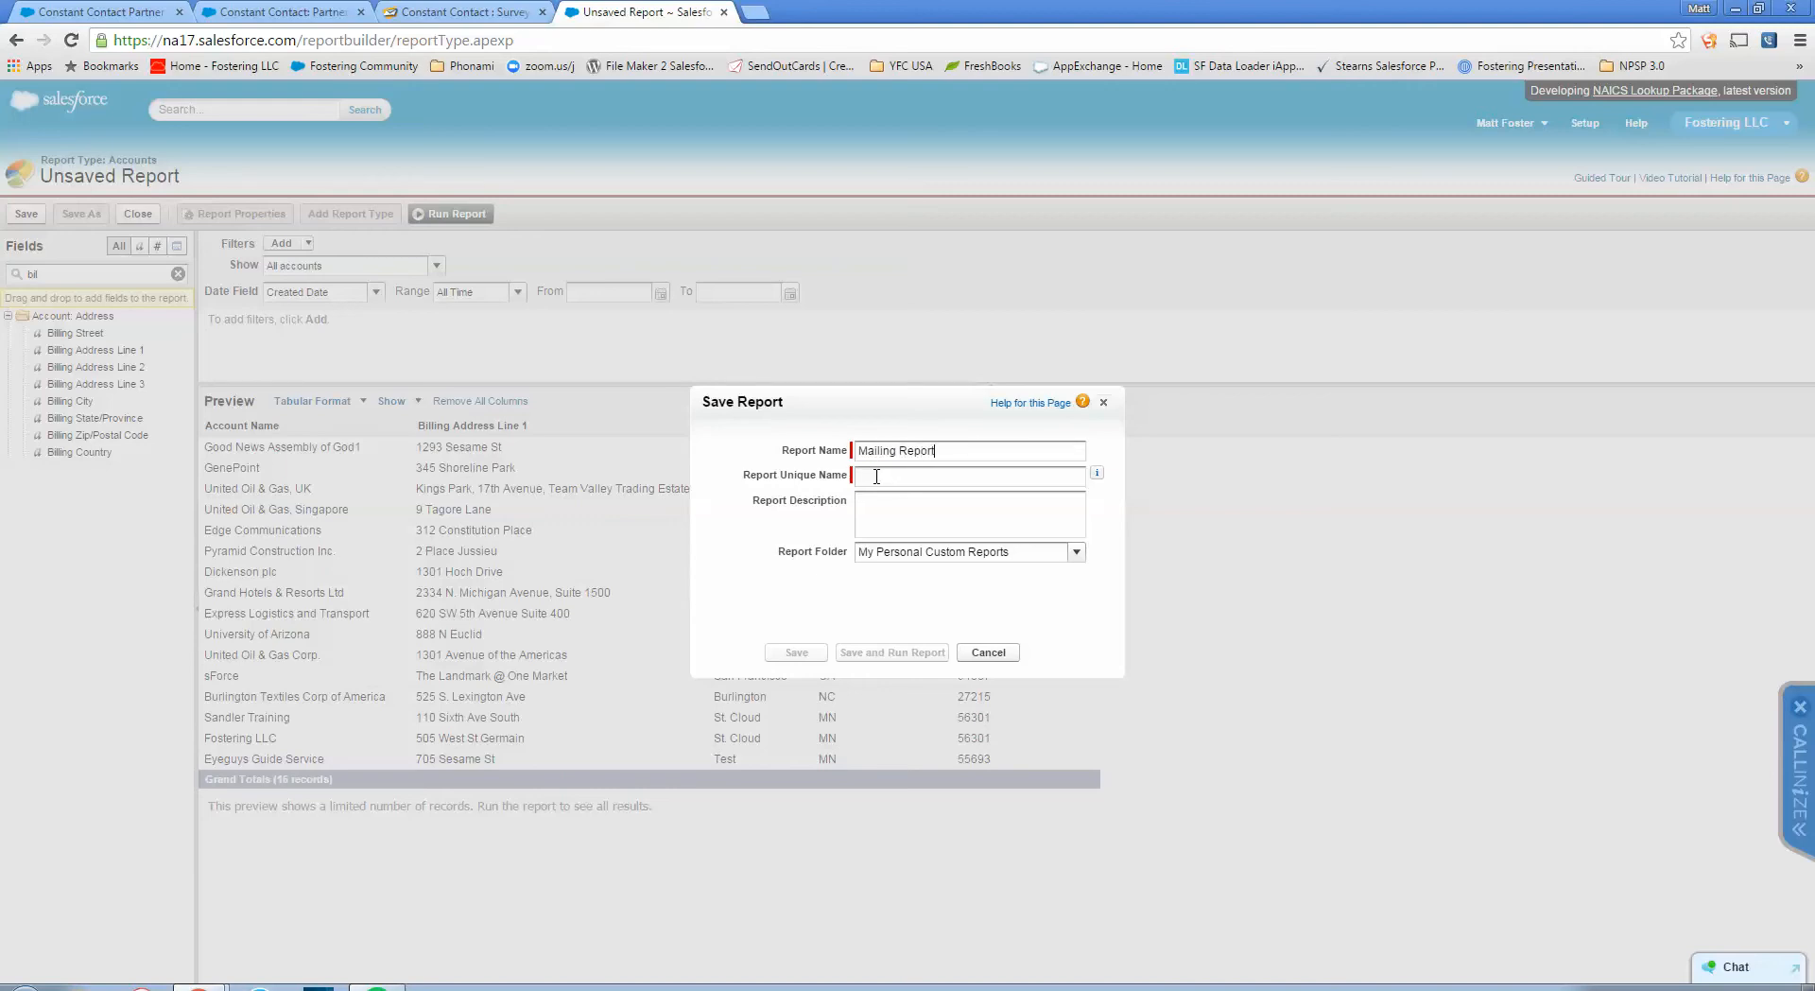
left_click(1075, 552)
left_click(1002, 594)
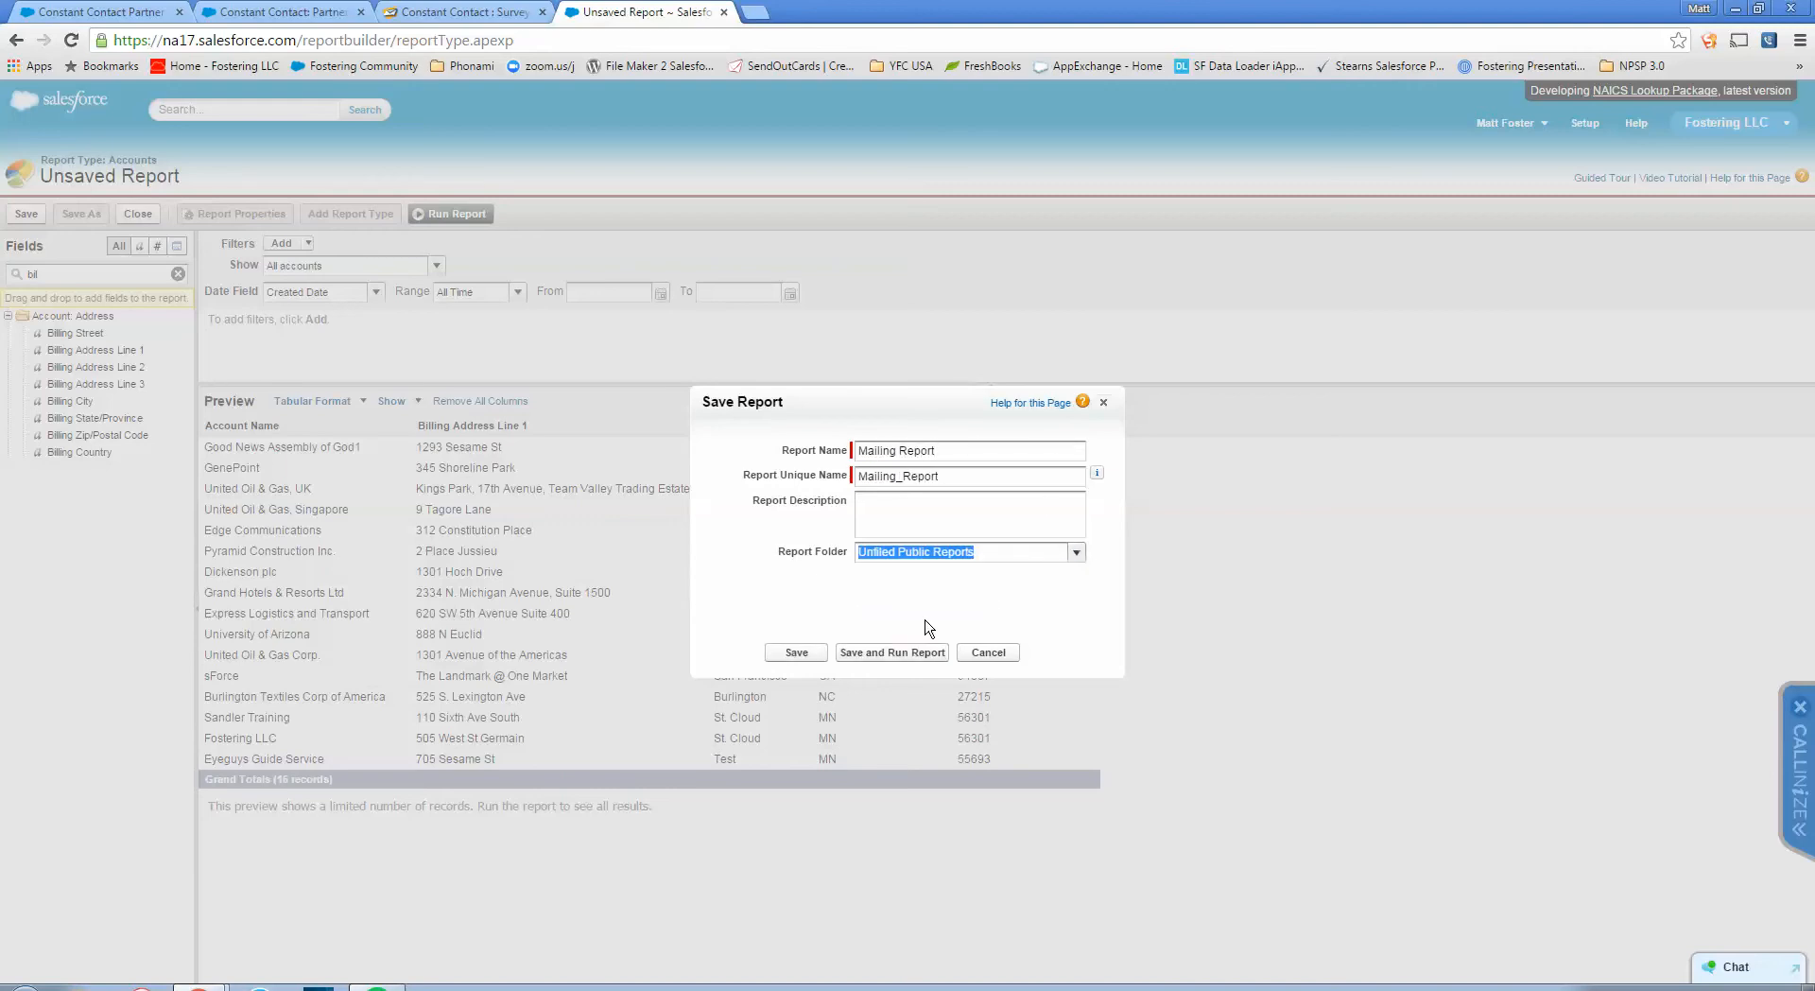
left_click(867, 652)
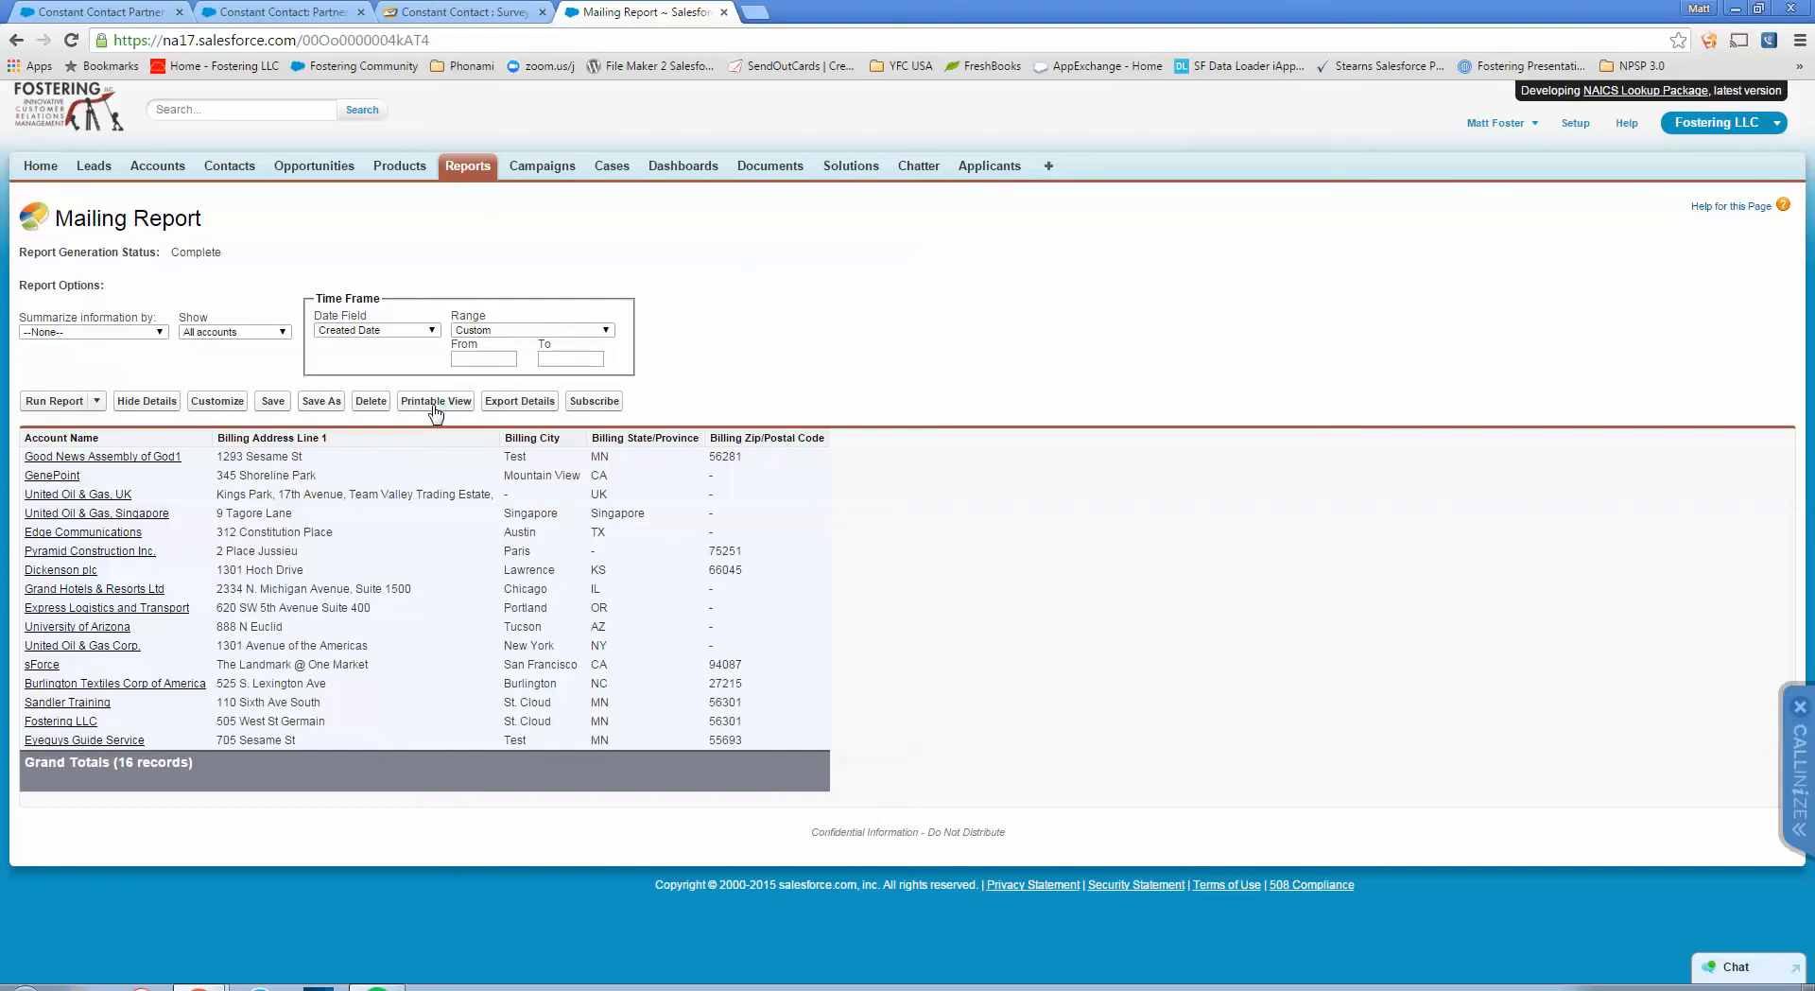
Export the Mailing Report details as a file in Excel Format .xls with ISO-8859-1 encoding
left_click(532, 404)
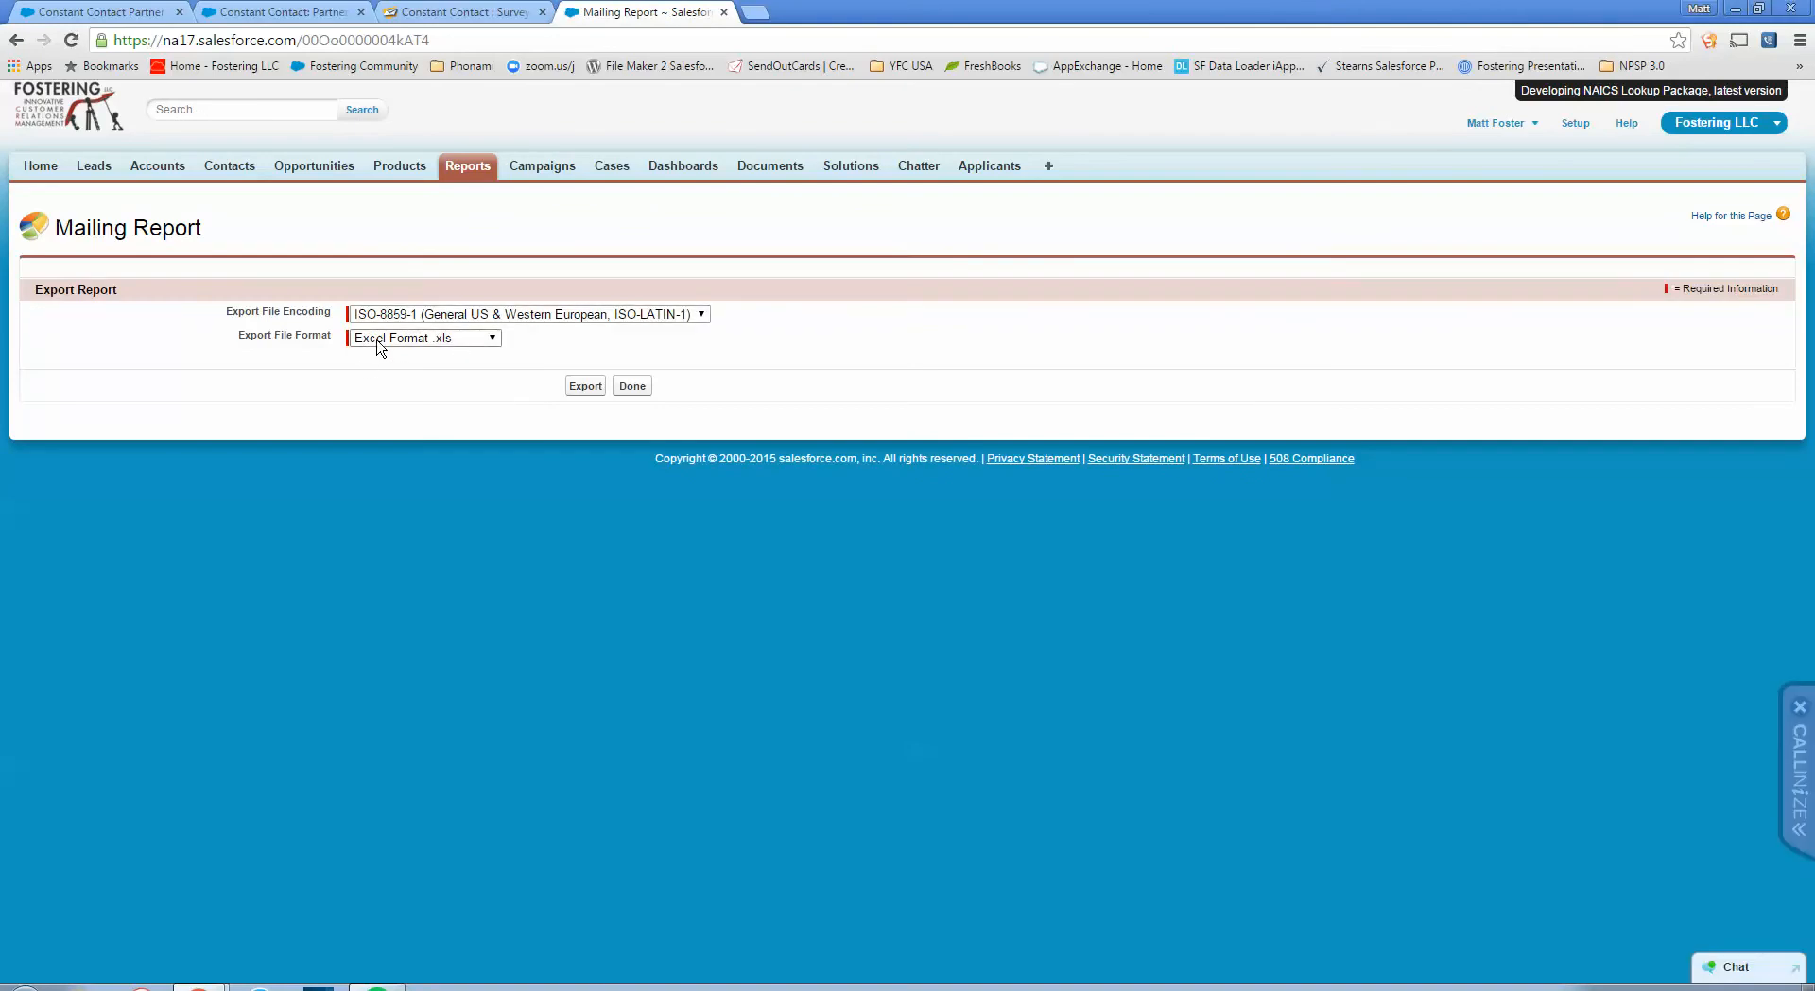
left_click(583, 386)
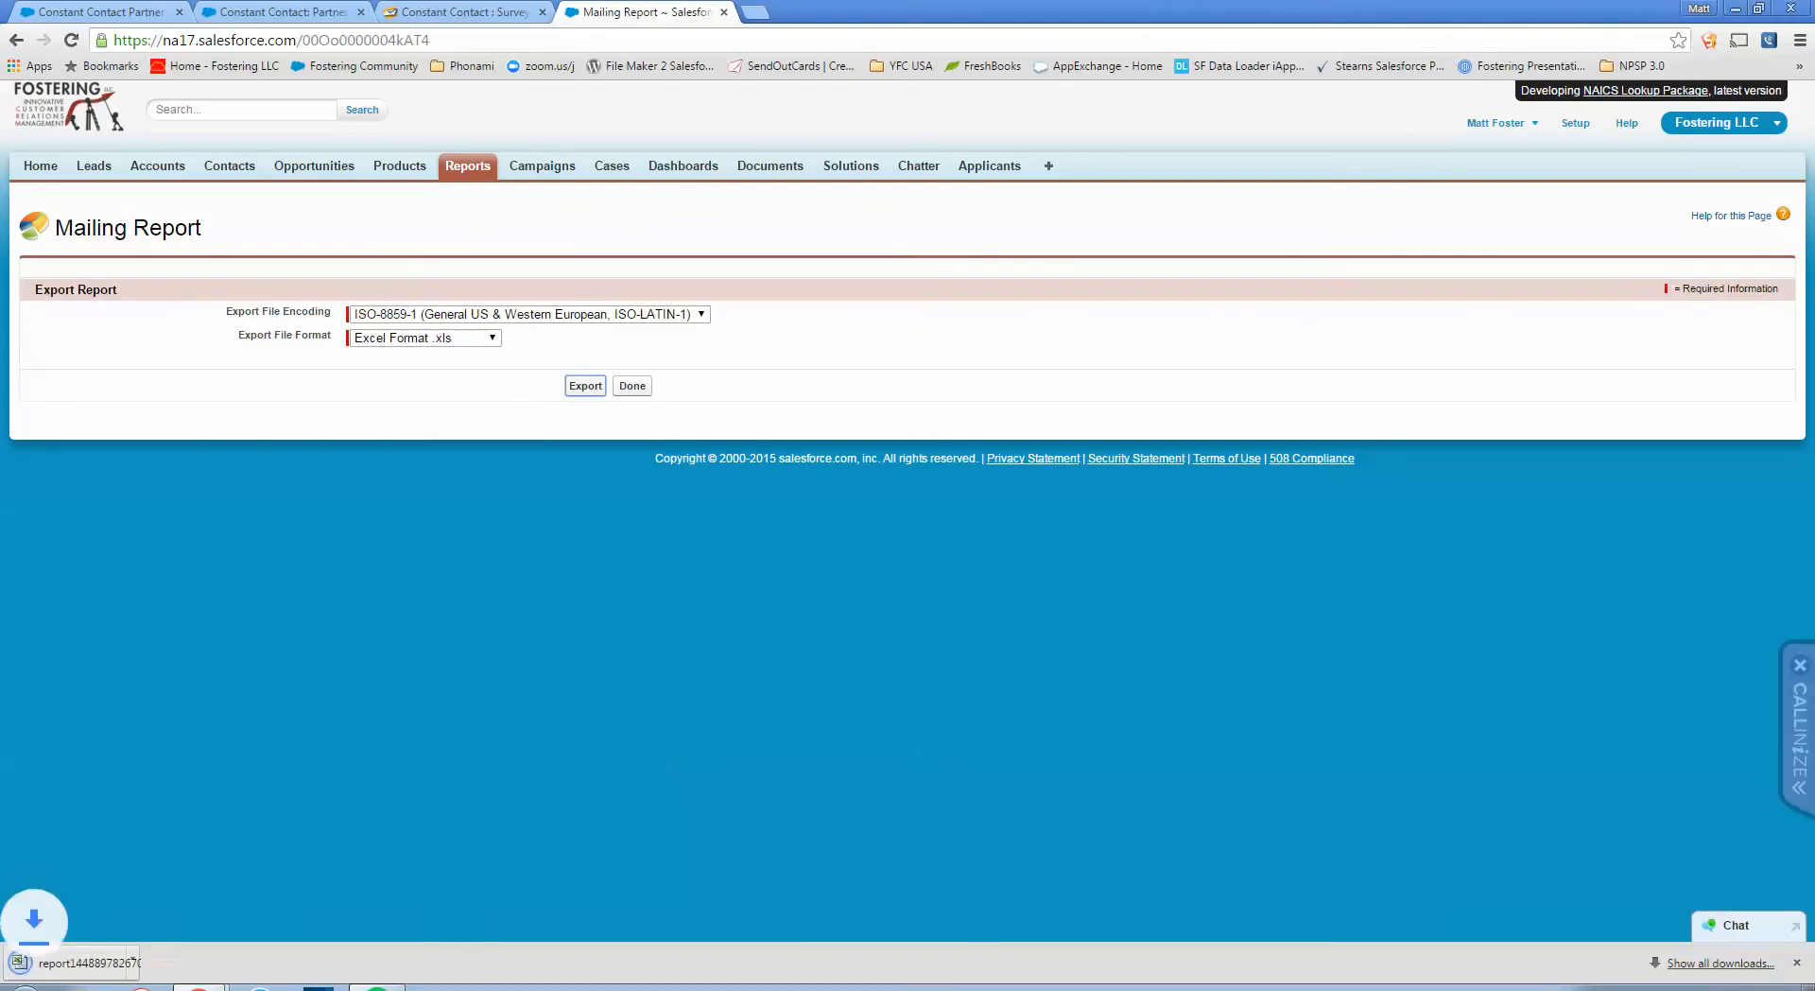
Open the exported report in a maximized Excel window, accepting the file format mismatch and dismissing the recovered documents
left_click(84, 962)
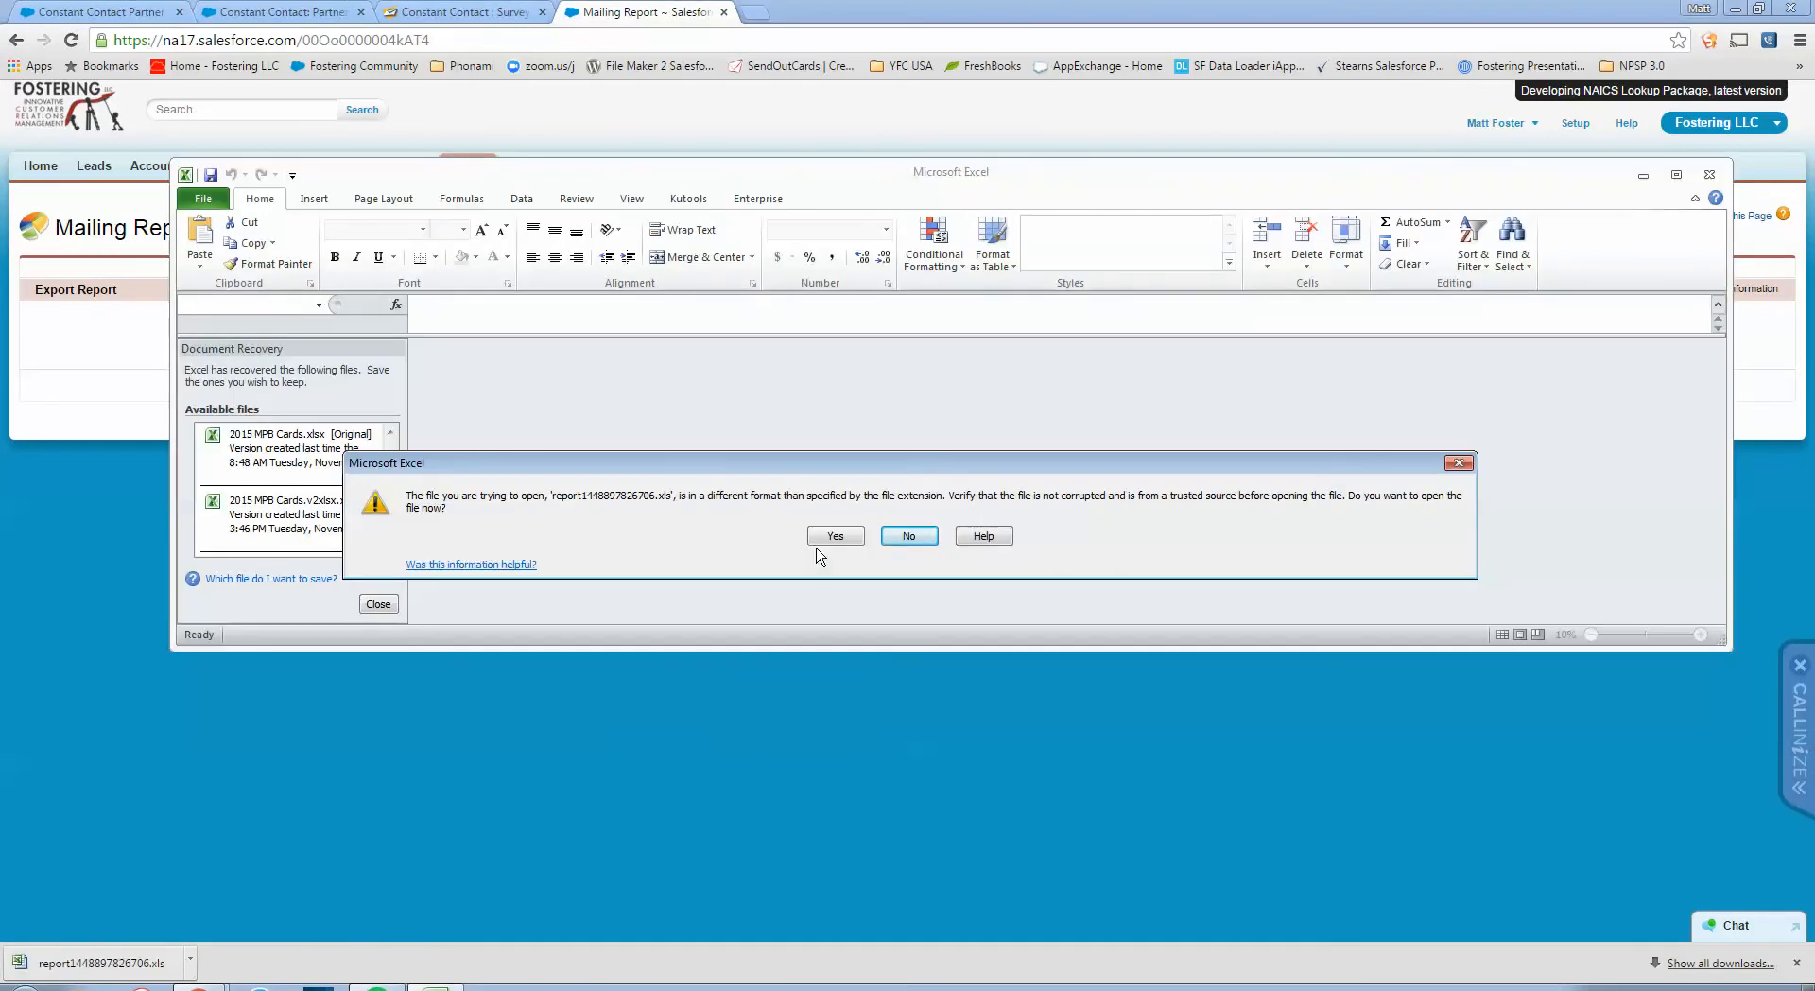
left_click(830, 536)
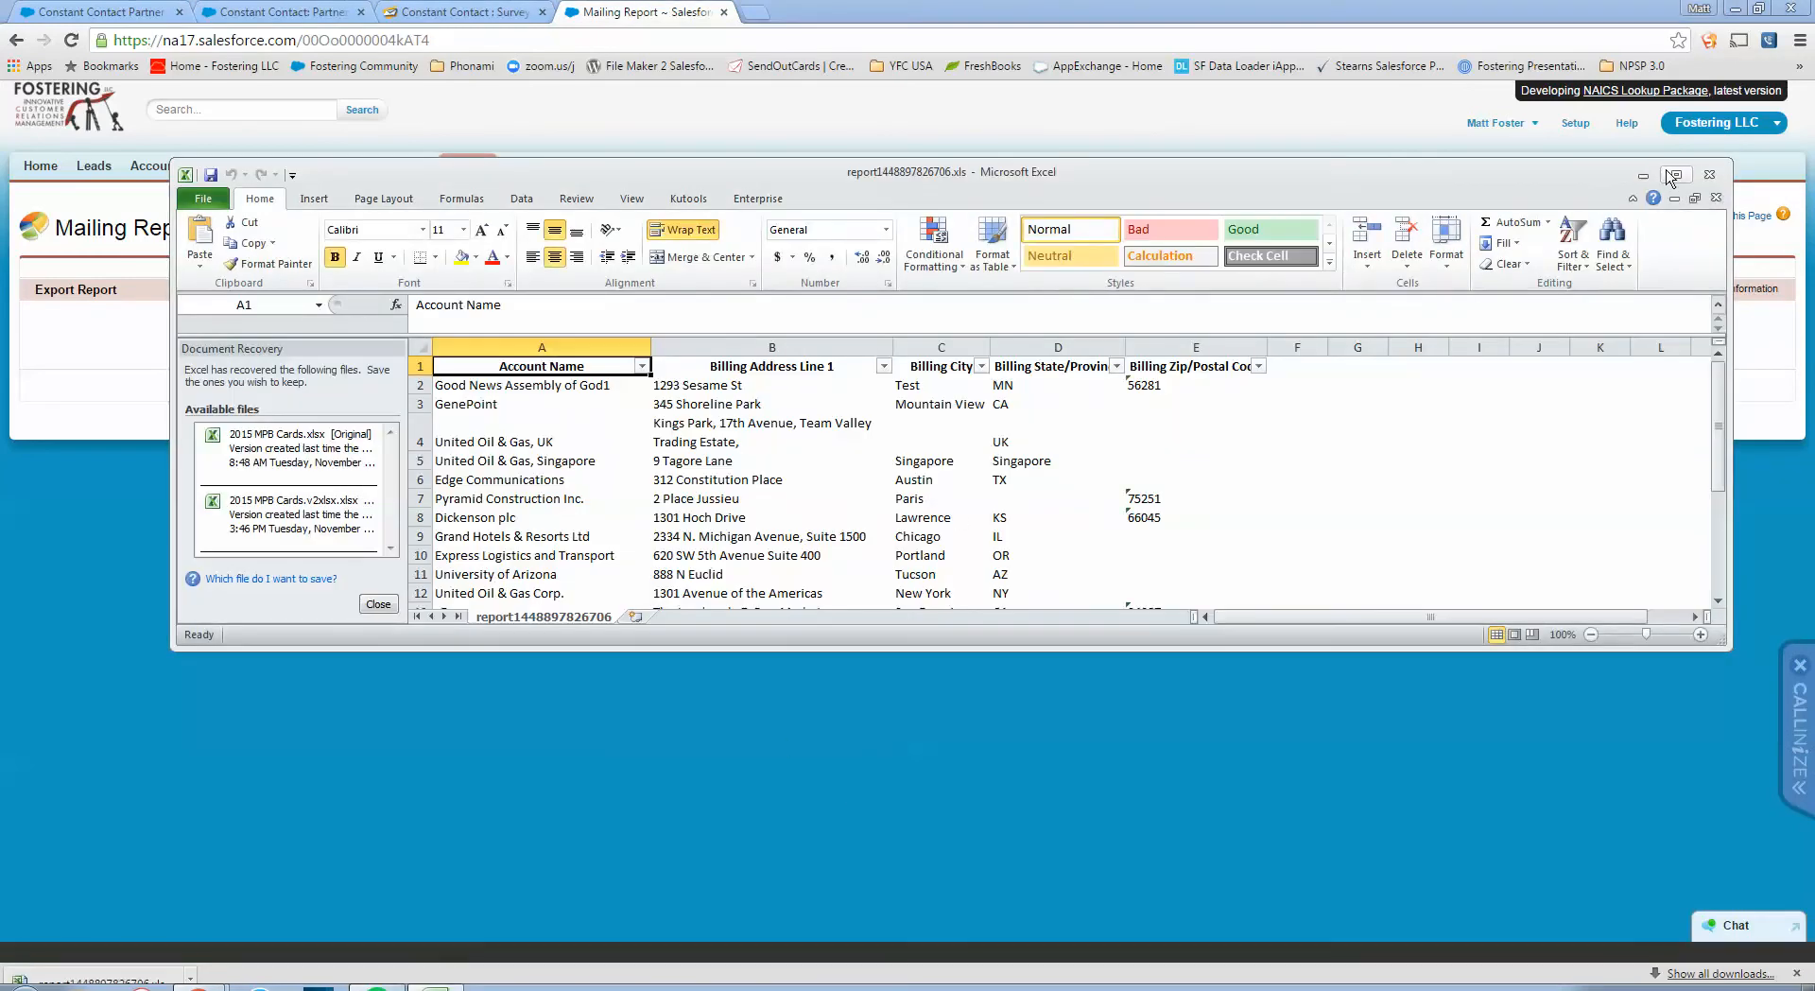
double_click(1599, 185)
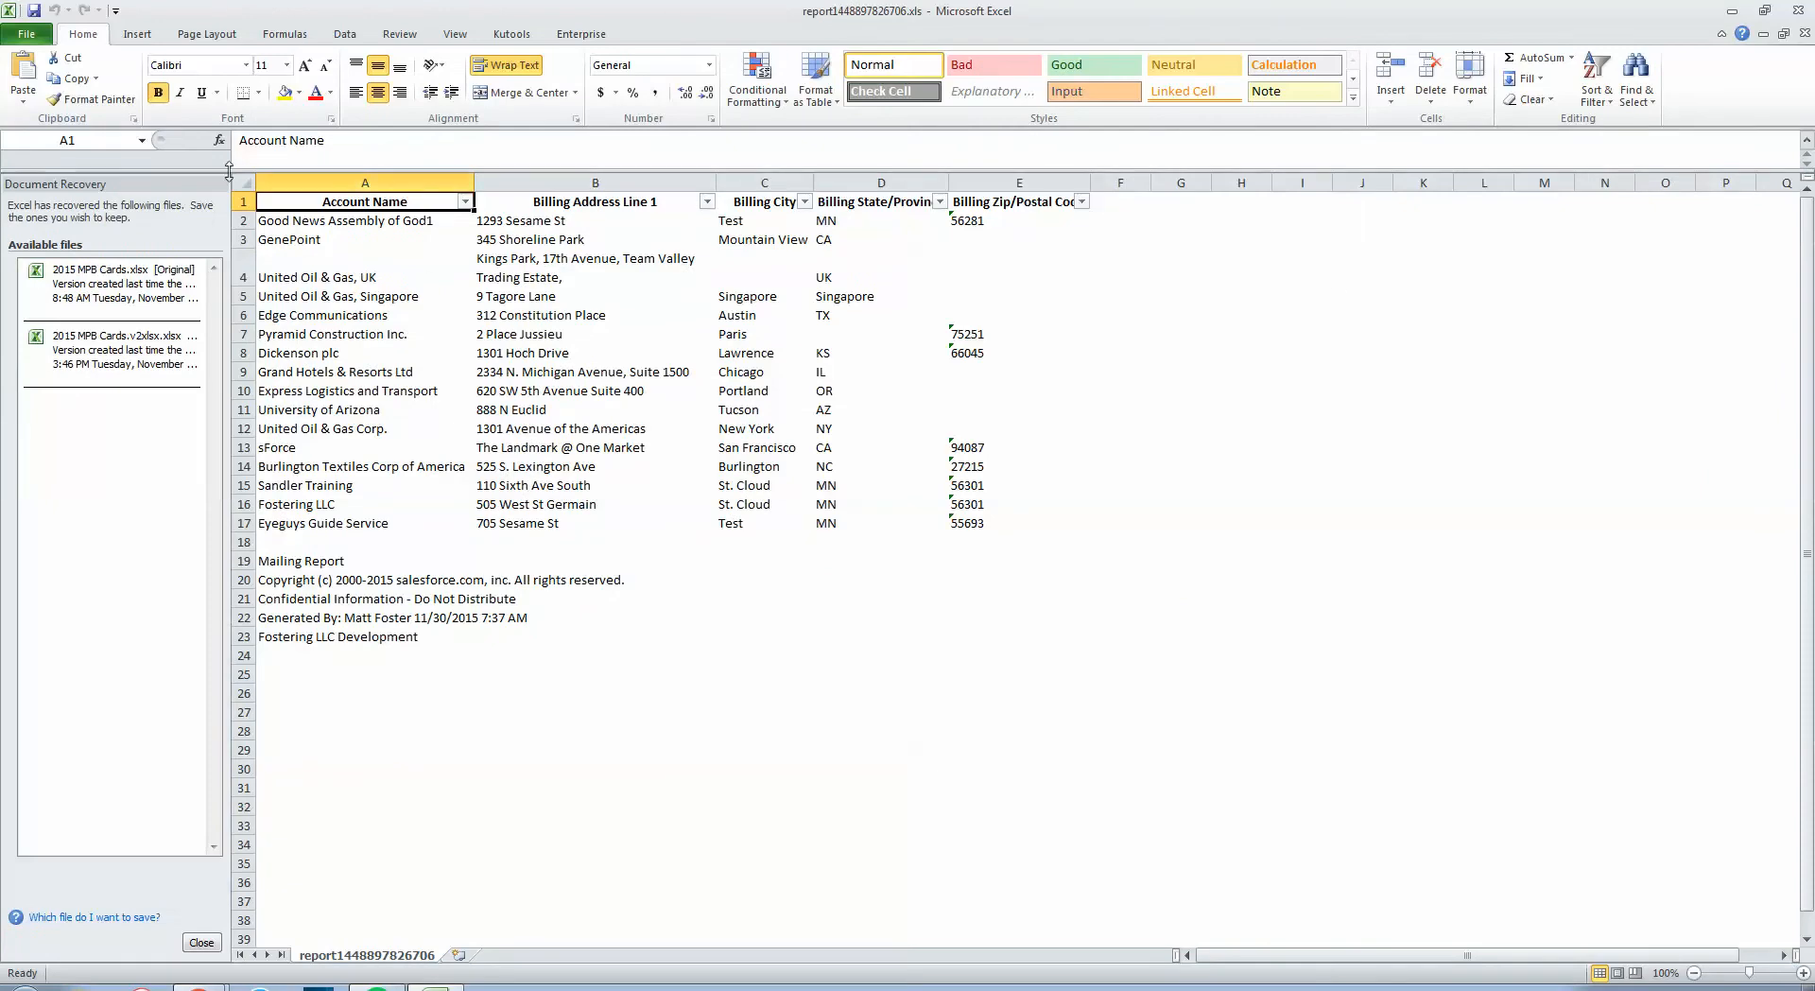
left_click(201, 943)
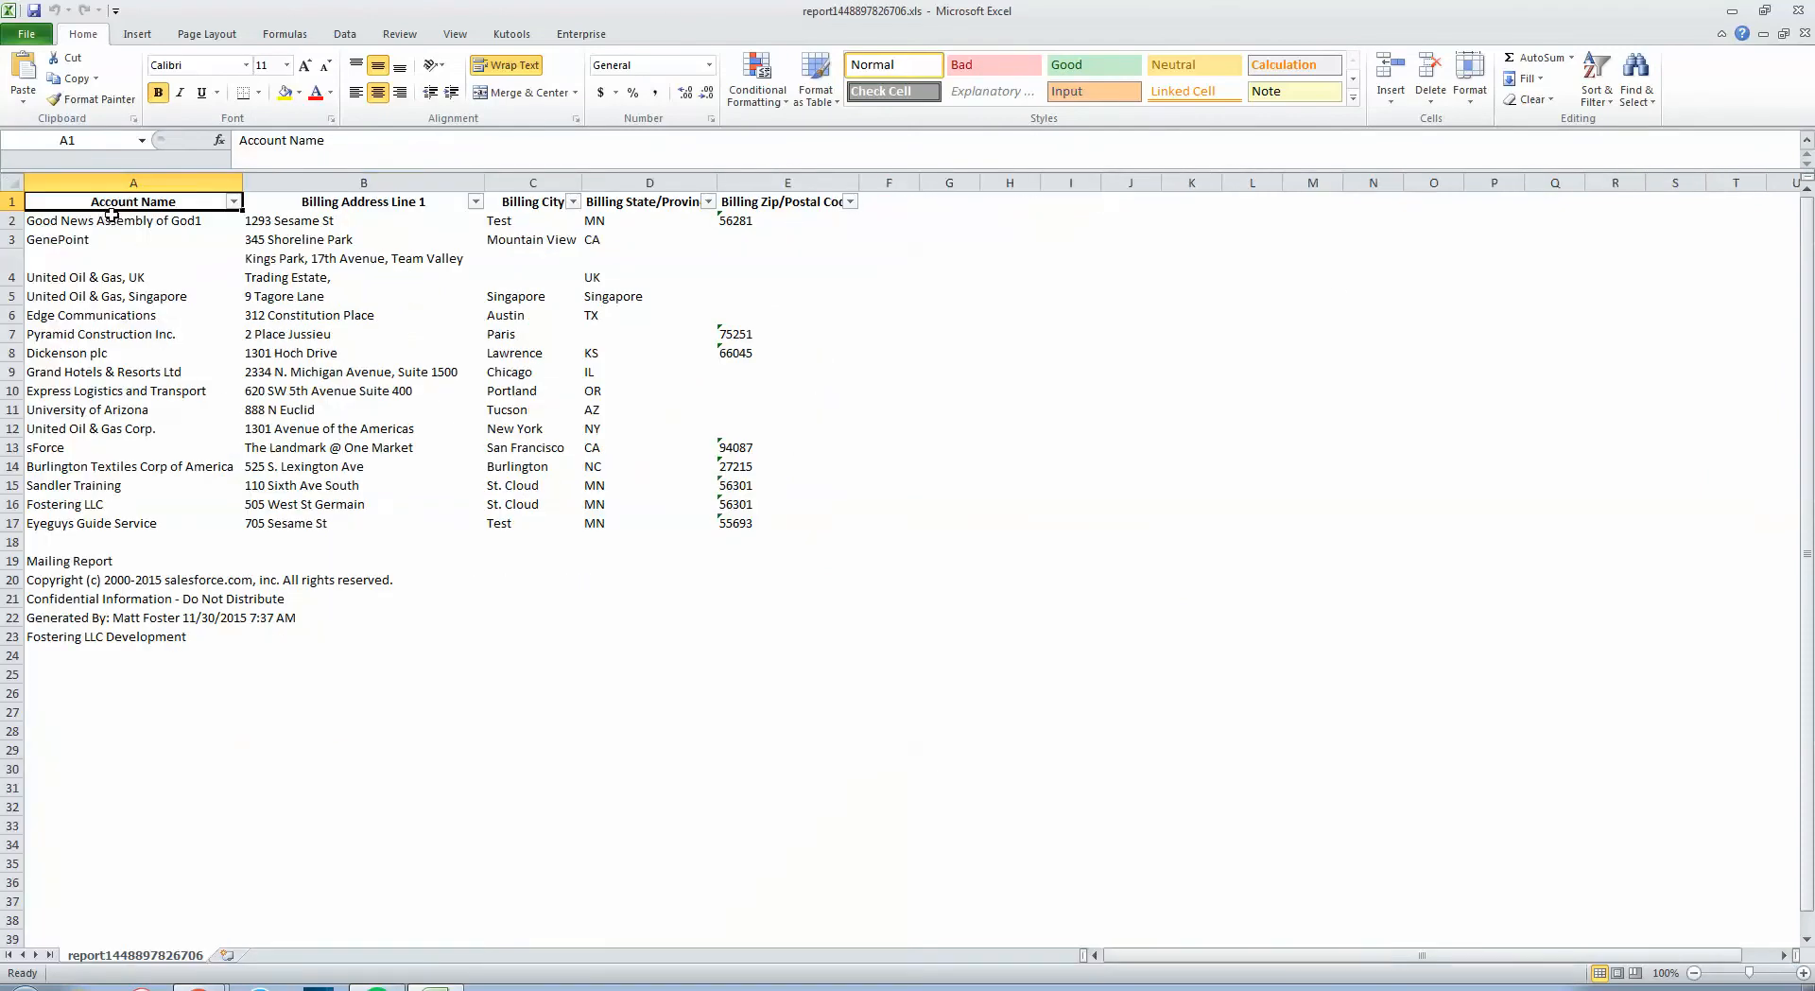
Widen the Billing City and Billing State/Province columns so their full headings fit
left_click(614, 295)
left_click_drag(581, 182, 632, 182)
double_click(763, 184)
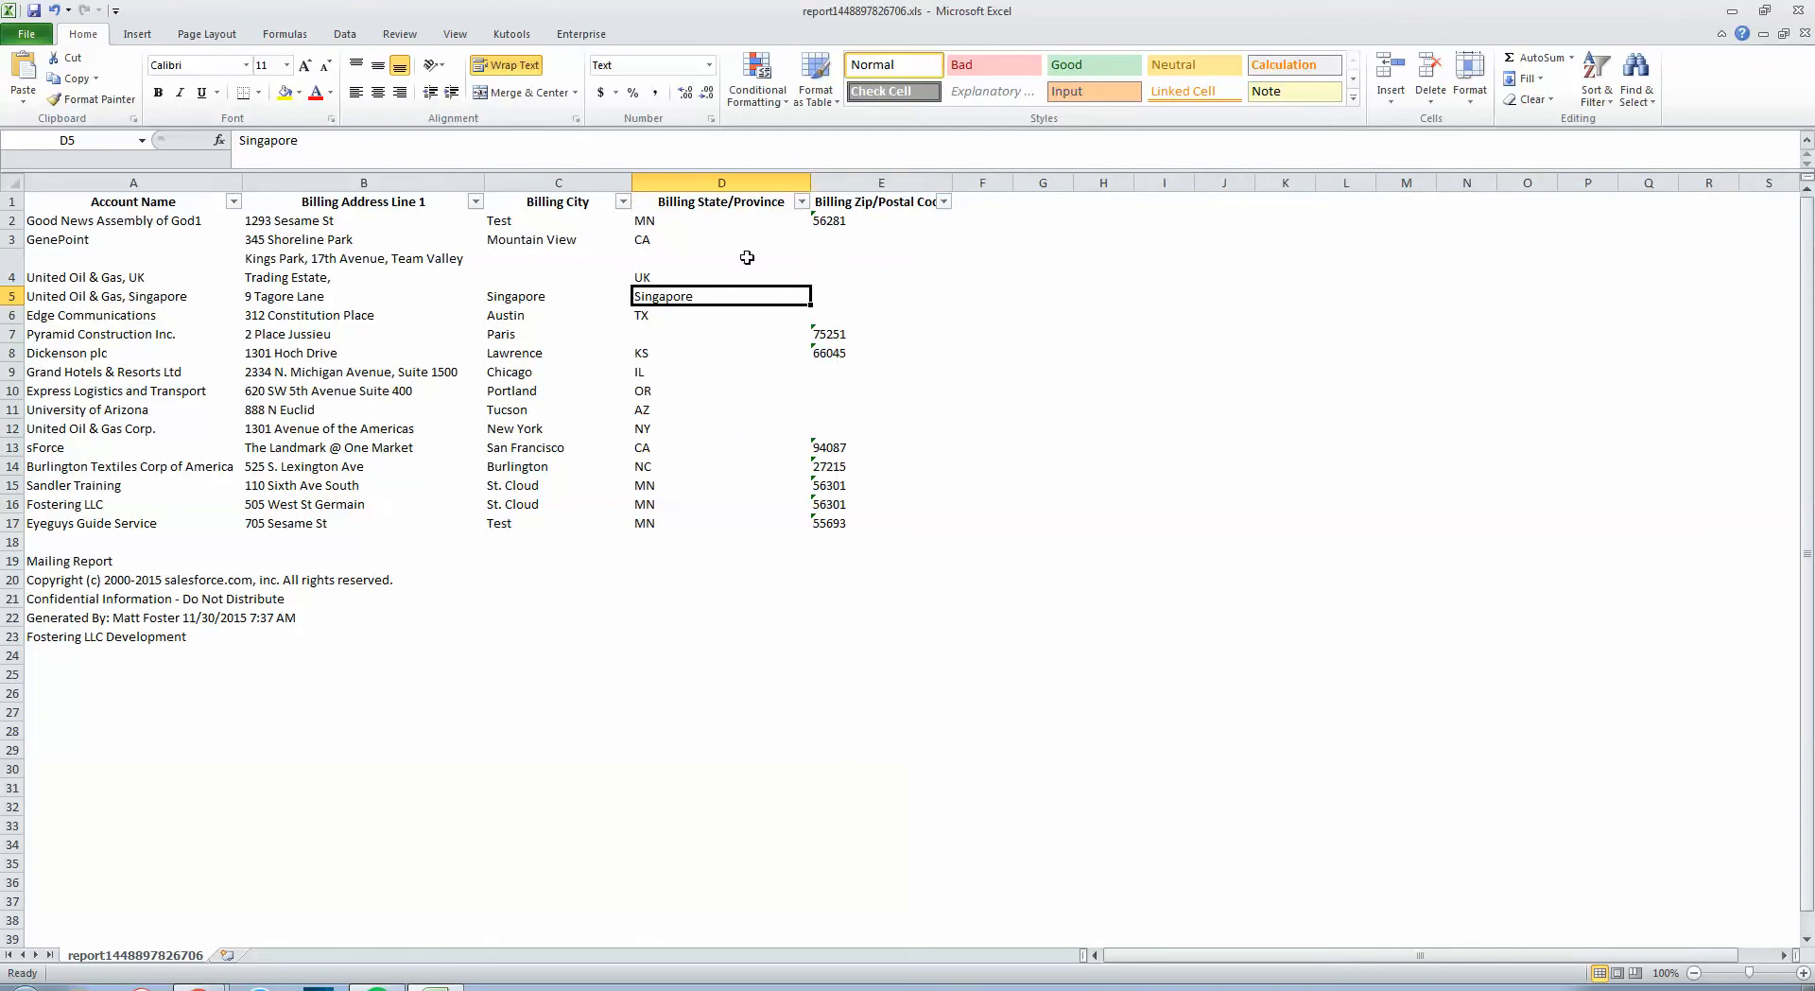
Delete the rows for United Oil & Gas, UK, United Oil & Gas, Singapore and Pyramid Construction Inc
left_click(9, 295)
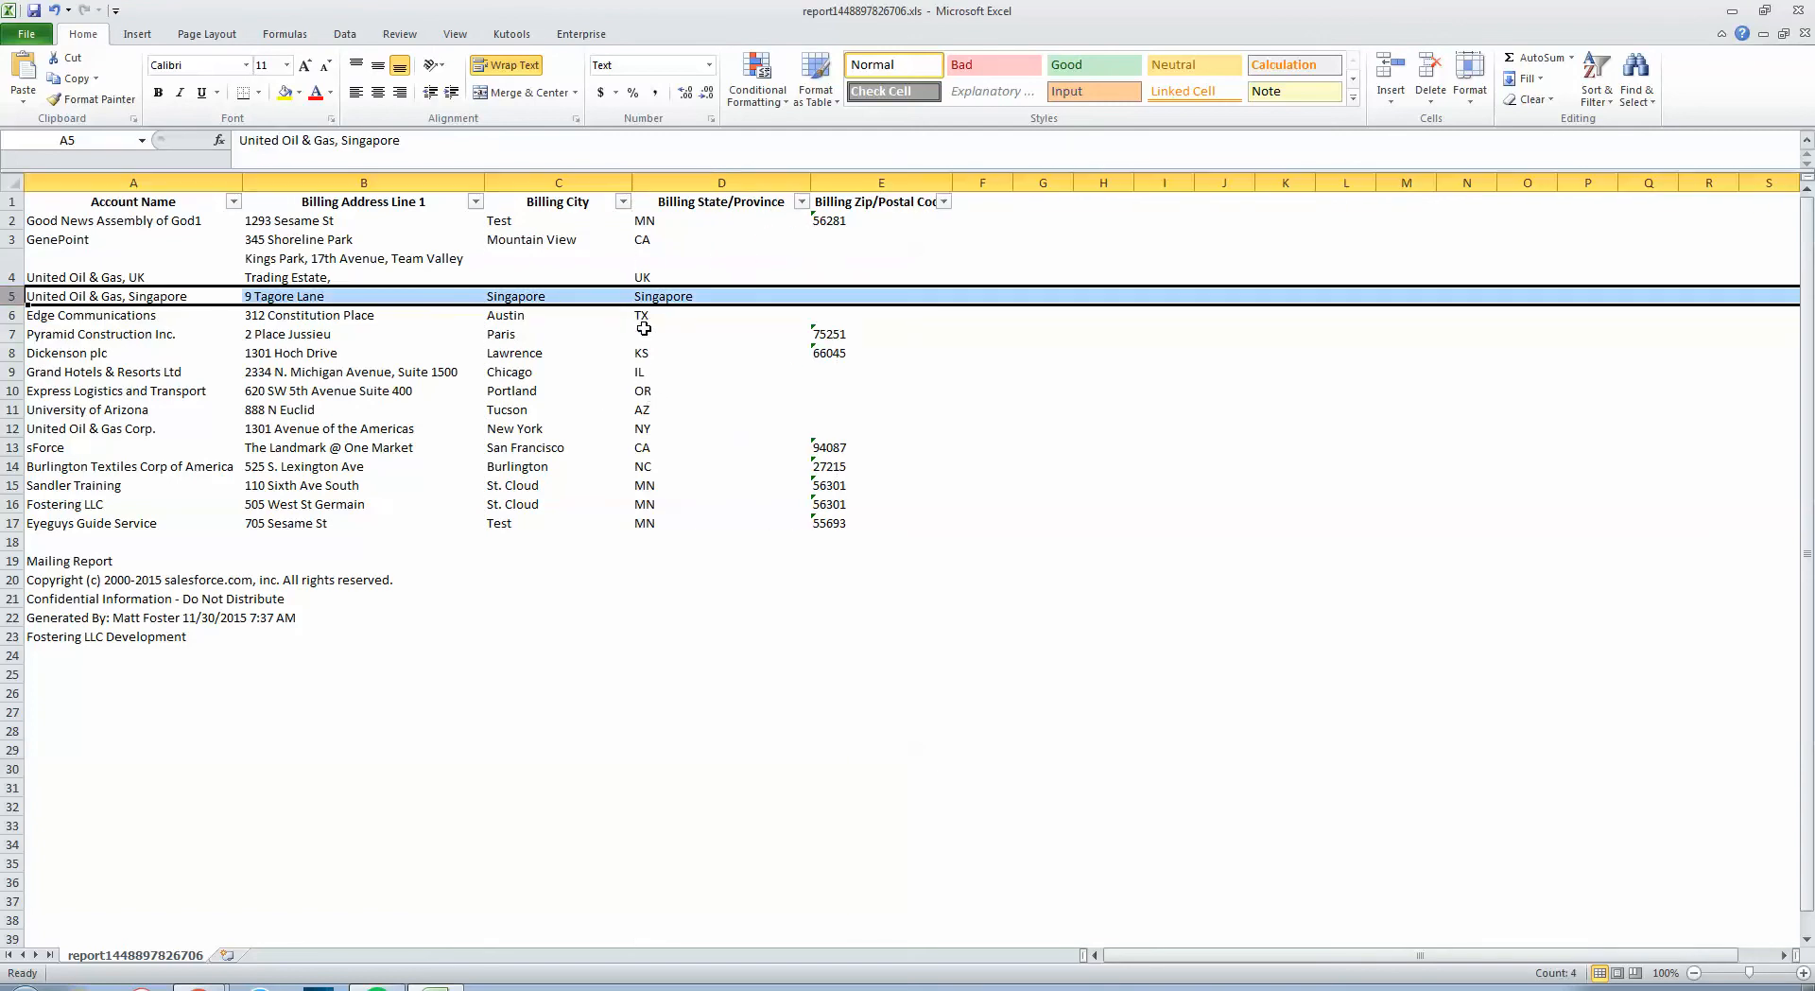
left_click(8, 272, "ctrl")
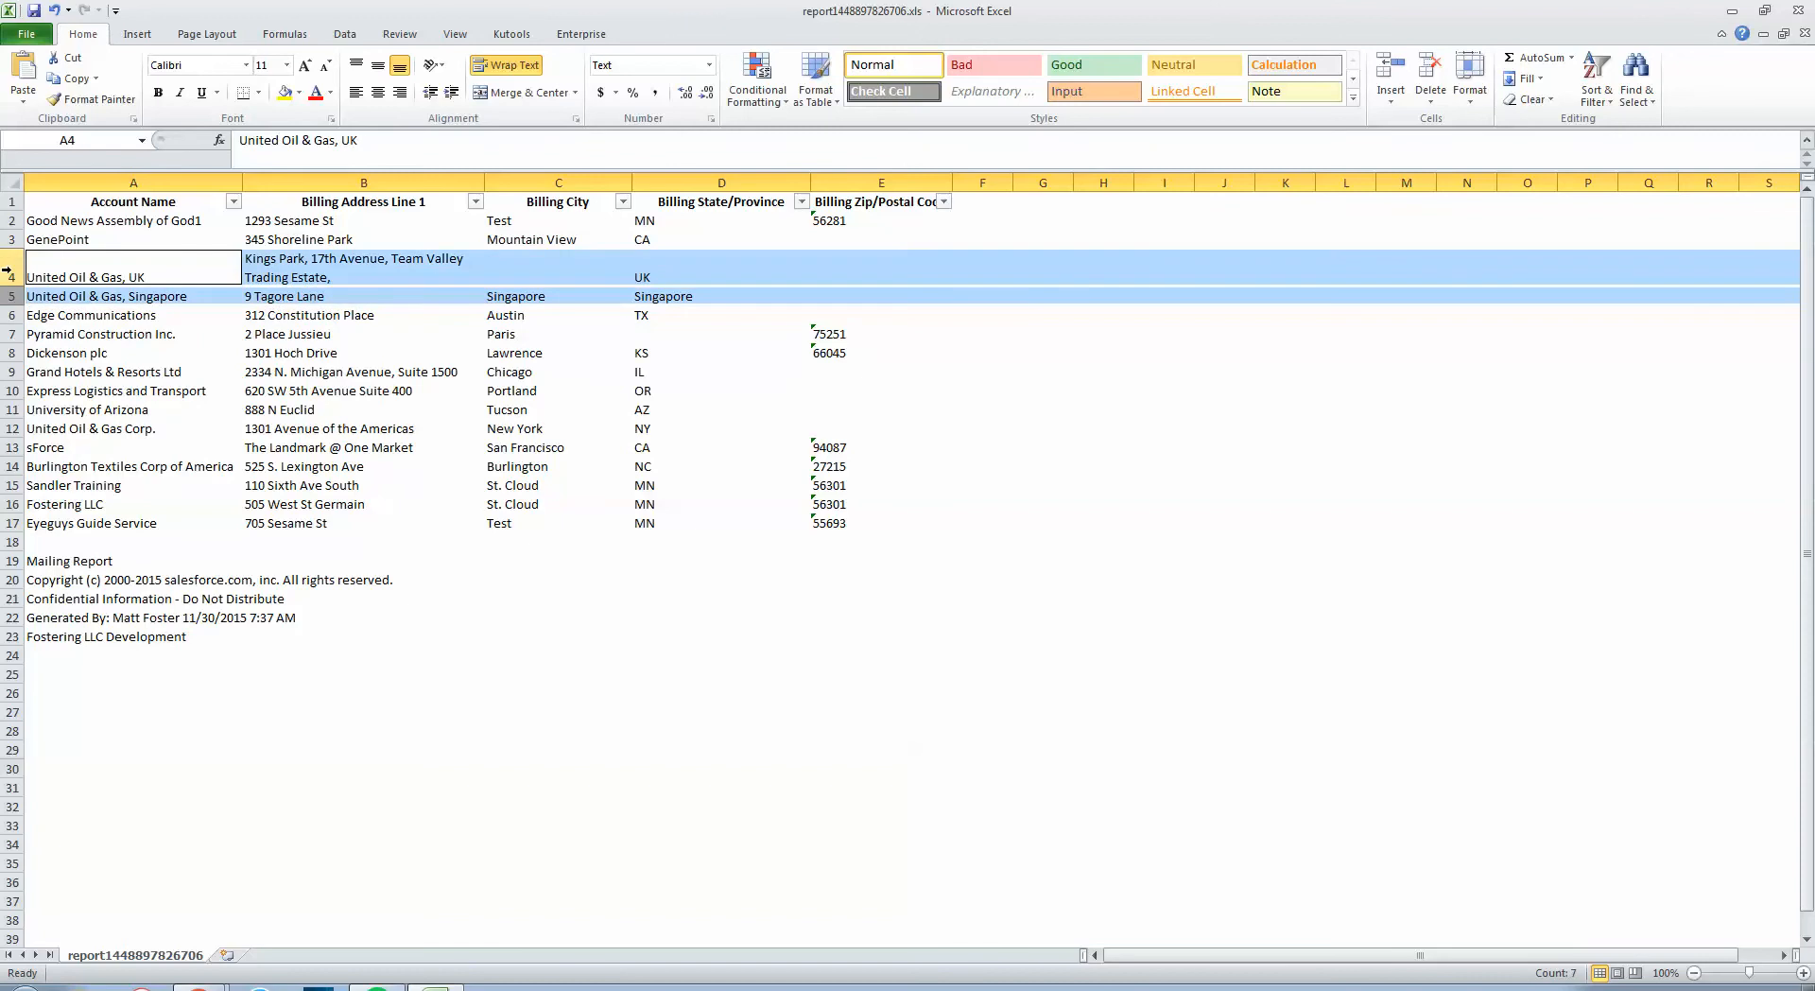
key("ctrl+minus")
left_click(518, 373)
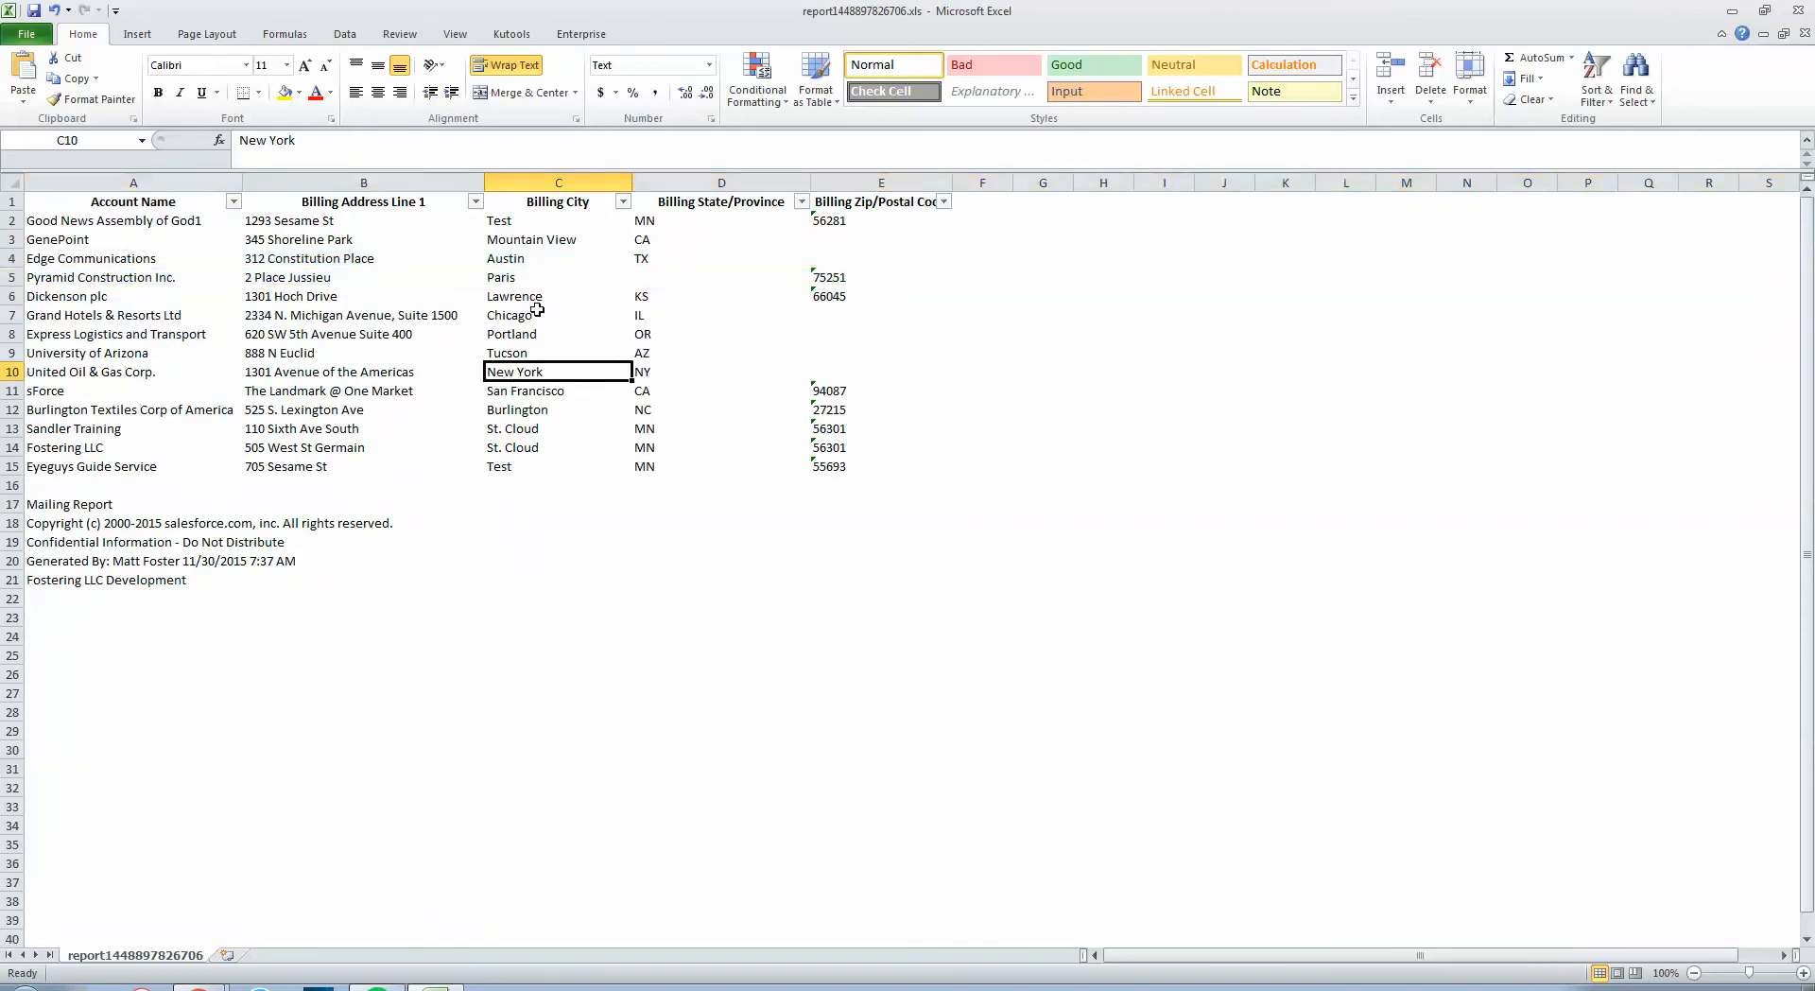
left_click(9, 277)
key("ctrl+minus")
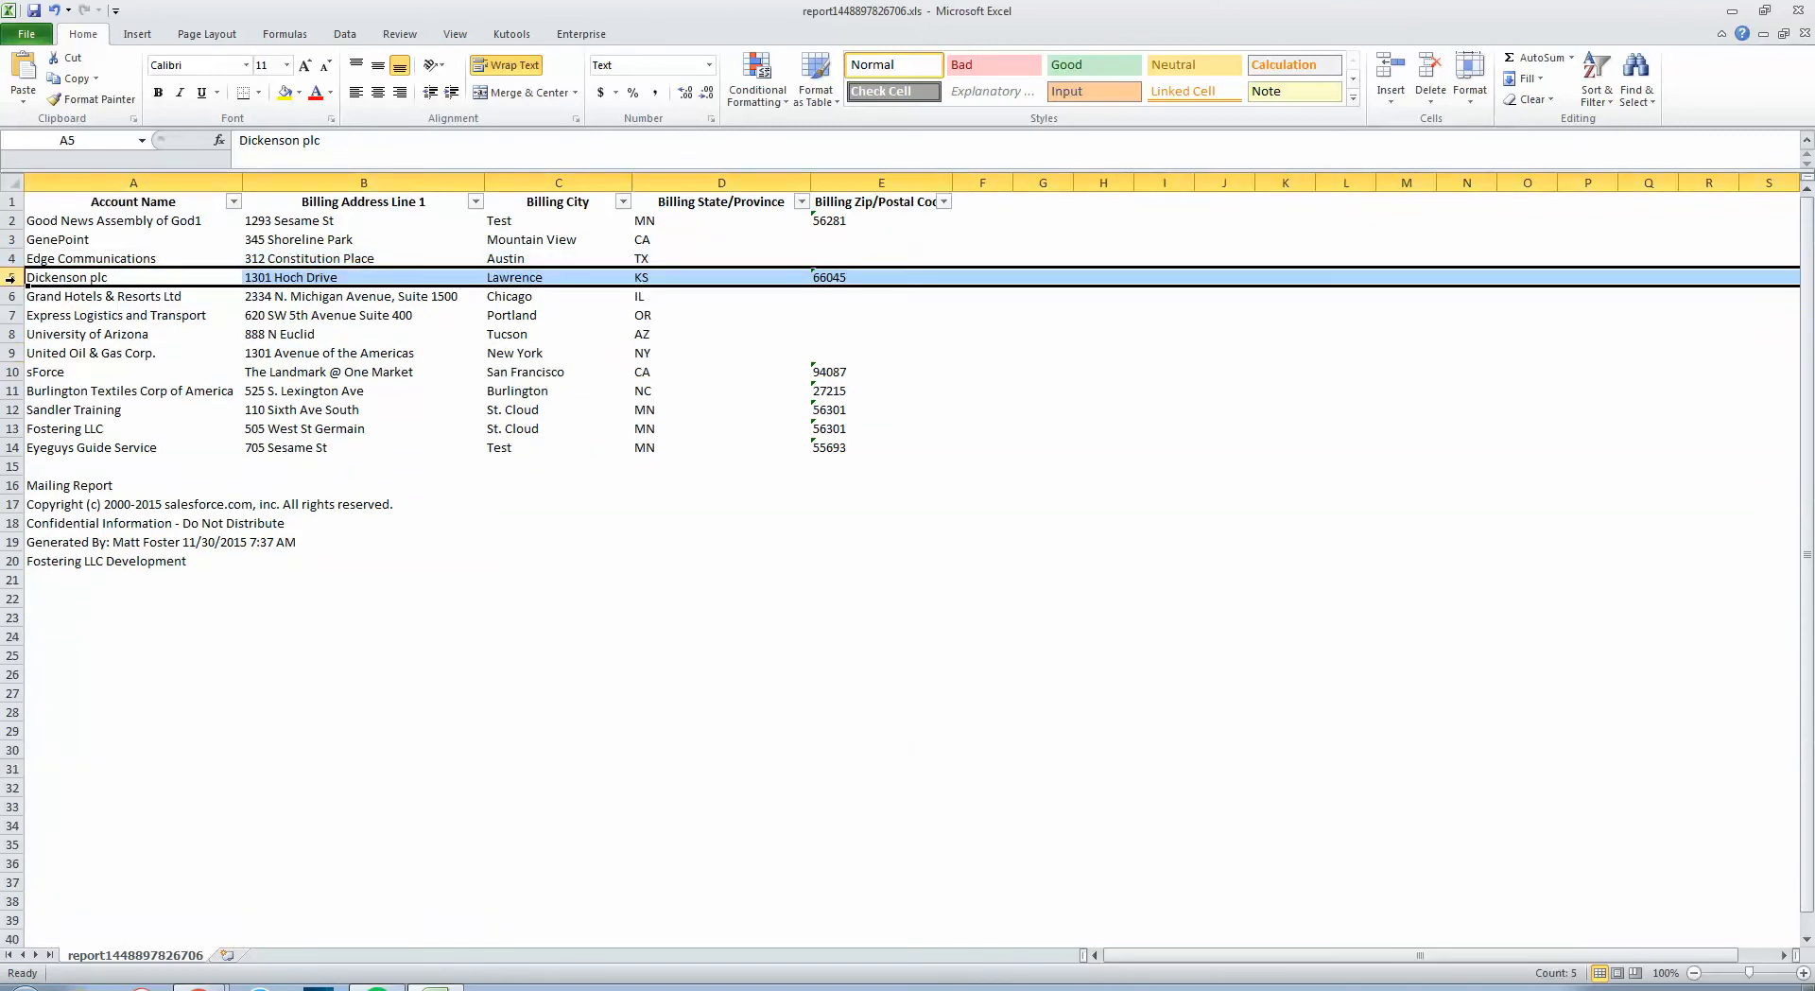
left_click(866, 235)
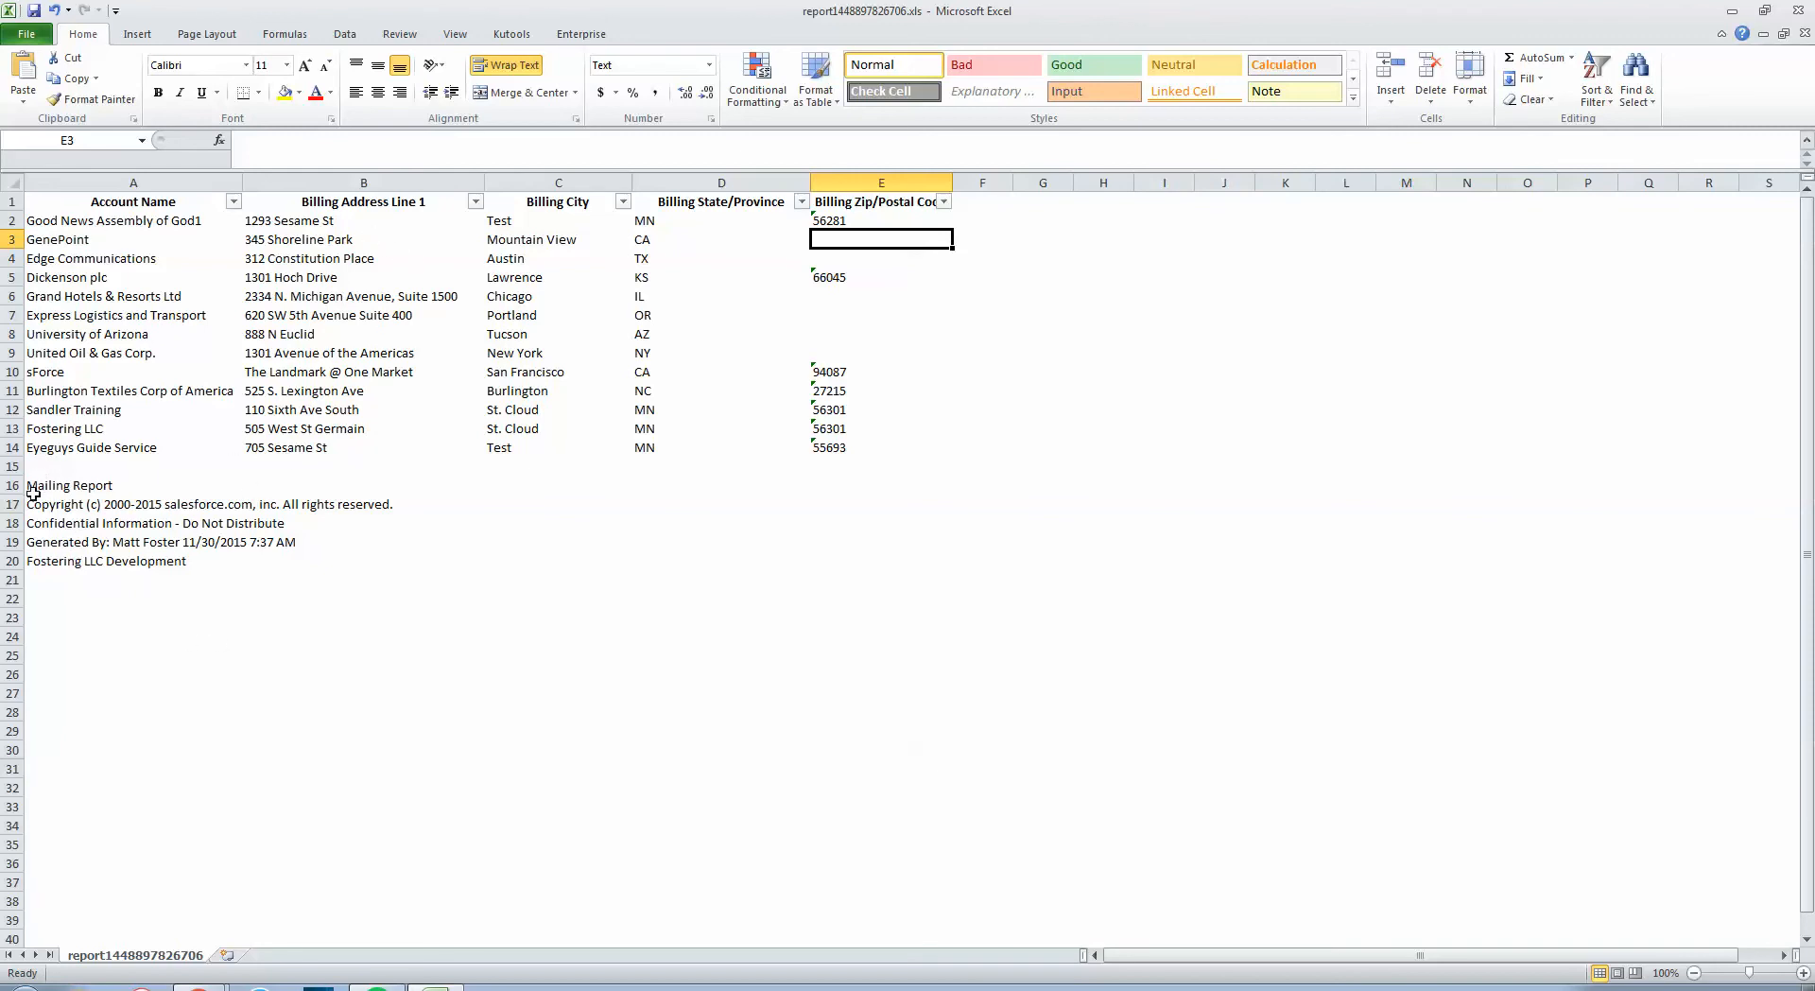
Clear the report footer text in rows 16 to 22 beneath the address list
left_click_drag(12, 485, 7, 598)
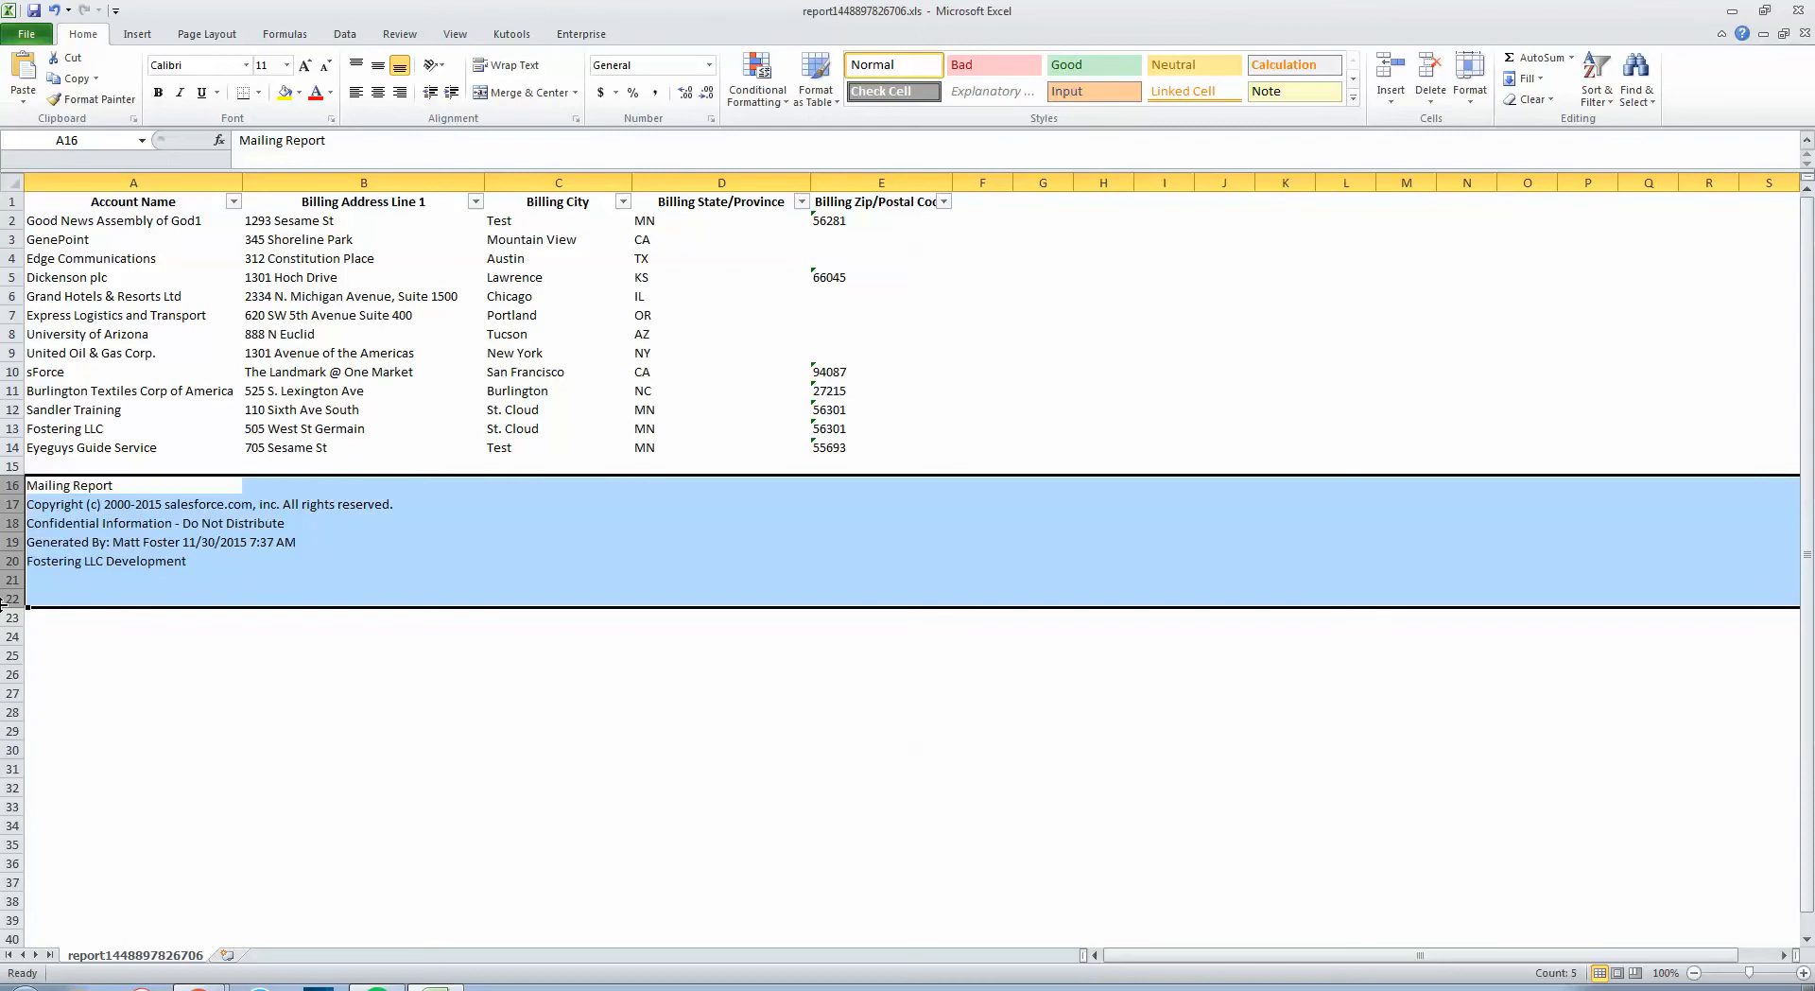
key("Delete")
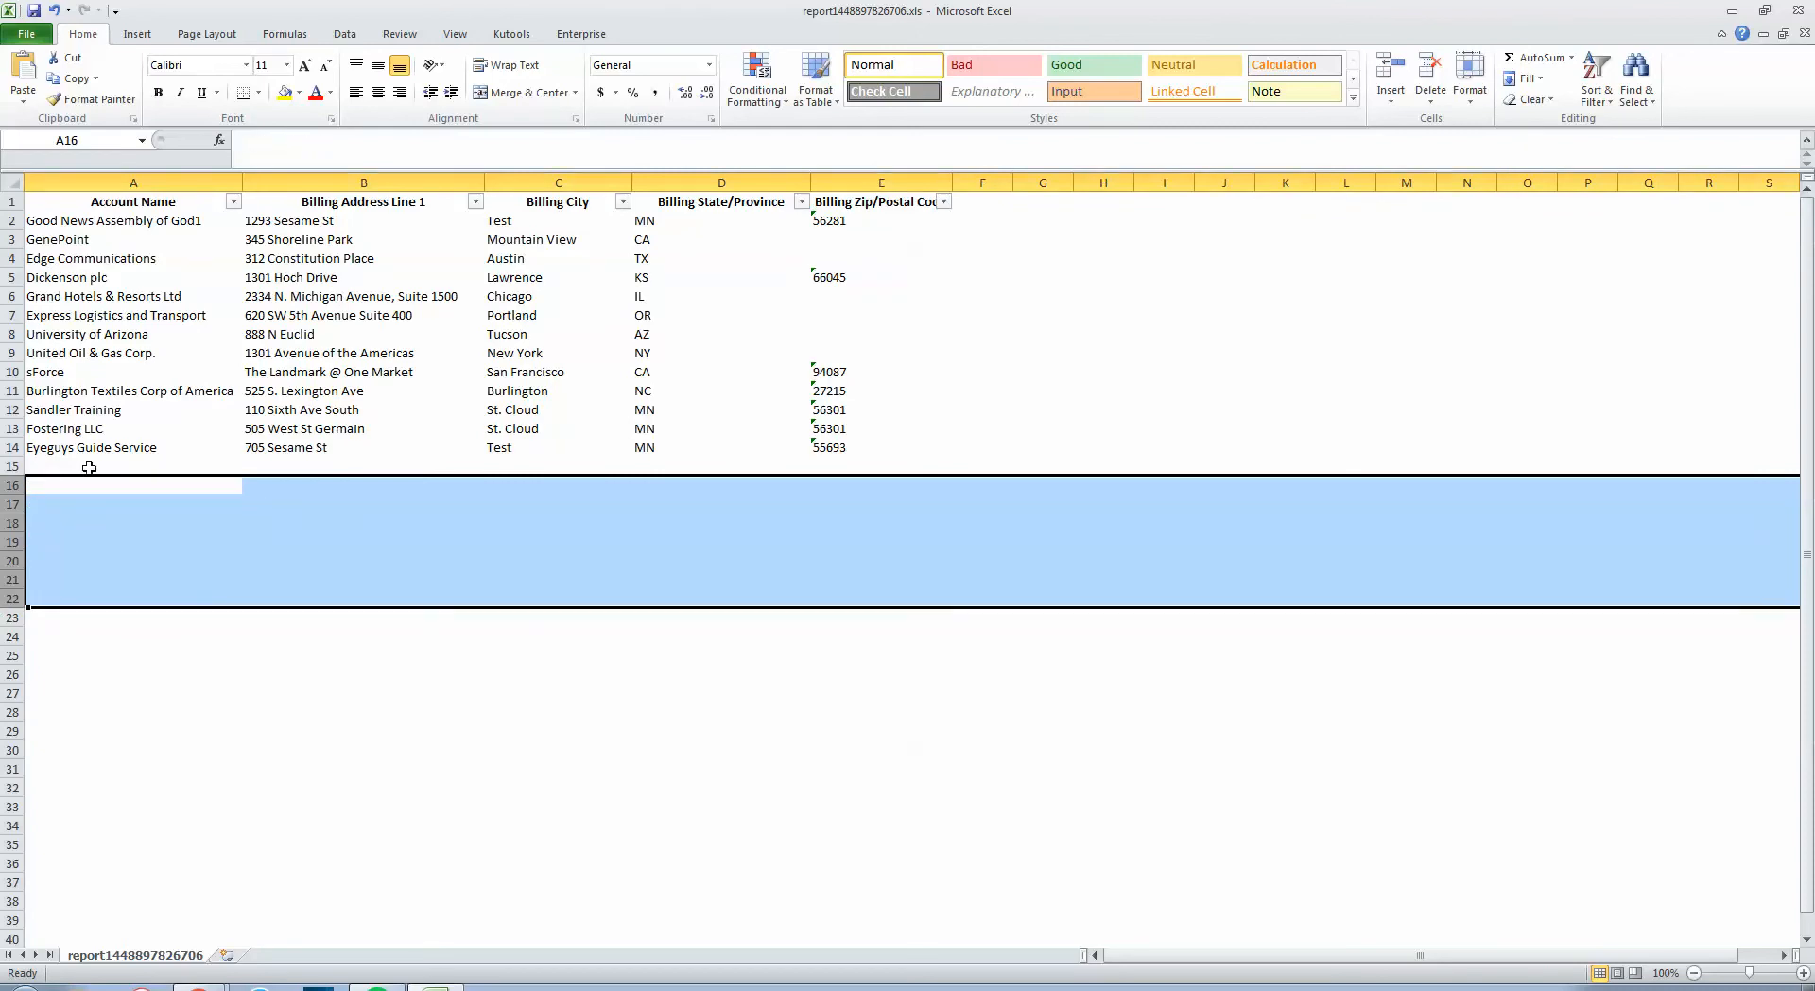
left_click_drag(73, 479, 163, 493)
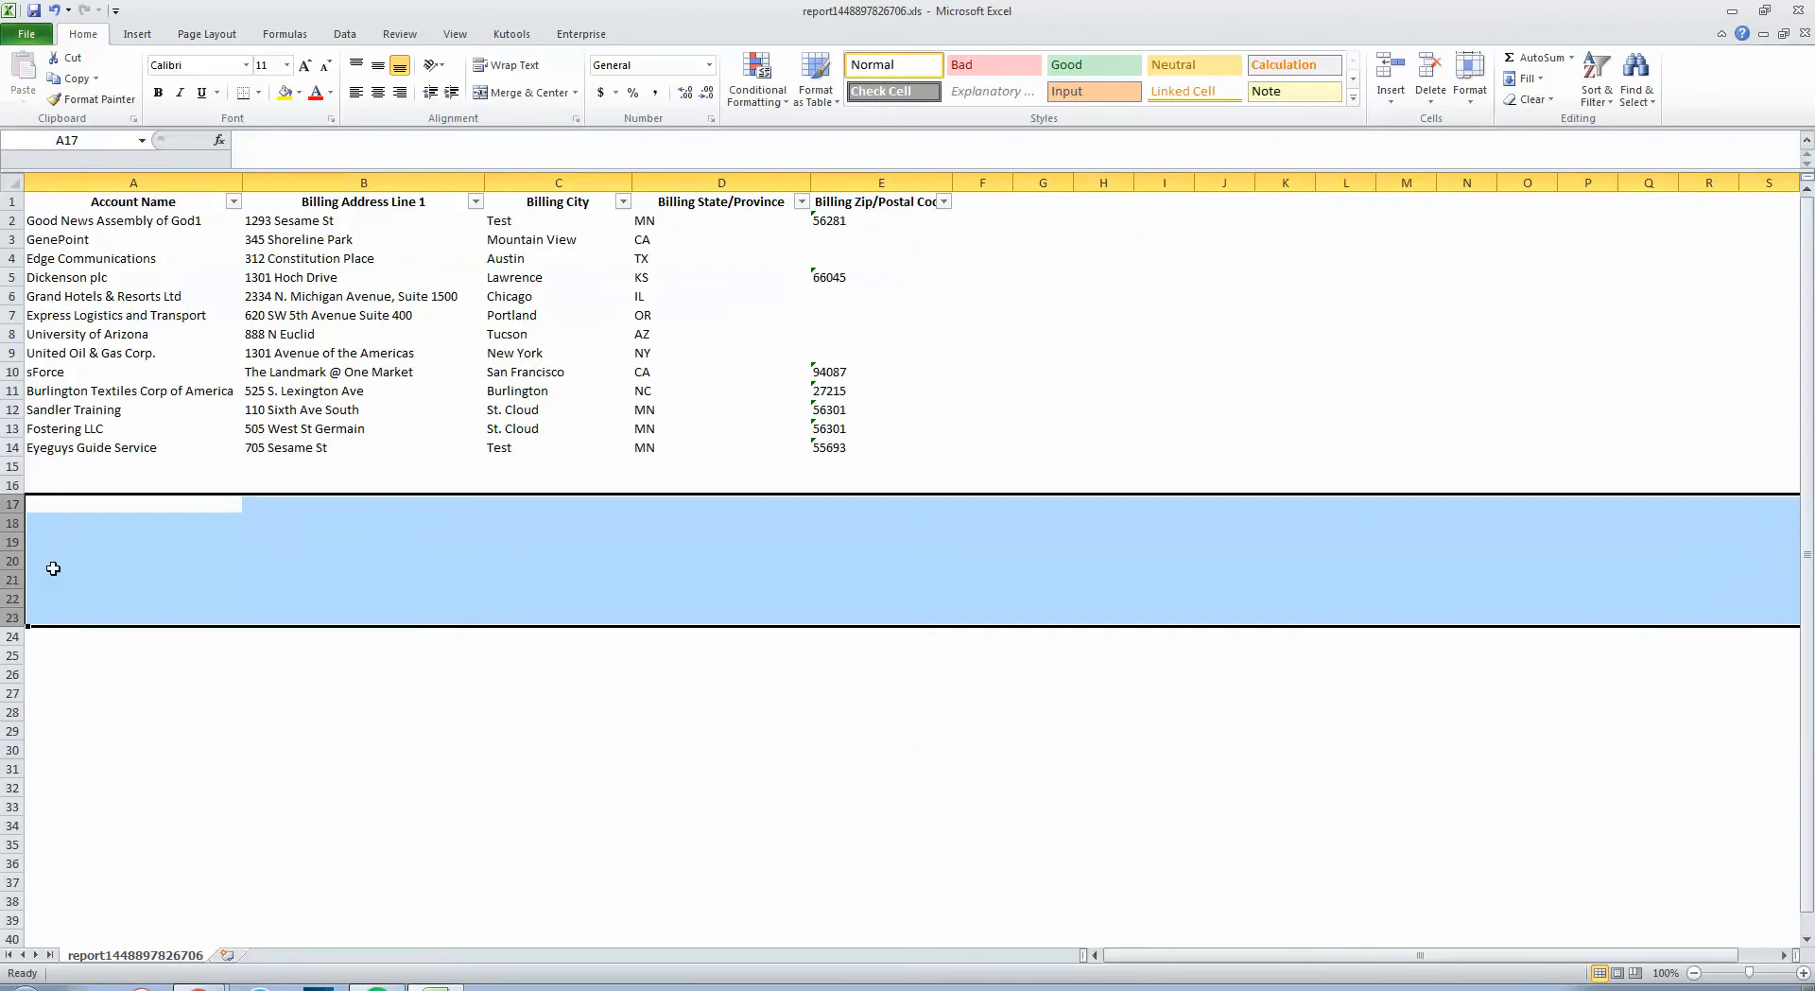
left_click(81, 447)
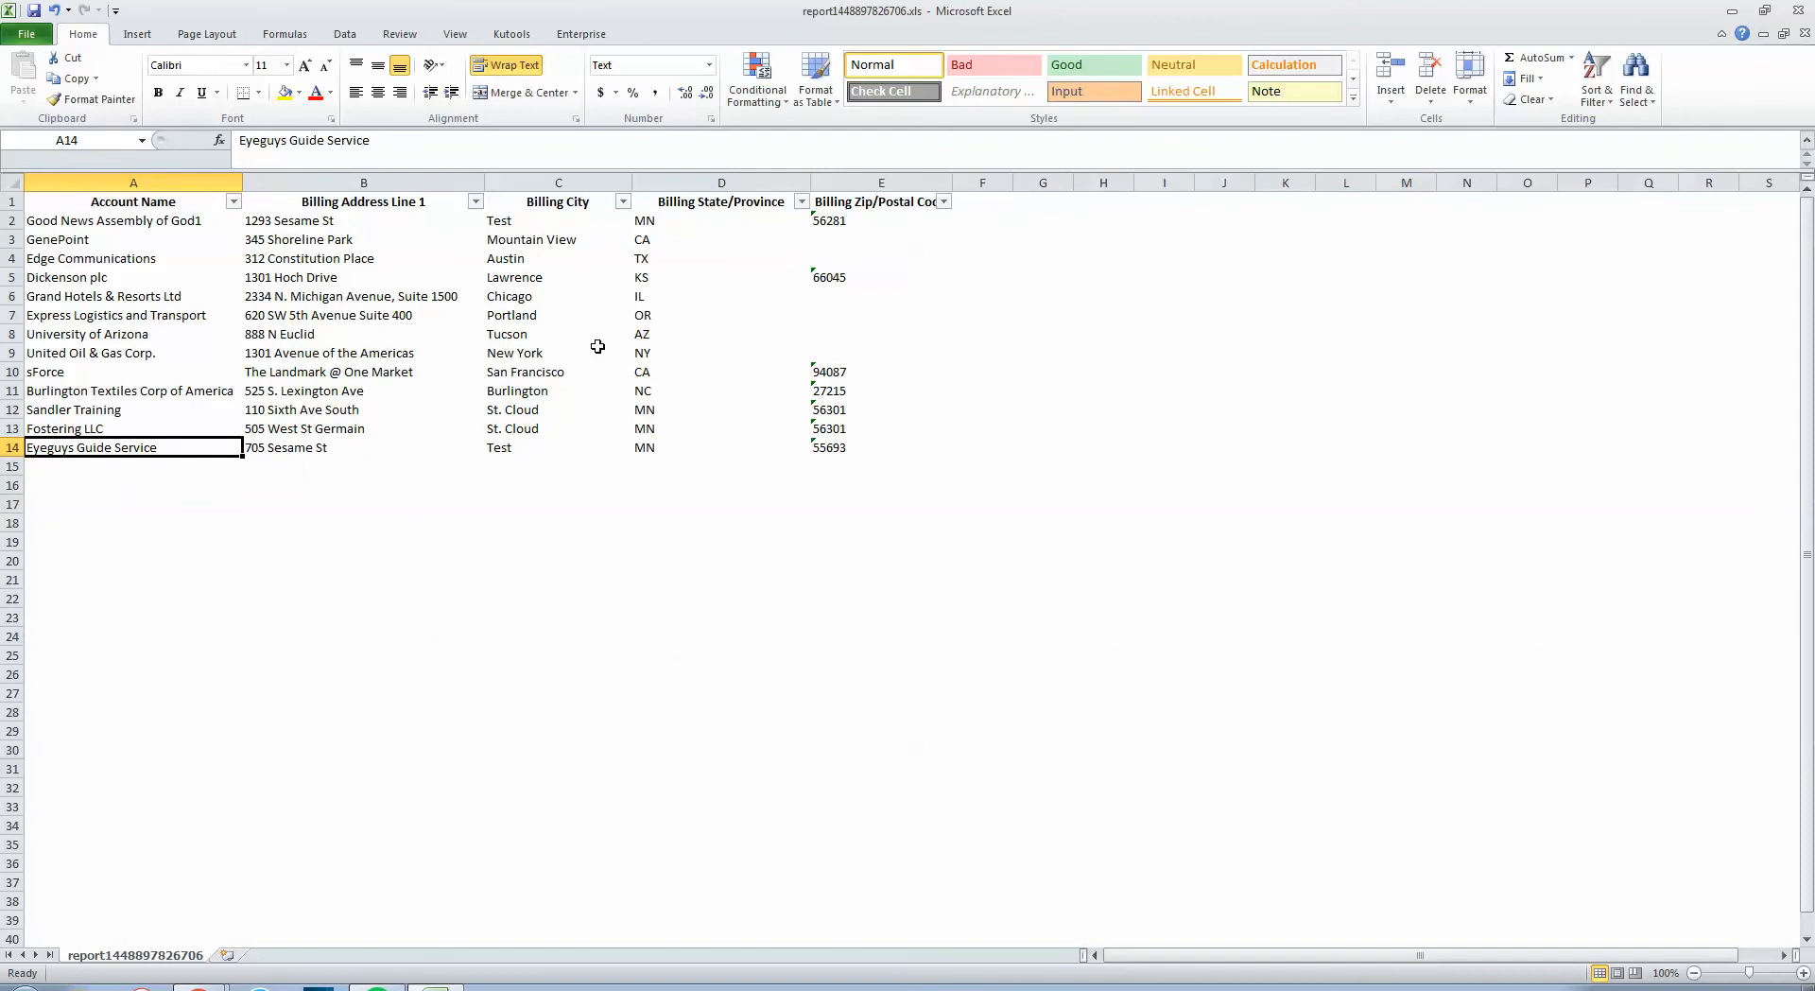
Save the cleaned list to the Desktop as an Excel Workbook (*.xlsx) named Mailing 11.30.15
left_click(31, 38)
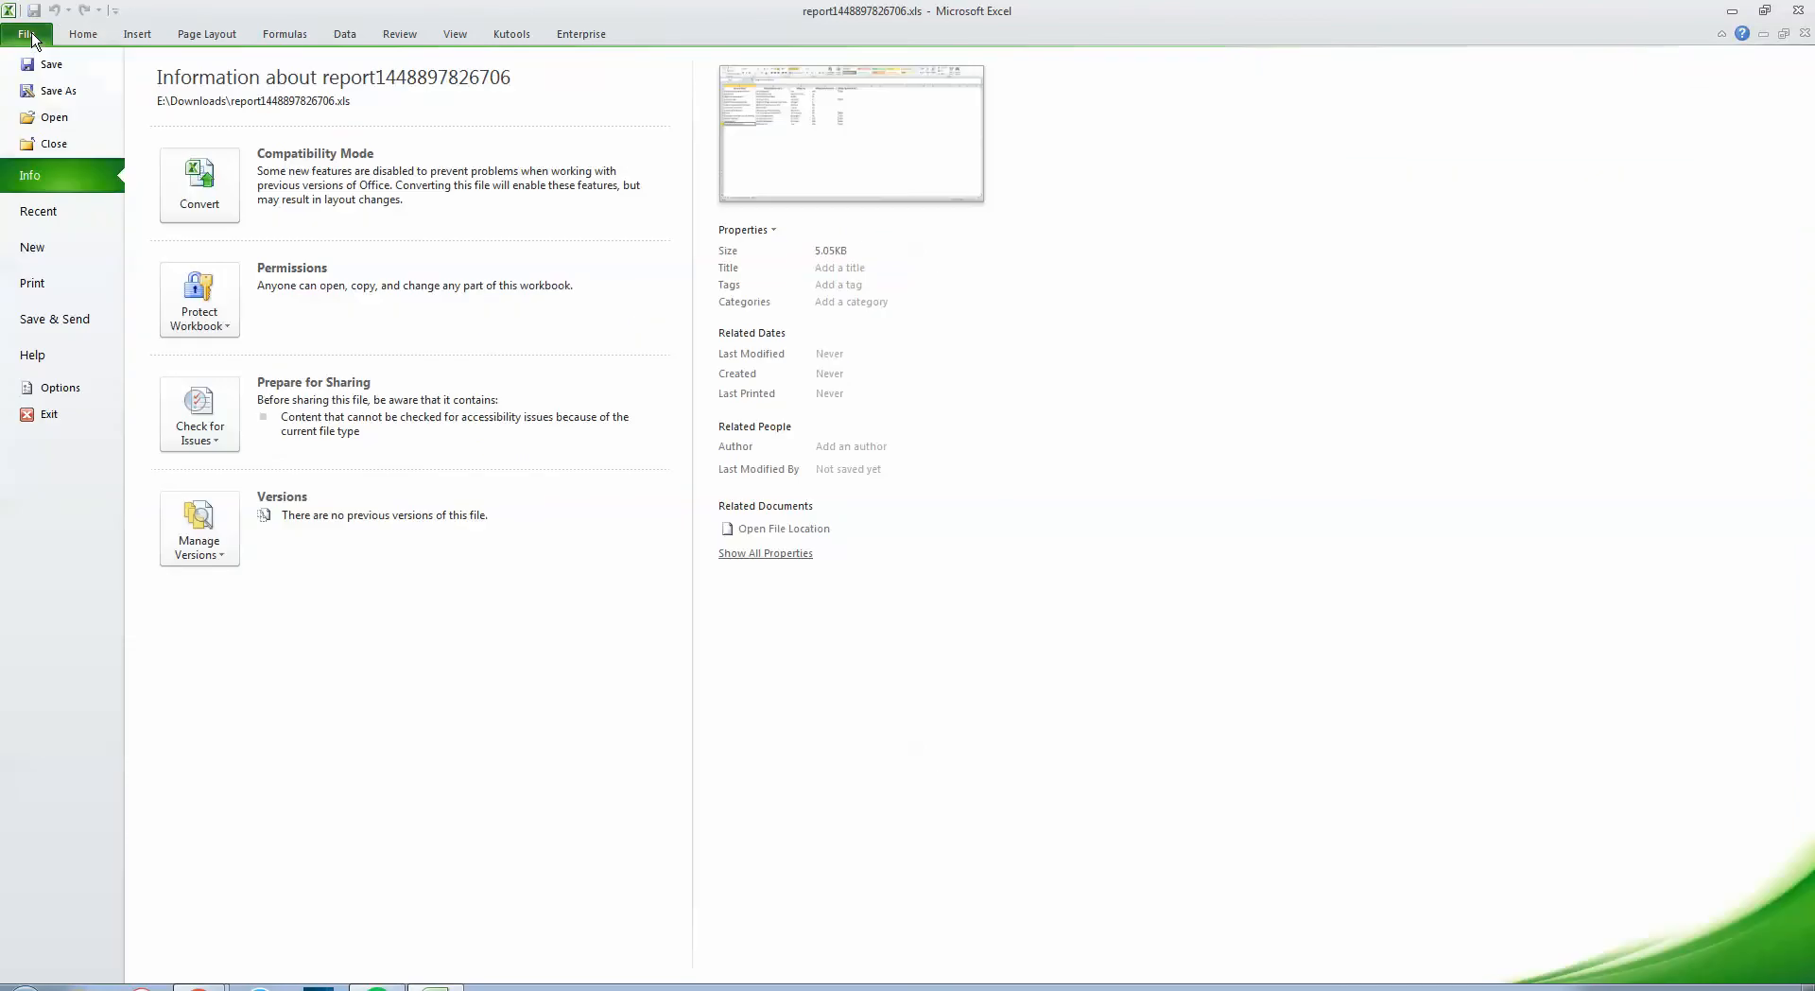
left_click(69, 83)
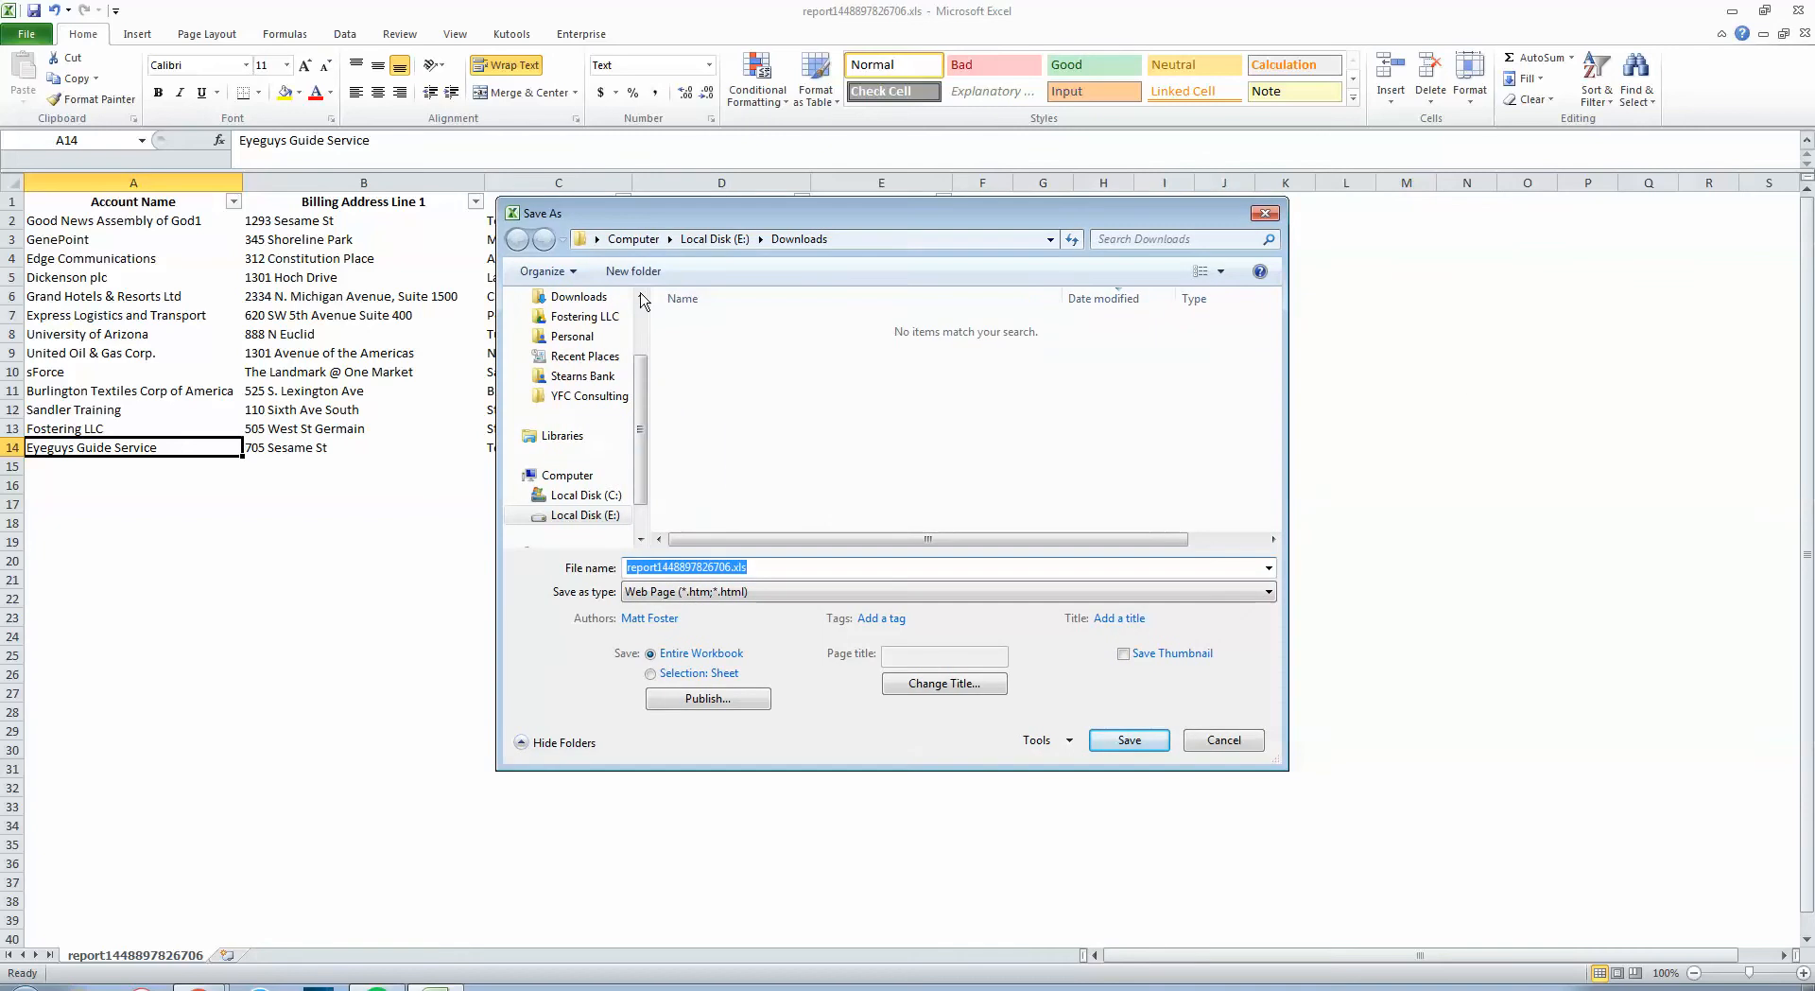
left_click(574, 364)
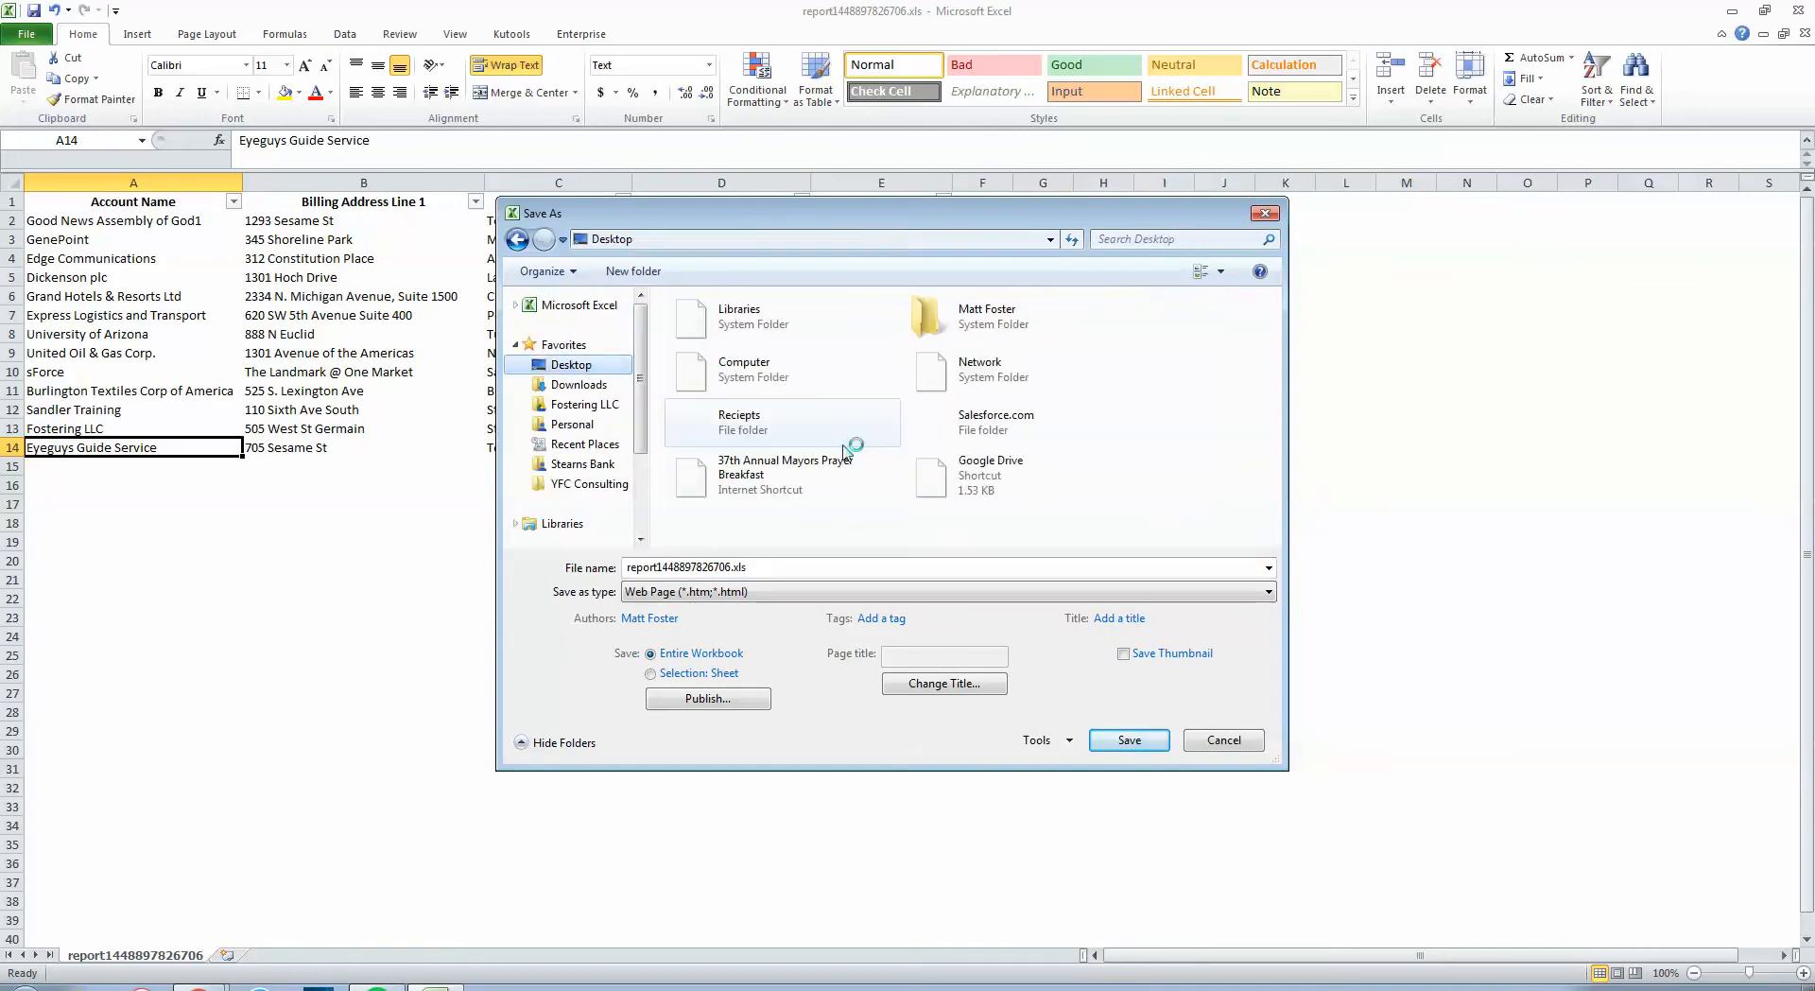
left_click(734, 566)
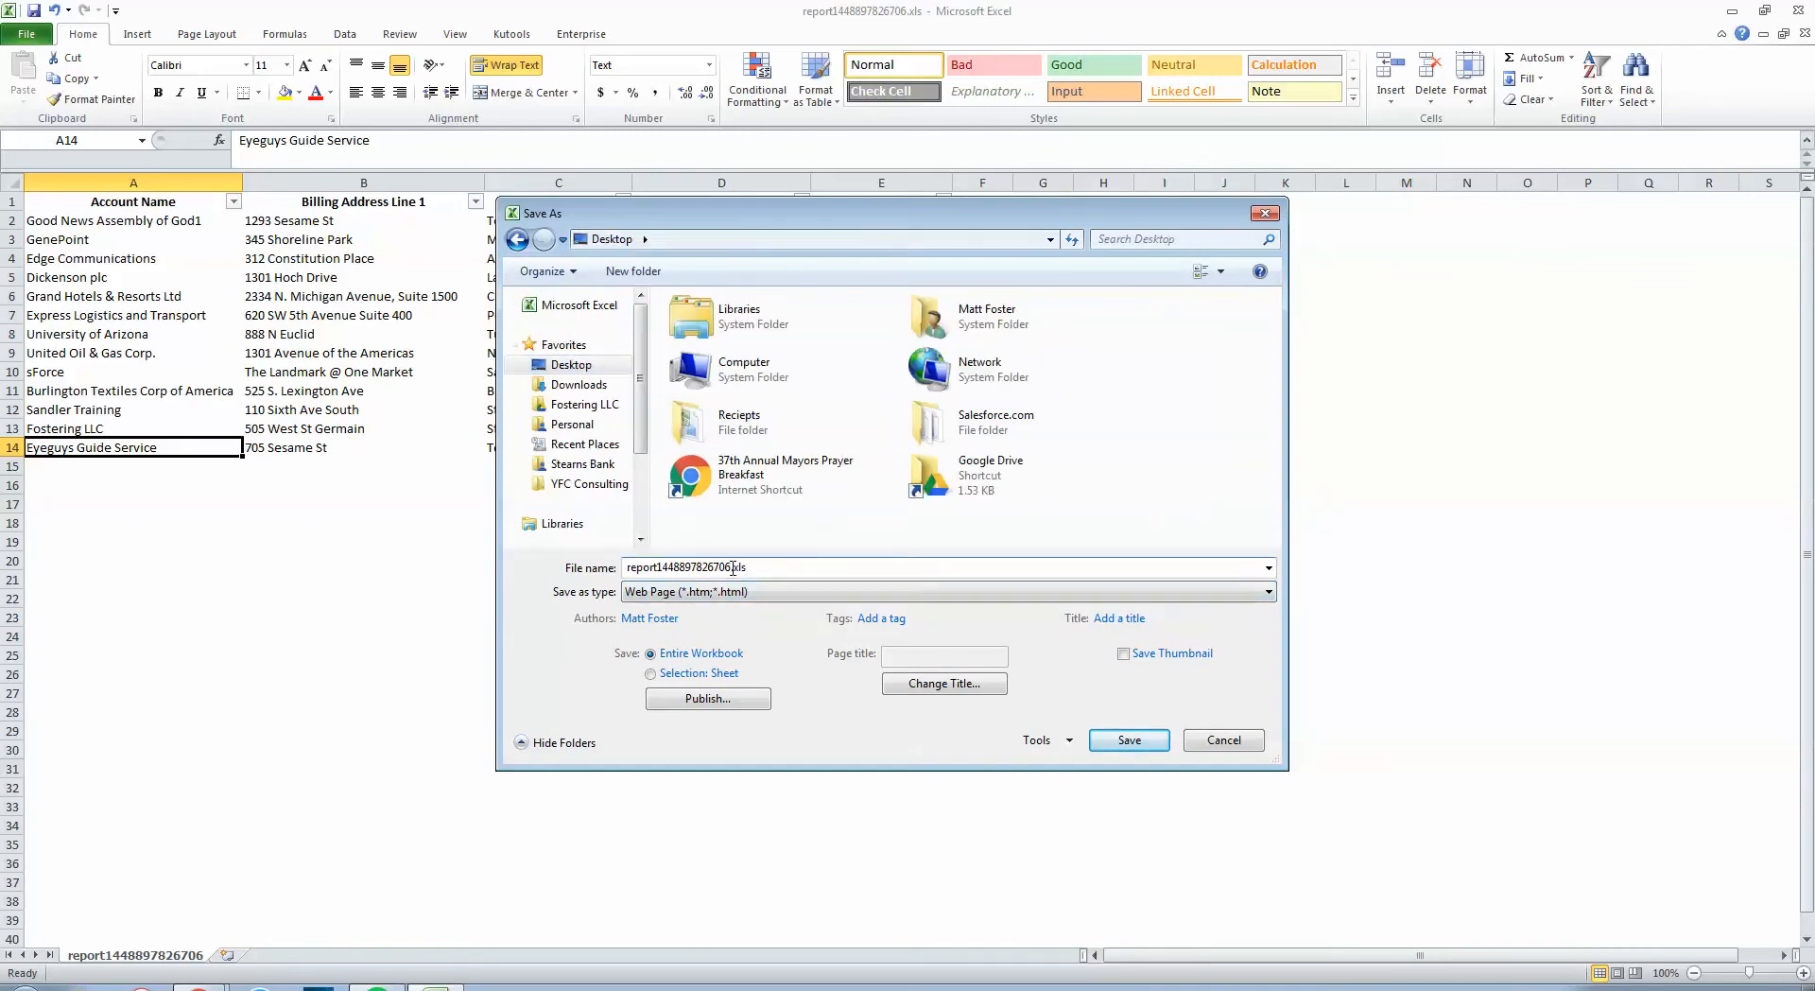
left_click_drag(735, 566, 532, 565)
type("Mailing 11.30.15")
left_click(702, 592)
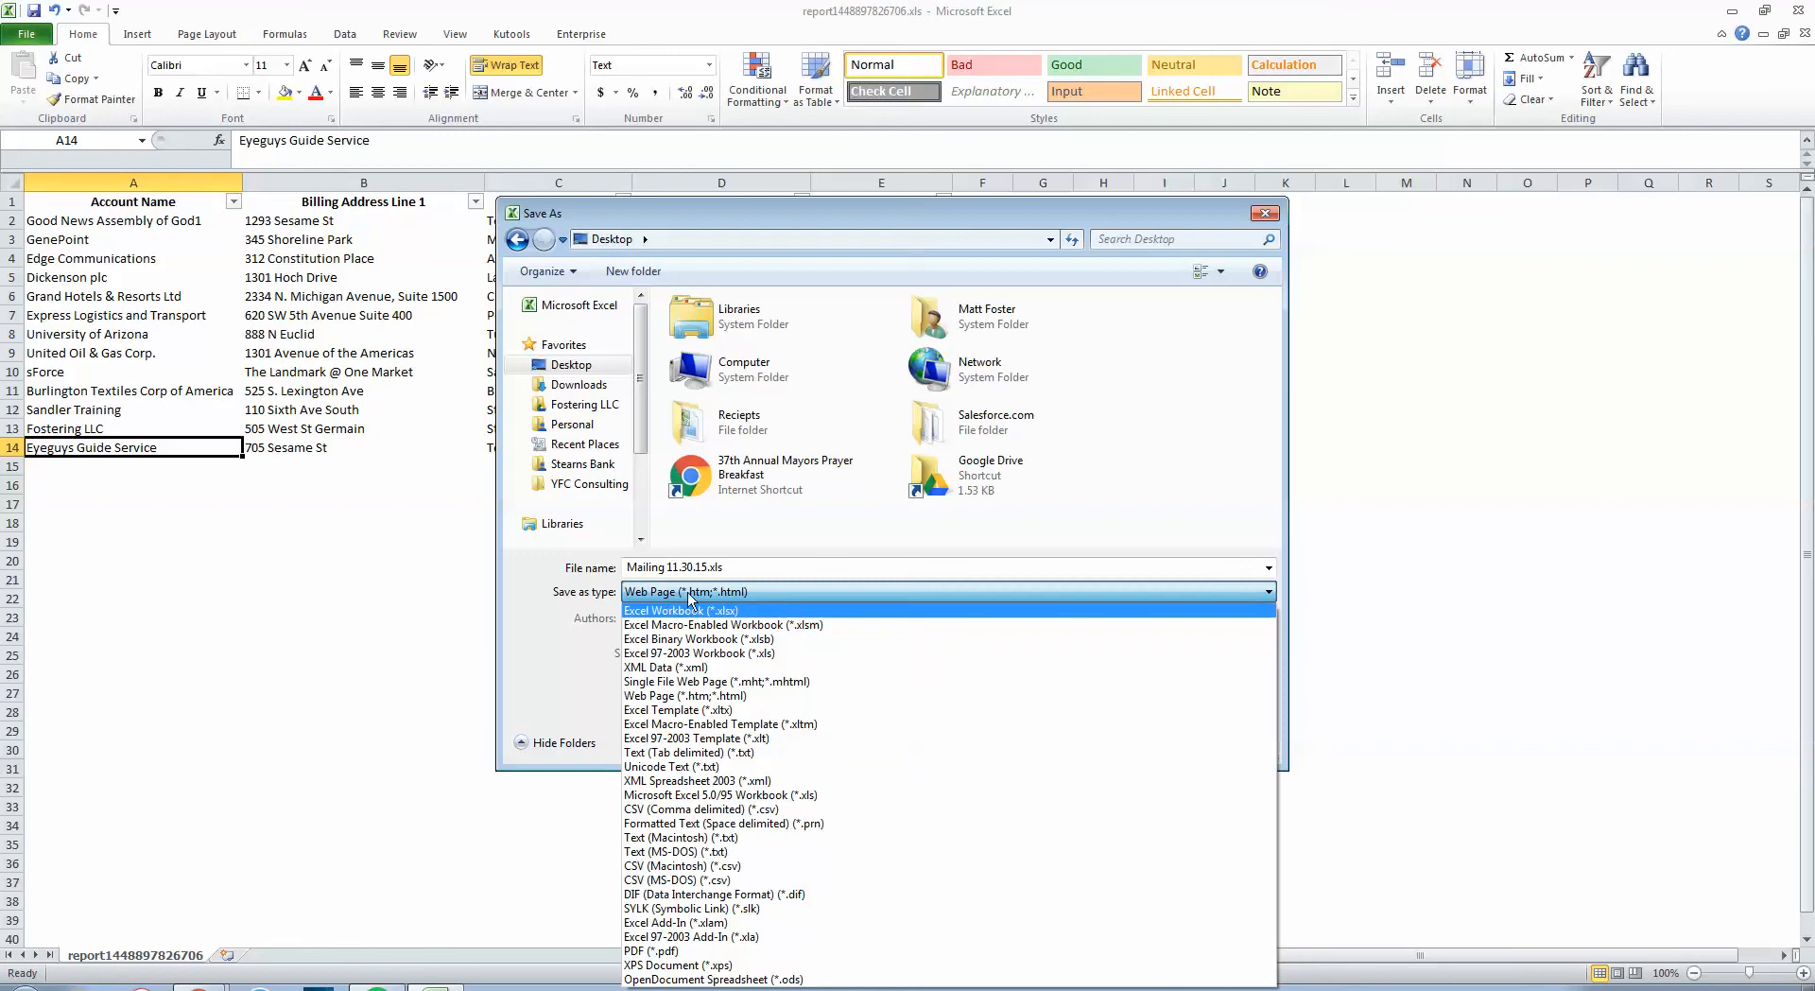
left_click(643, 612)
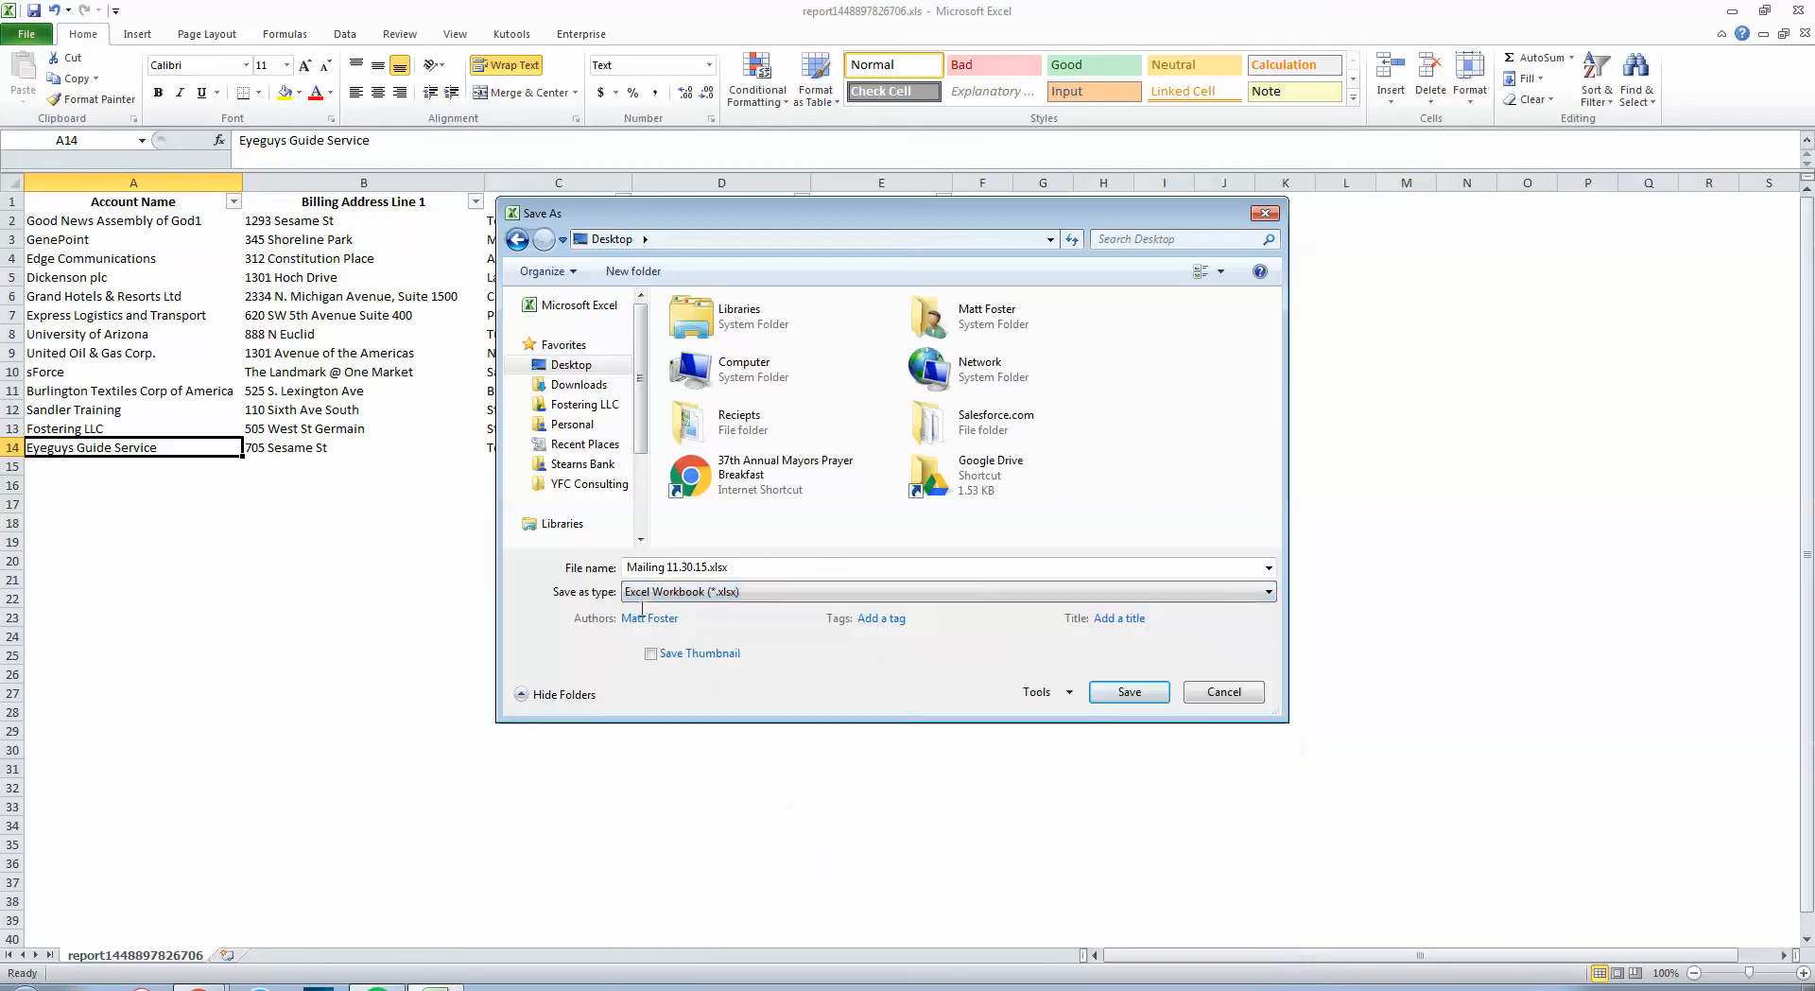
left_click(1127, 696)
left_click(487, 768)
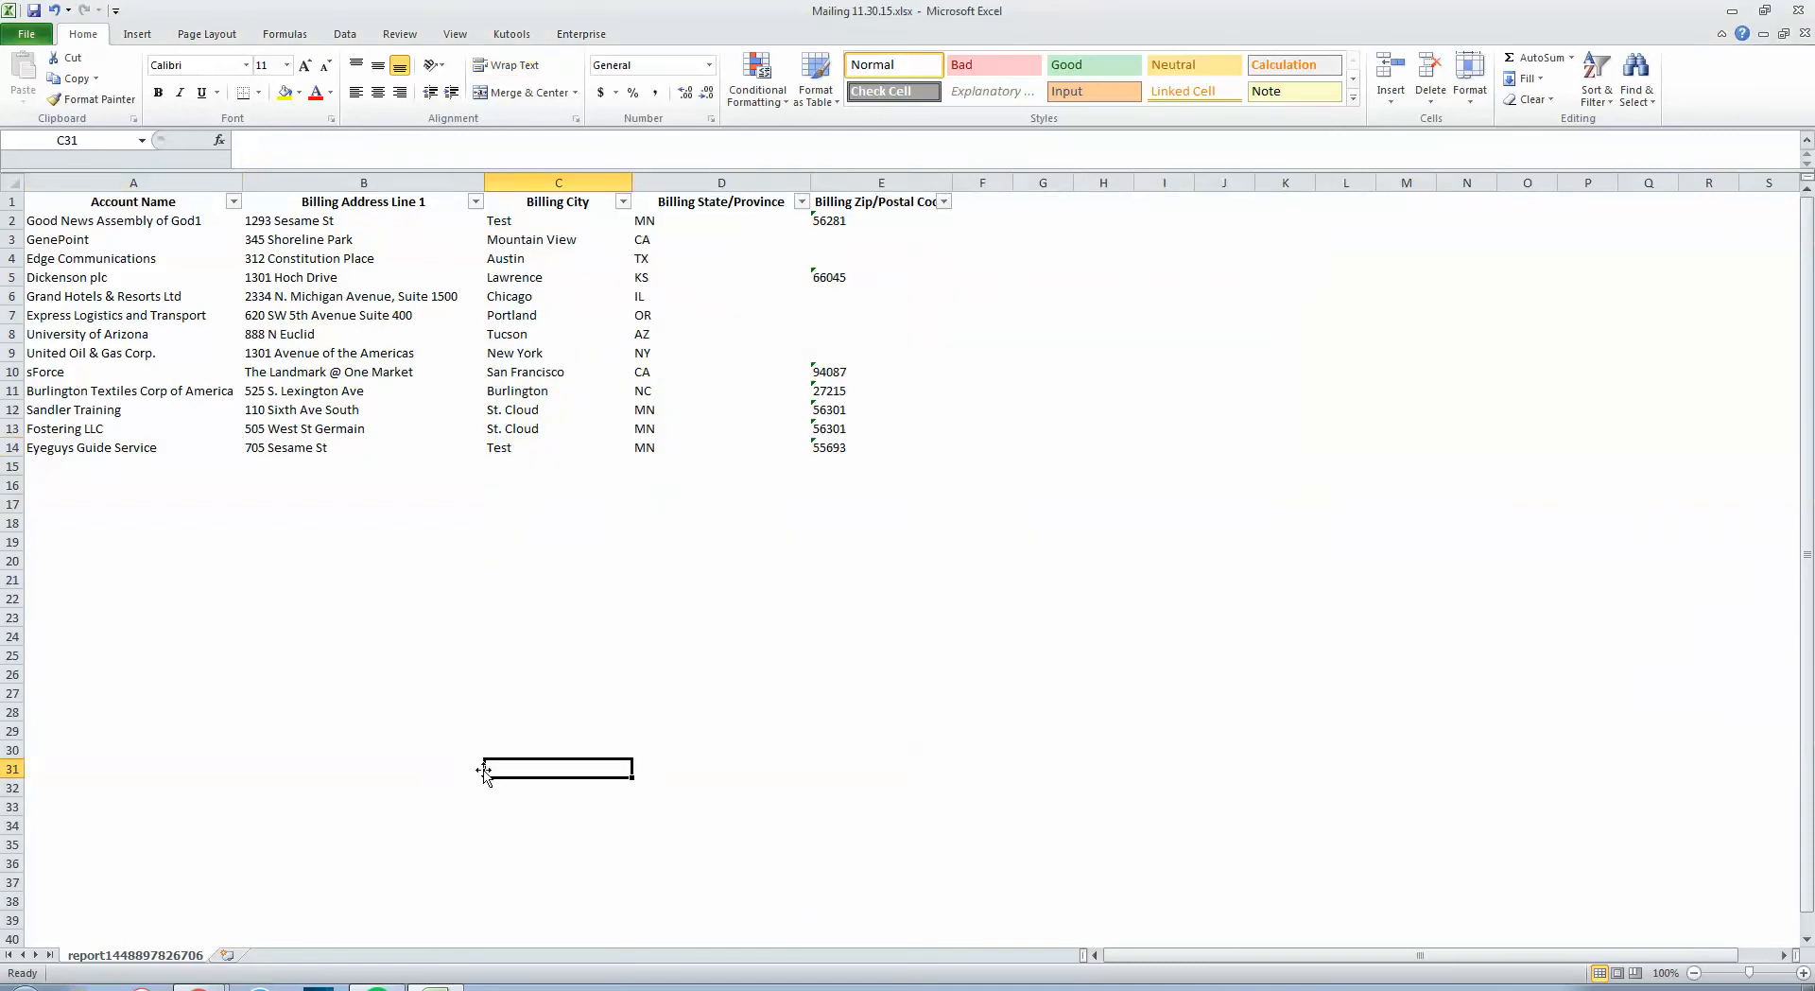
Switch to Microsoft Word 2010 with a new blank document in a maximized window
left_click(24, 988)
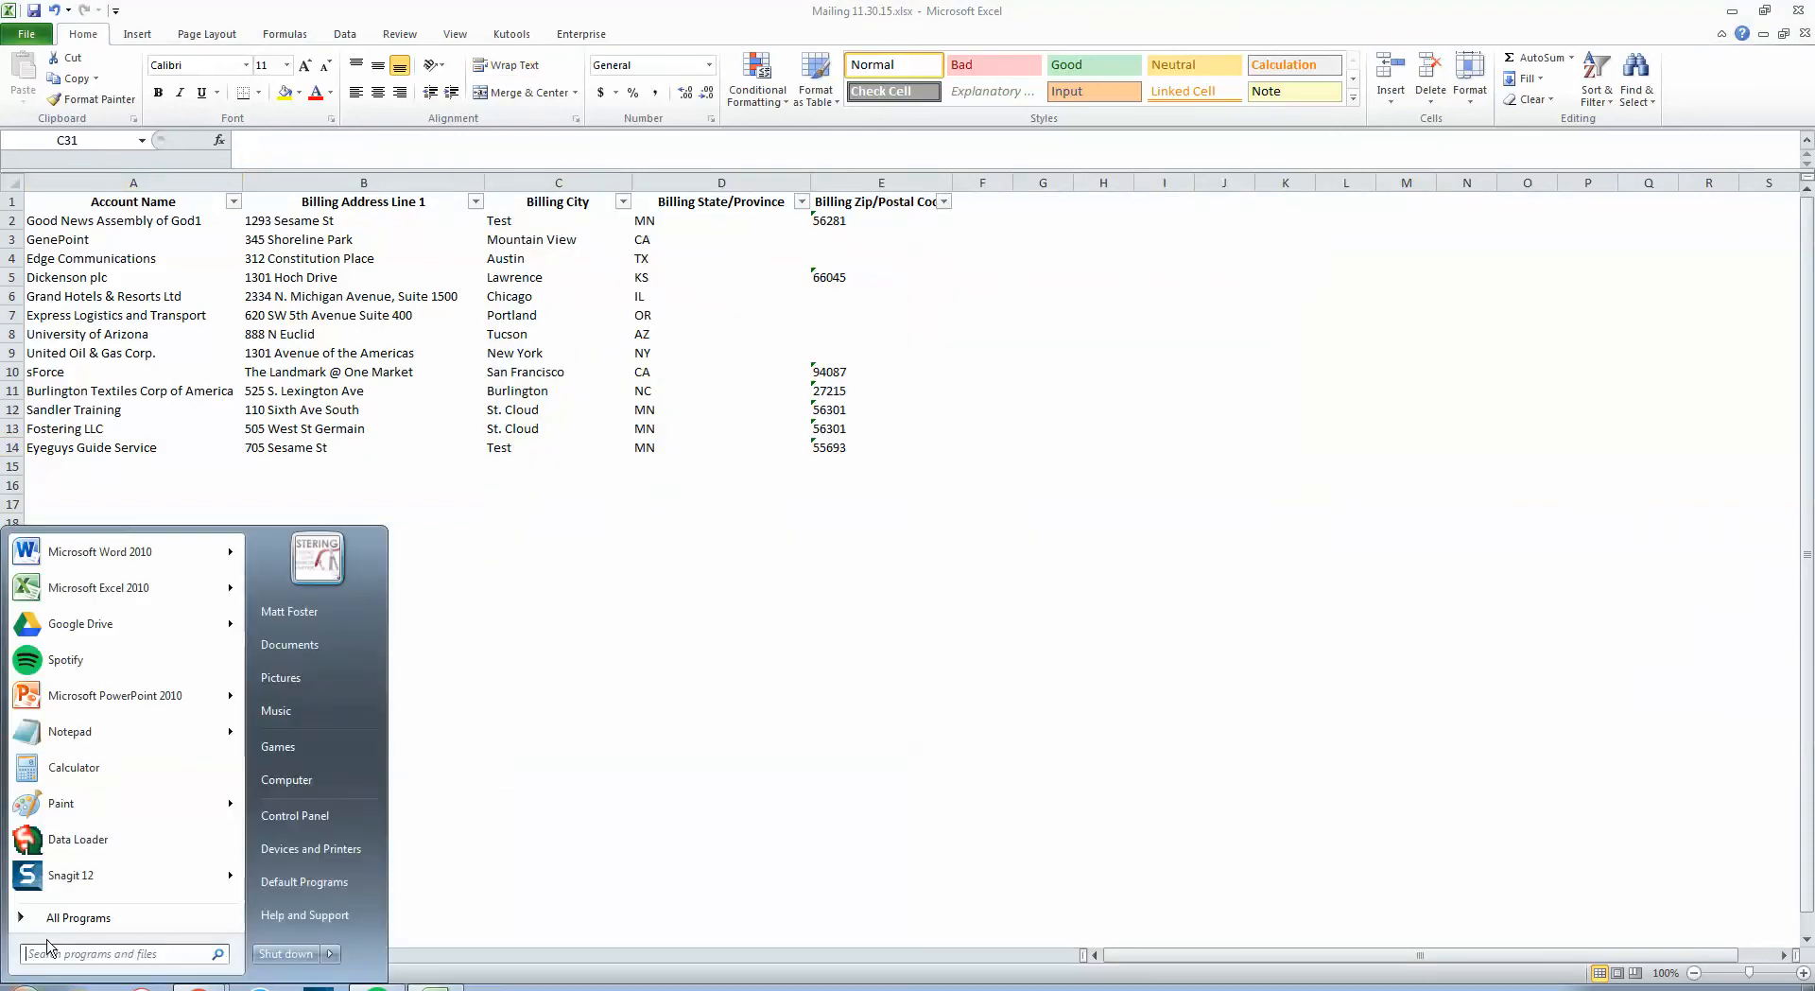
left_click(118, 559)
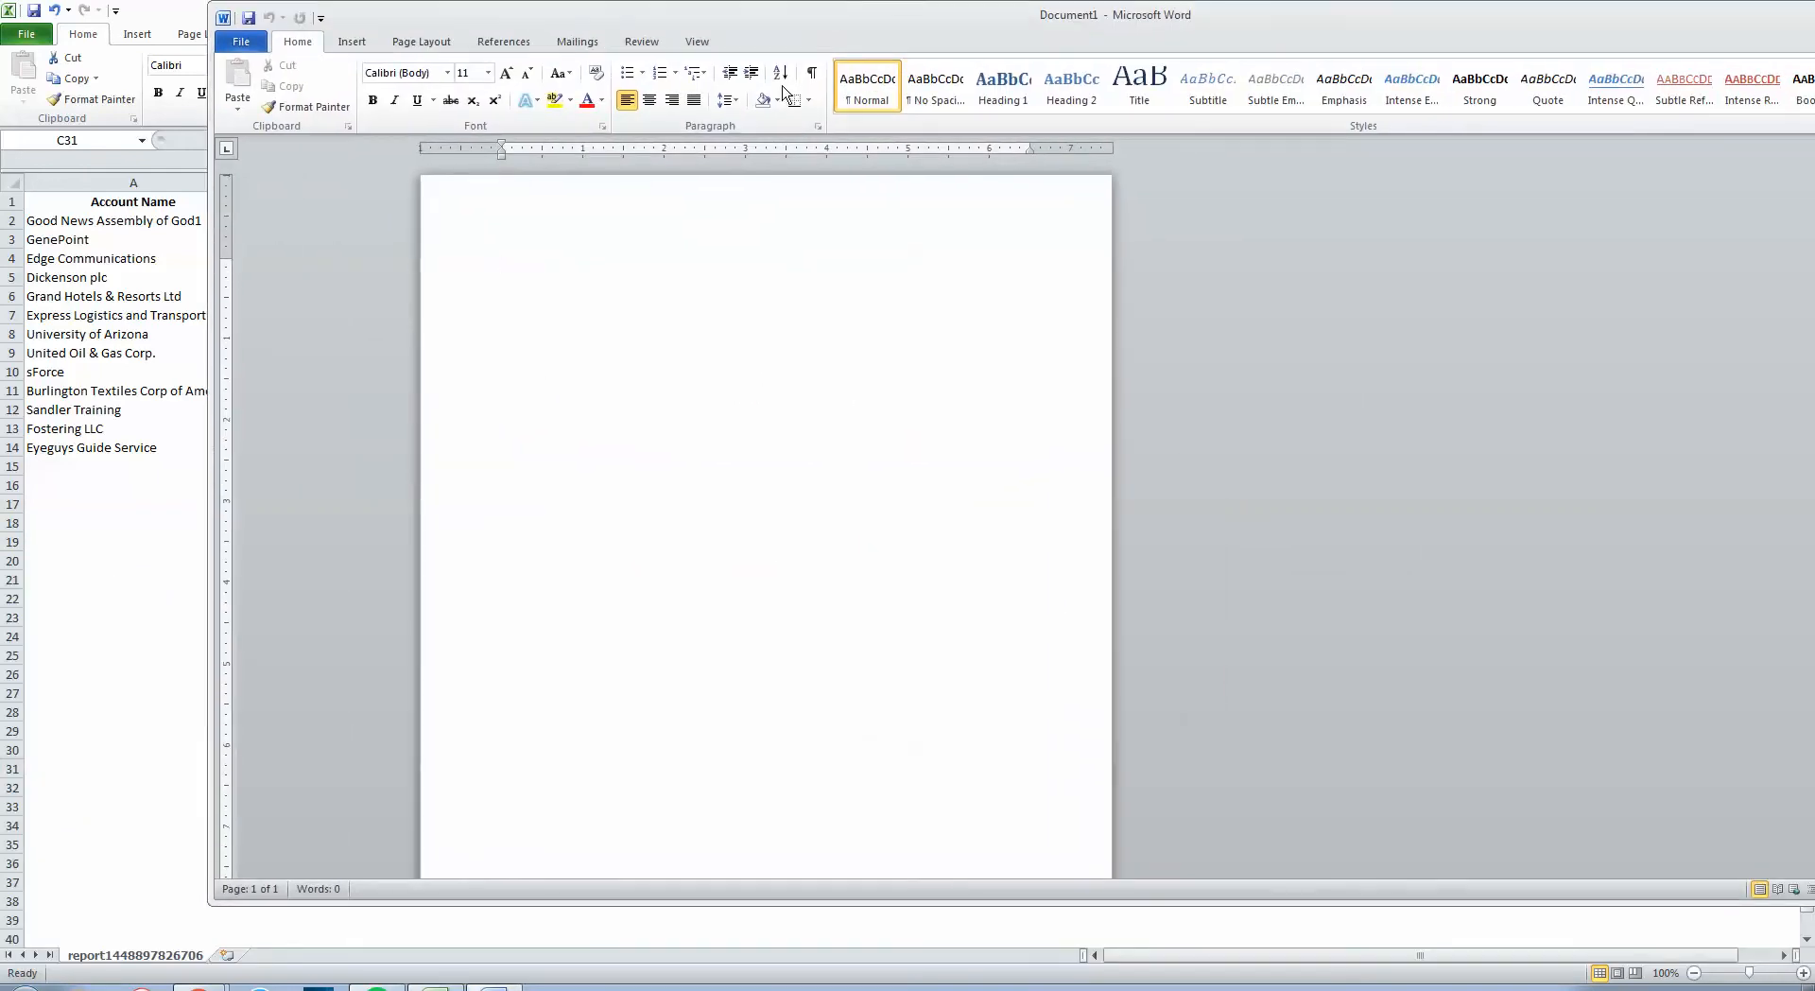
left_click_drag(887, 16, 697, 1)
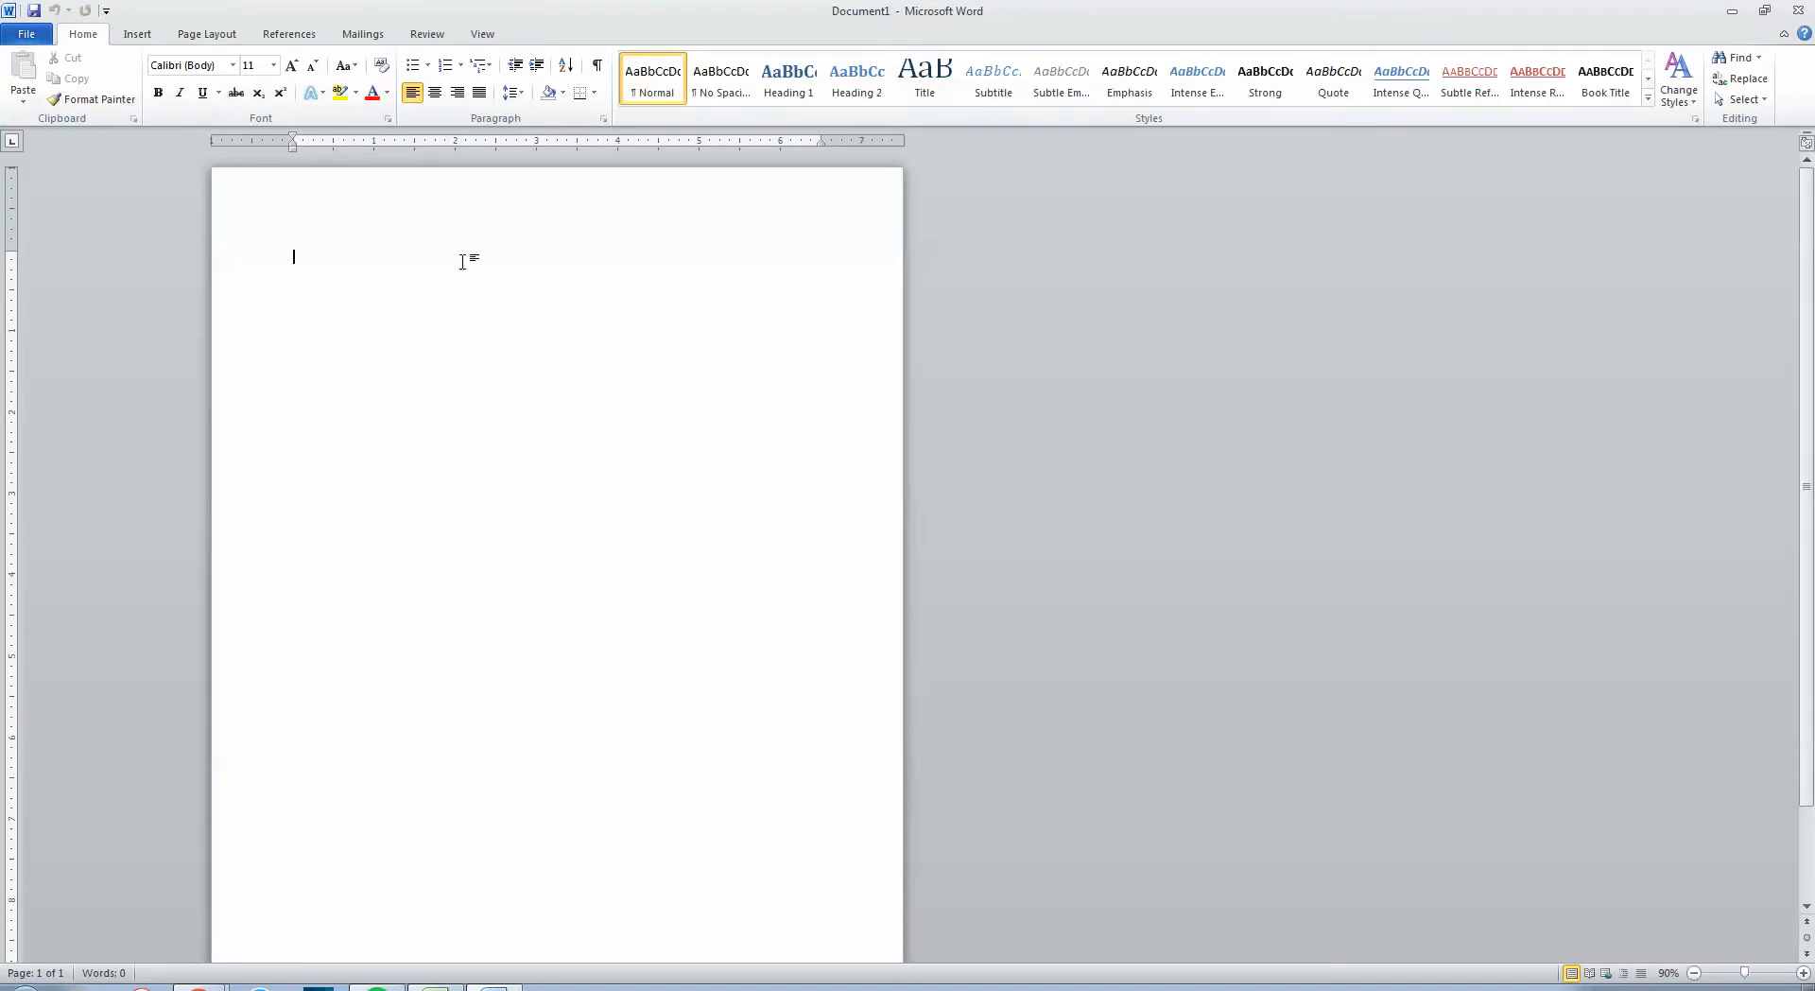
Start the Step by Step Mail Merge Wizard for Letters, using the current document as the starting document
left_click(356, 41)
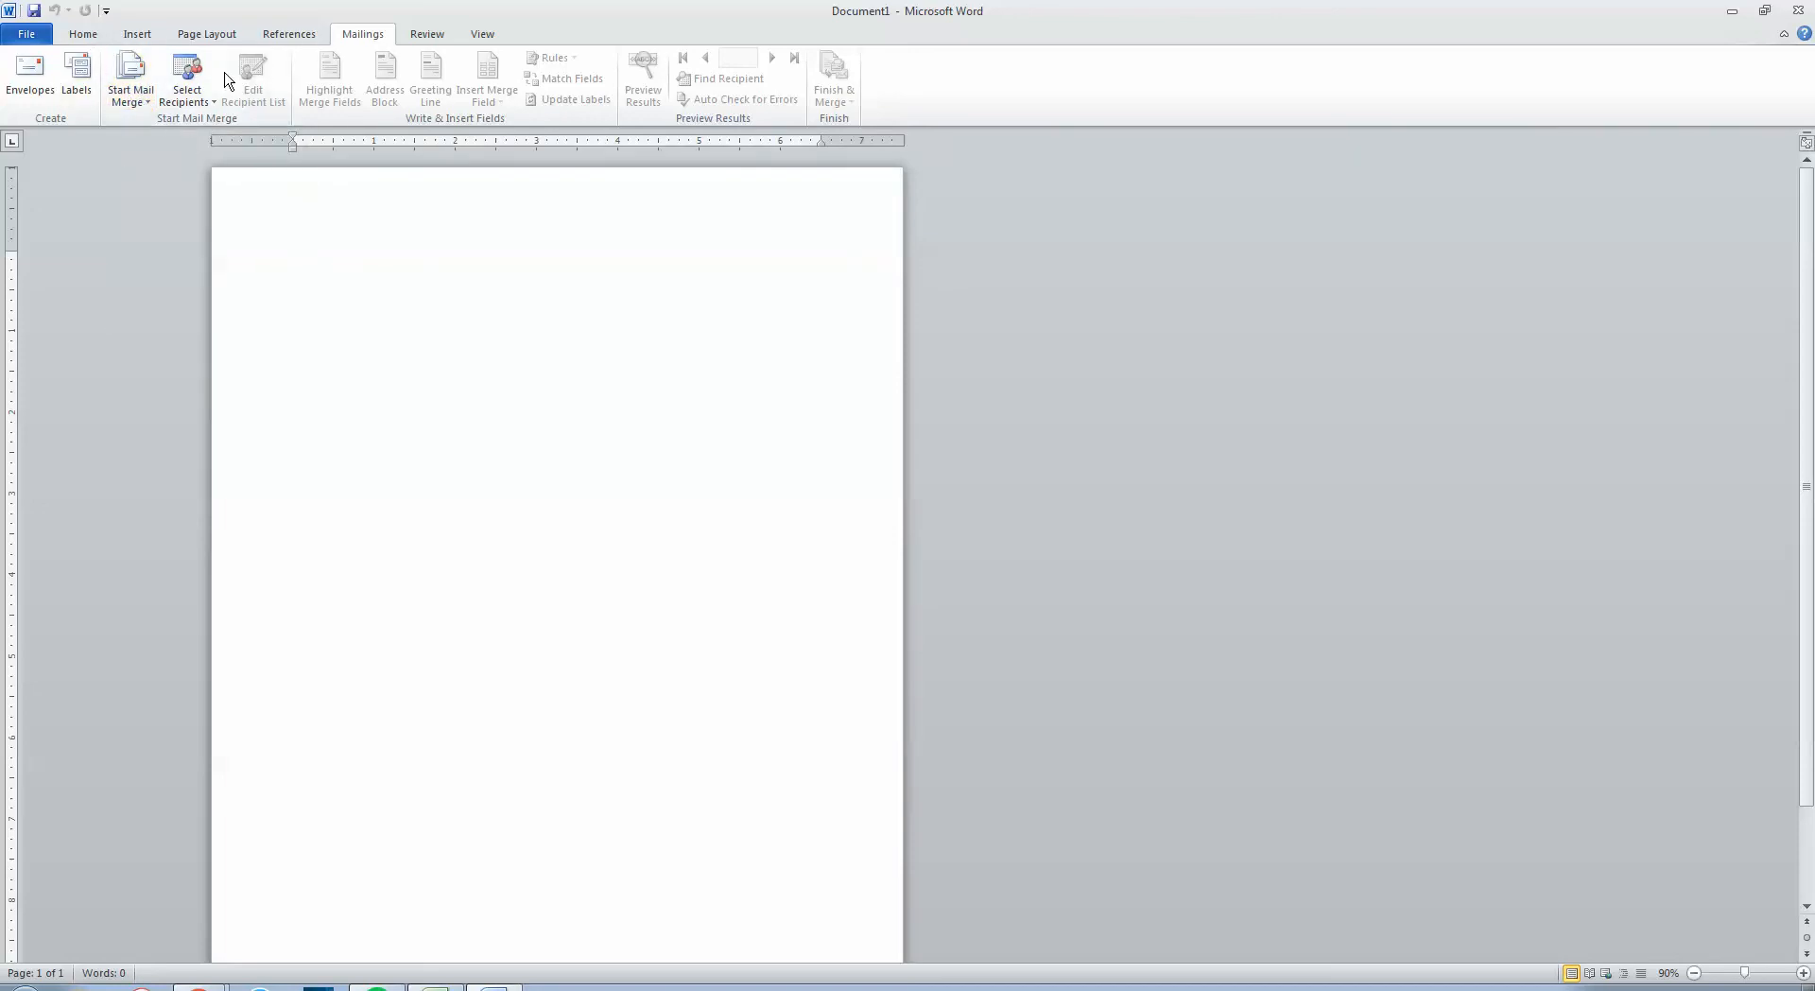
left_click(139, 98)
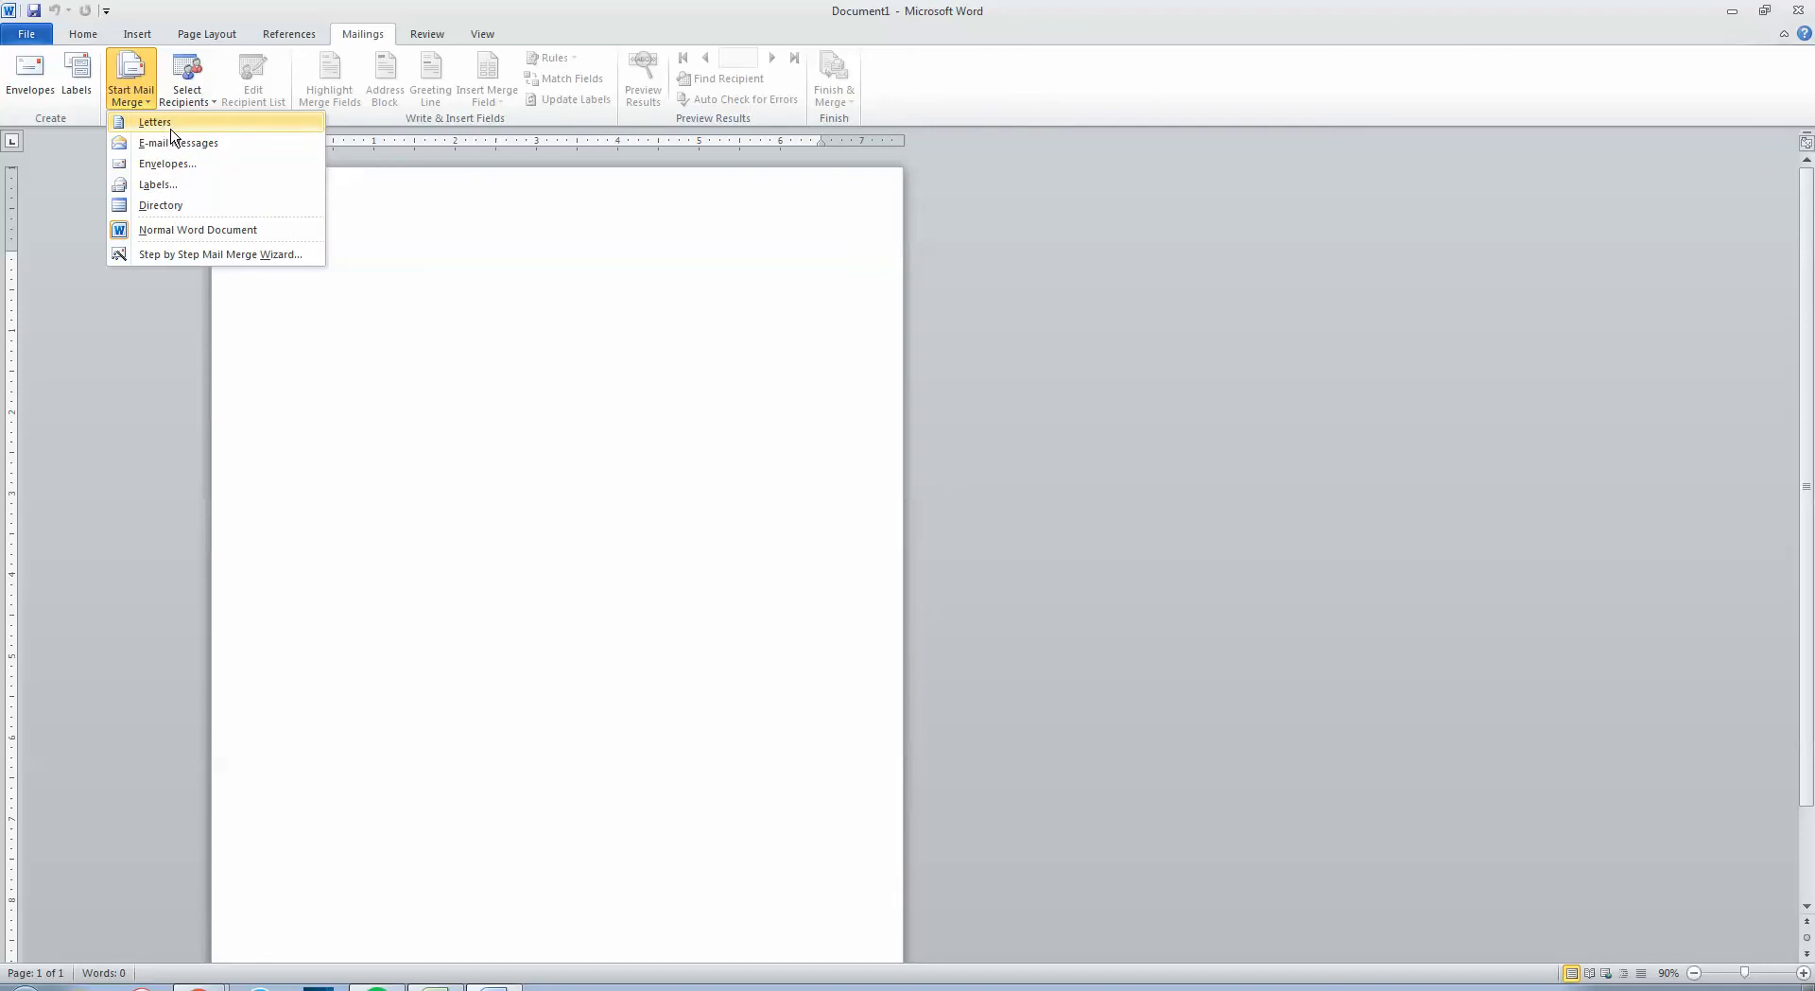
left_click(170, 257)
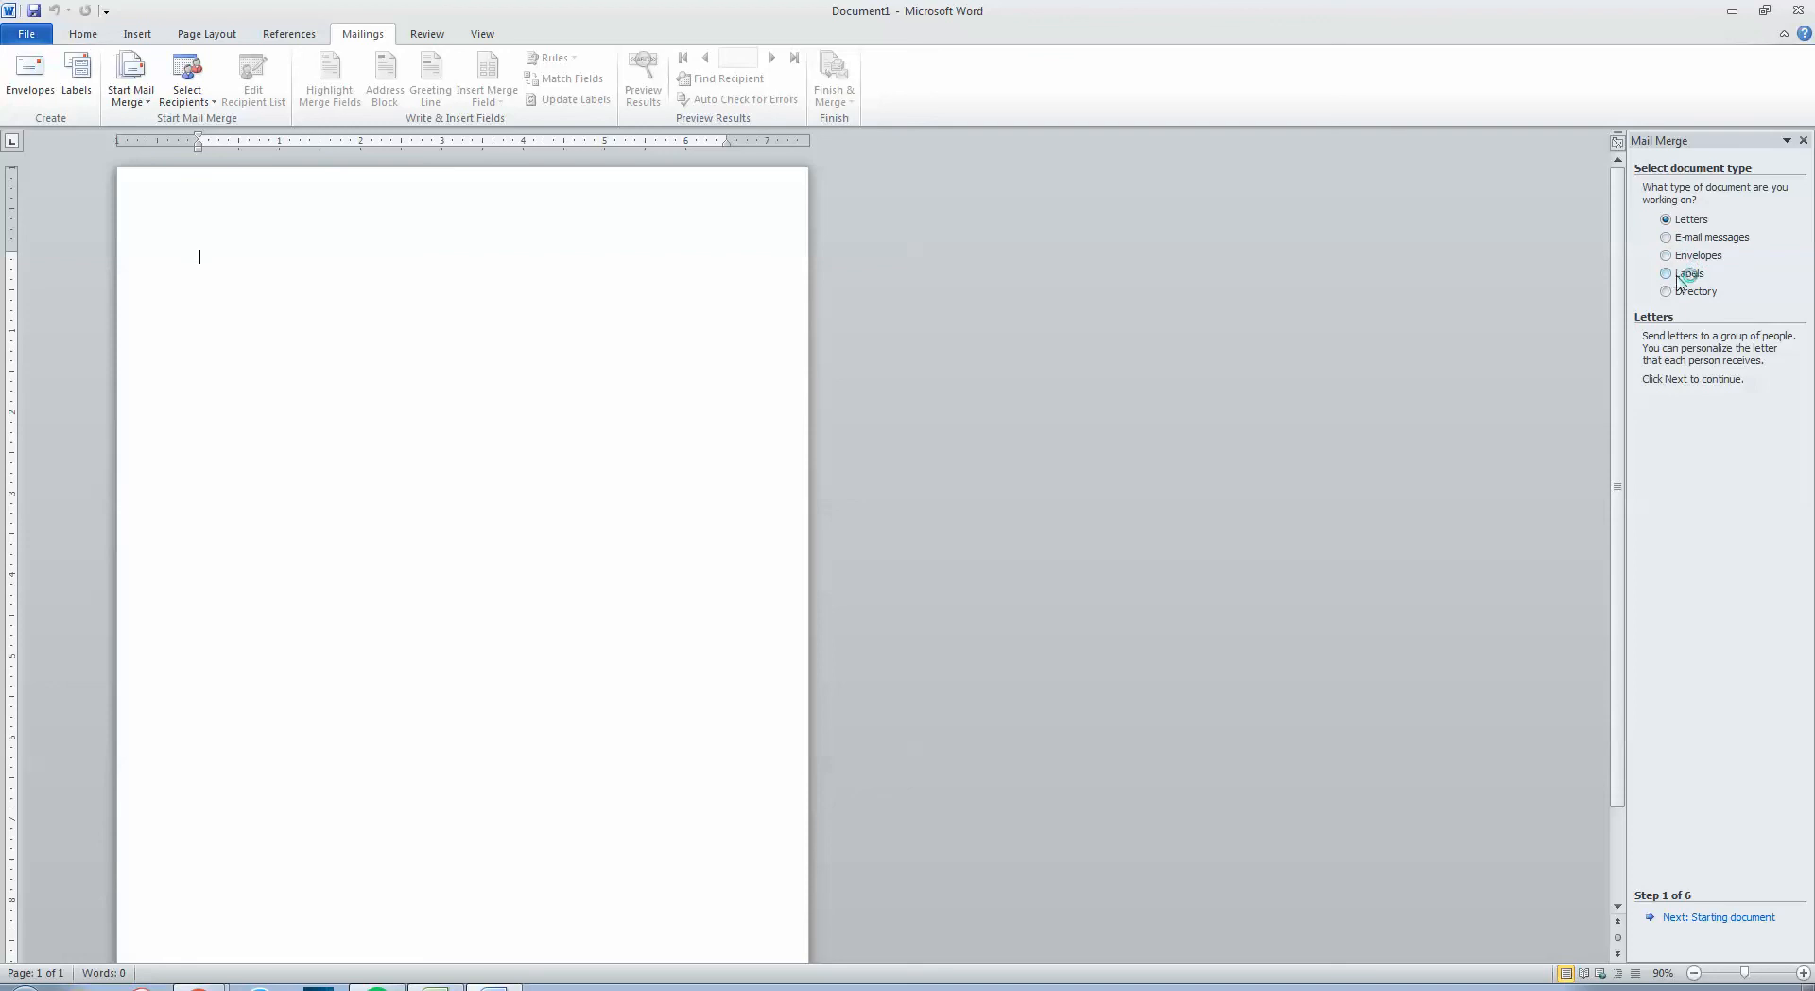
left_click(1679, 924)
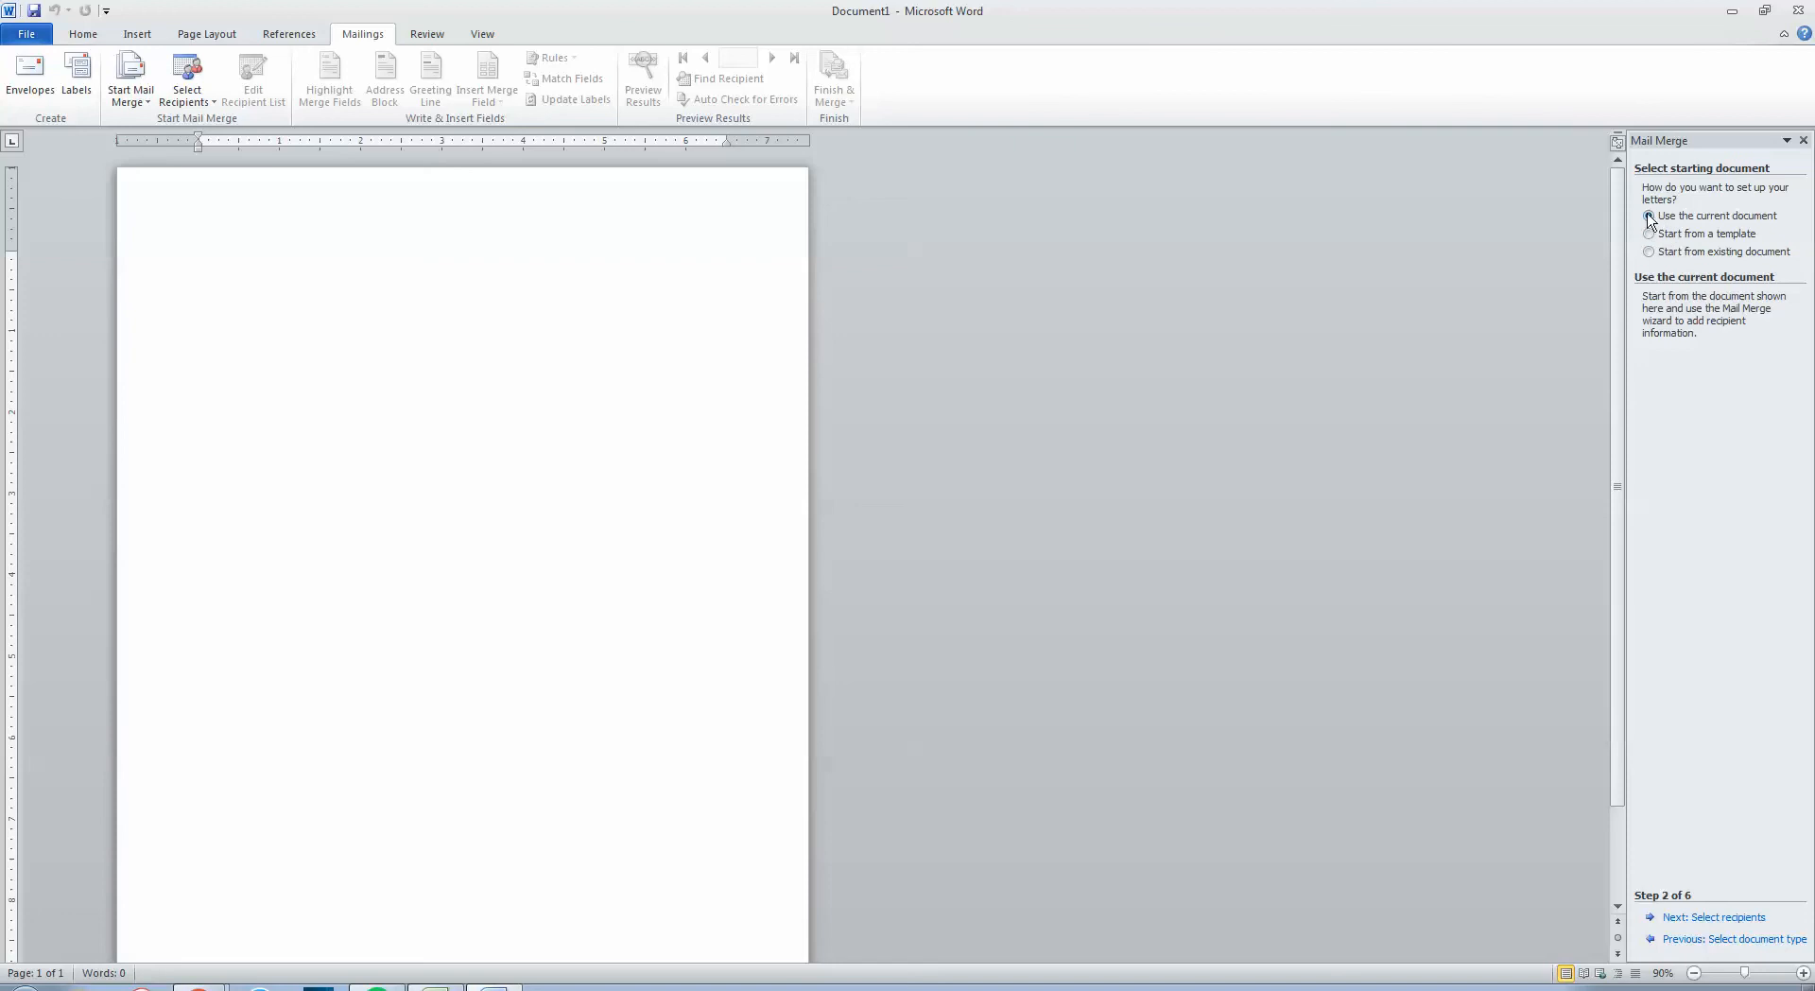
left_click(1692, 939)
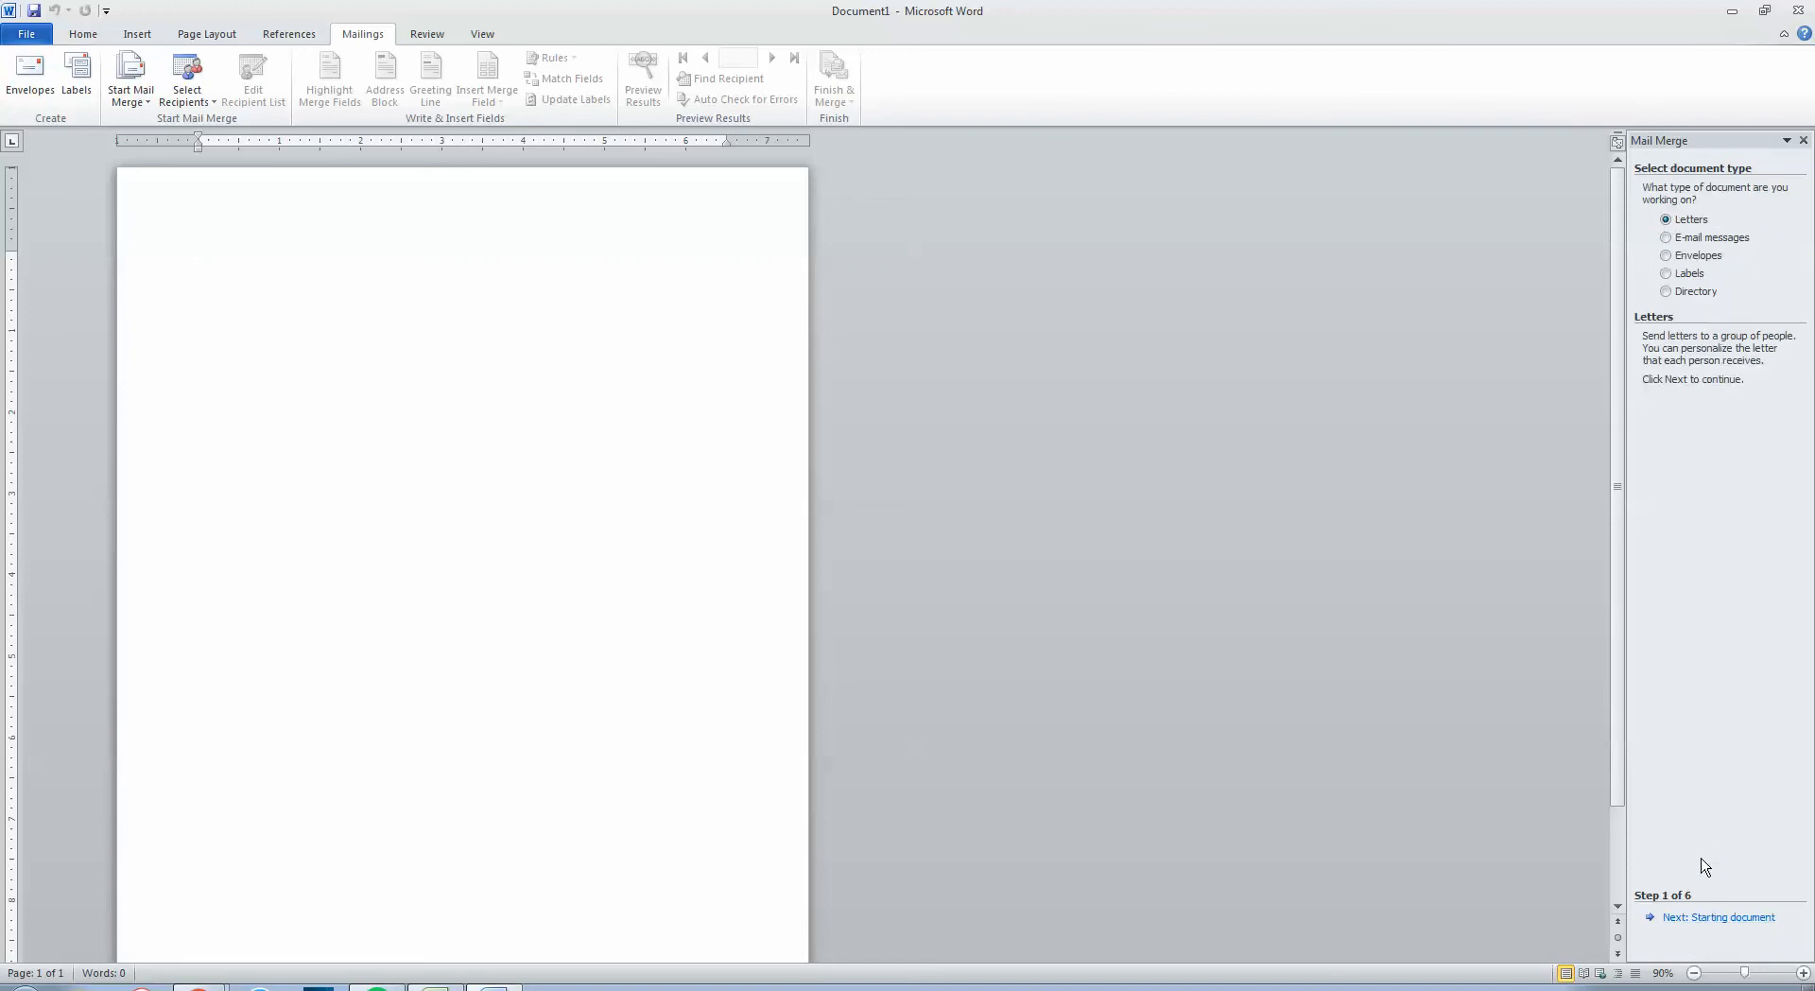
left_click(1680, 922)
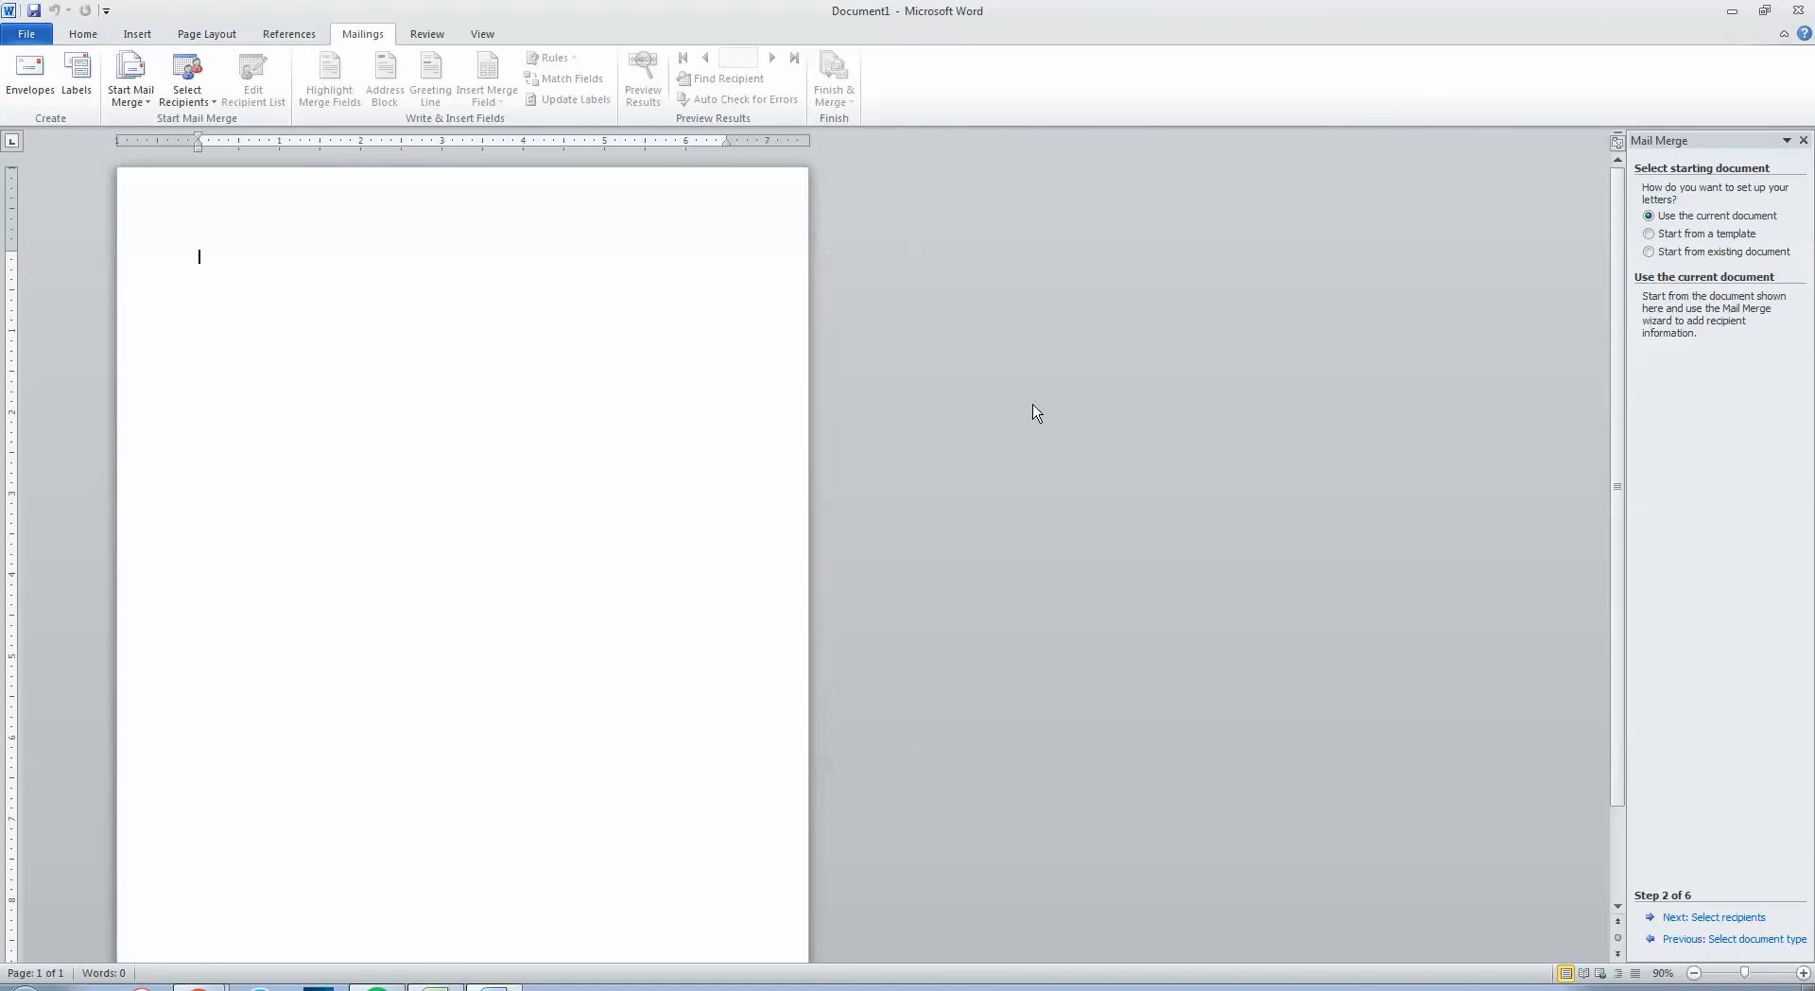
Select Mailing 11.30.15.xlsx from the Desktop as the existing recipient list, using its report sheet with first-row column headers
left_click(1699, 918)
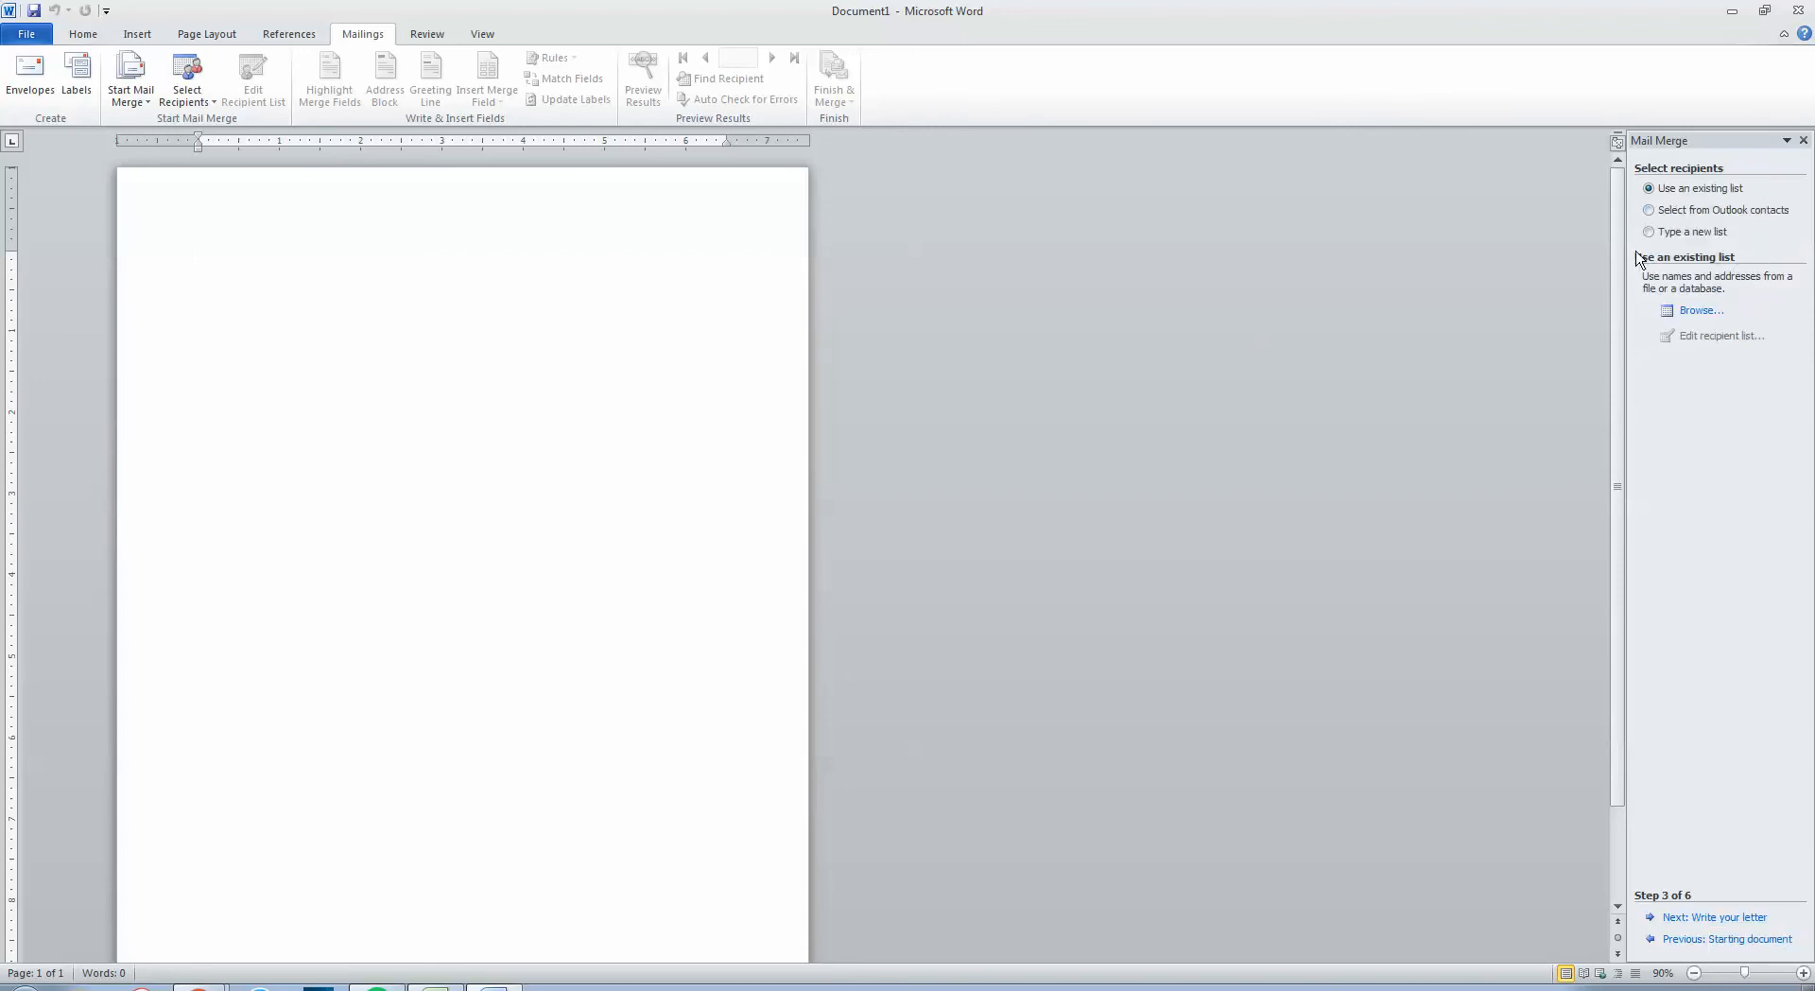
left_click(1692, 312)
left_click_drag(661, 16, 901, 198)
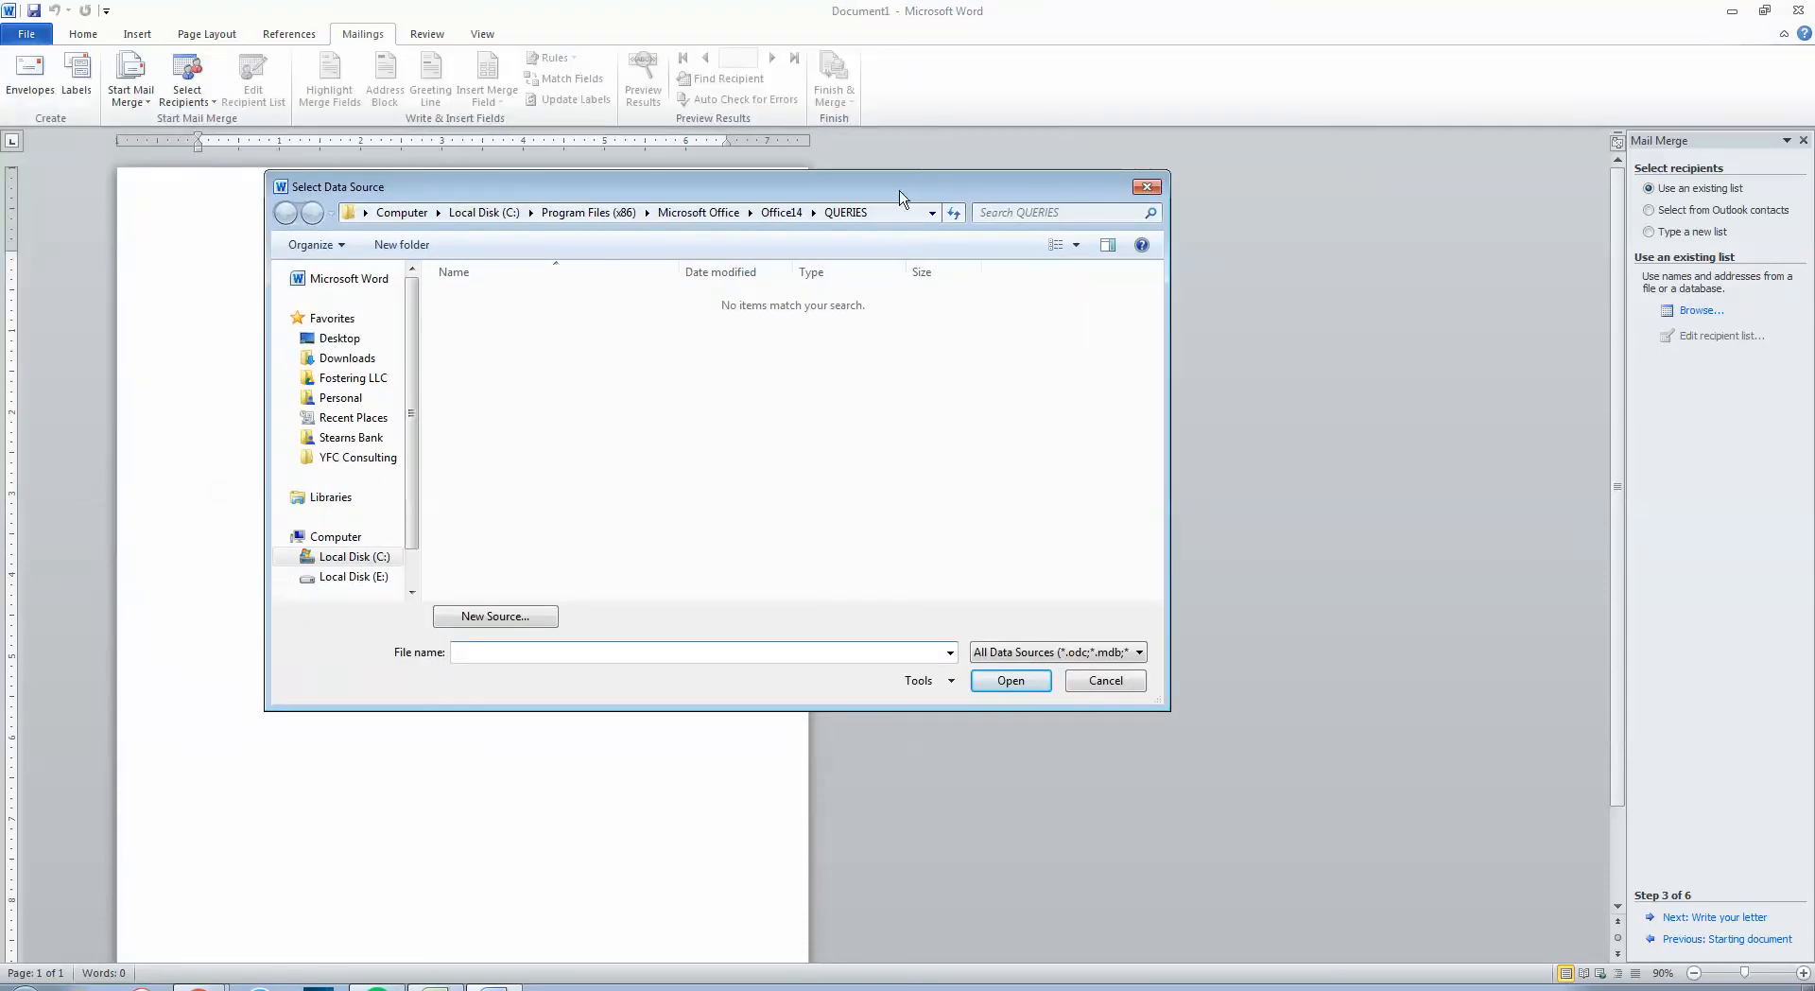
left_click(342, 337)
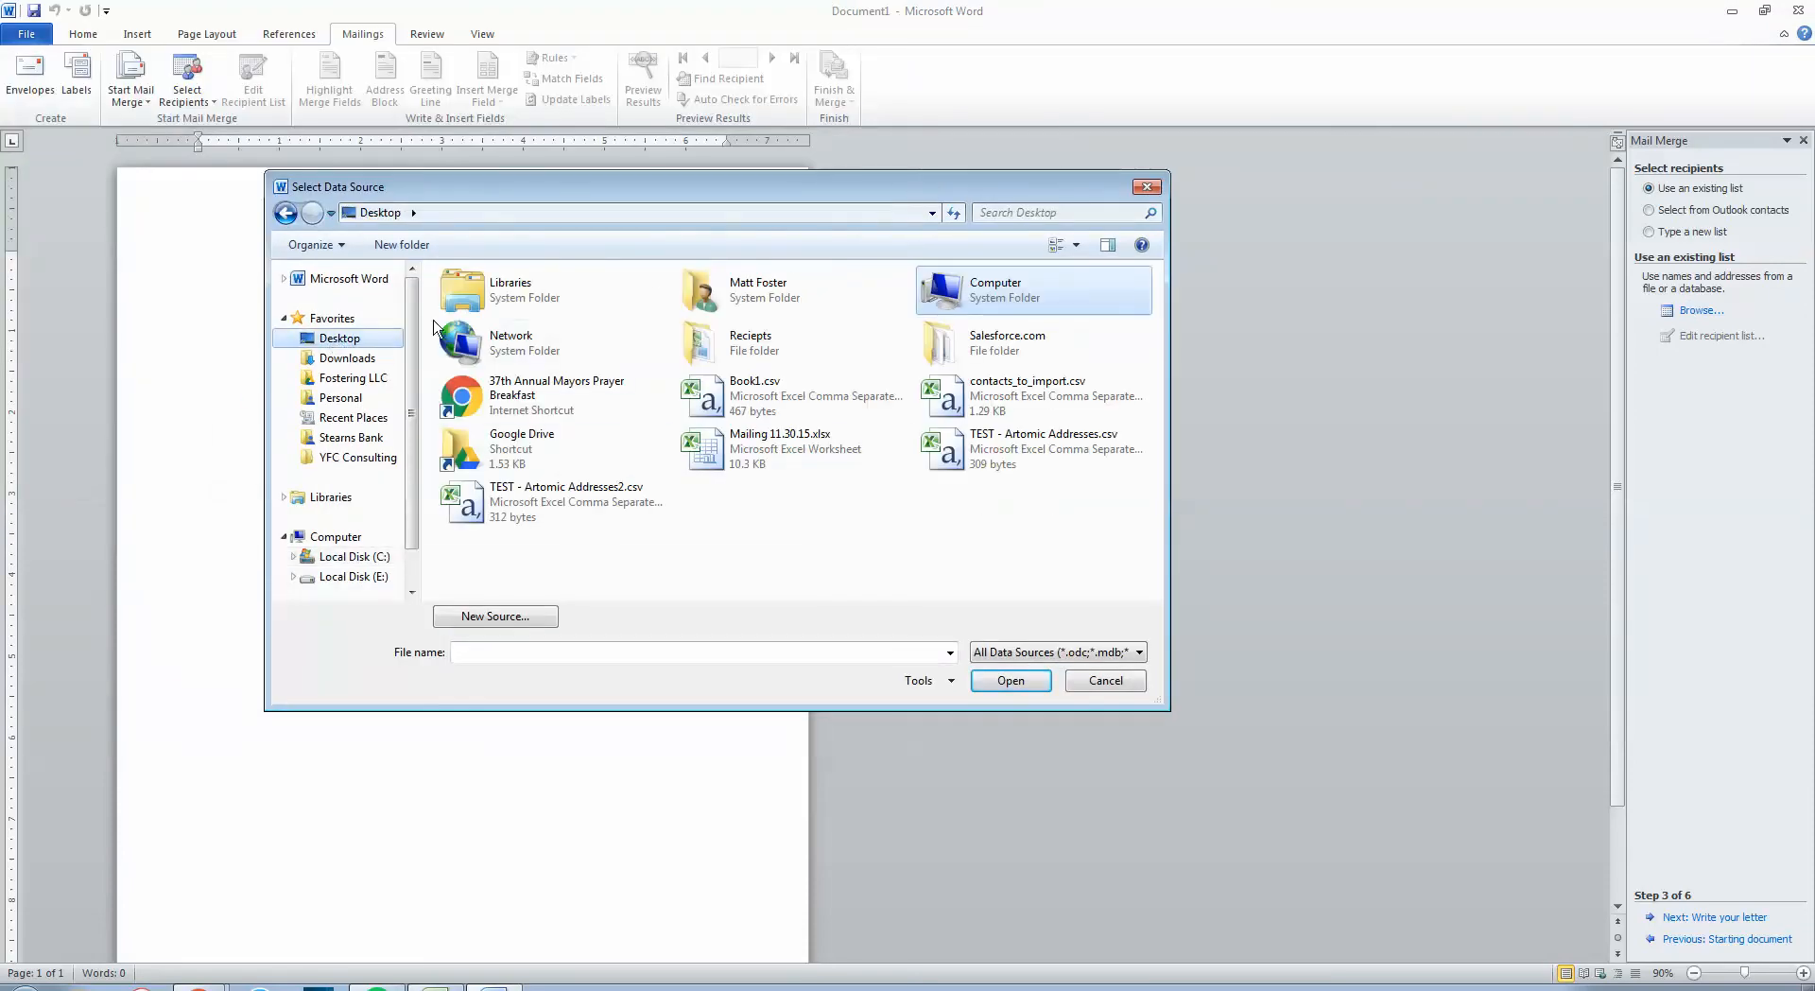
left_click(792, 451)
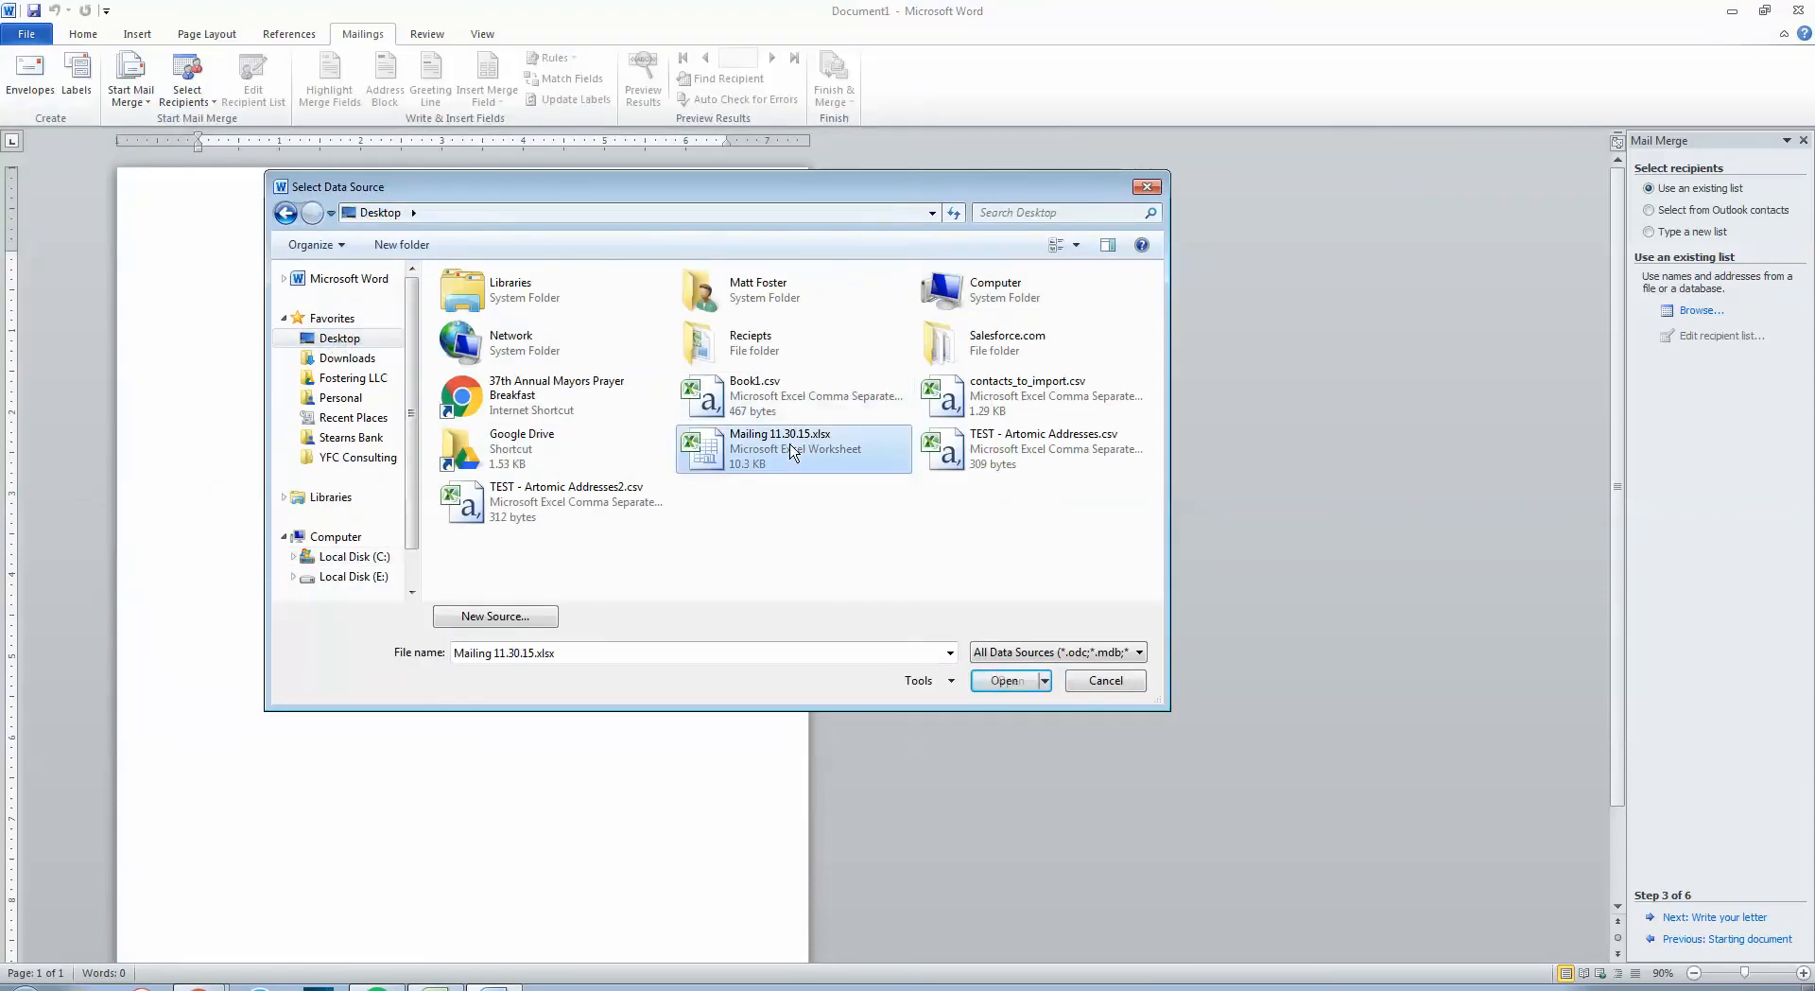
left_click(1006, 680)
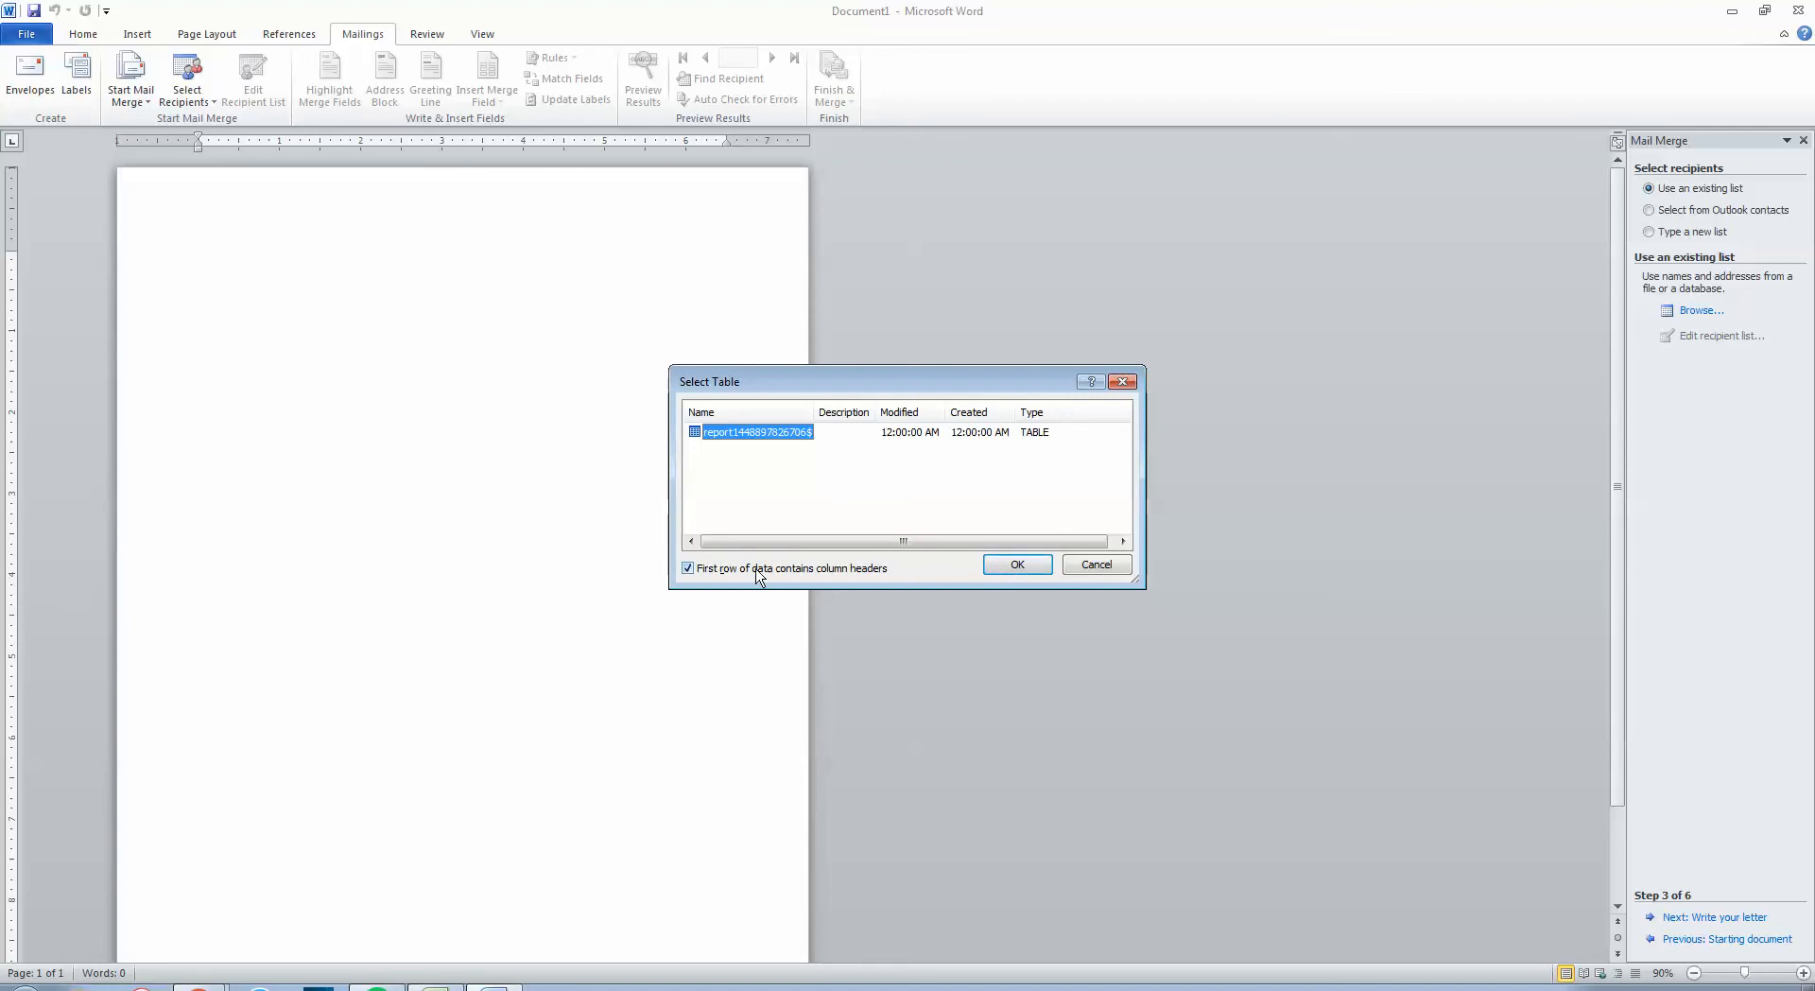
left_click(1015, 559)
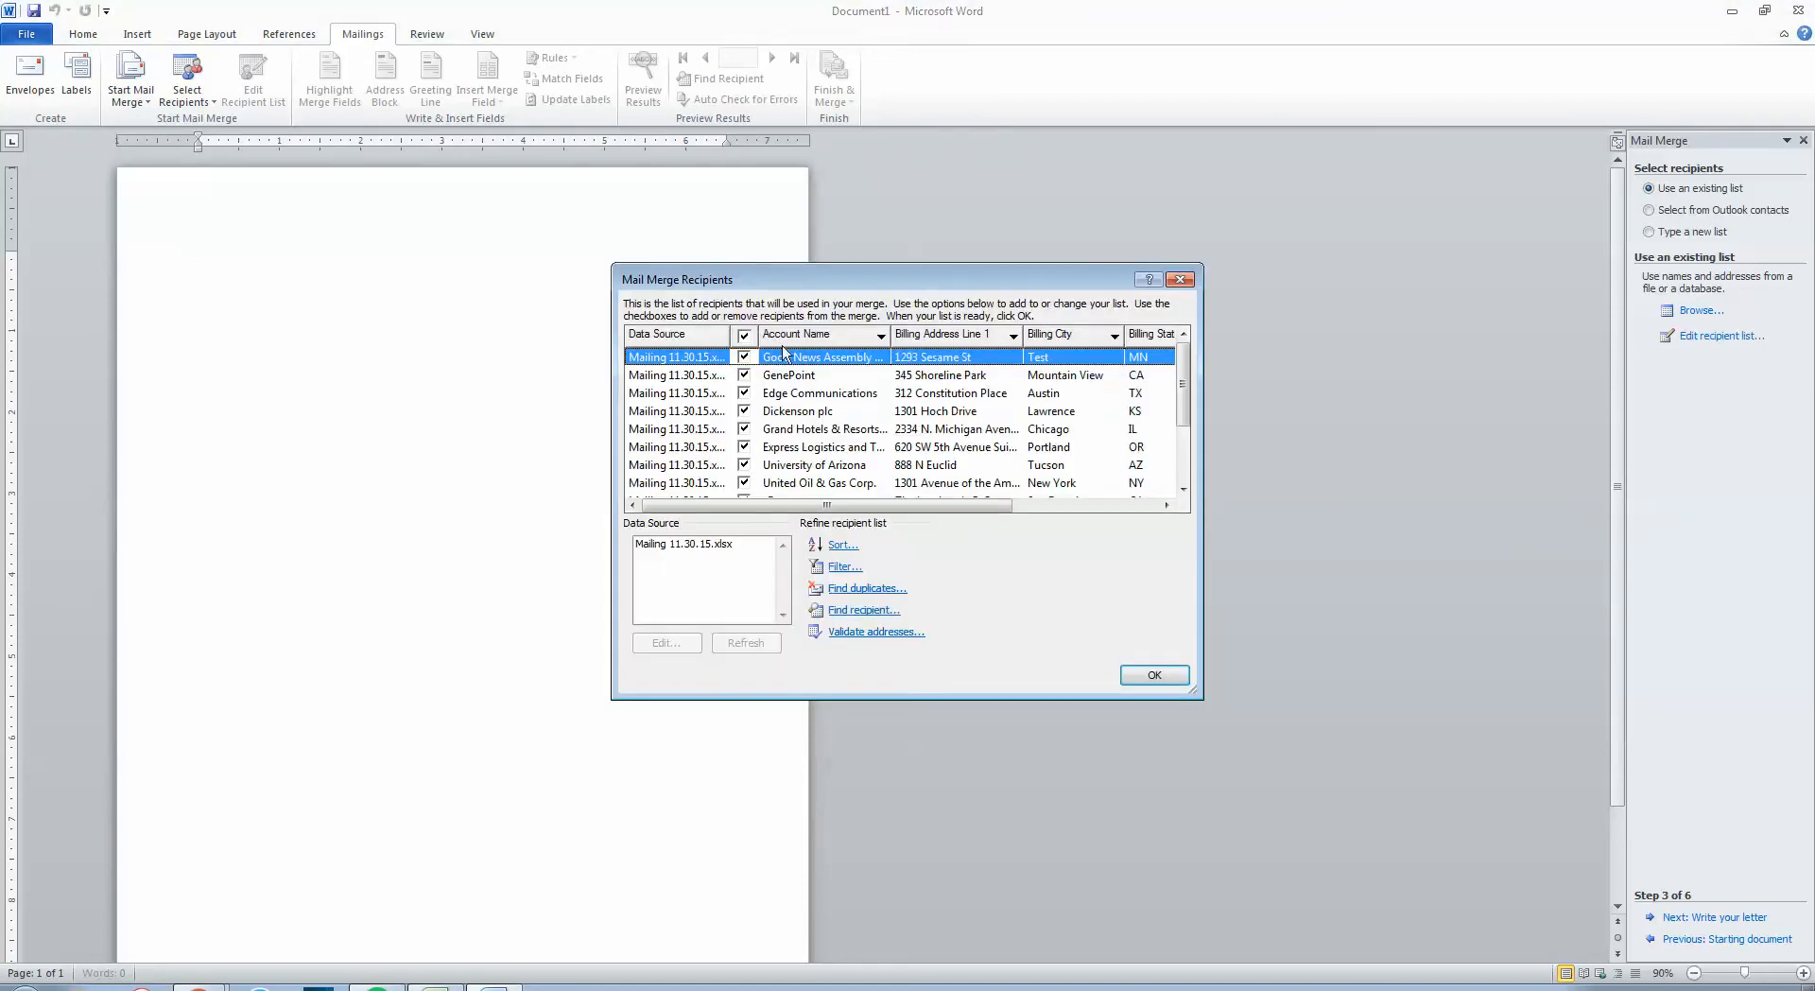
Review the address columns of the merge recipients, accept the full list and proceed to writing the letter
mouse_move(822, 506)
left_mouse_down()
mouse_move(985, 506)
mouse_move(807, 510)
left_mouse_up()
mouse_move(893, 506)
left_mouse_down()
mouse_move(983, 505)
mouse_move(889, 505)
left_mouse_up()
left_click_drag(805, 507, 873, 504)
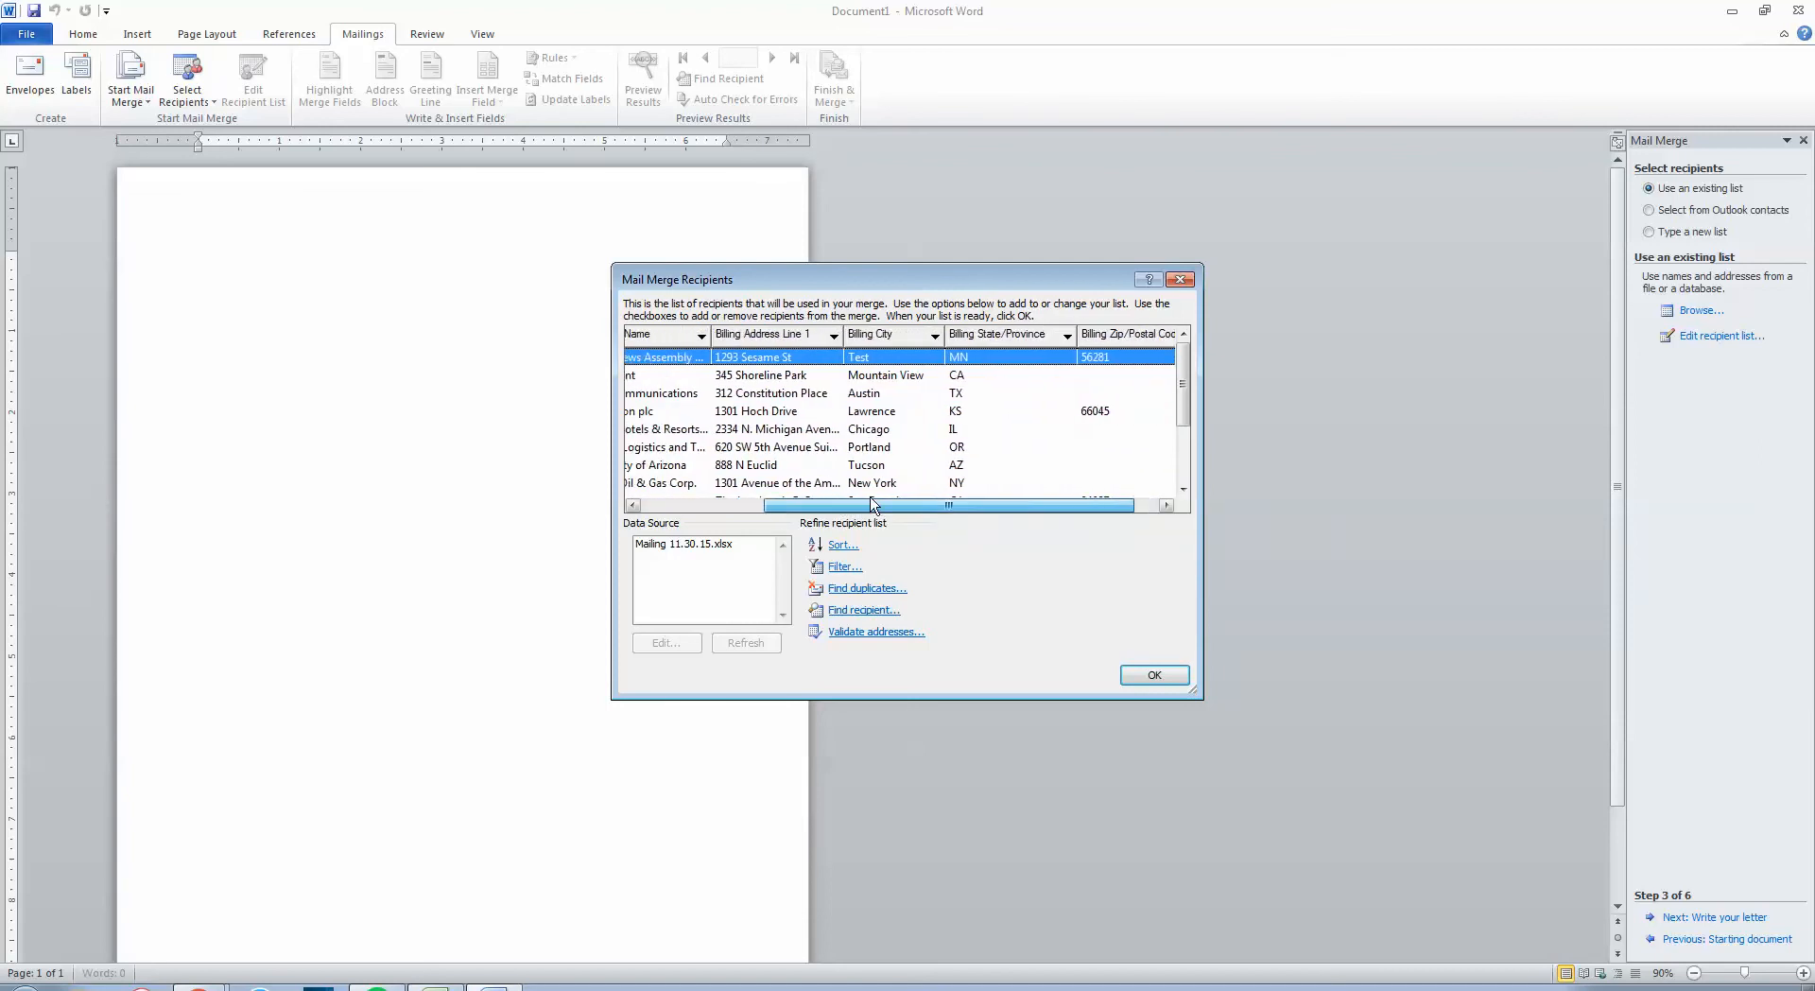
left_click(1161, 677)
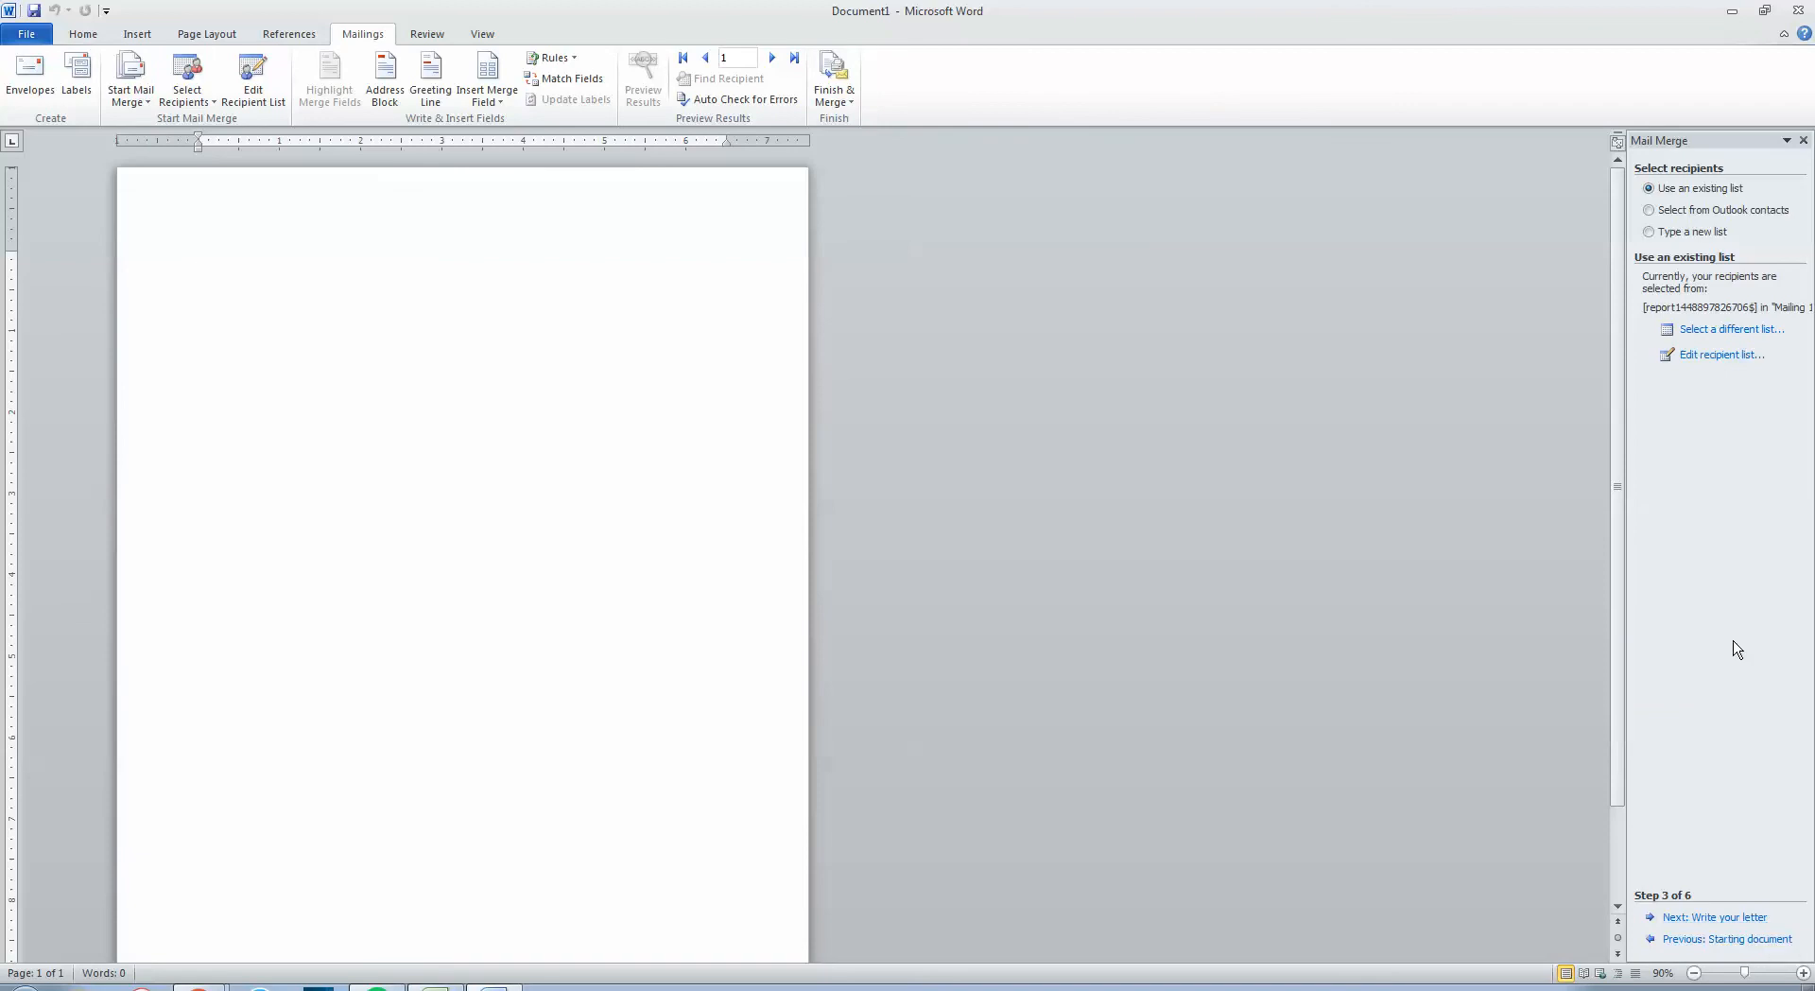
left_click(1692, 917)
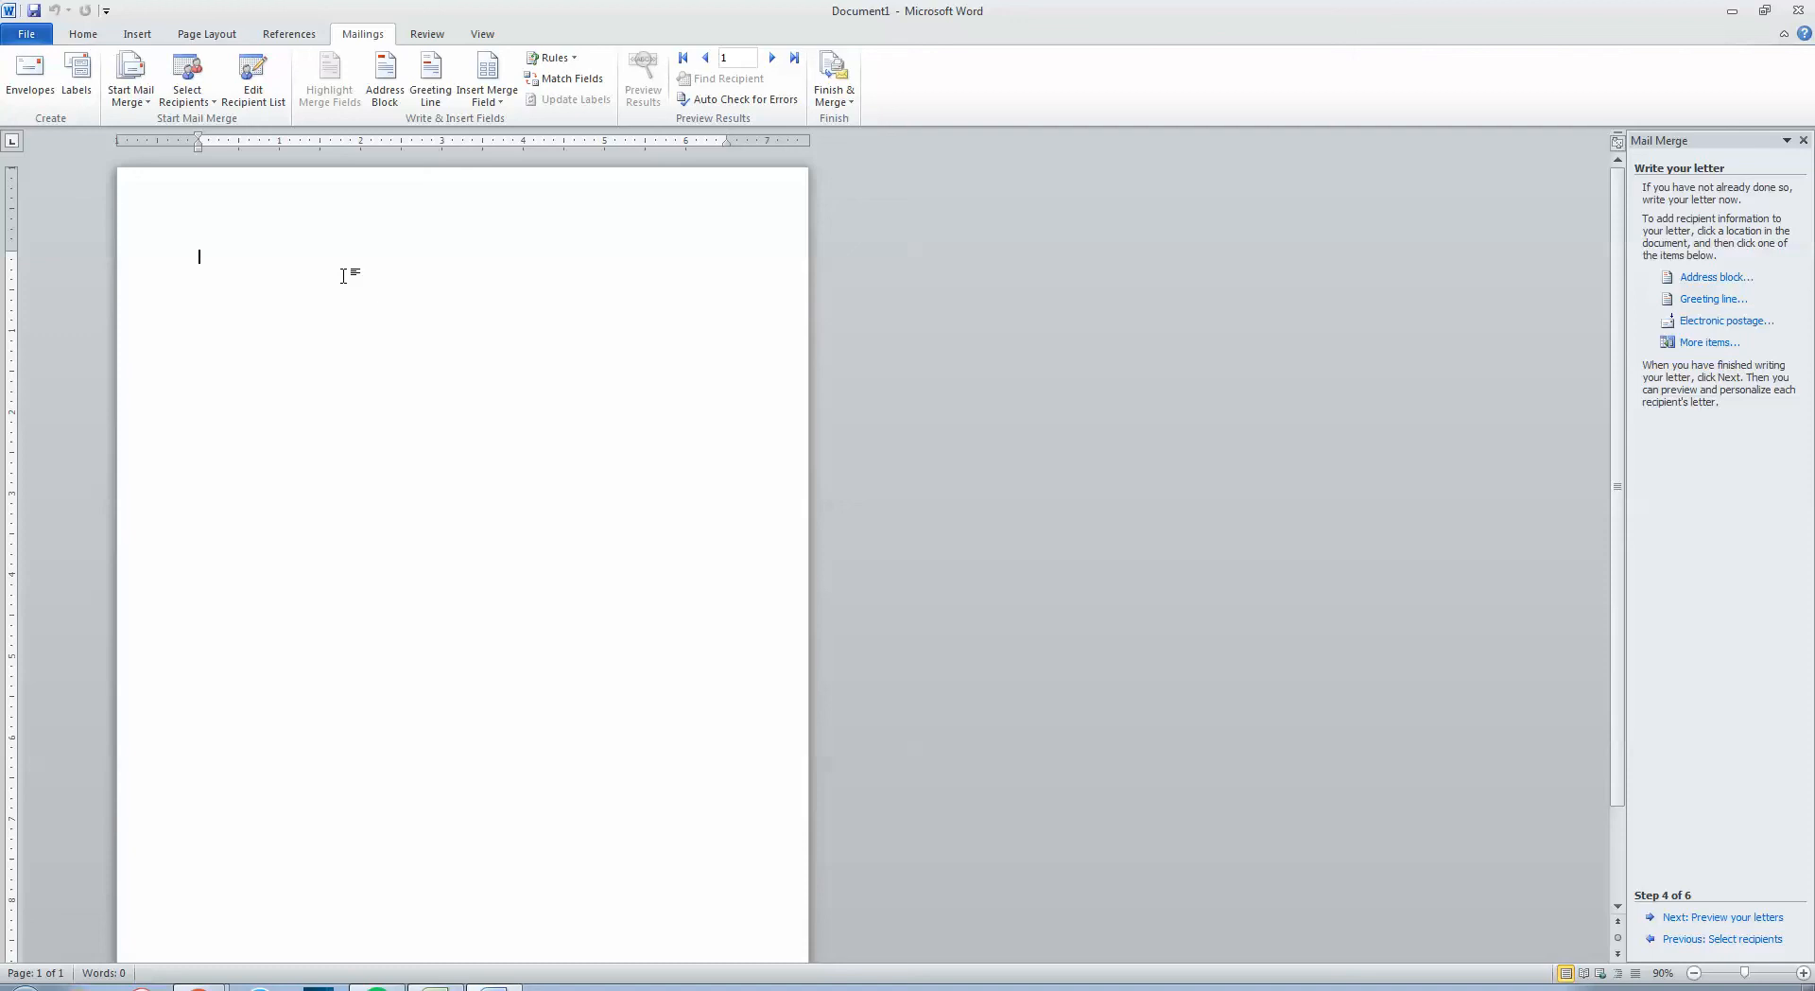
Insert the logo picture Fosteringsmall.png from the Fostering LLC Marketing folder Logos (1) at the start of the letter
left_click(137, 34)
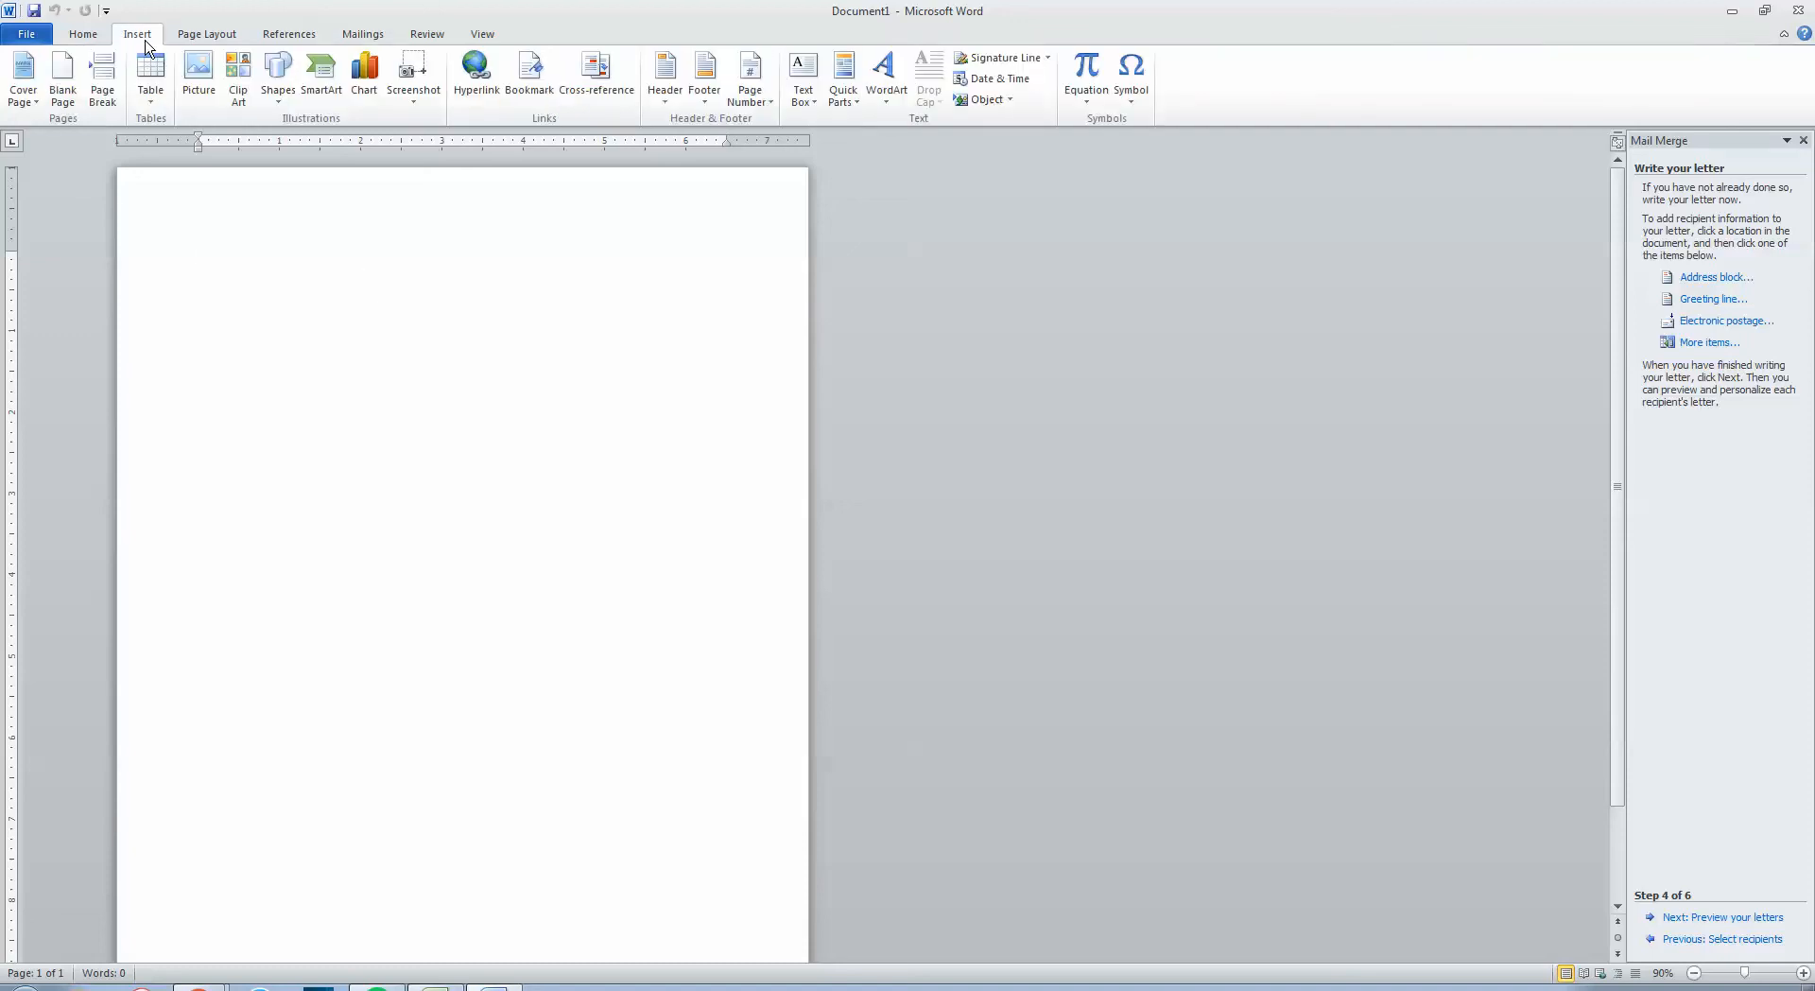
left_click(198, 75)
left_click_drag(365, 45, 762, 150)
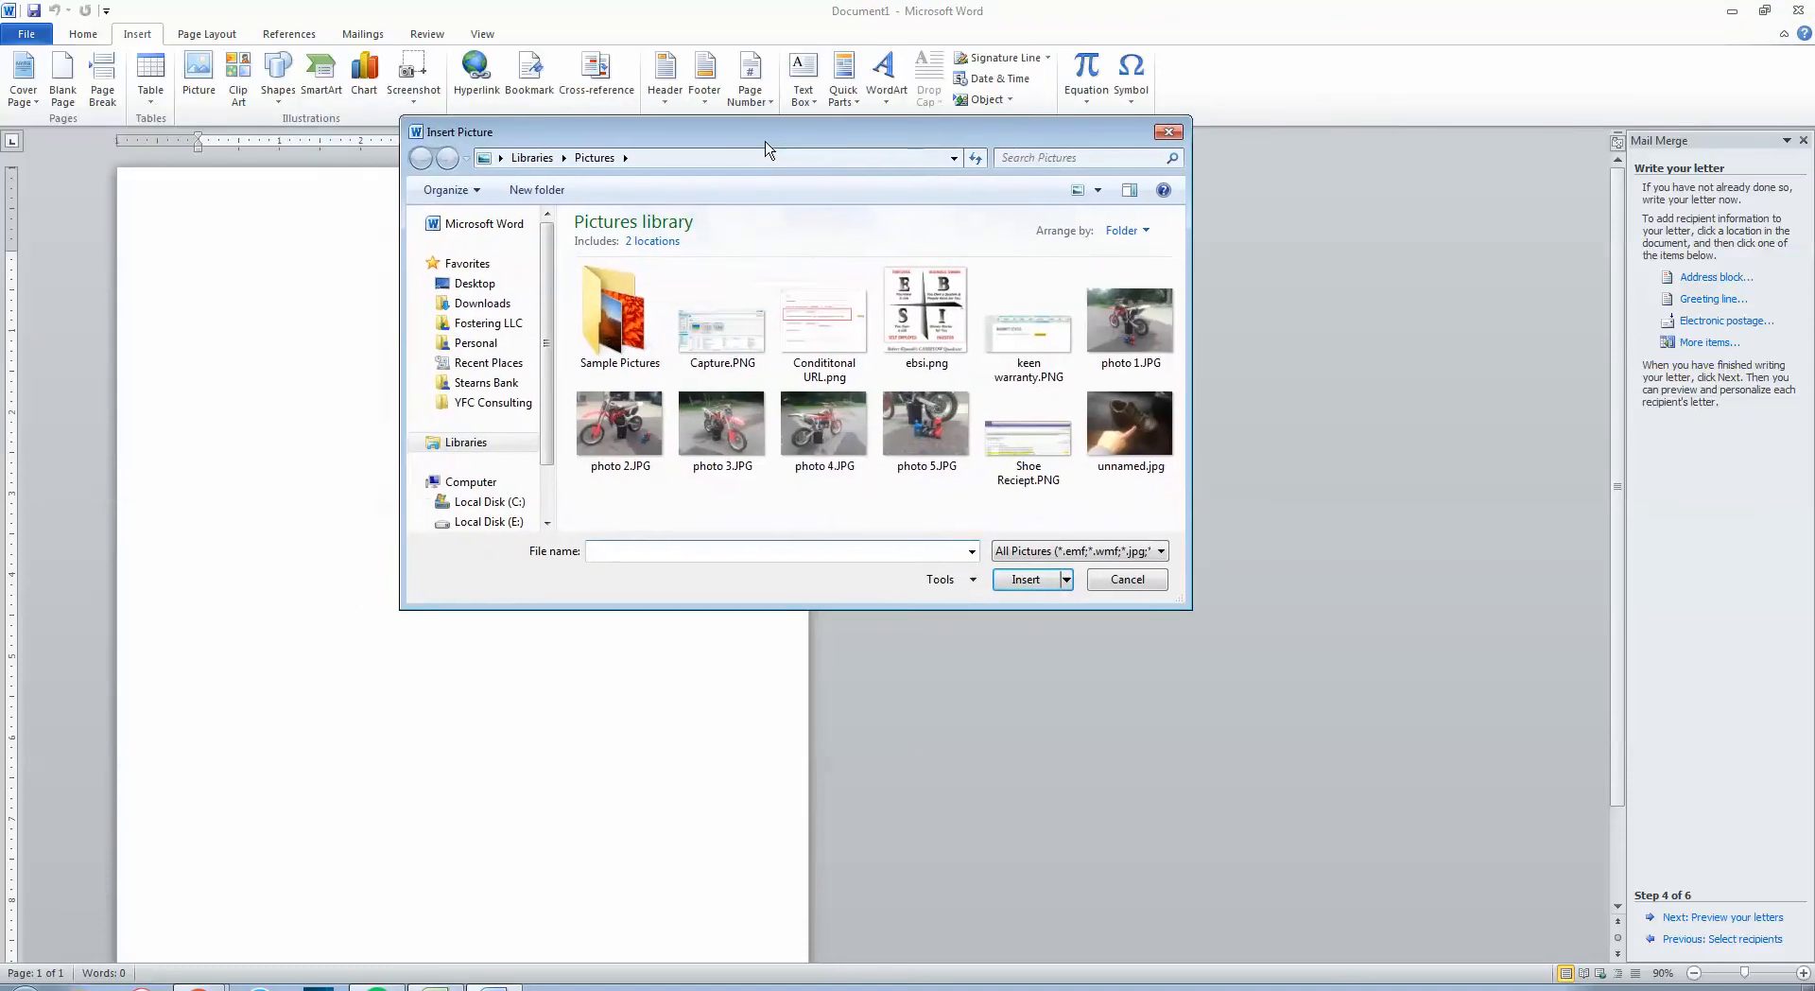
left_click(473, 326)
double_click(693, 247)
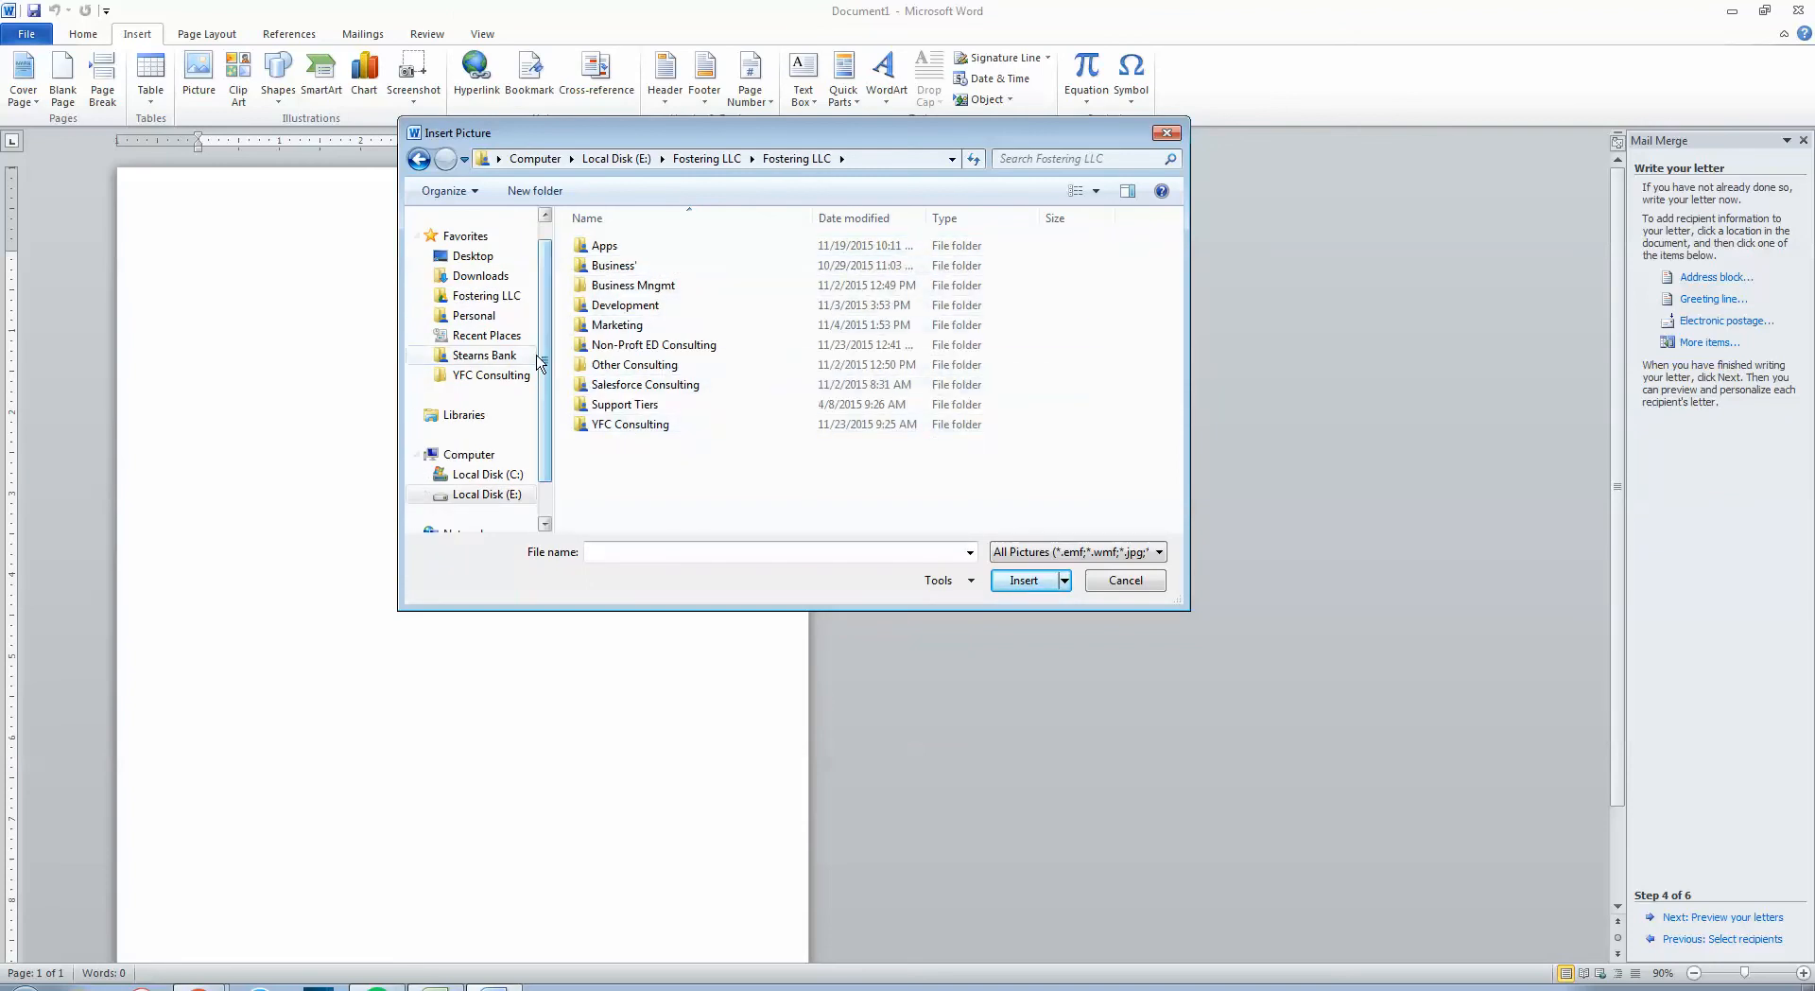
double_click(624, 325)
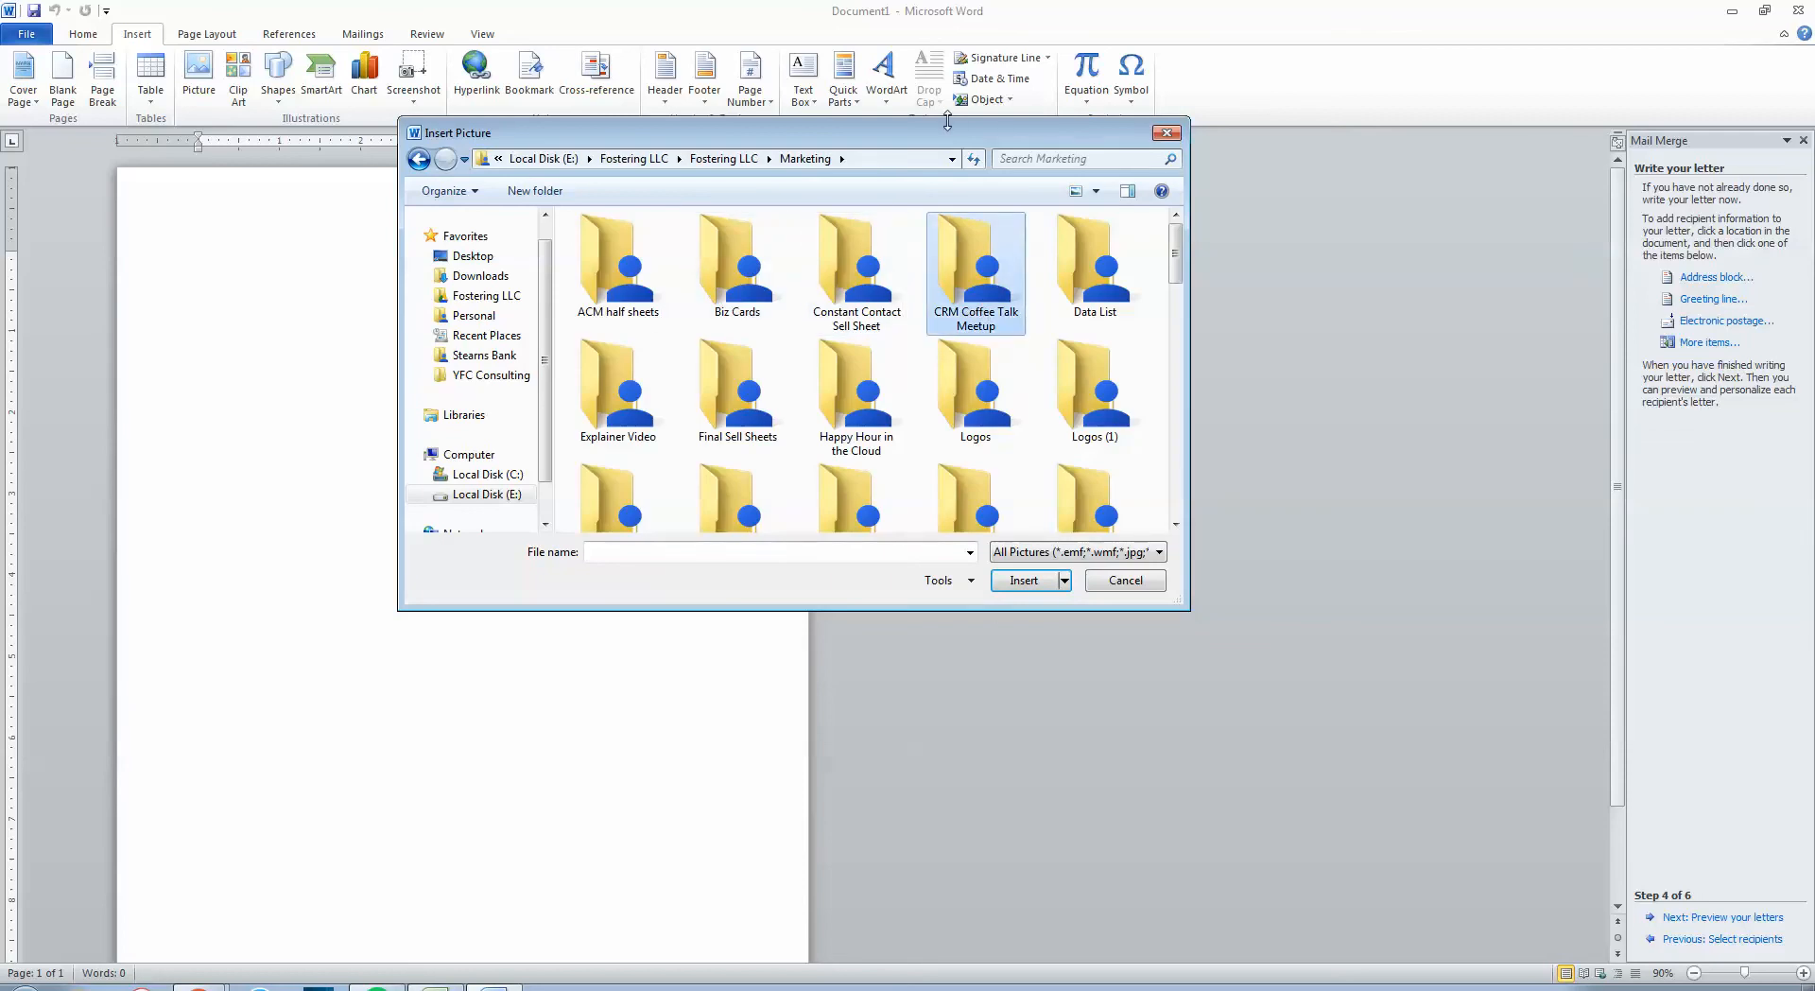
double_click(1087, 407)
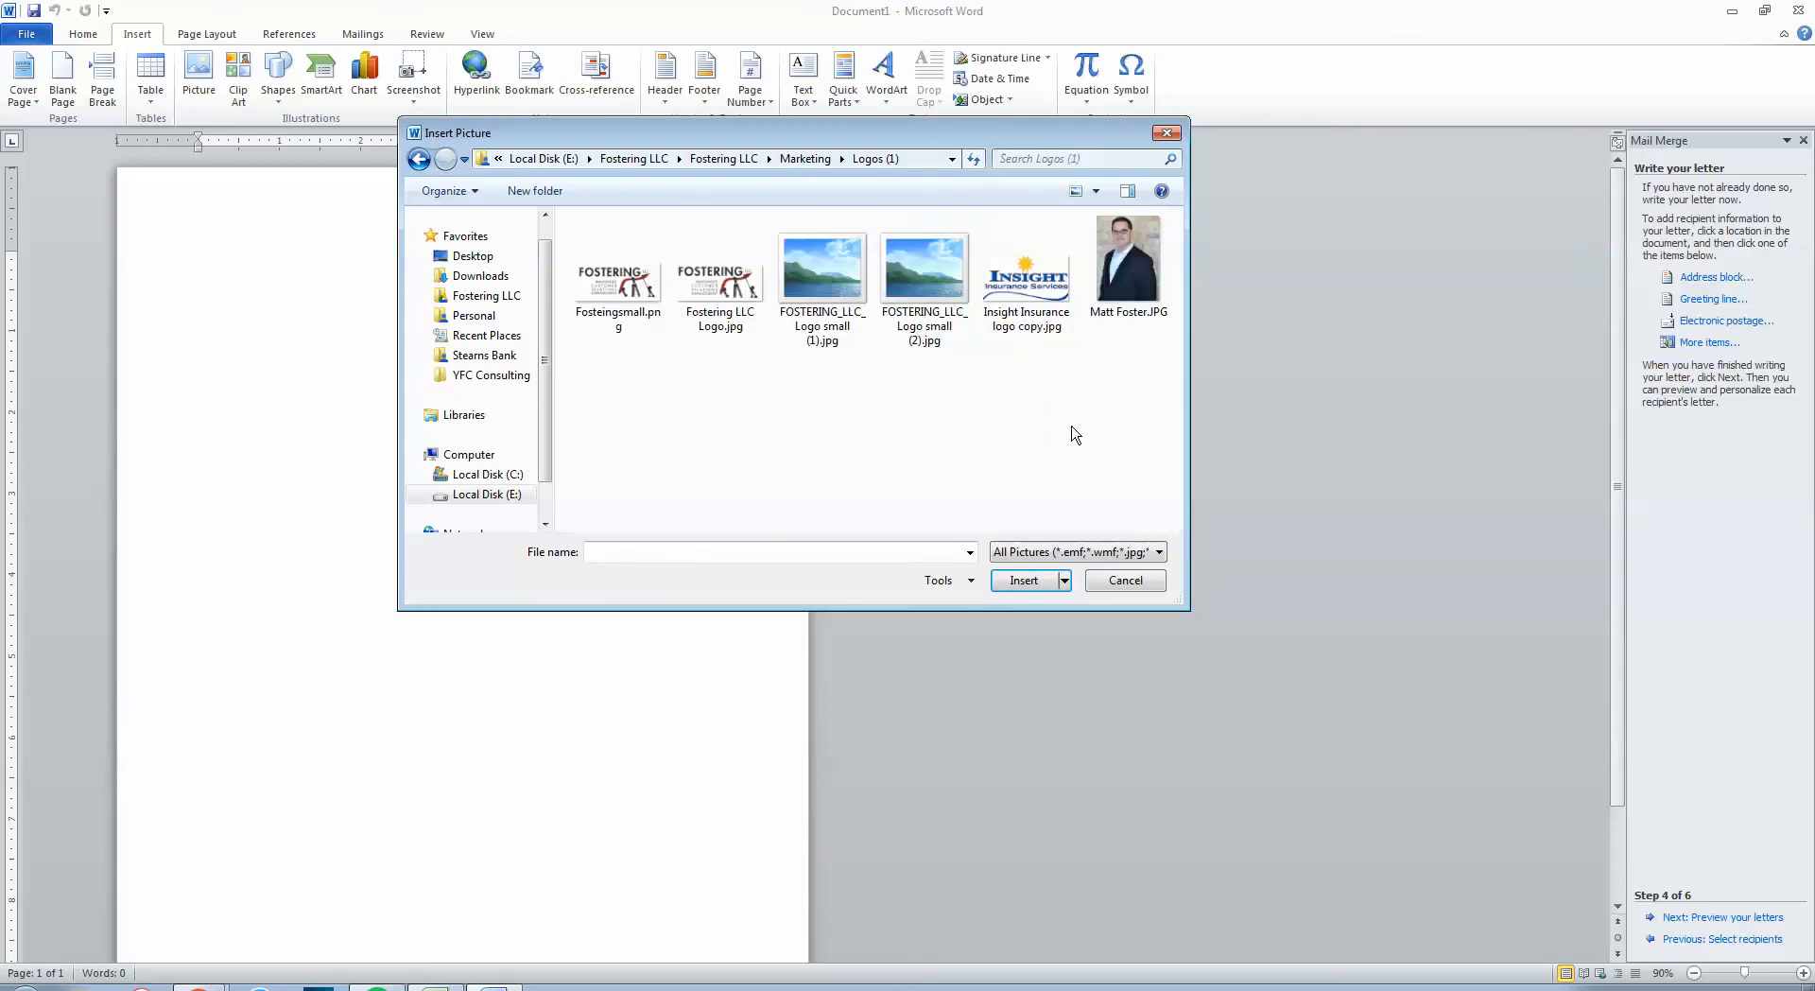
double_click(624, 288)
left_click(492, 370)
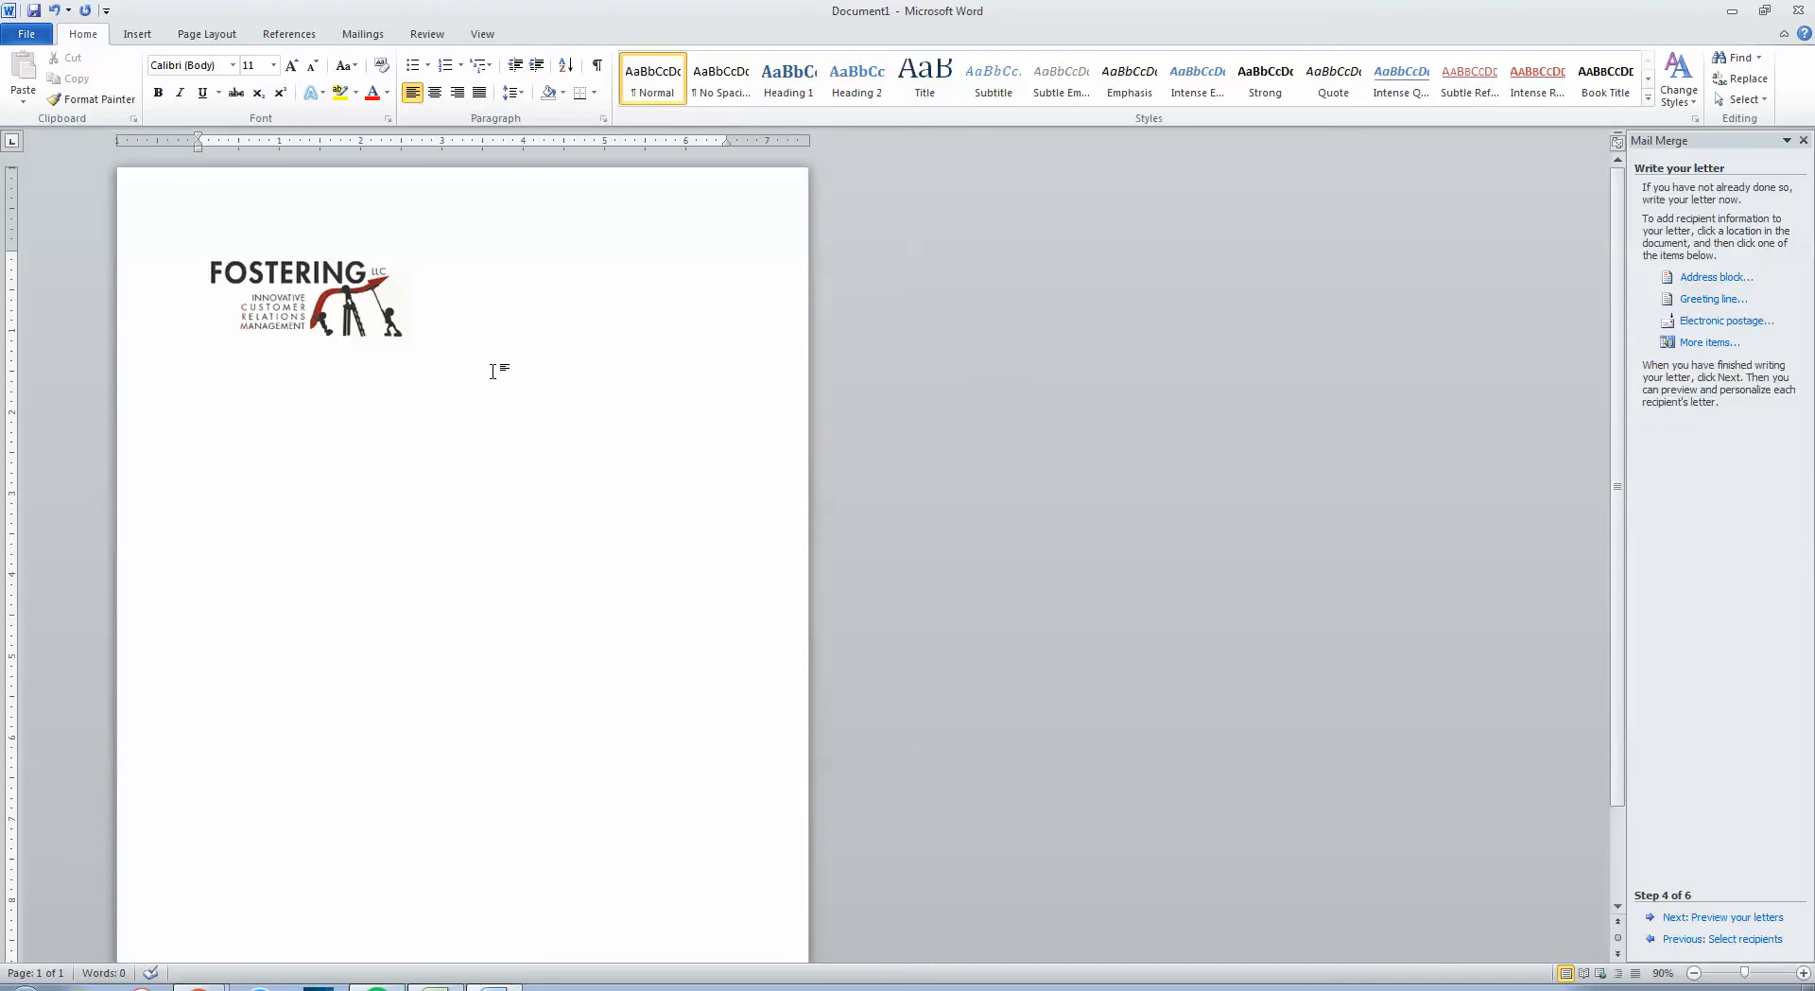
Insert the Account Name and Billing Address Line 1 merge fields below the logo
type("Hel")
left_click(1699, 344)
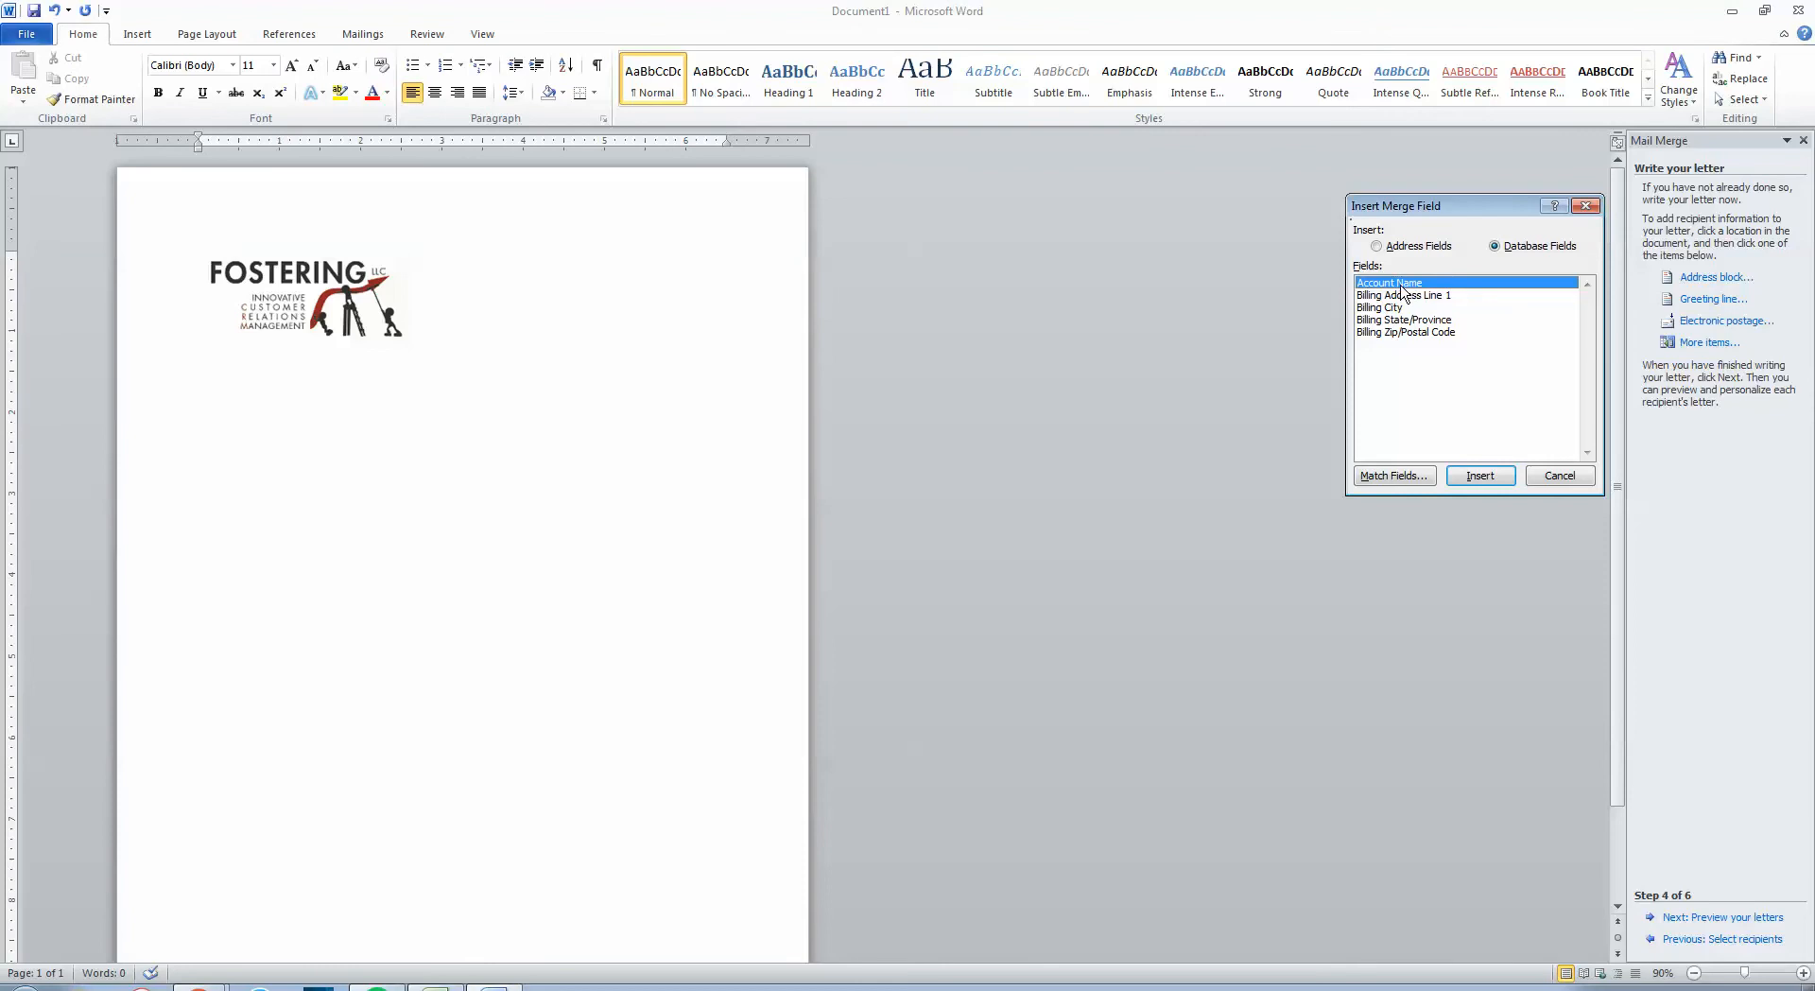
left_click(1402, 334)
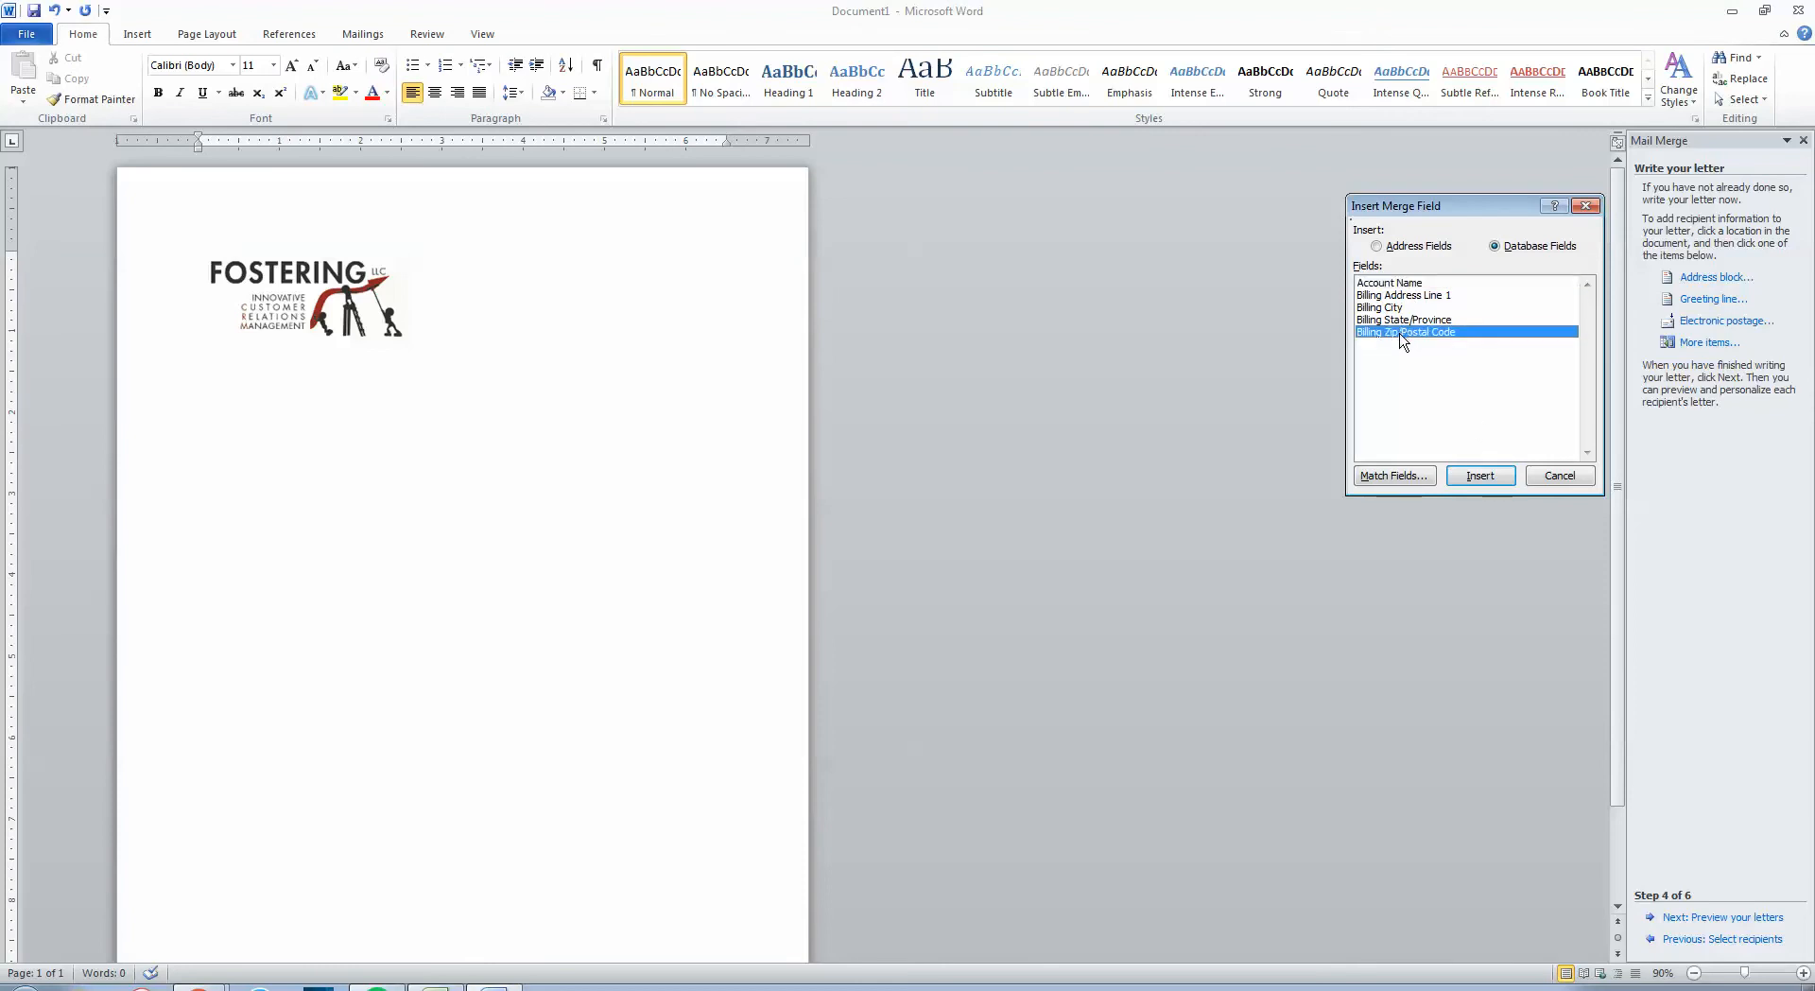
left_click(1404, 284)
double_click(1418, 285)
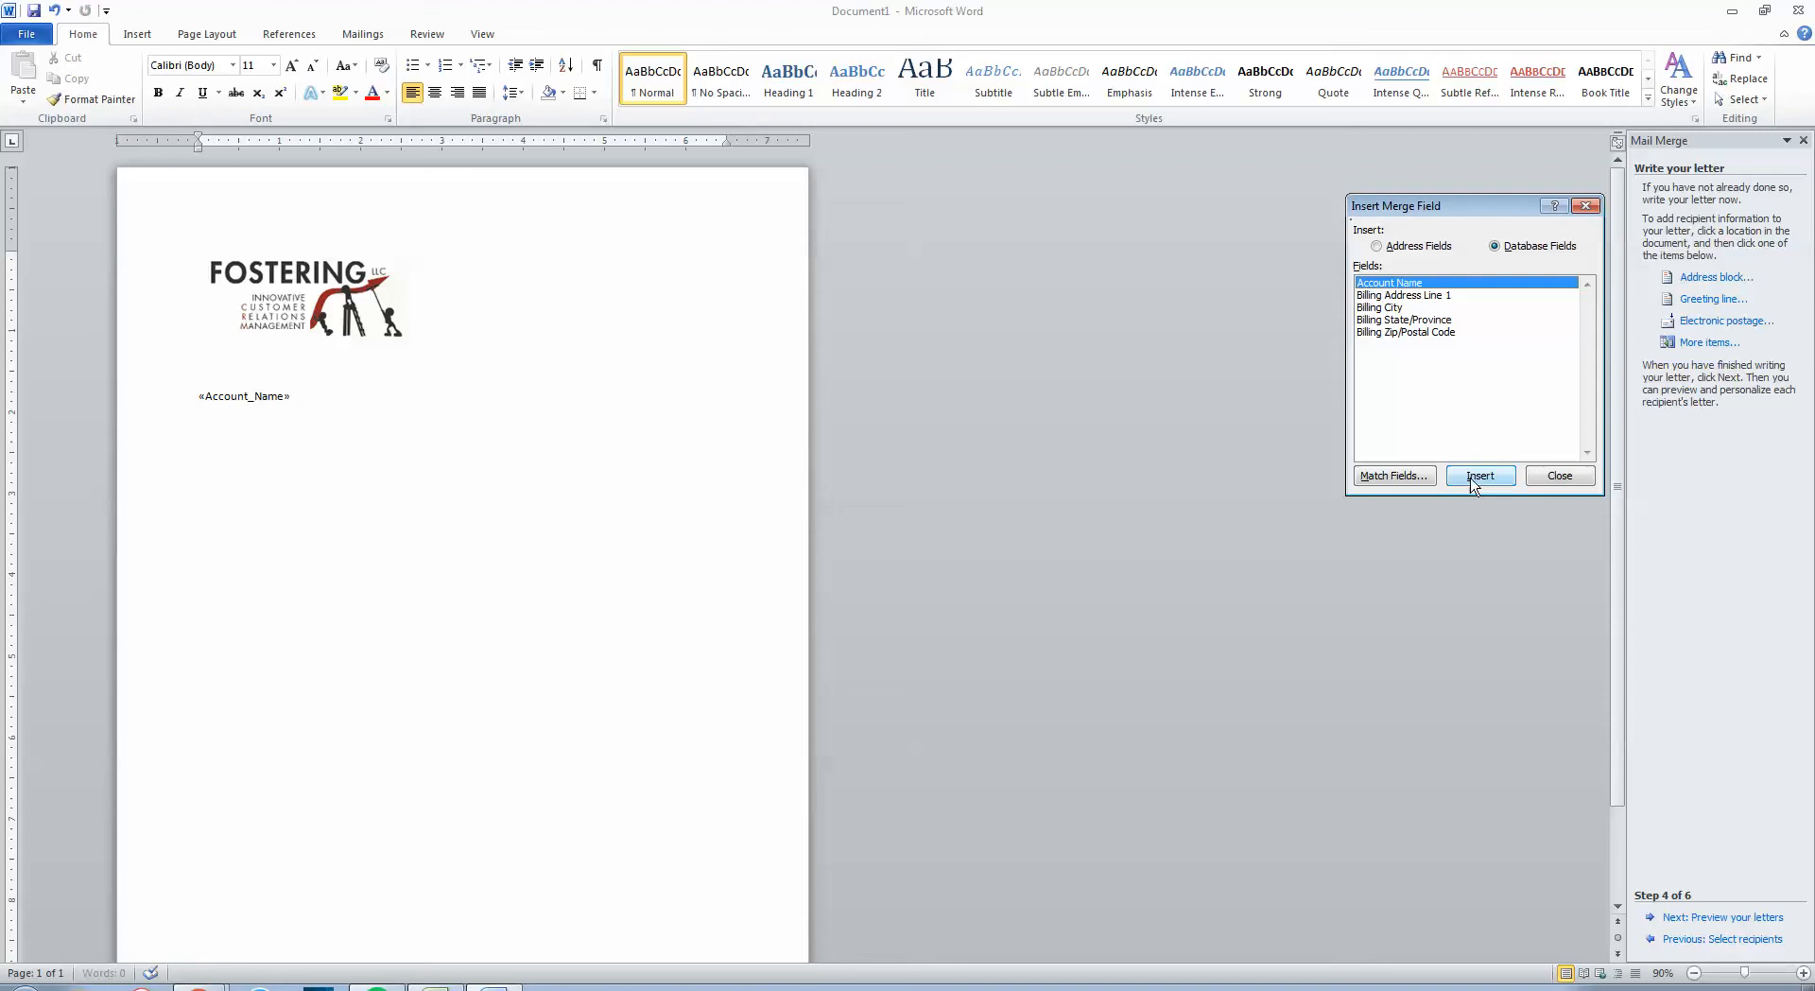
left_click(1421, 295)
left_click(1478, 474)
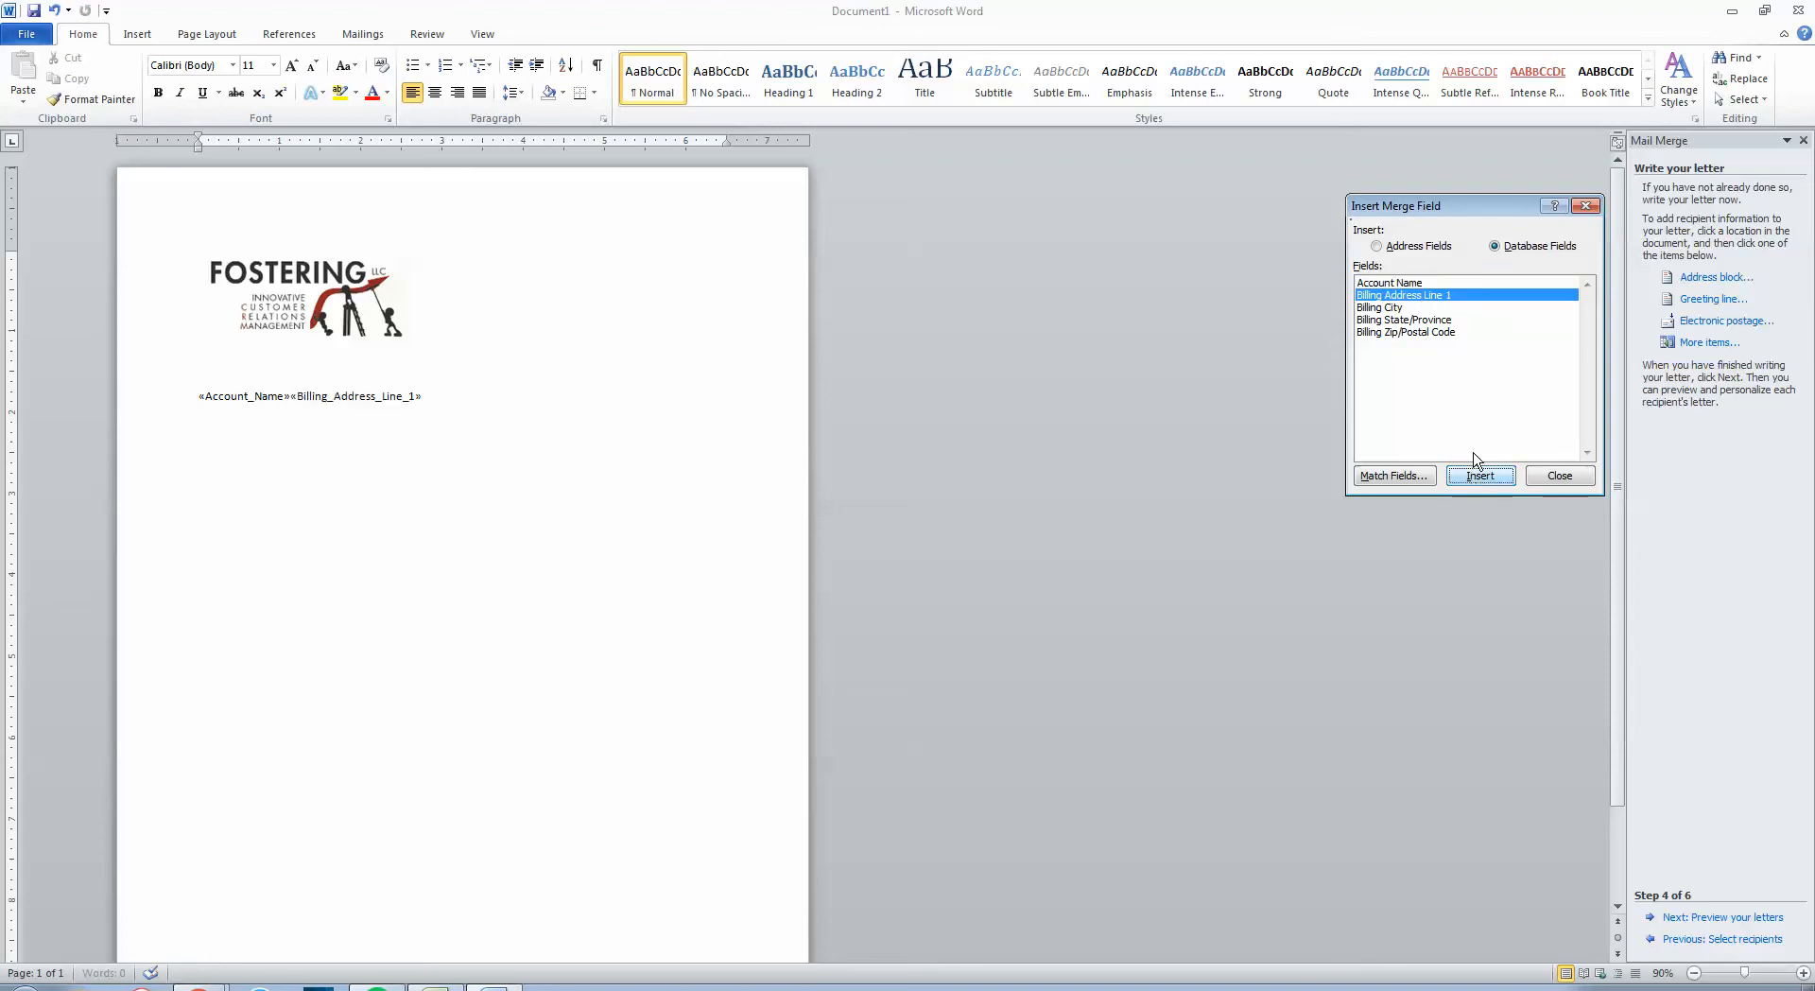
Insert the Billing City, Billing State/Province and Billing Zip/Postal Code merge fields after the address line field
left_click(1414, 308)
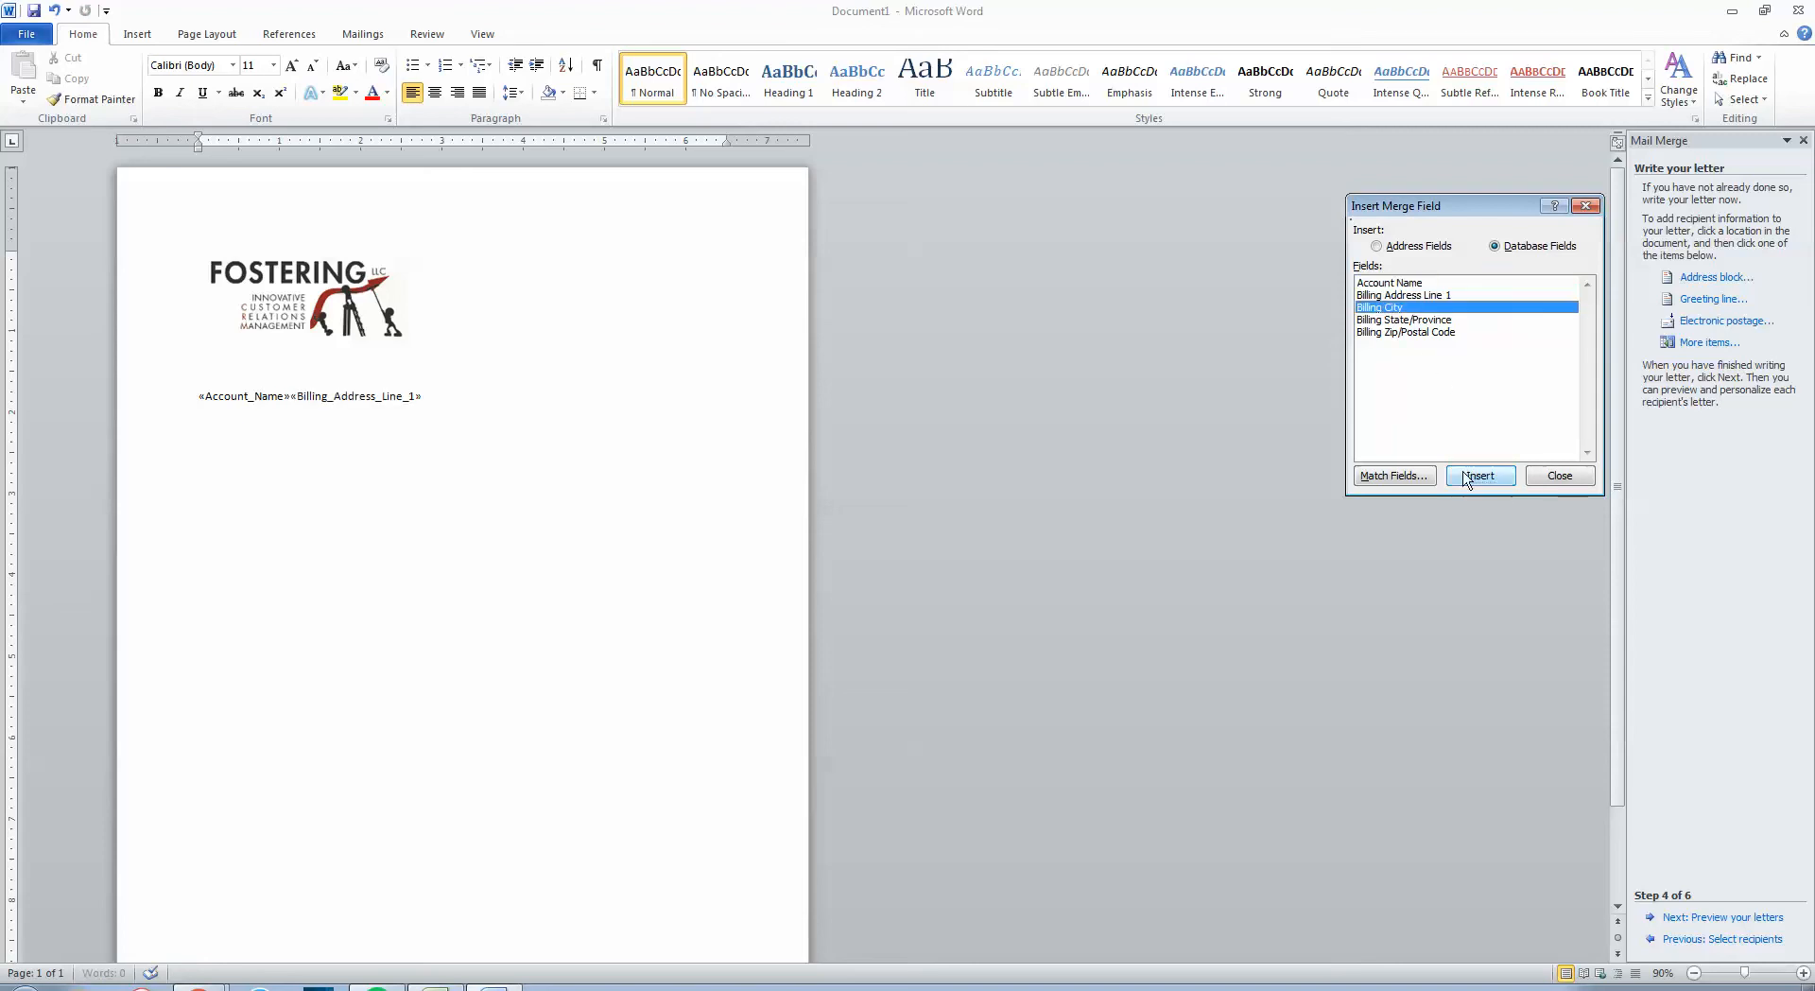
left_click(1476, 475)
left_click(1393, 321)
left_click(1463, 472)
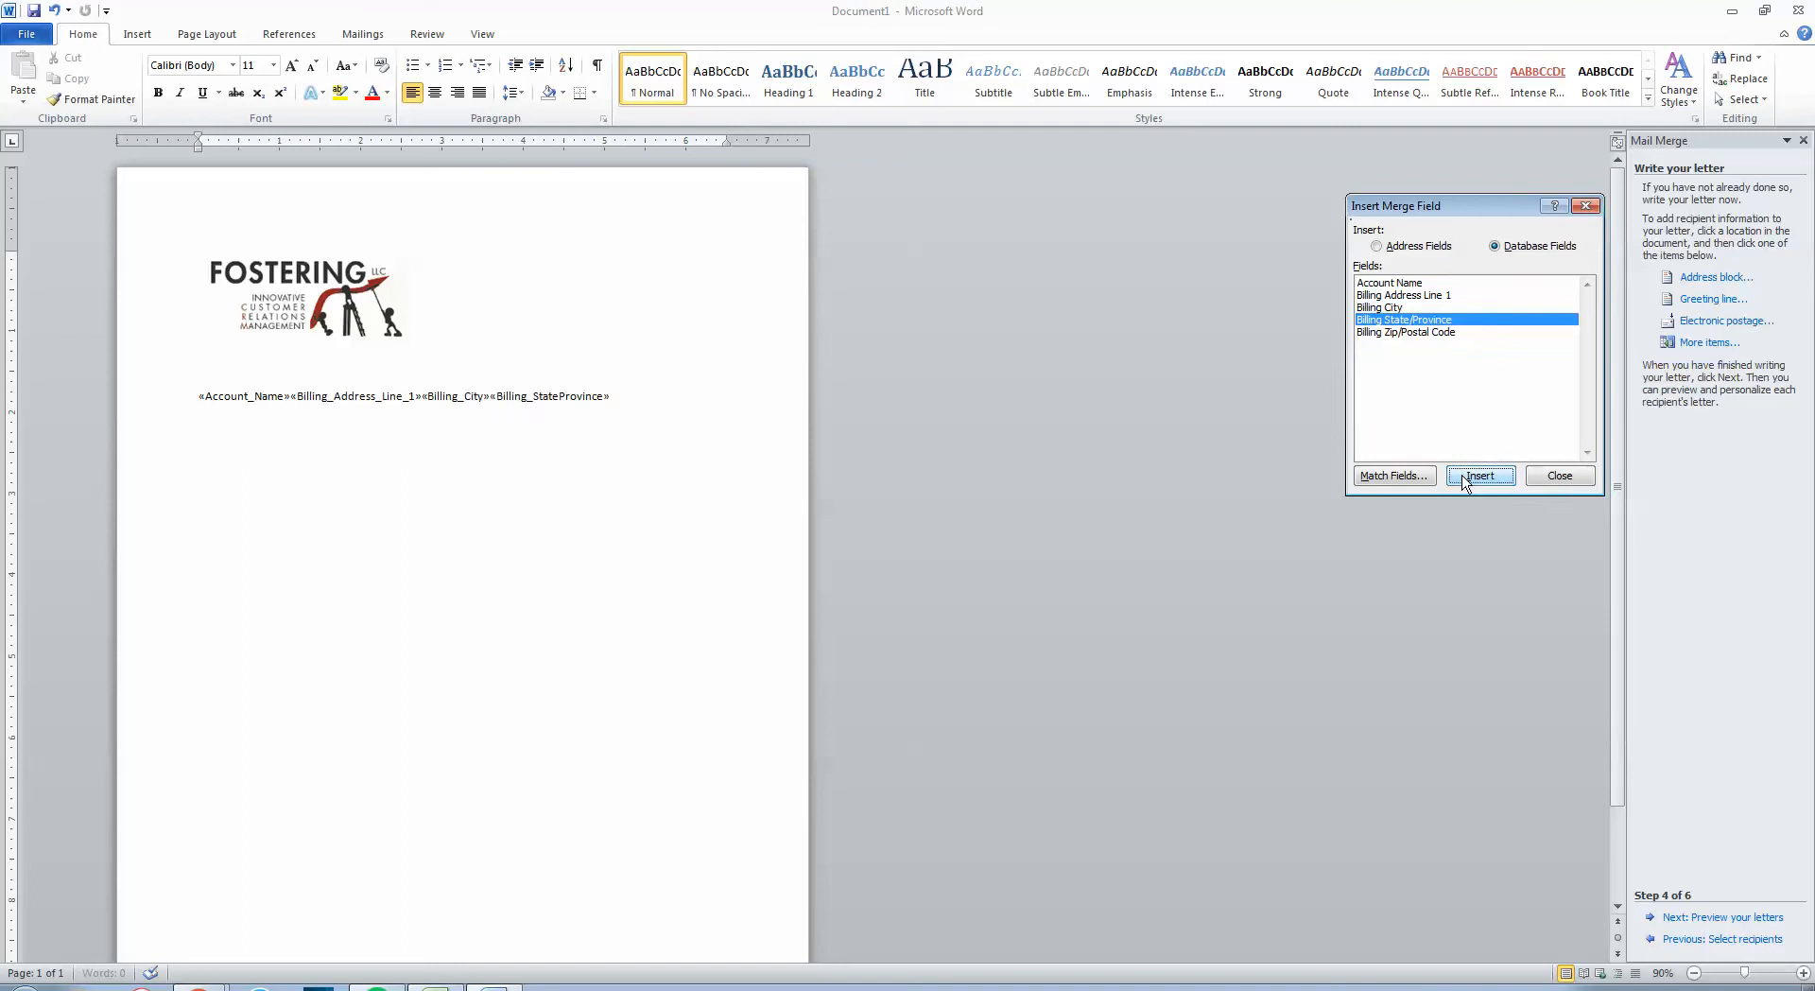
left_click(1420, 332)
left_click(1476, 477)
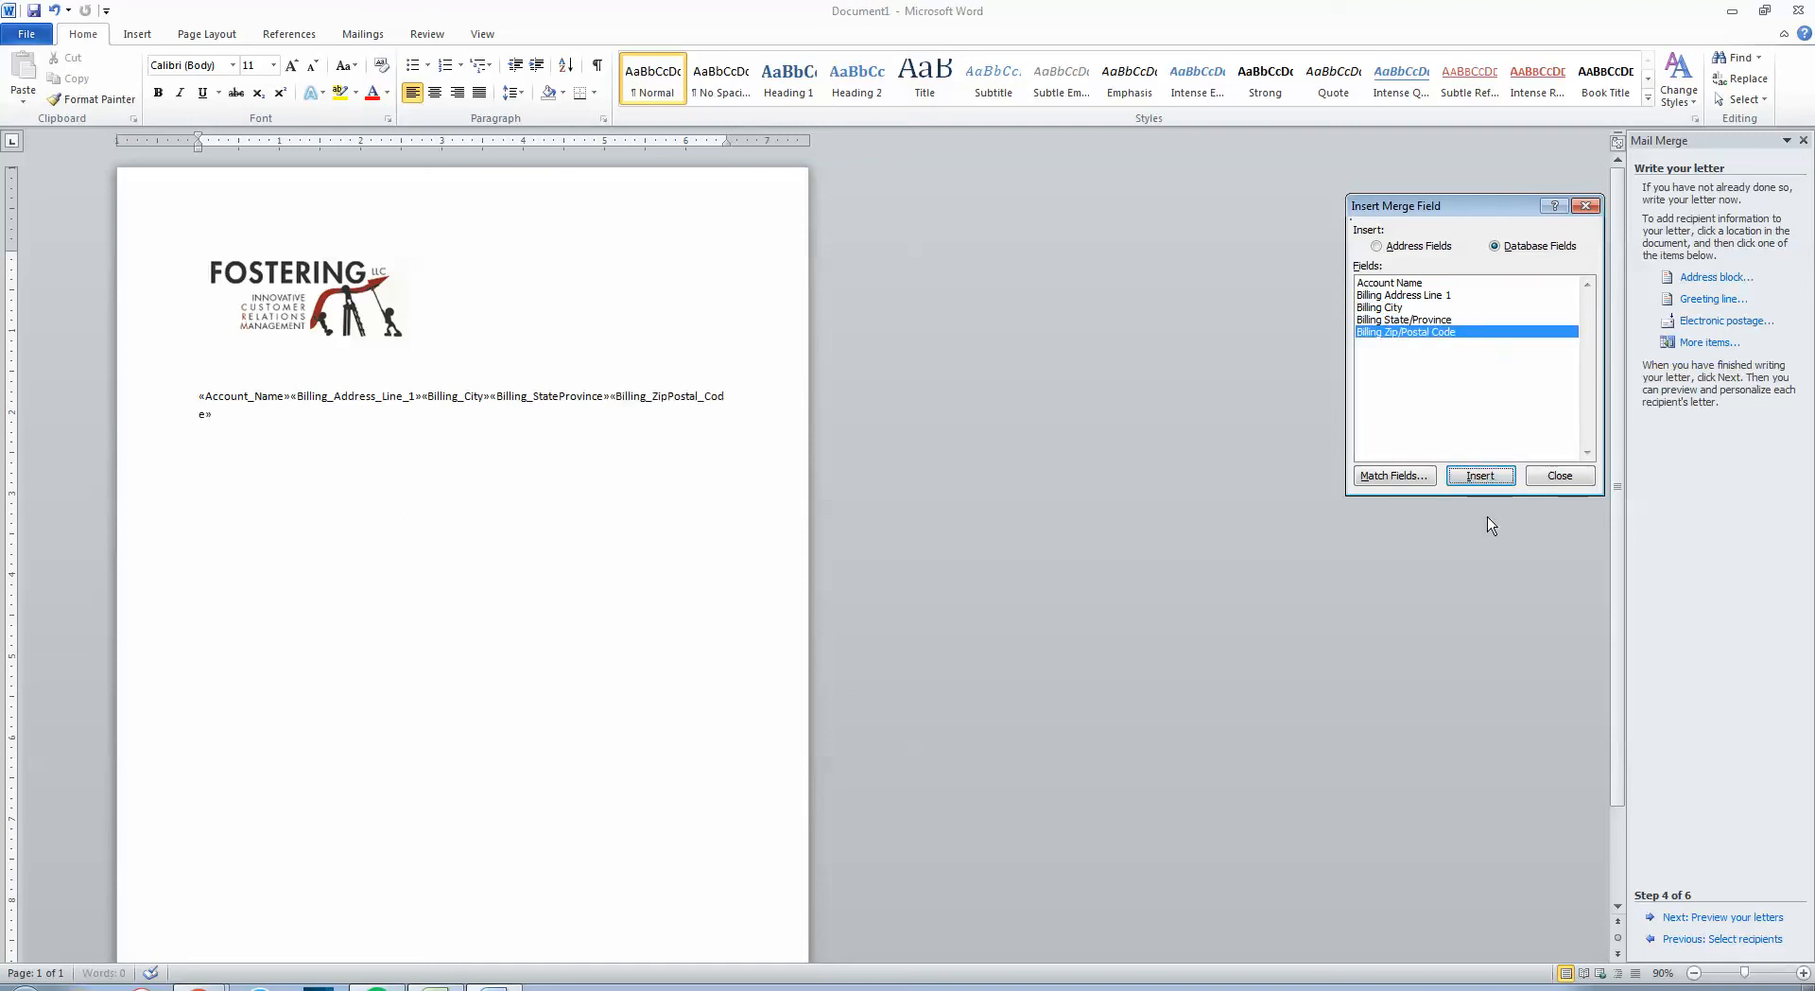
left_click(1560, 475)
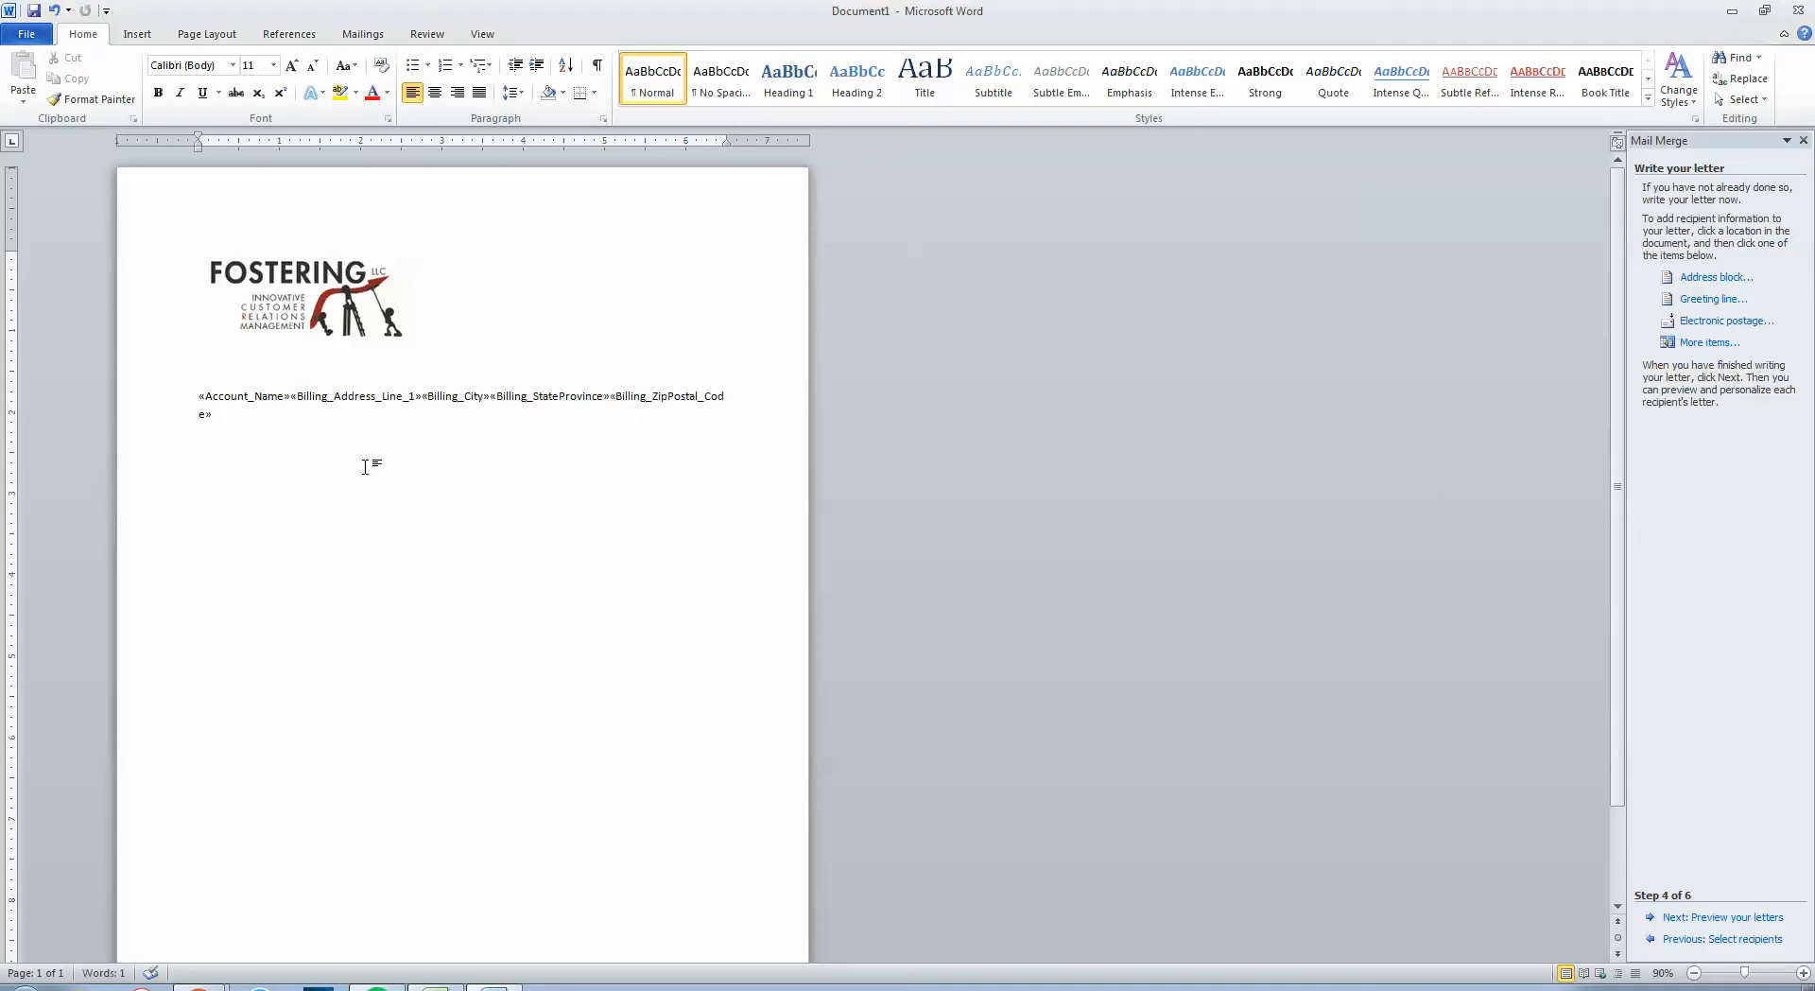
Arrange the merge fields on three lines for name, street and city/state/zip, with a comma after the city and a space before the zip code
left_click(357, 396)
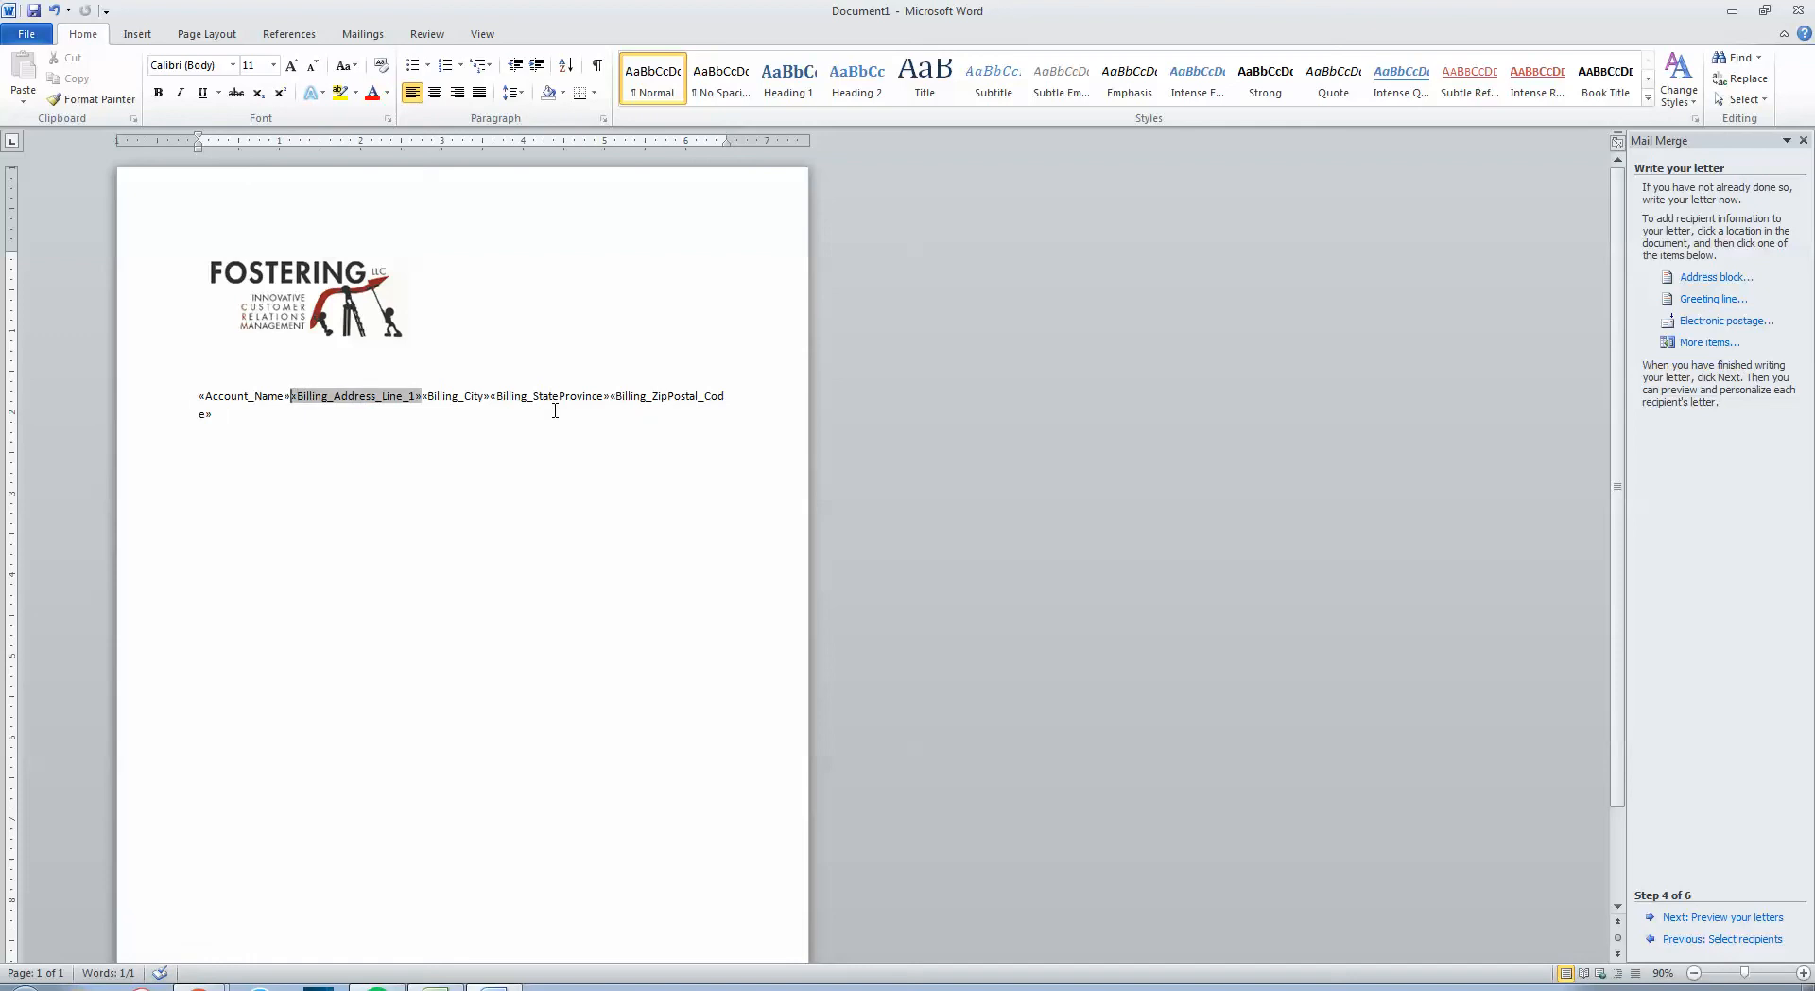
key("Left")
key("Return")
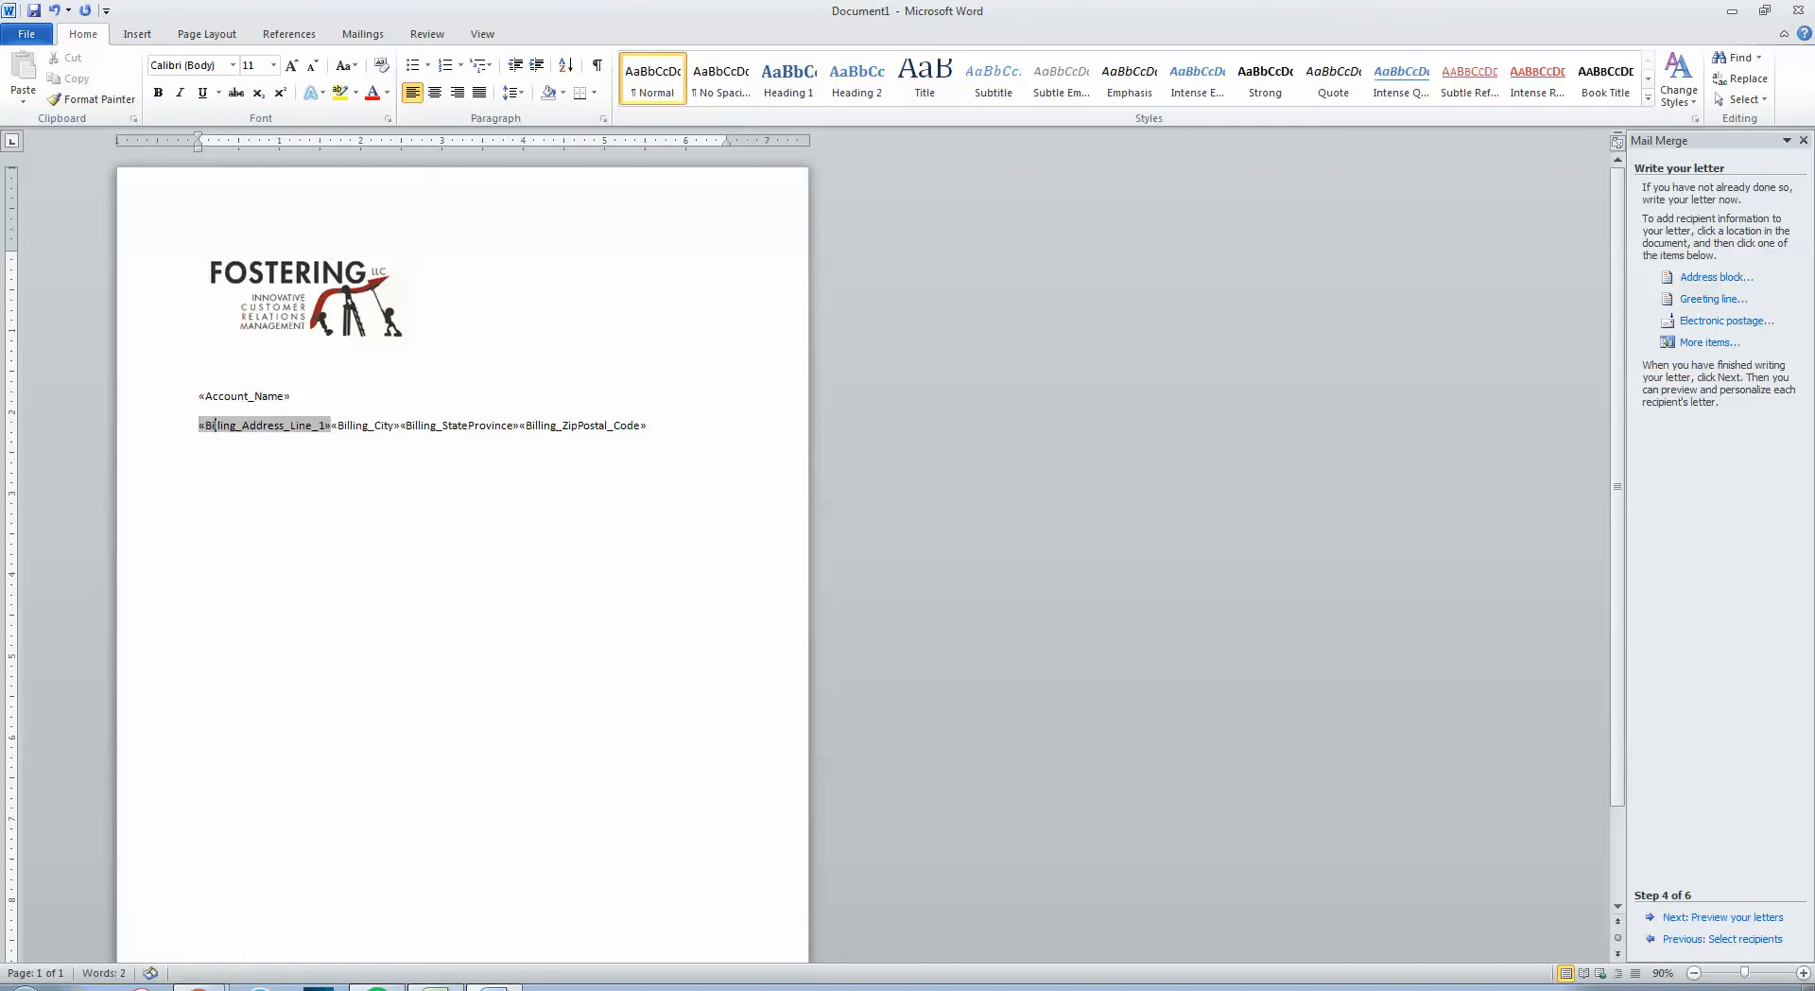
left_click(329, 425)
key("Return")
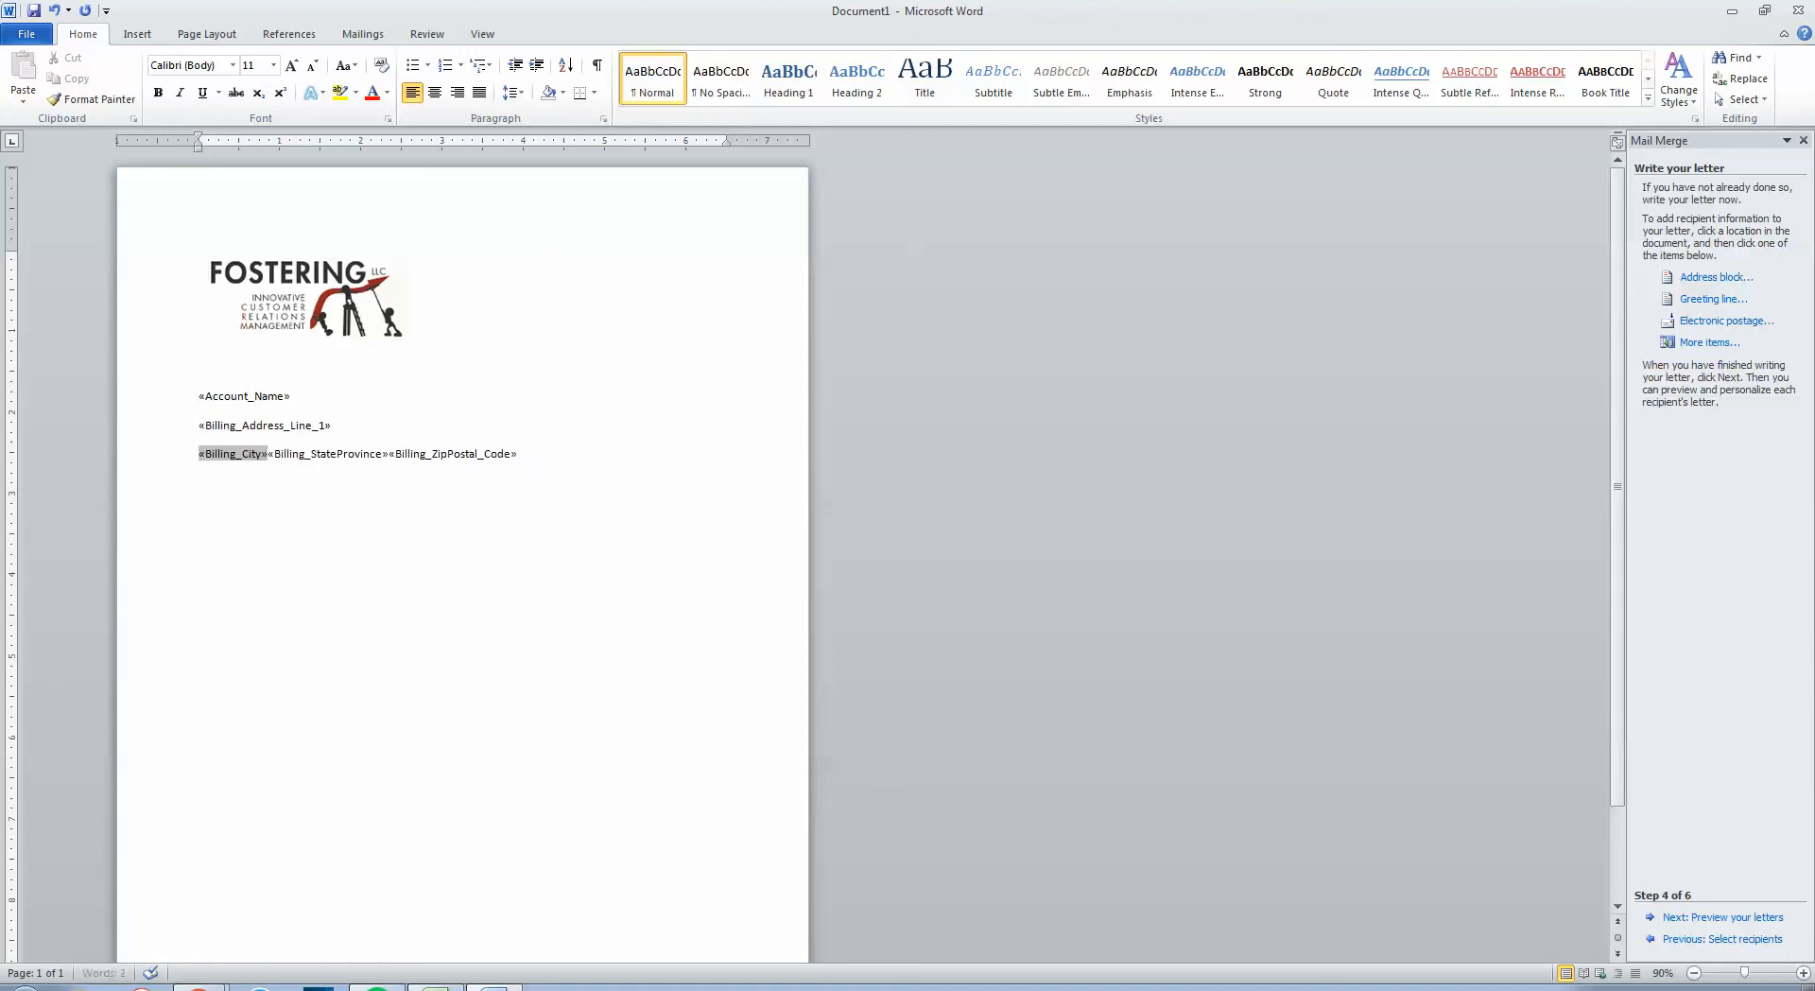
left_click(269, 454)
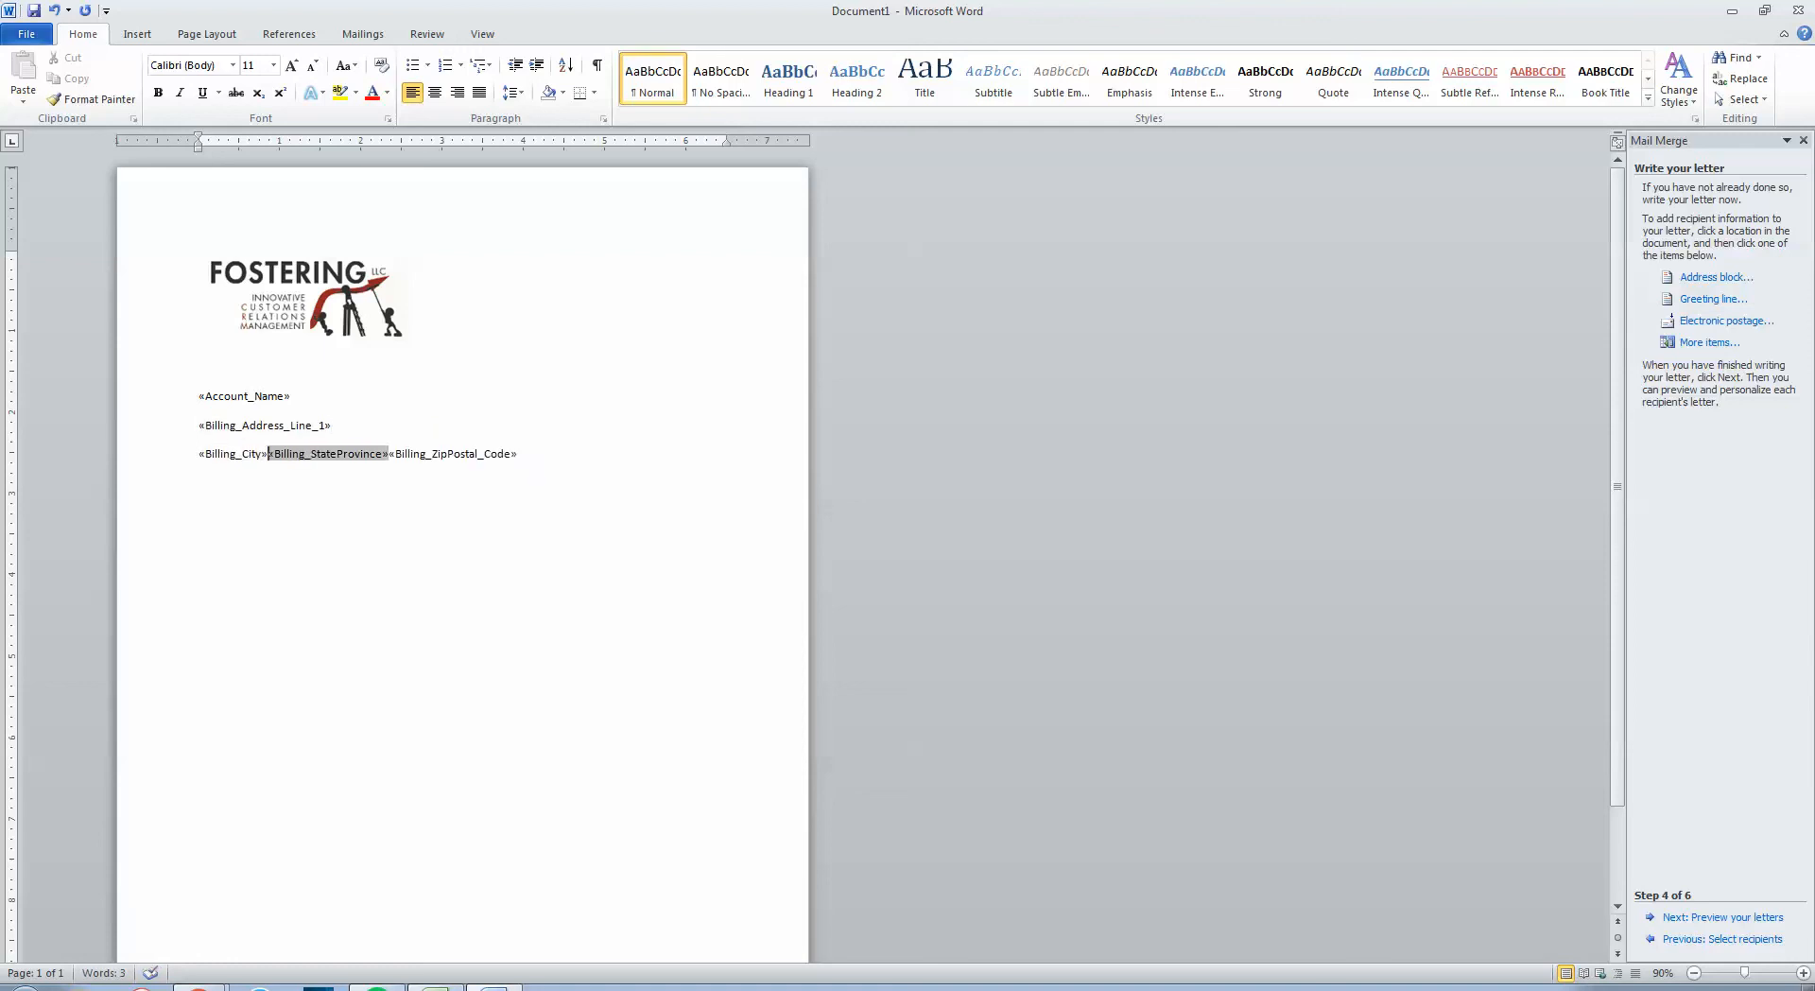
type(",")
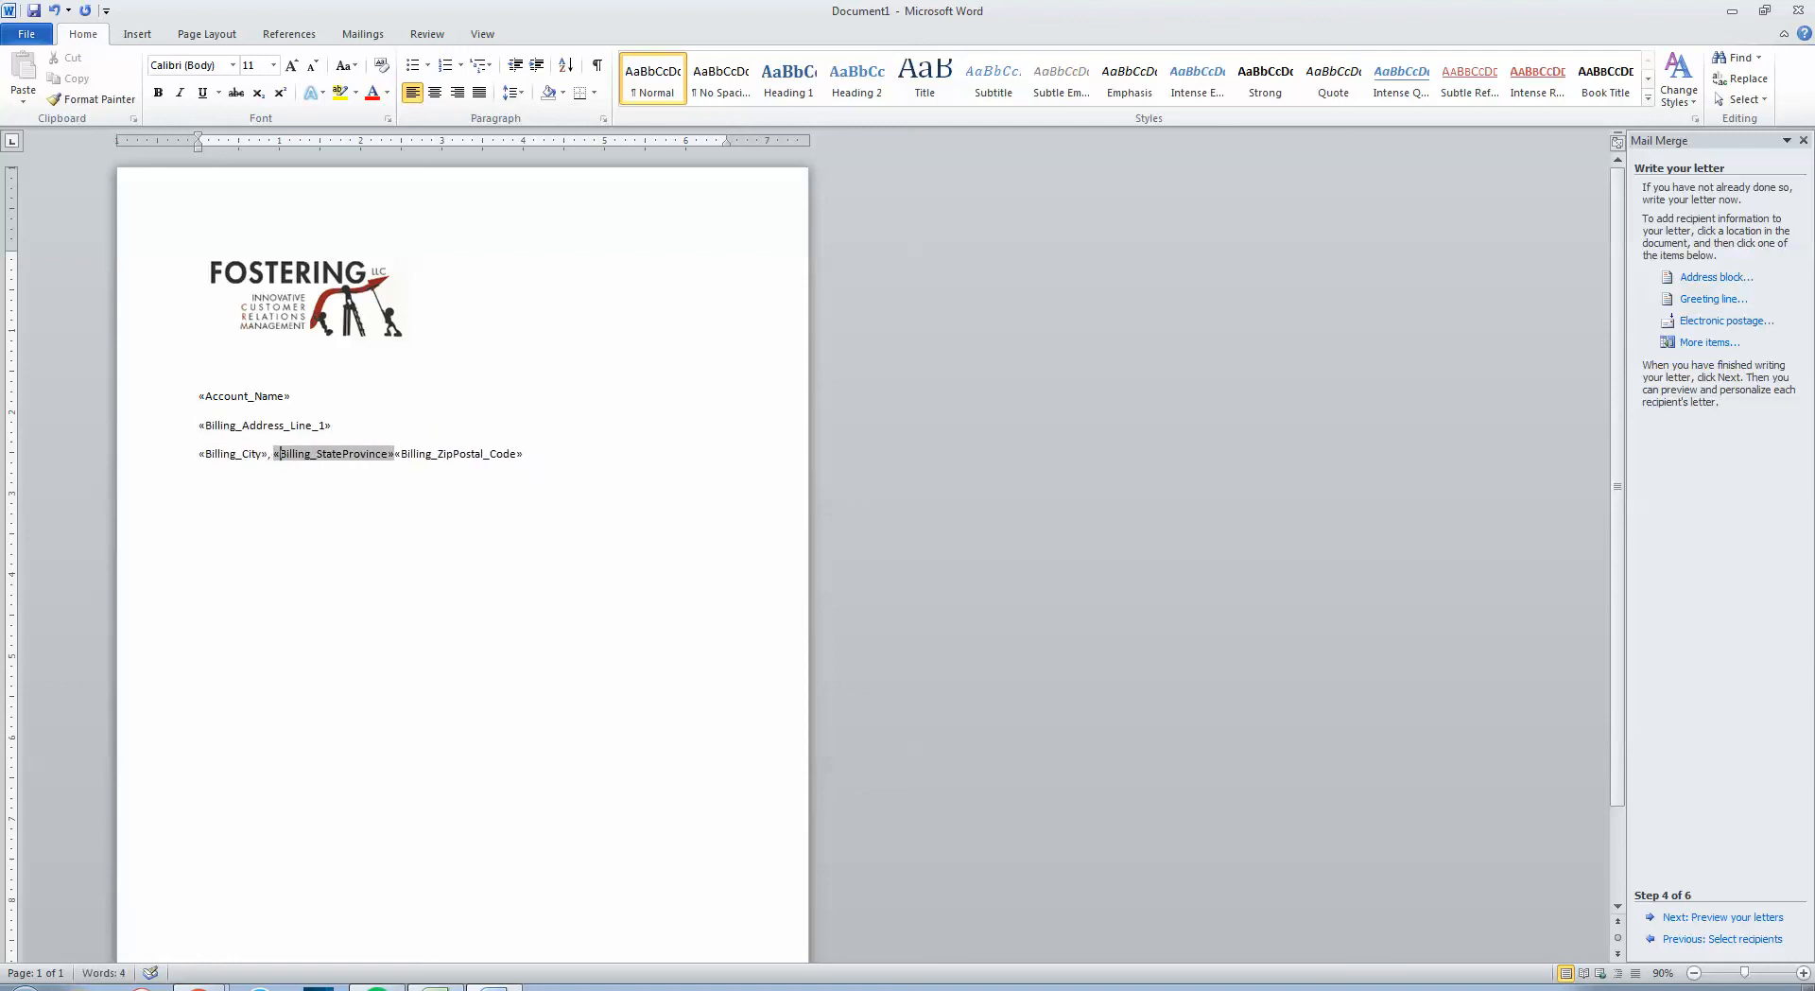
left_click(394, 454)
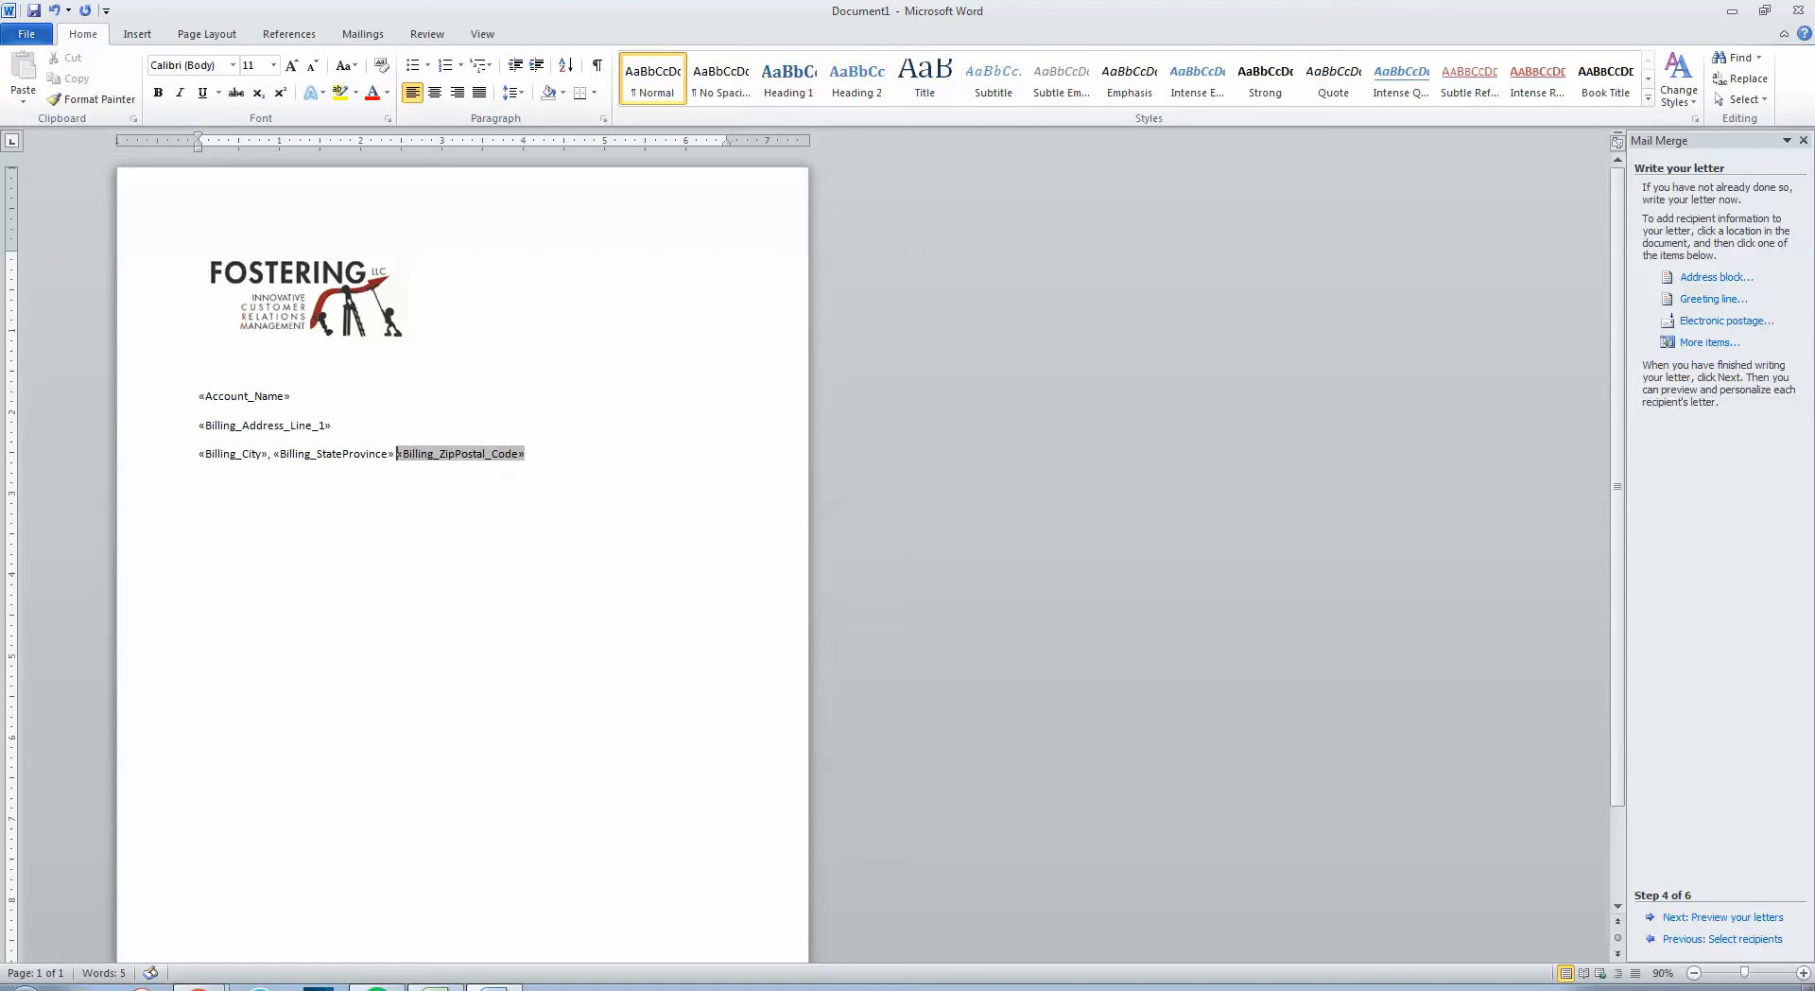
Remove the paragraph spacing after the lines of the merge field address block
left_click_drag(529, 455, 238, 409)
right_click(238, 406)
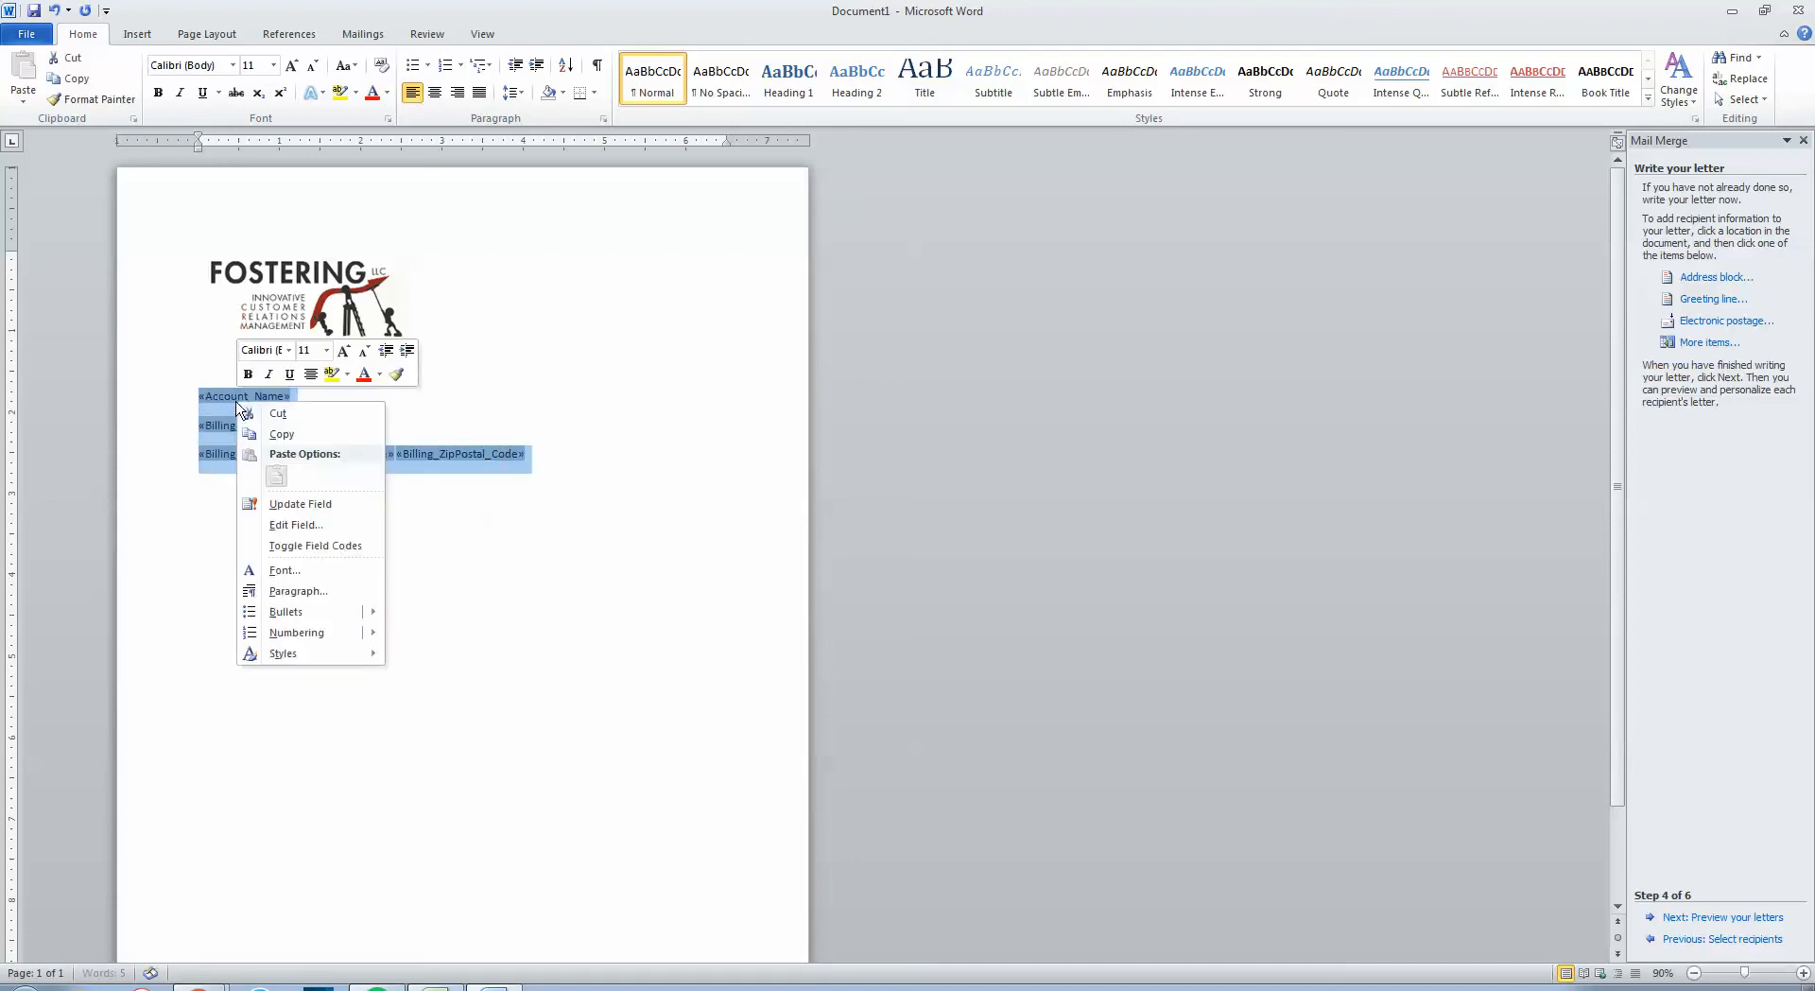
left_click(296, 590)
left_click(862, 533)
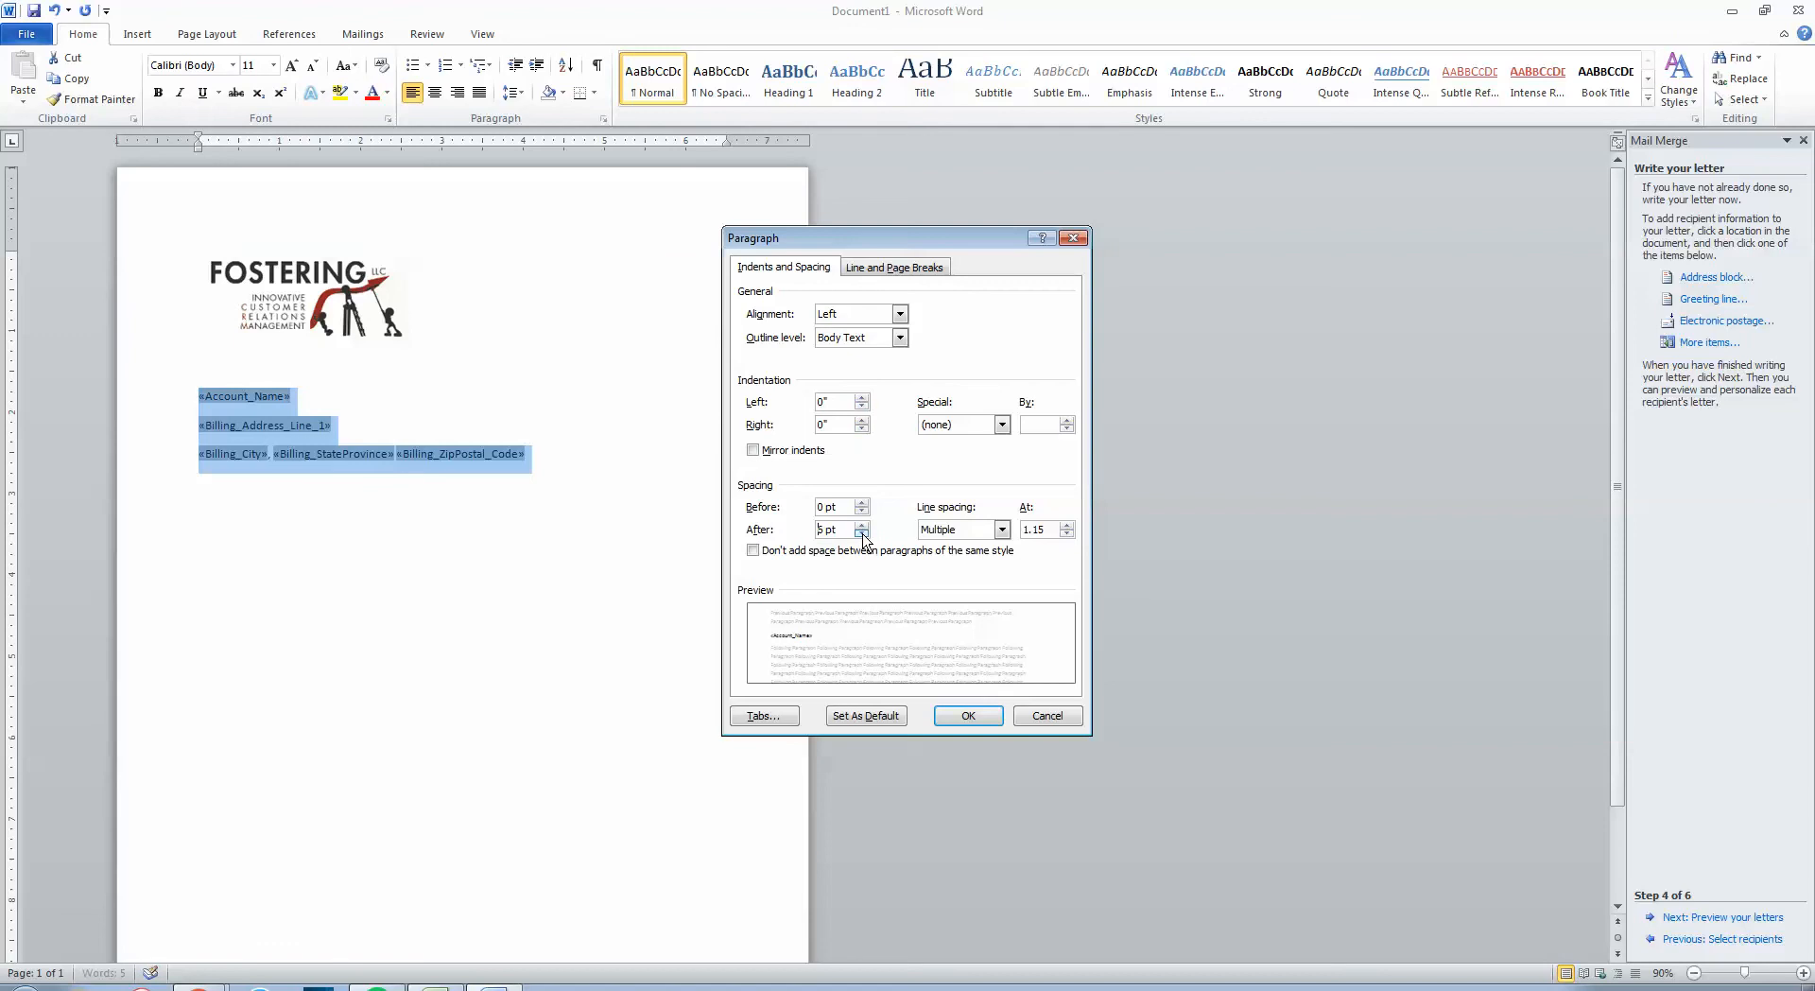
left_click(862, 533)
left_click(962, 717)
left_click(638, 583)
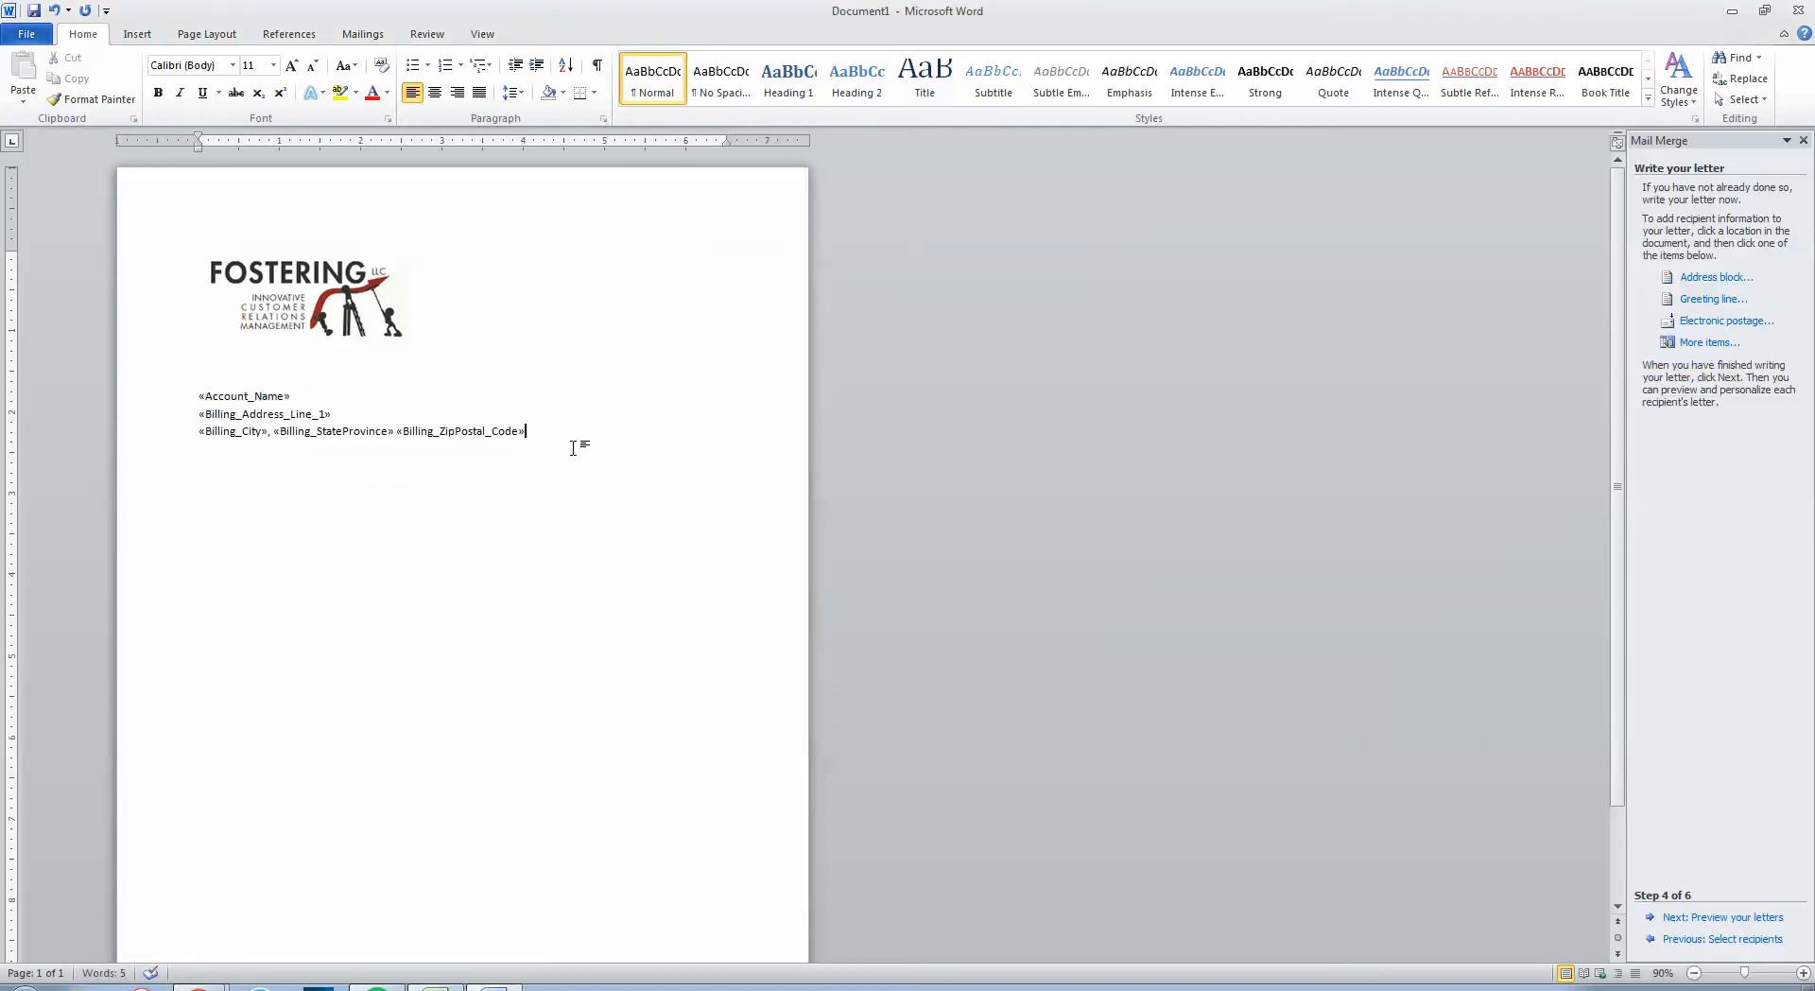
Format the address block merge fields in Century Gothic at size 14
left_click_drag(580, 448, 214, 380)
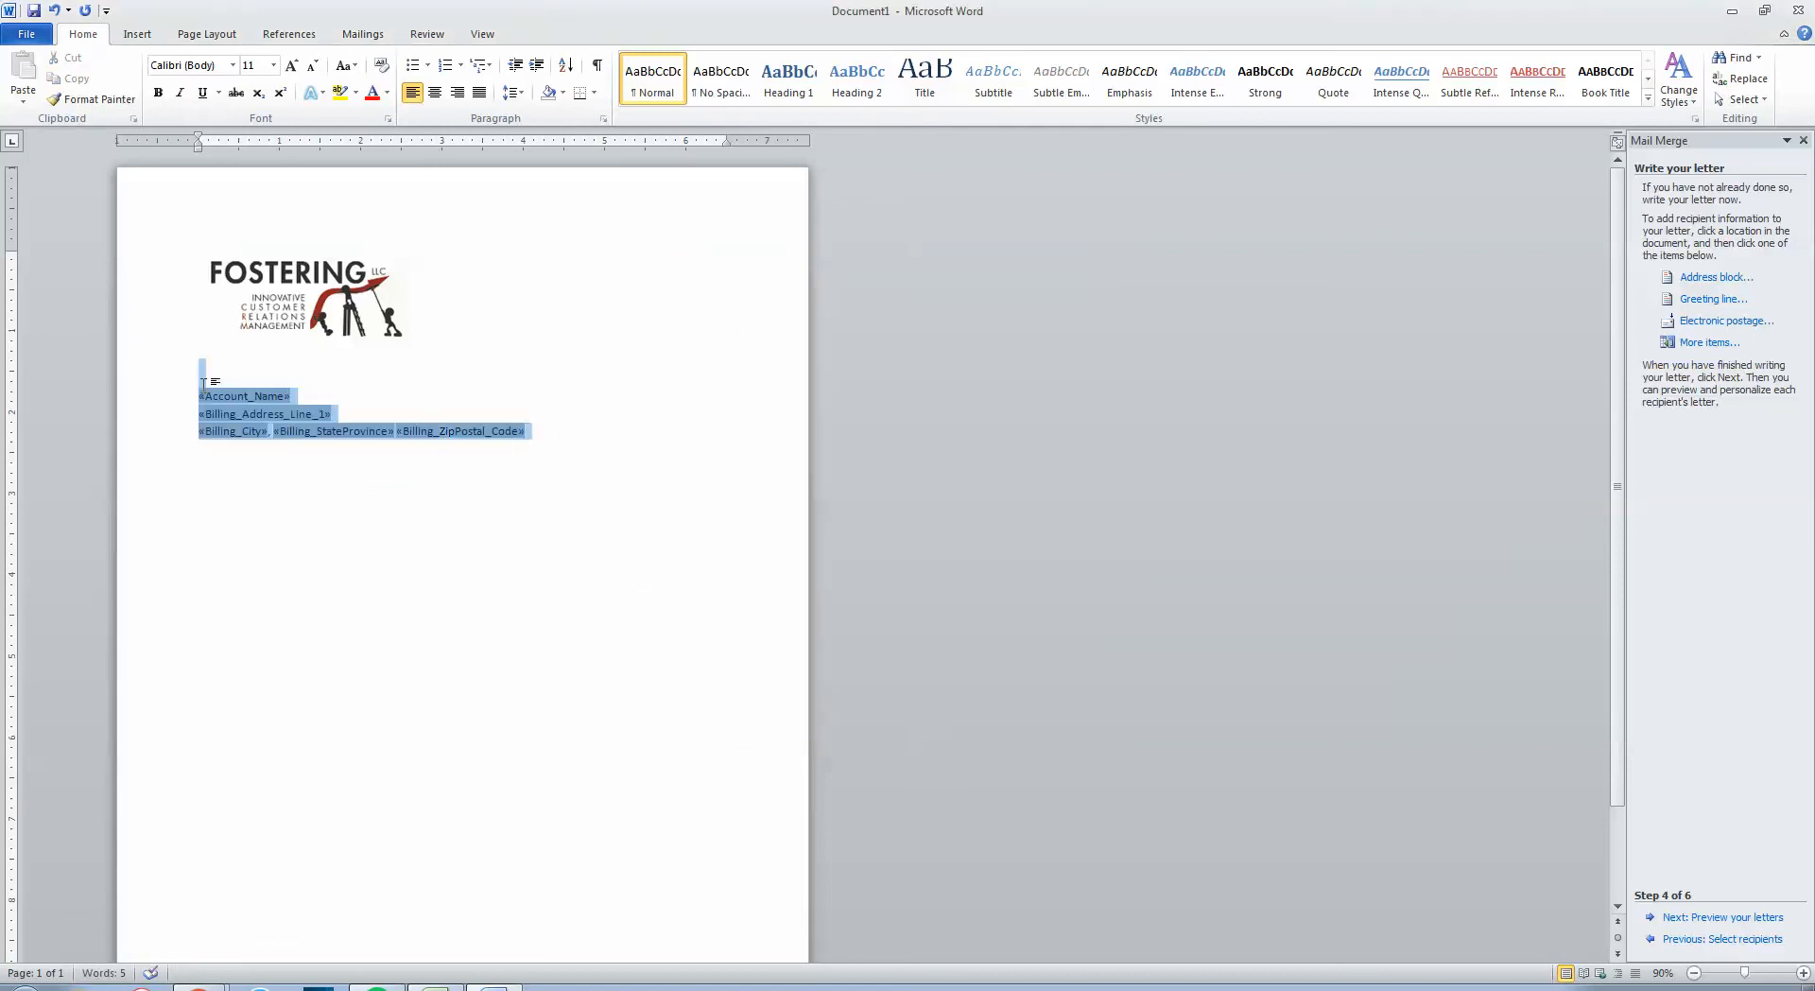
left_click(233, 65)
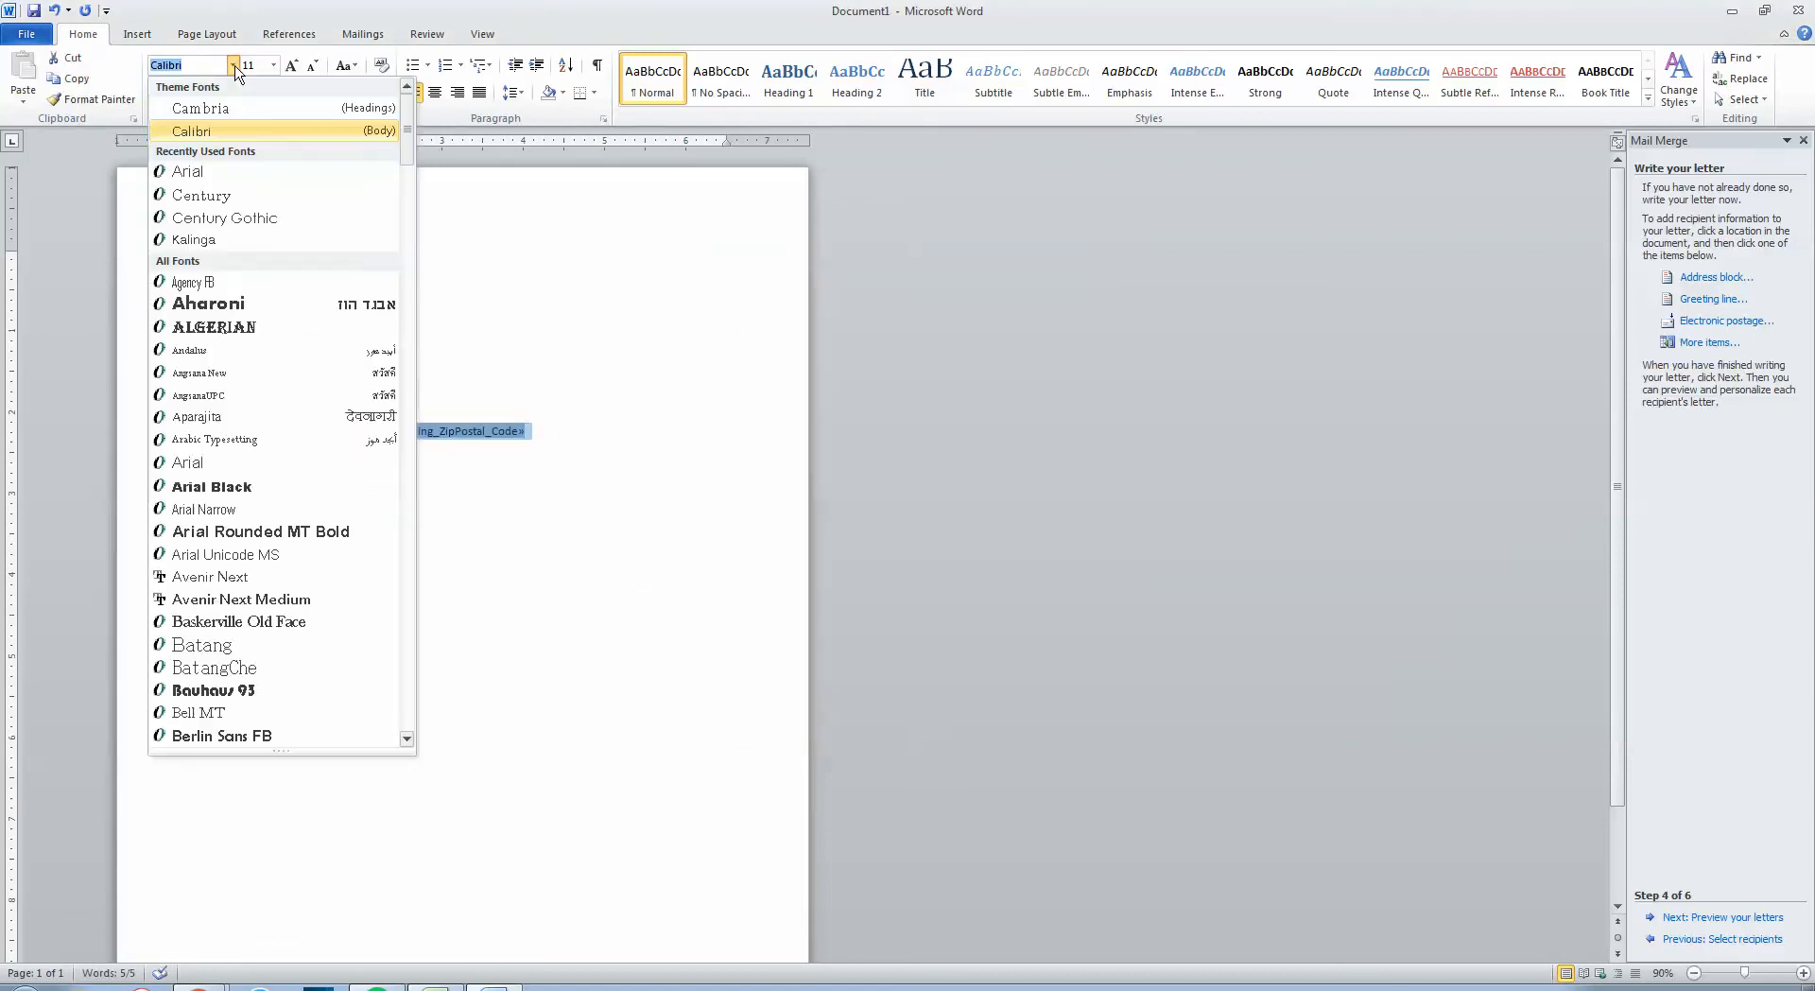
left_click(242, 219)
left_click(293, 66)
left_click(293, 66)
left_click(428, 602)
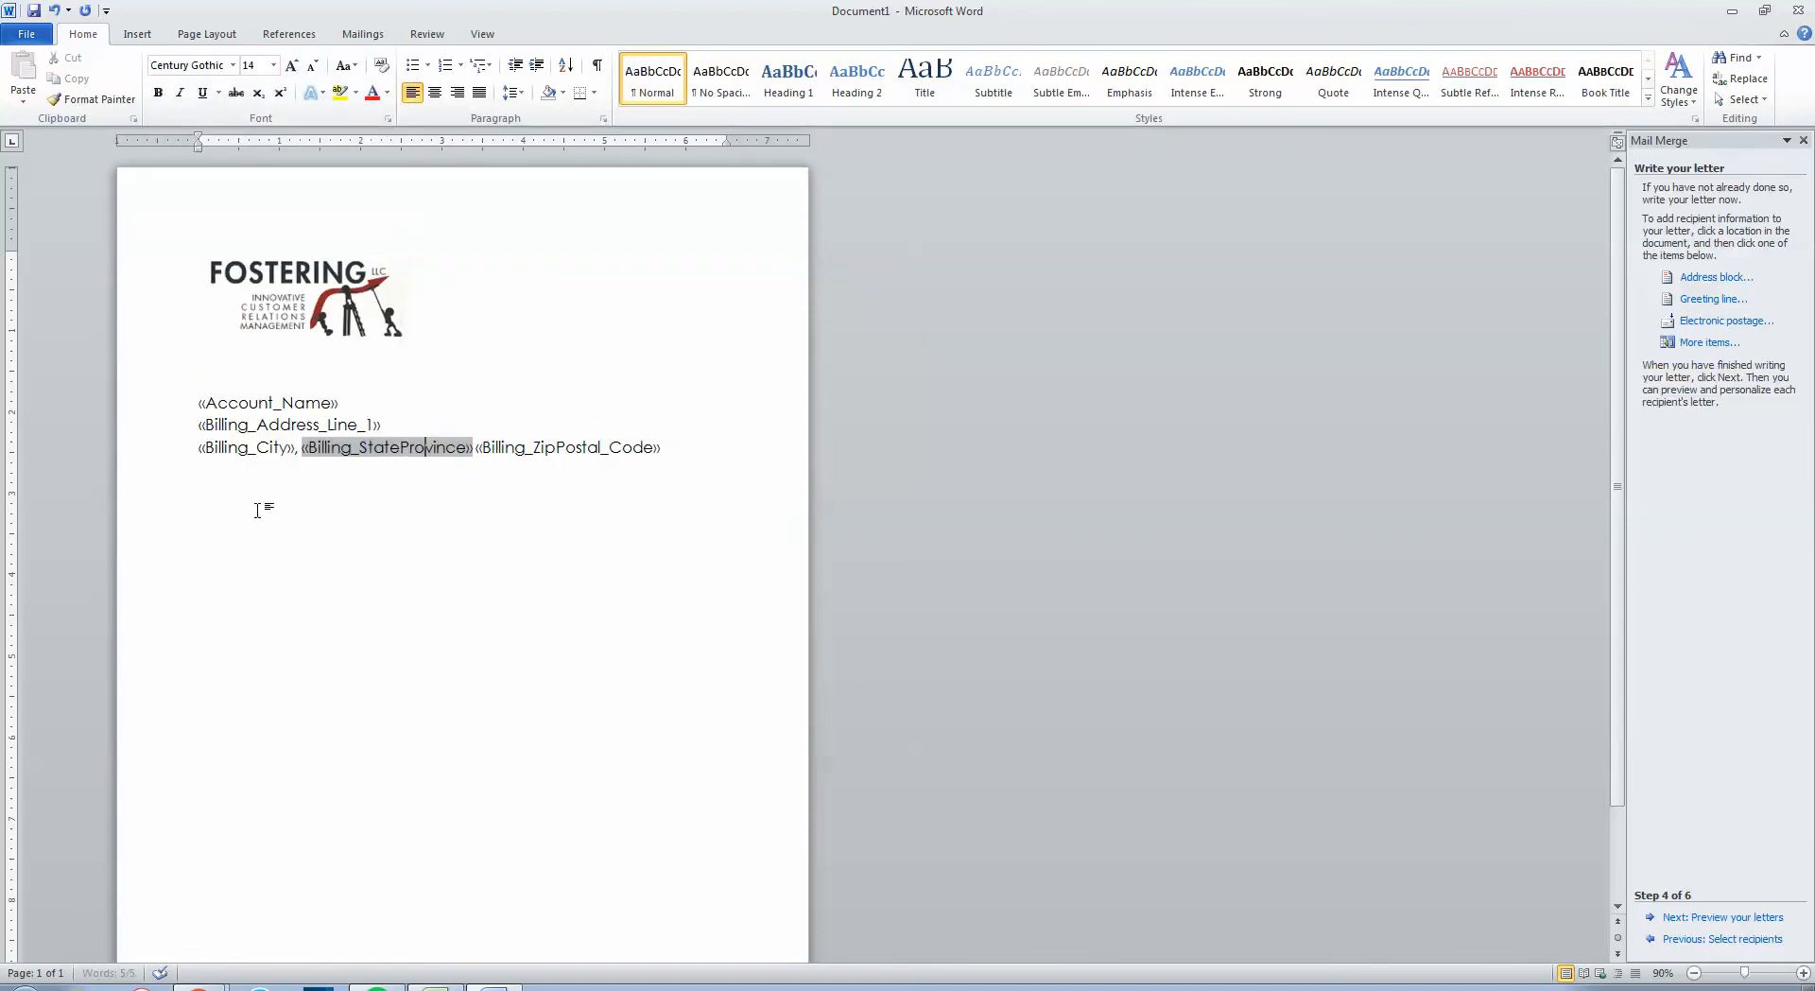
Write the letter body "Thank you for your business and Merry Christmas." below the address block
left_click(256, 505)
left_click(704, 468)
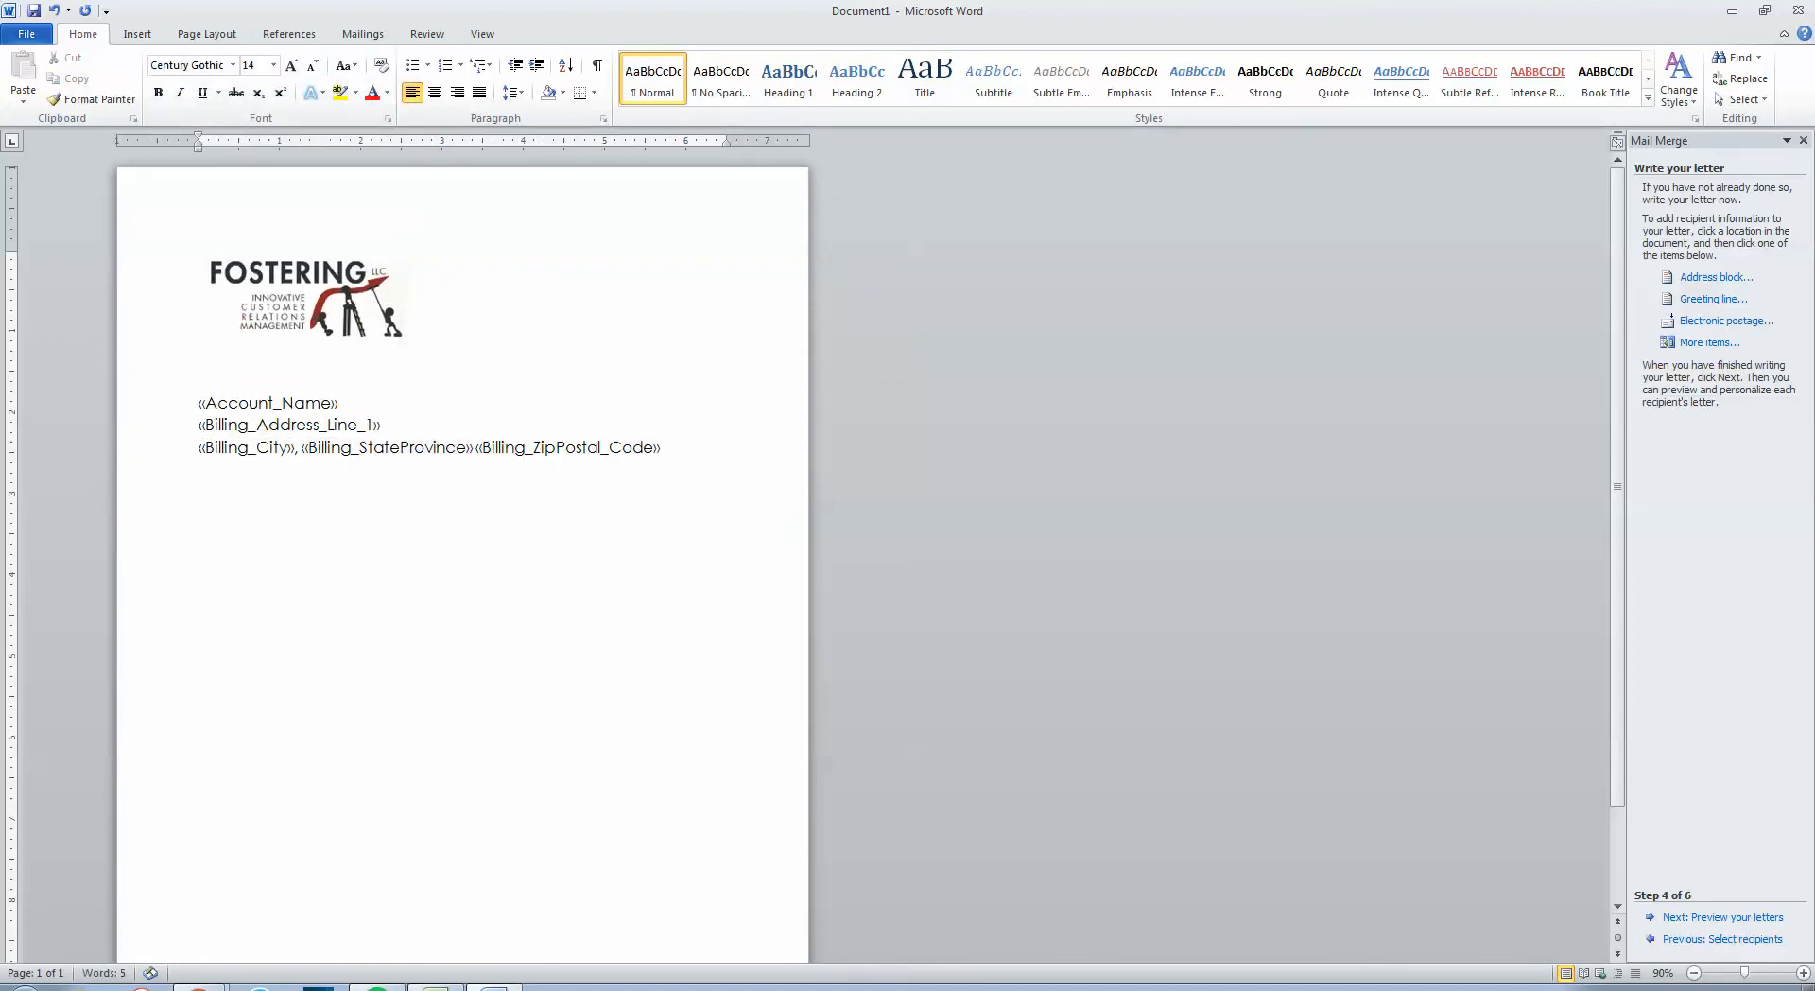
type("Thanksy ou")
key("BackSpace")
type("you for your business")
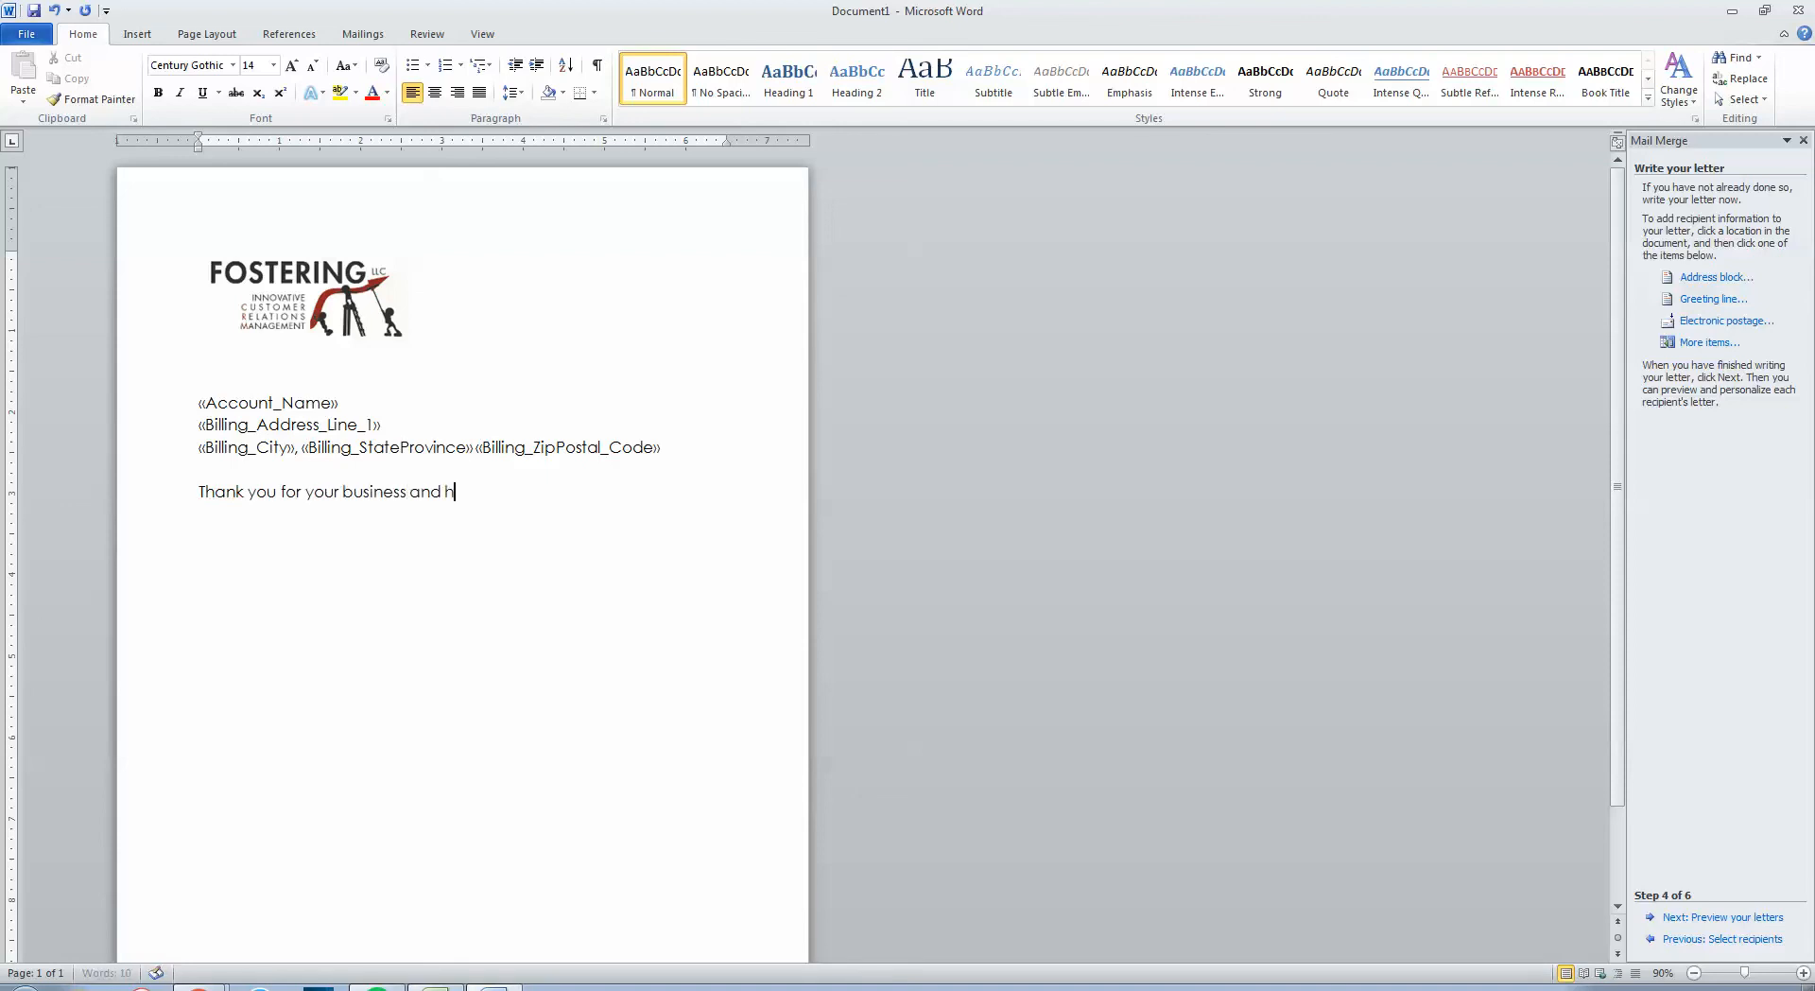
type(" and h")
key("BackSpace")
key("BackSpace")
key("BackSpace")
key("BackSpace")
type("ry")
type(" Christmas.  ")
Add the closing "Sincerely," and the signature line "Fostering LLC" below the letter body, with the closing spelled correctly
type("Sinc")
type("ely,  ")
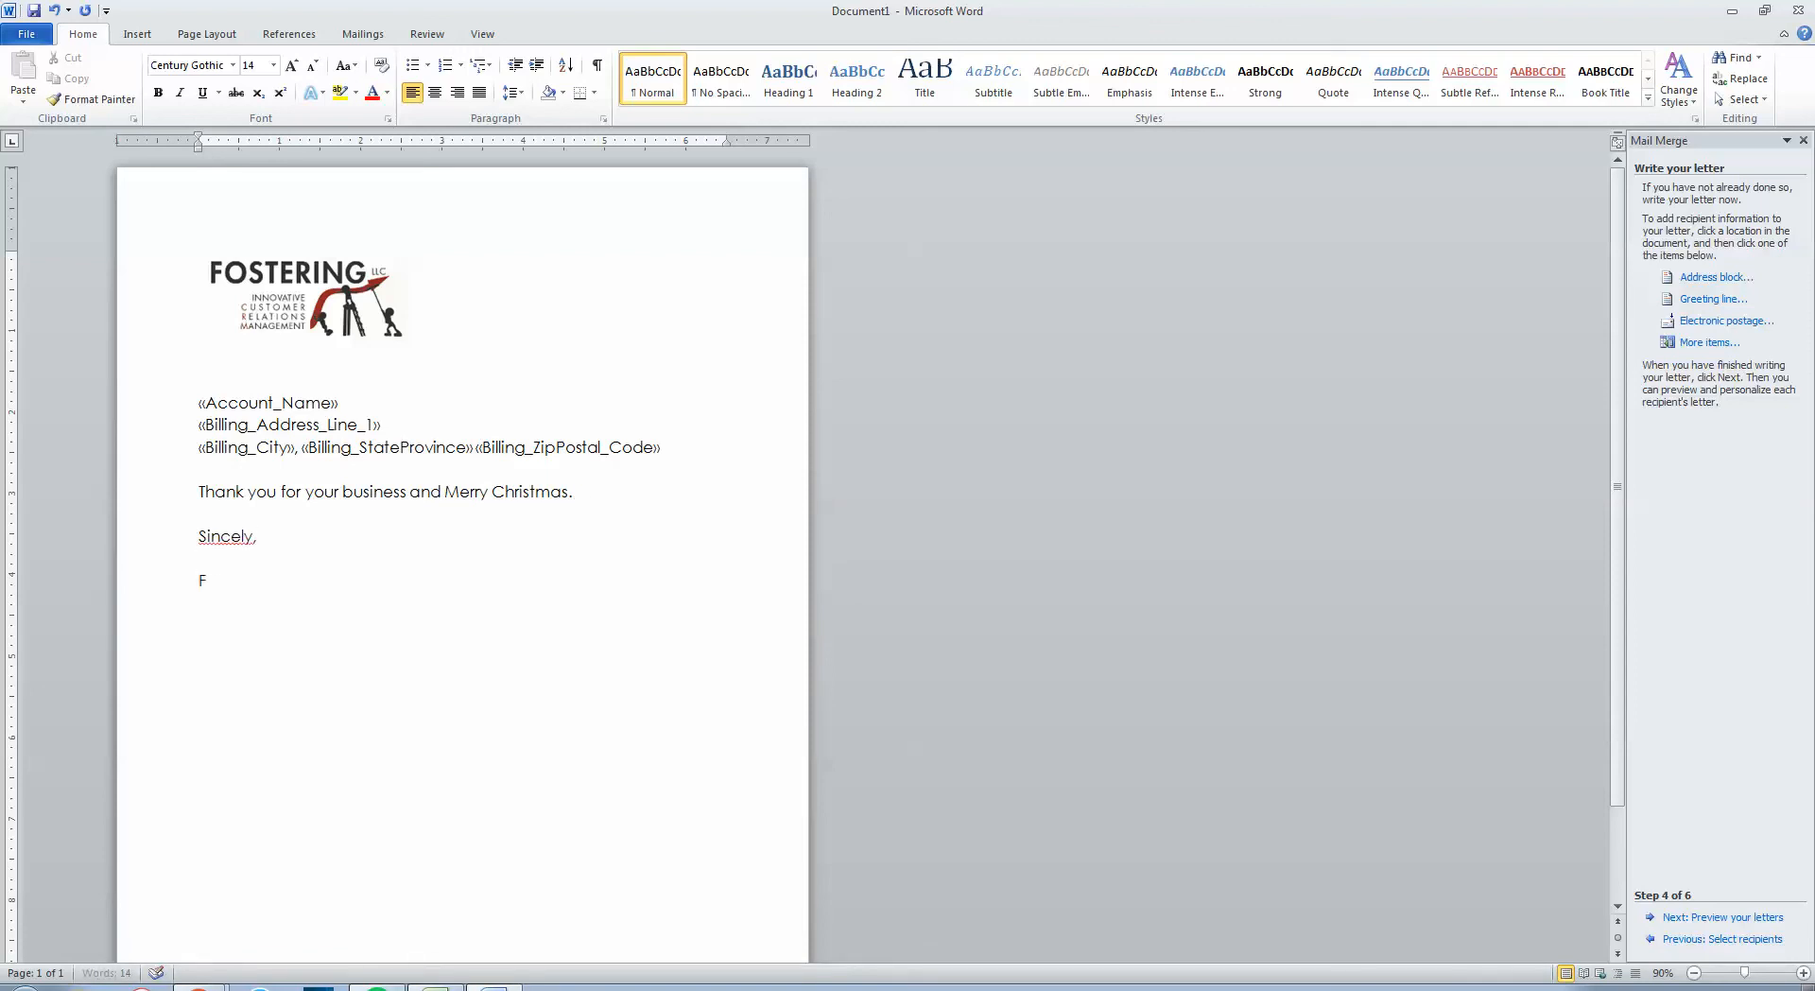
type("Fostering LLC")
right_click(250, 541)
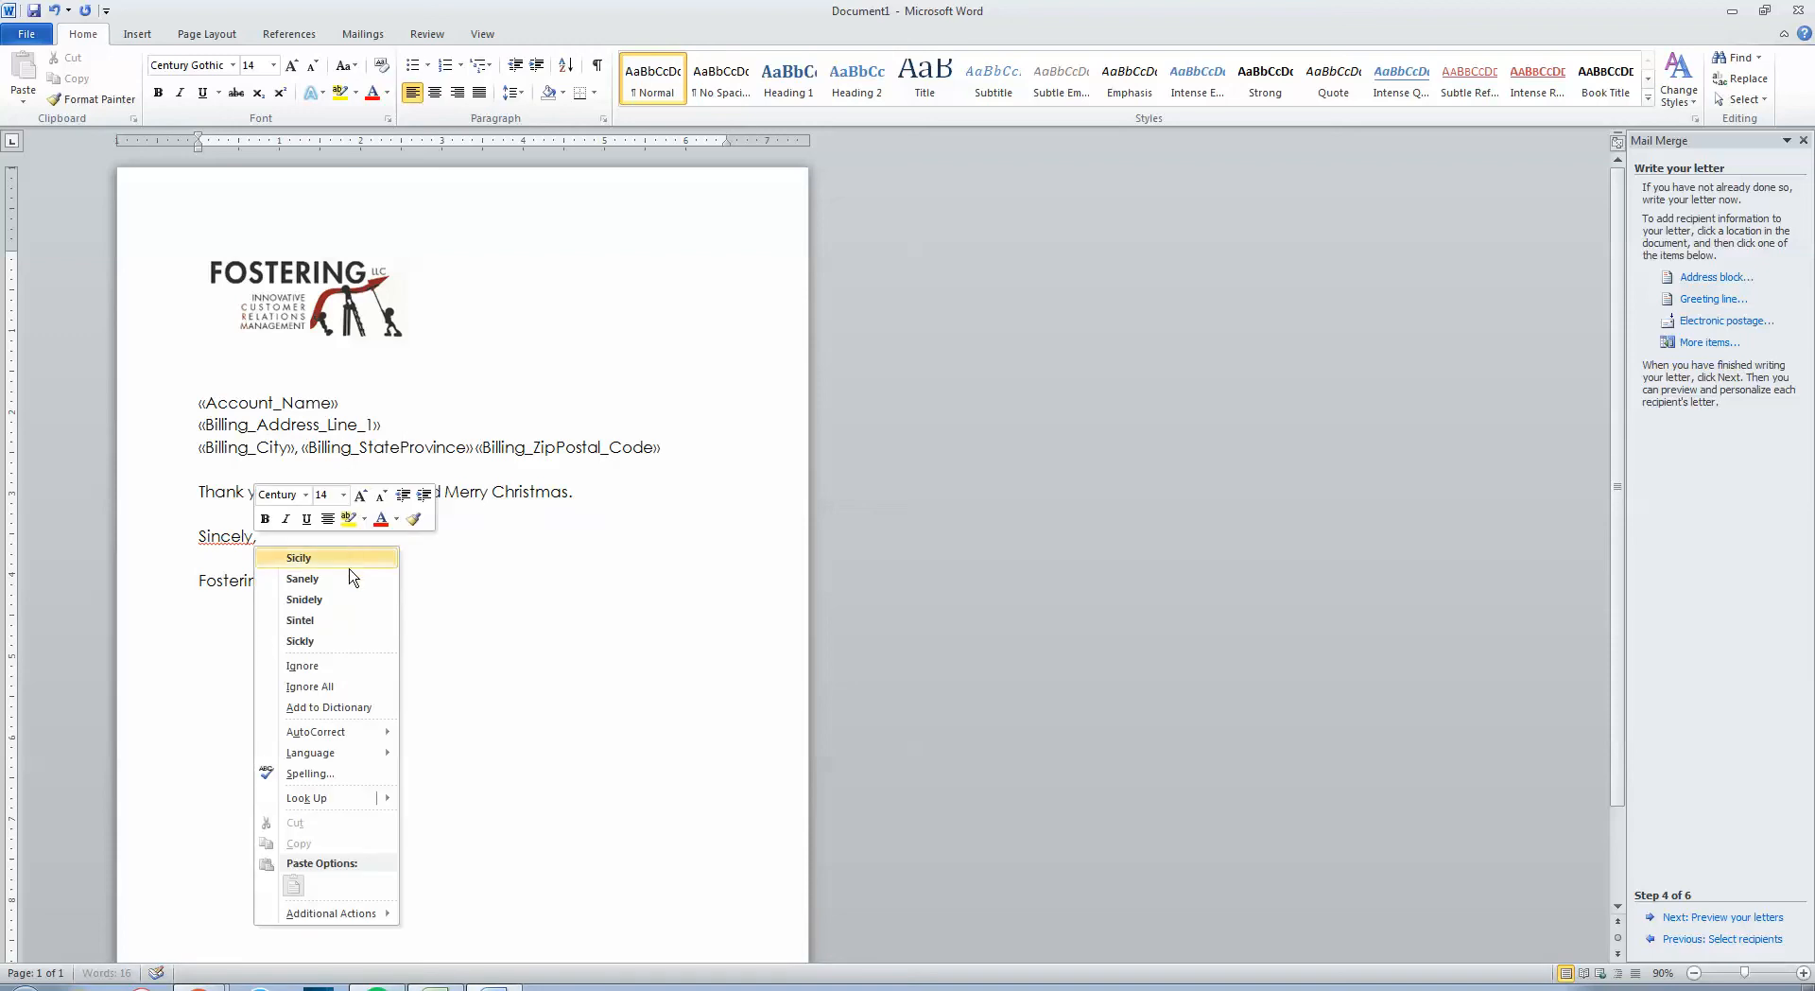
left_click(234, 539)
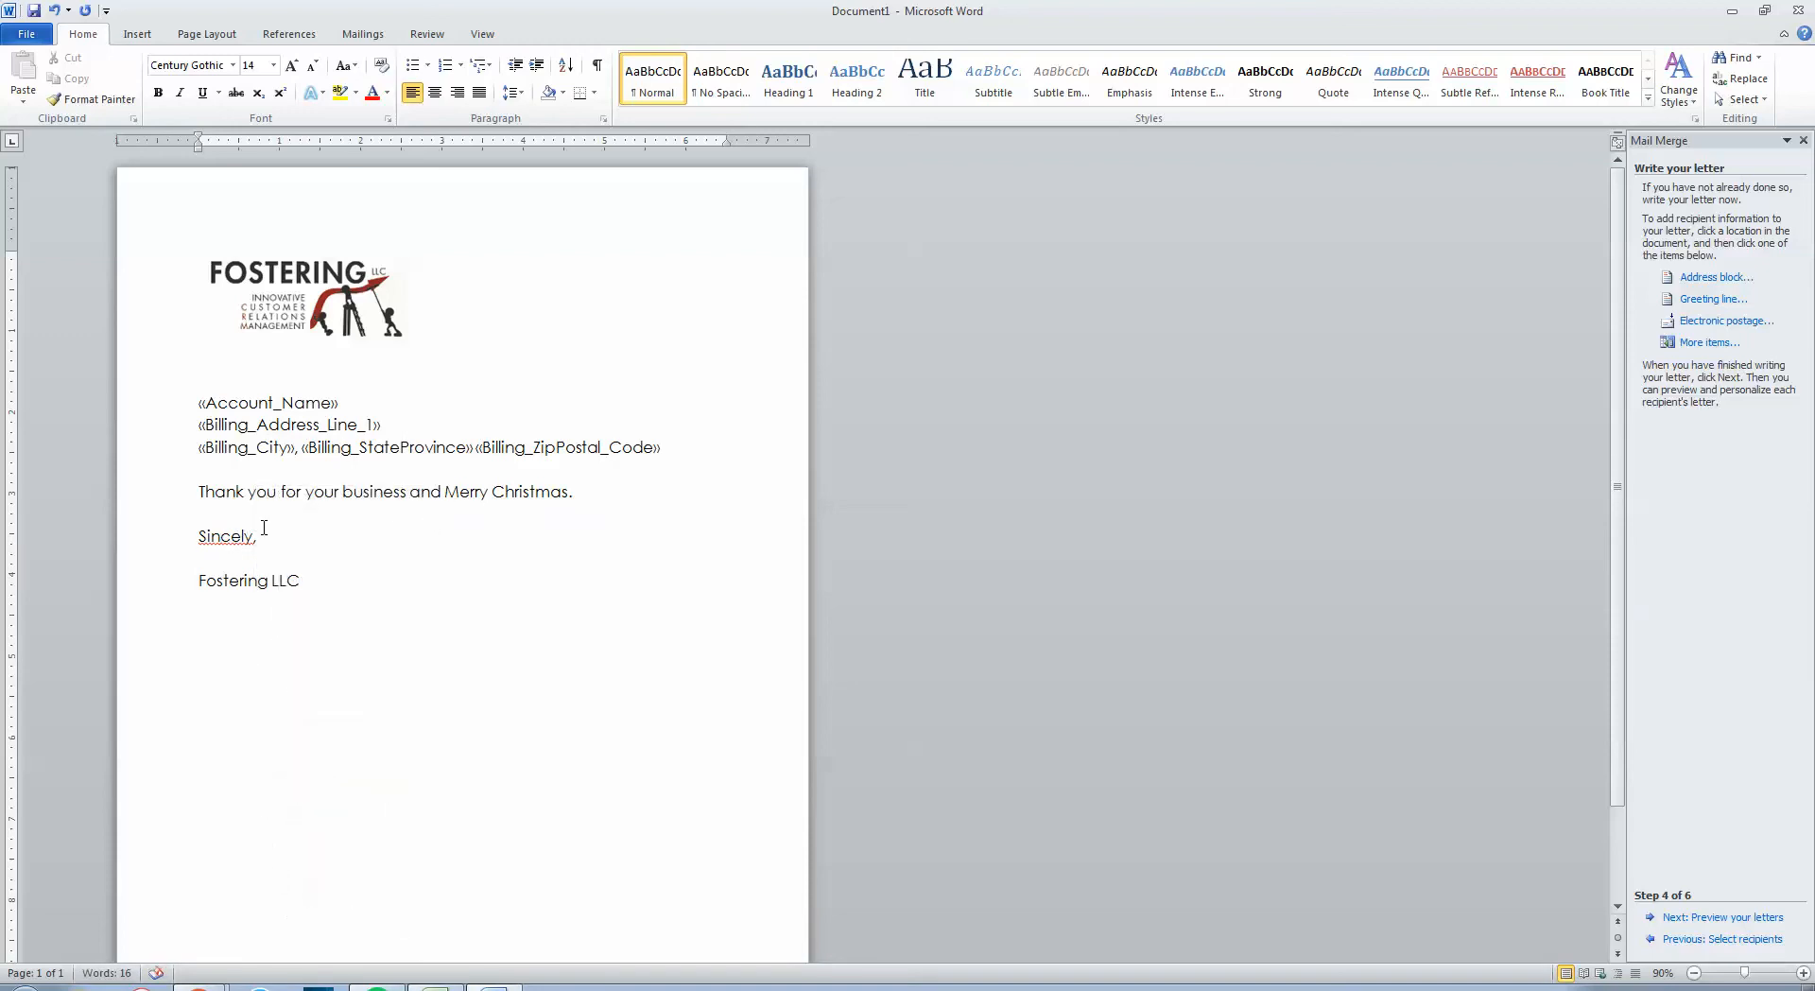
type("re")
left_click(400, 579)
Preview the merged letters, going forward from recipient 1 to recipient 7 and back to recipient 4
left_click(1699, 916)
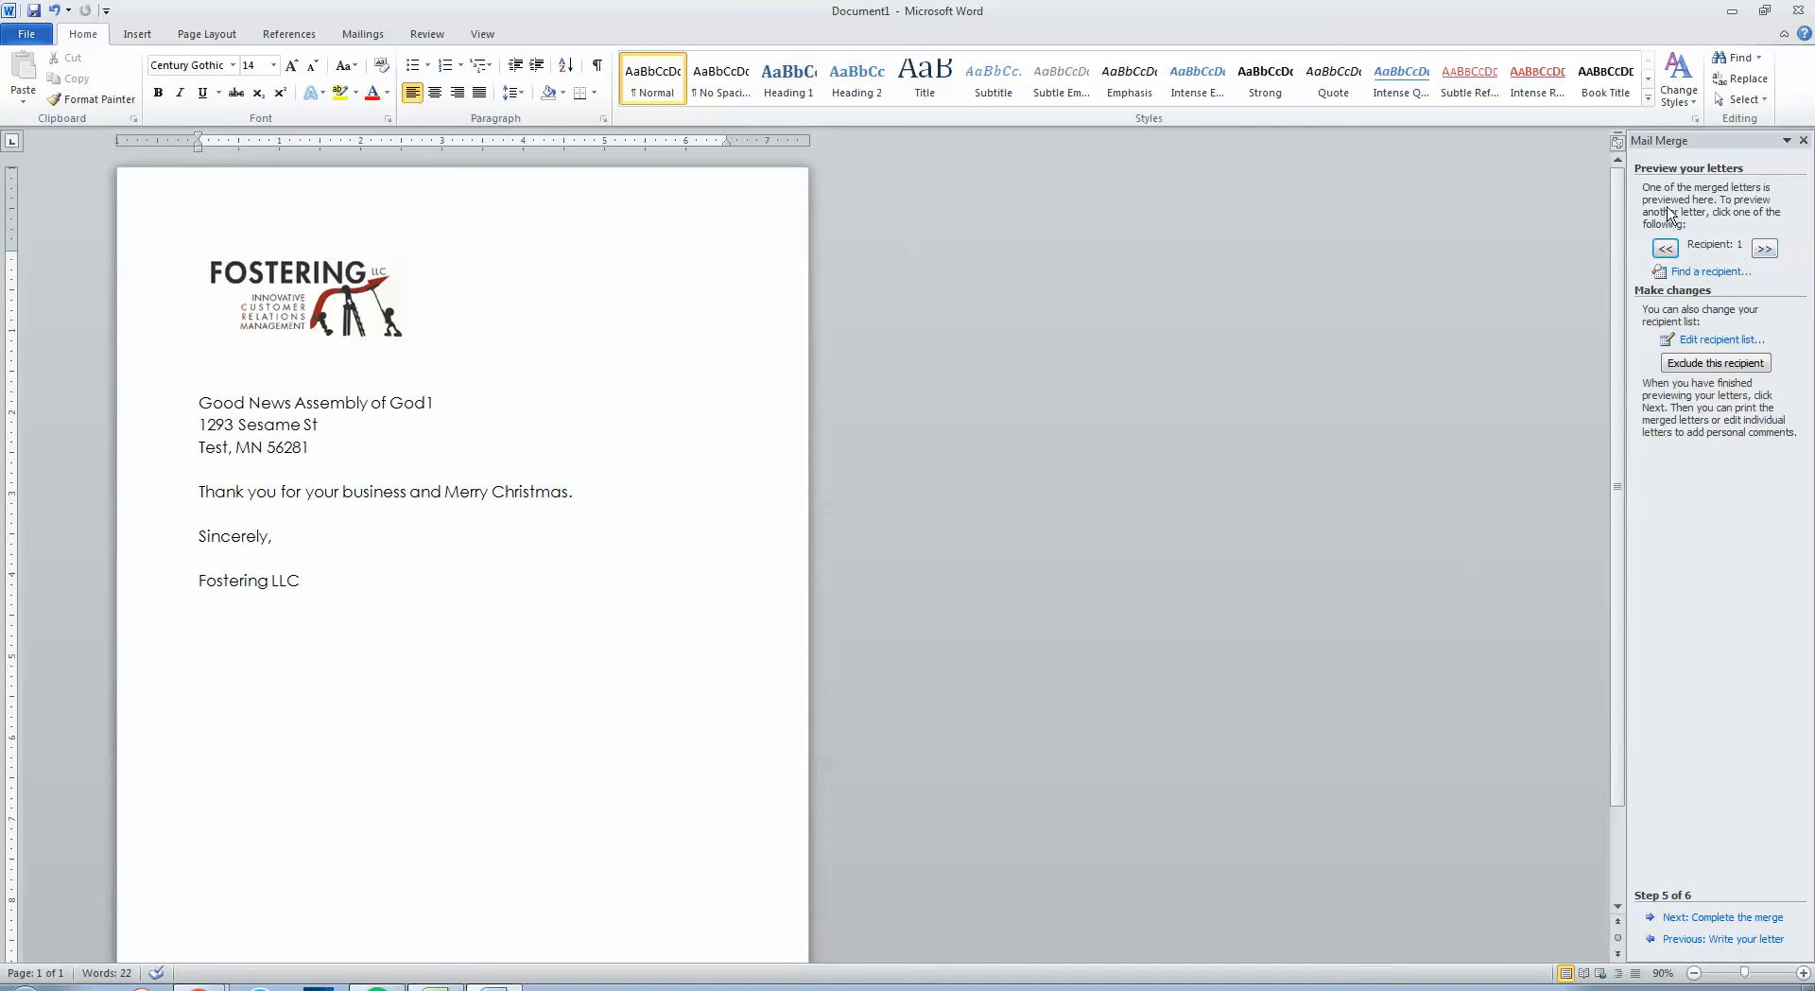
left_click(1766, 251)
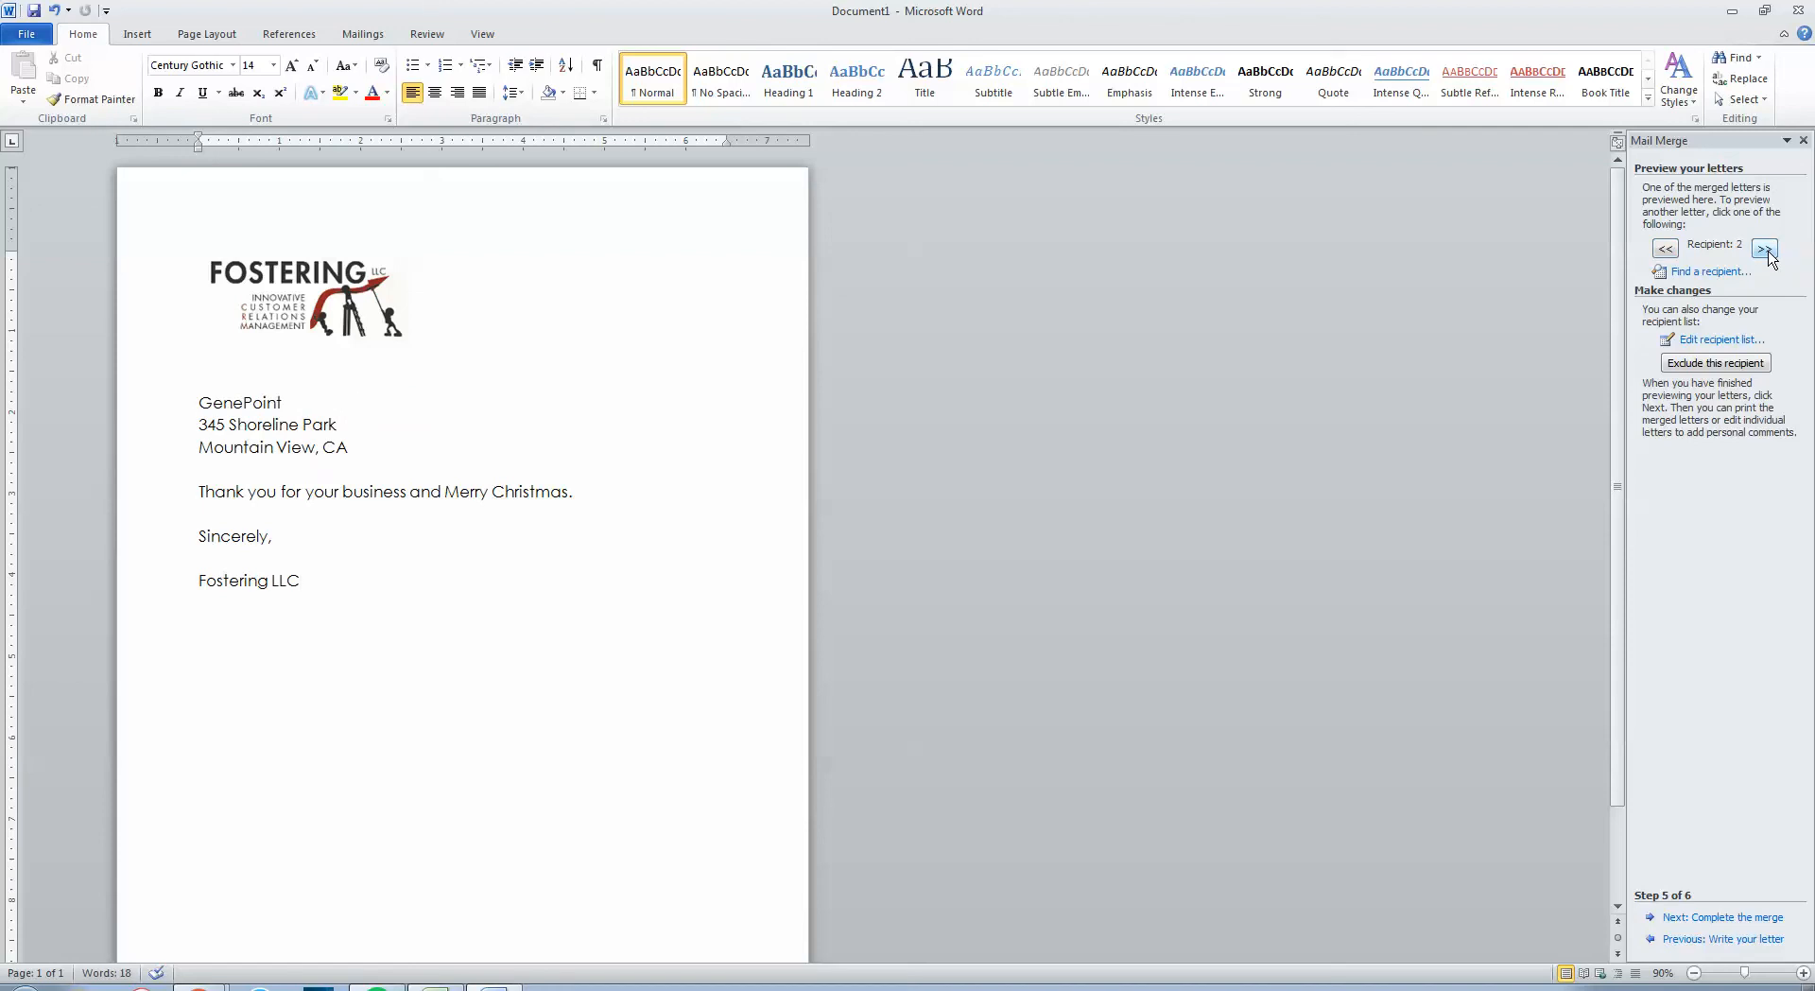
left_click(1765, 251)
left_click(1766, 251)
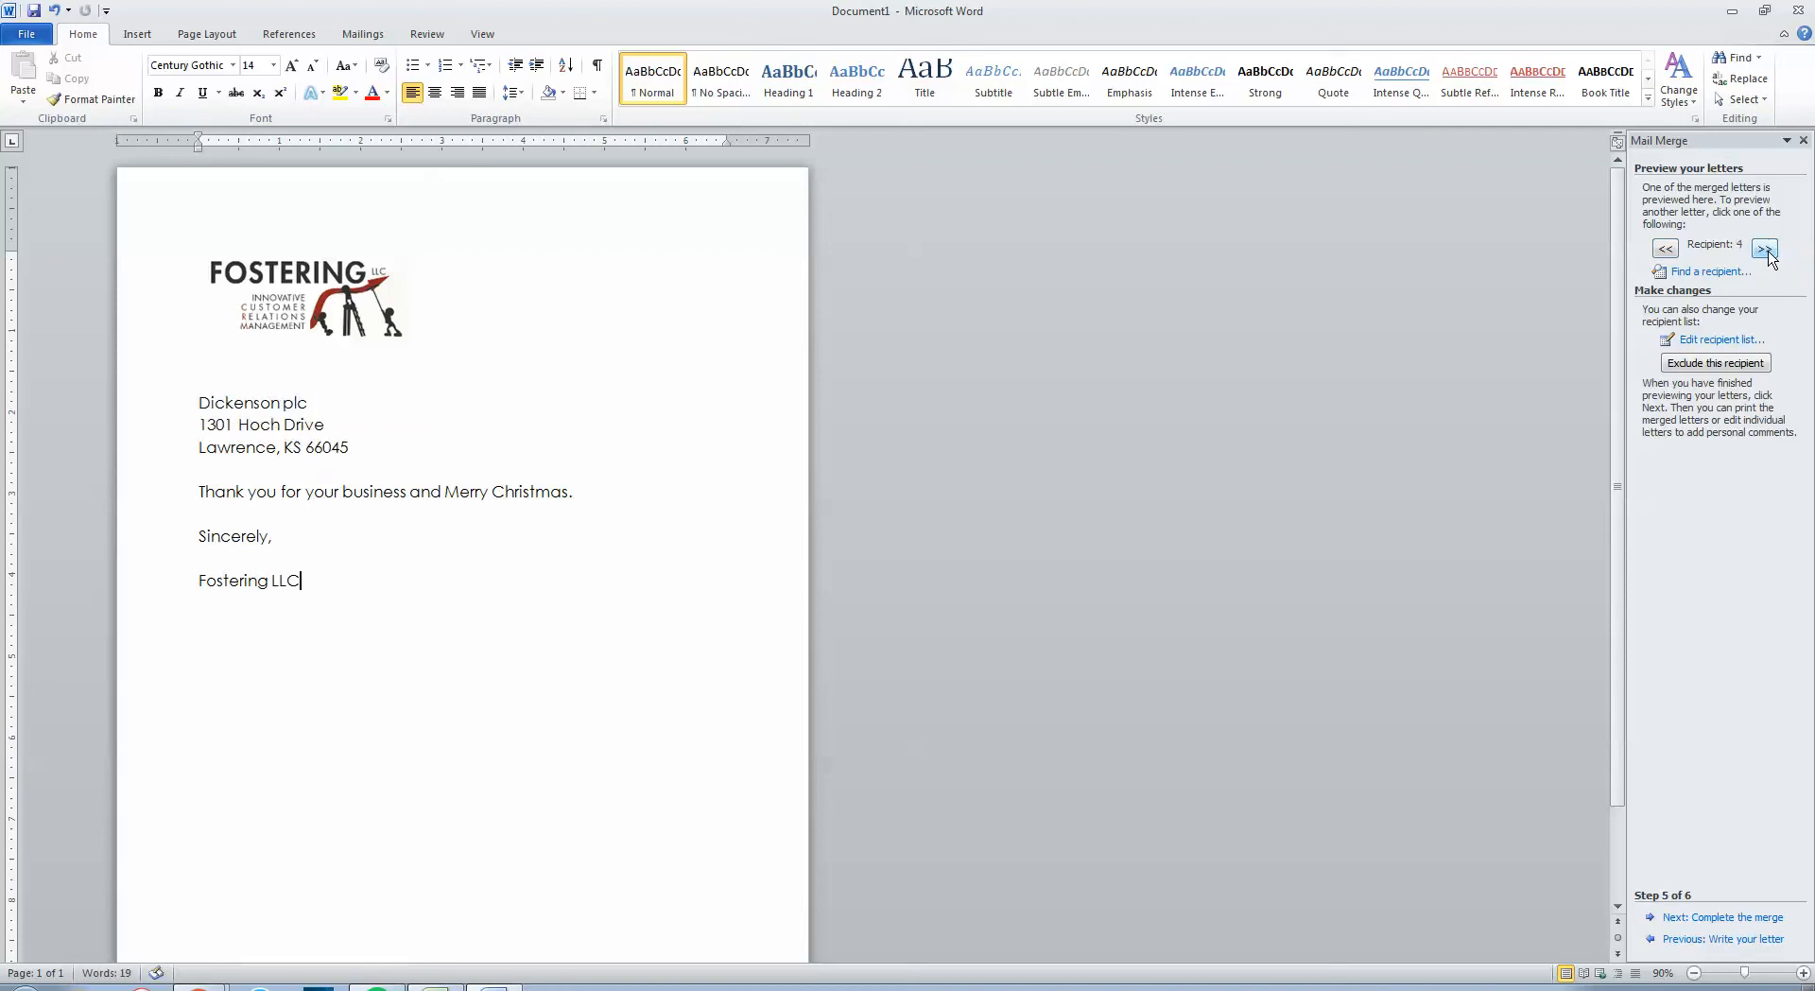
left_click(1766, 250)
left_click(1766, 251)
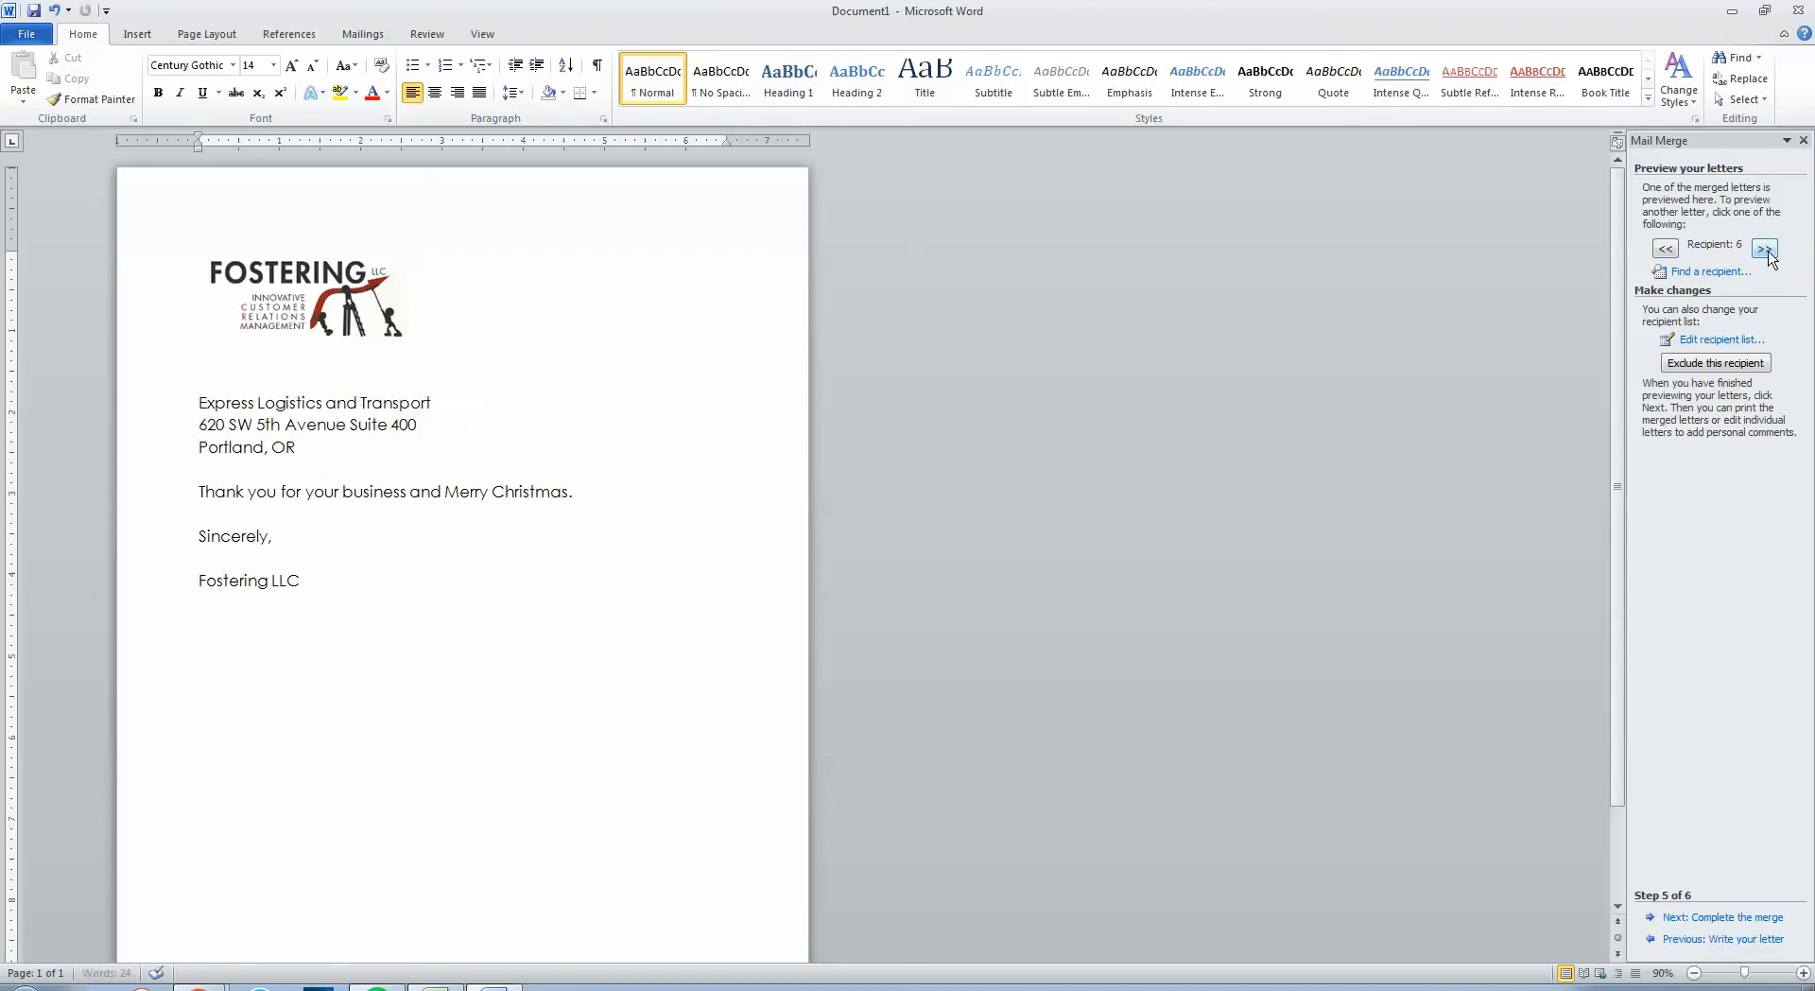
left_click(1764, 250)
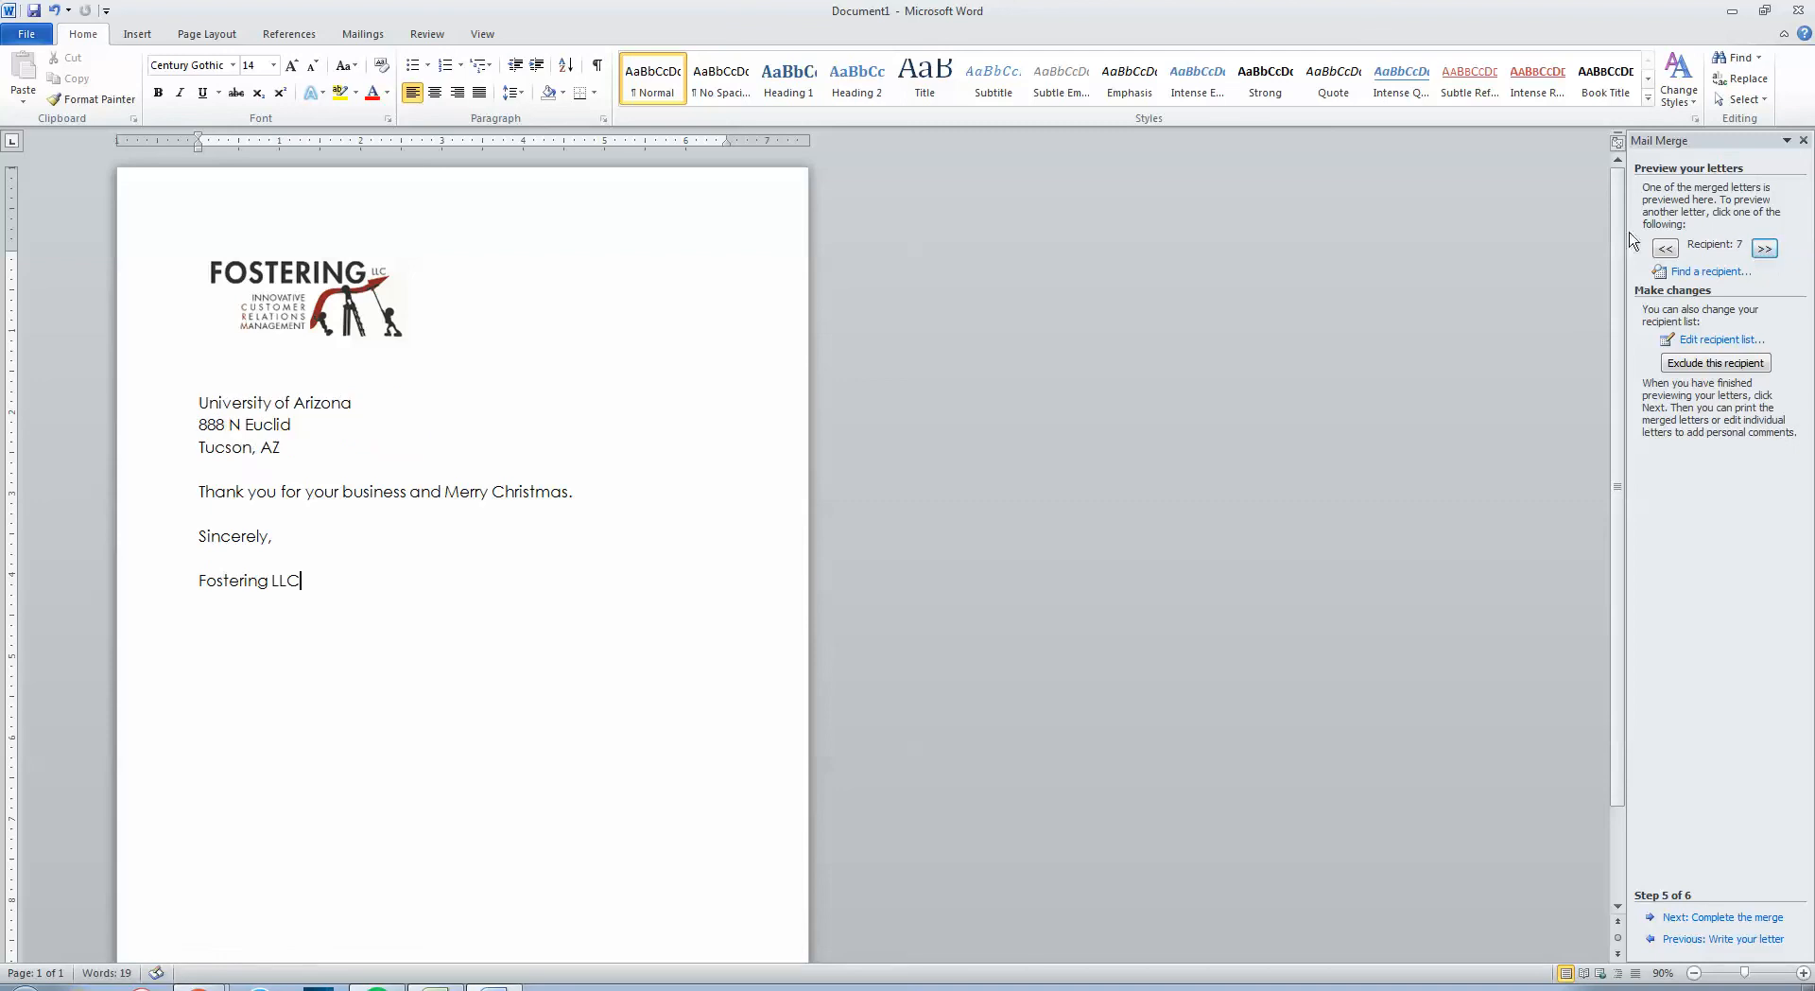
left_click(1663, 249)
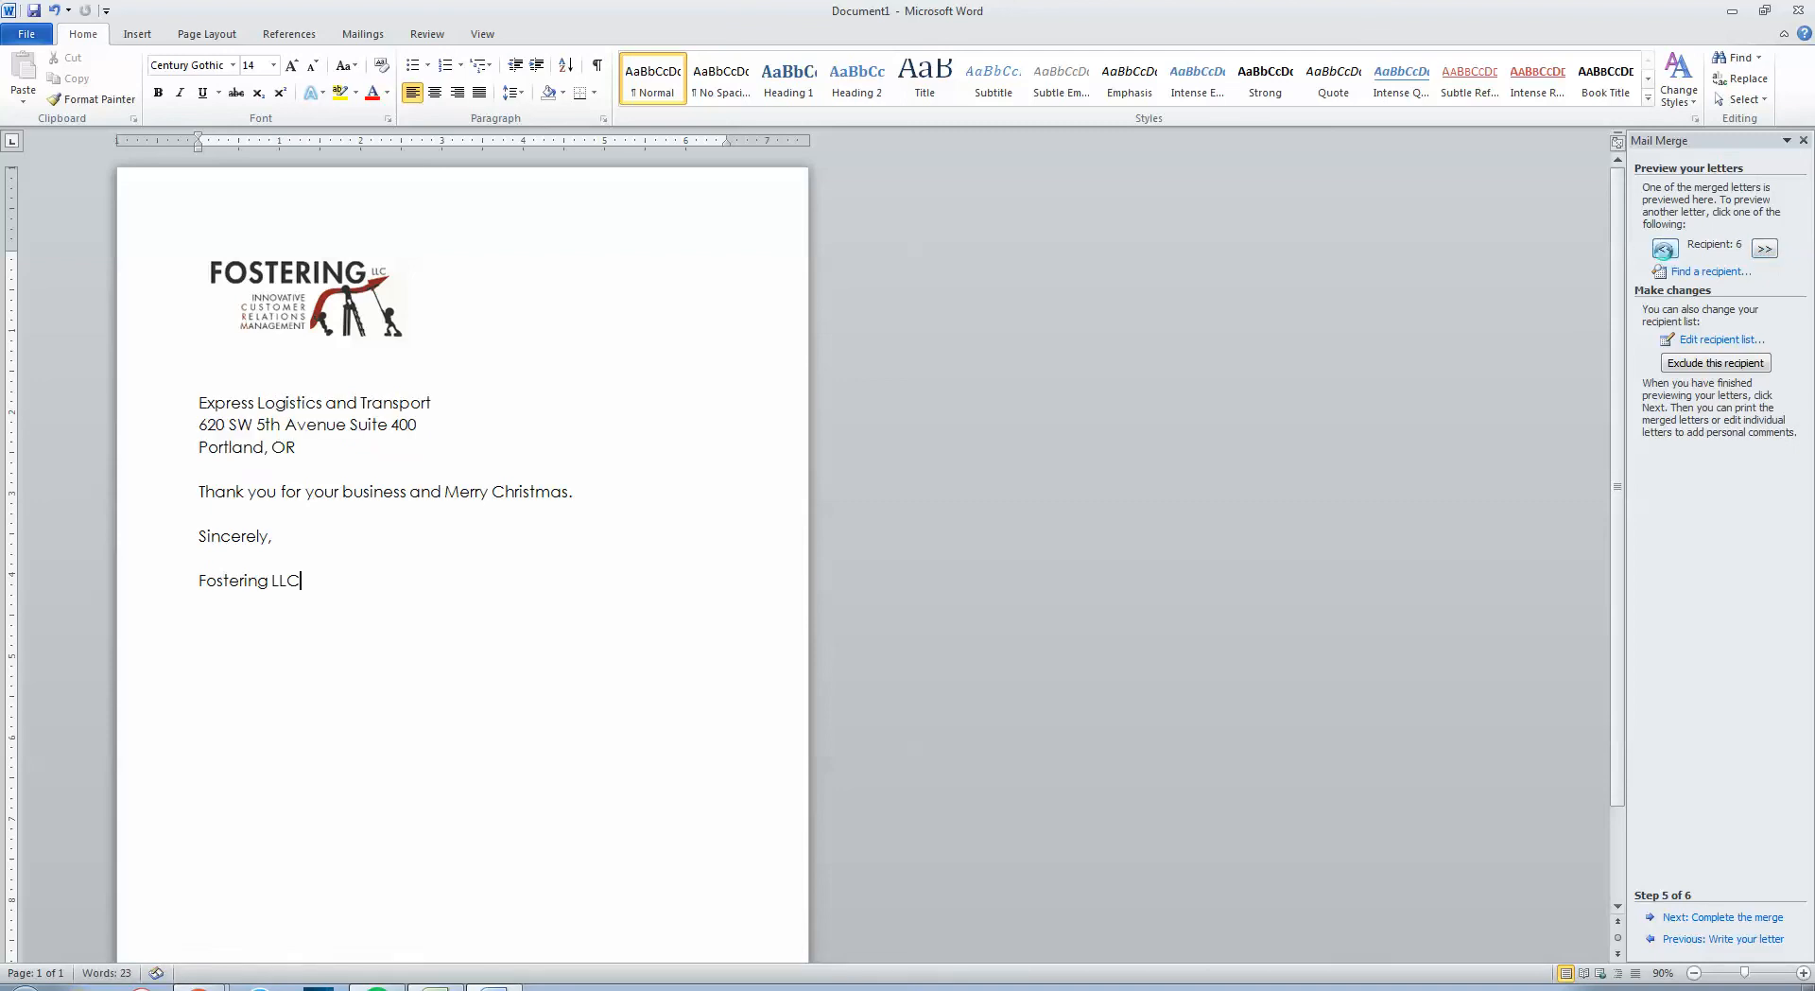
left_click(1664, 249)
left_click(1664, 250)
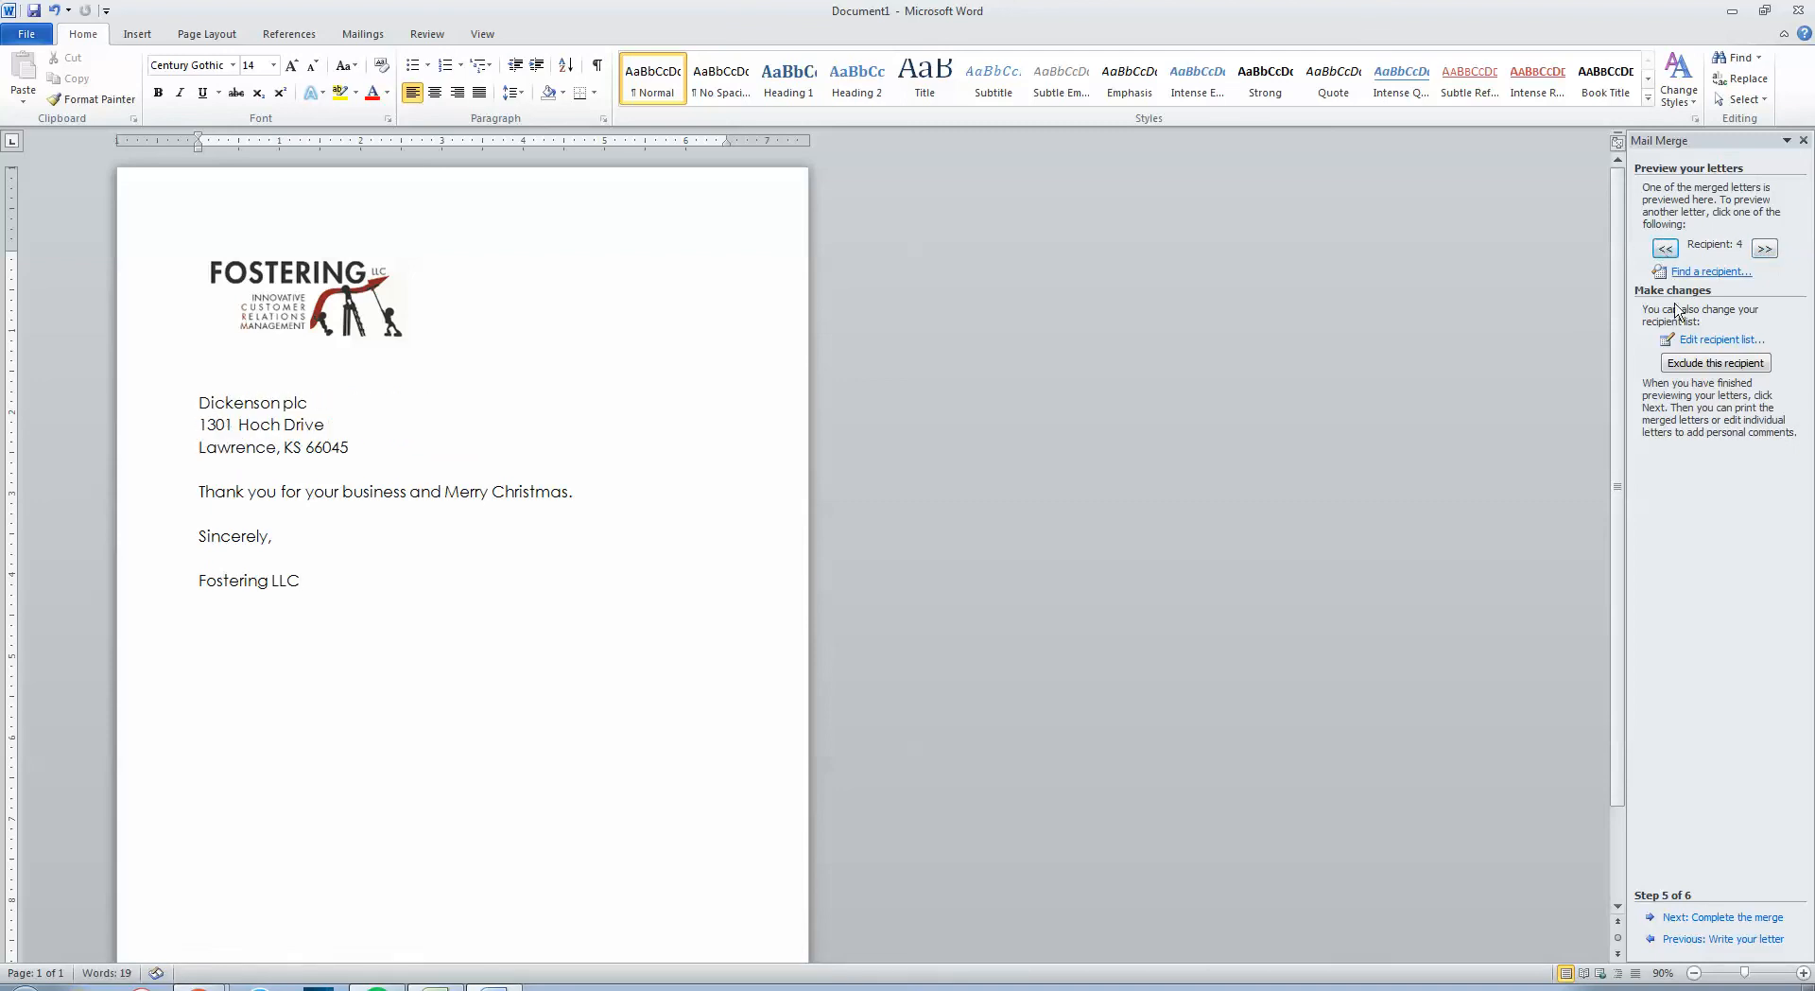
Advance the mail merge to its completion stage and review the print settings for all records without printing
left_click(1722, 917)
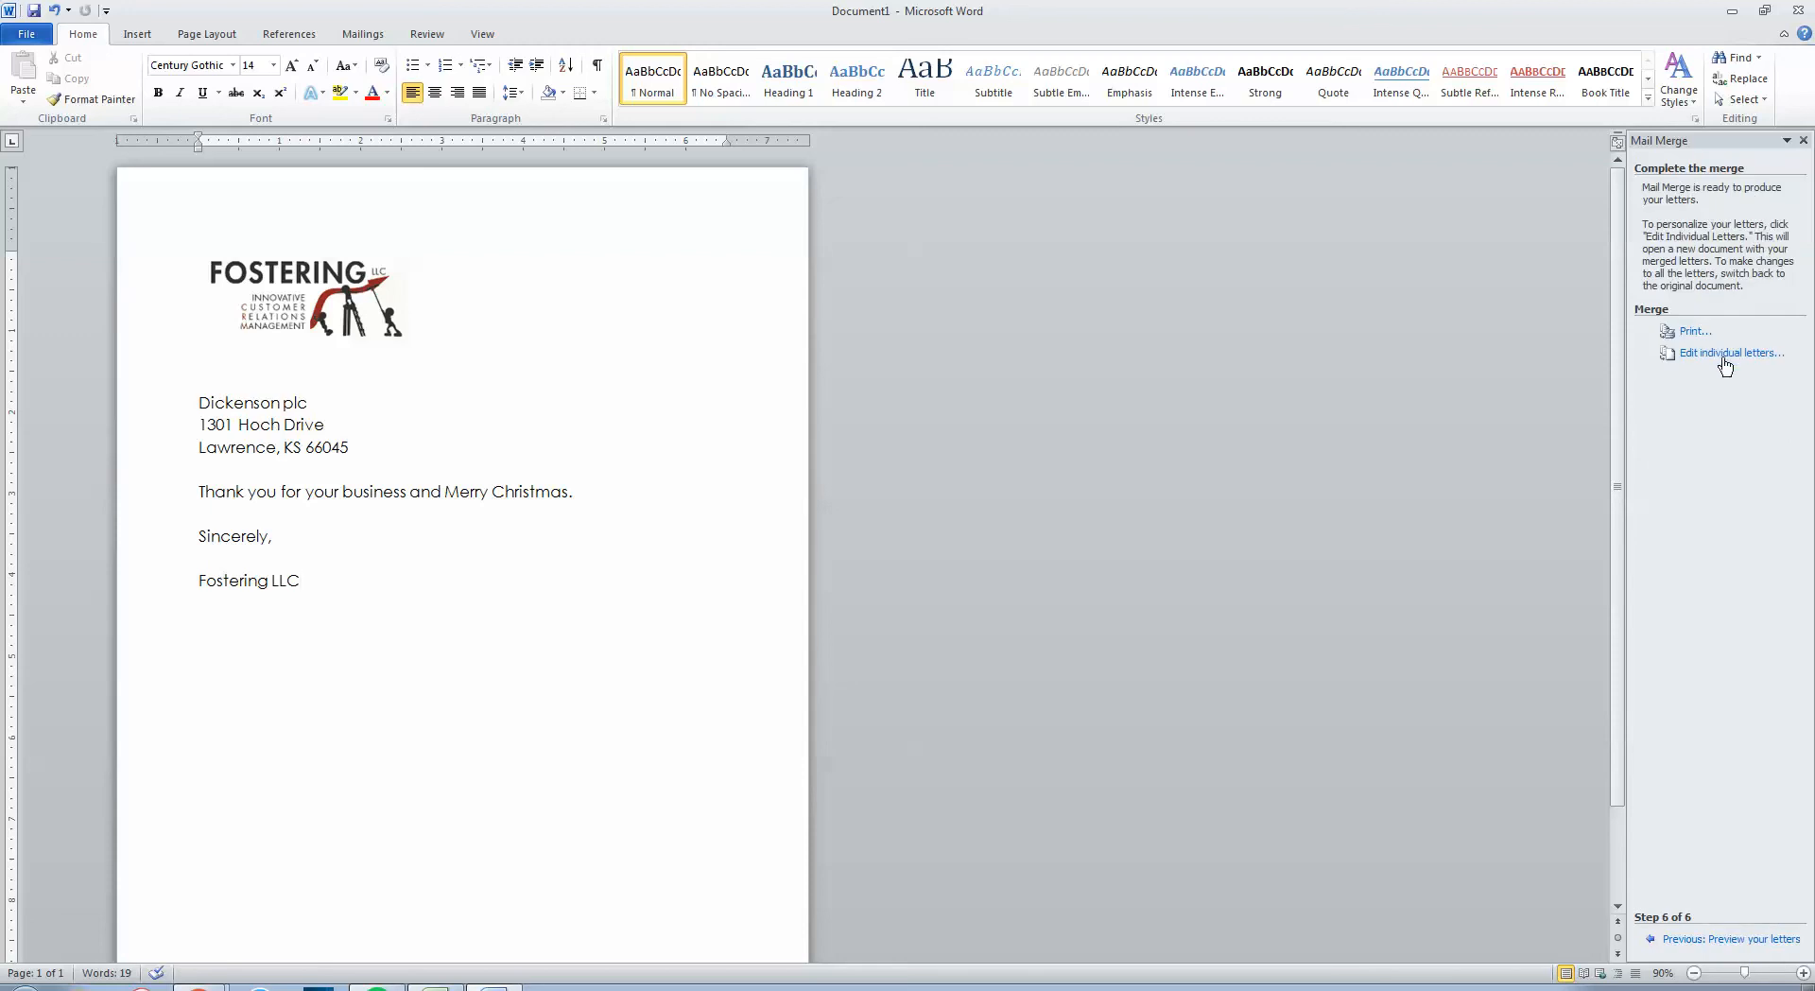
left_click(1692, 333)
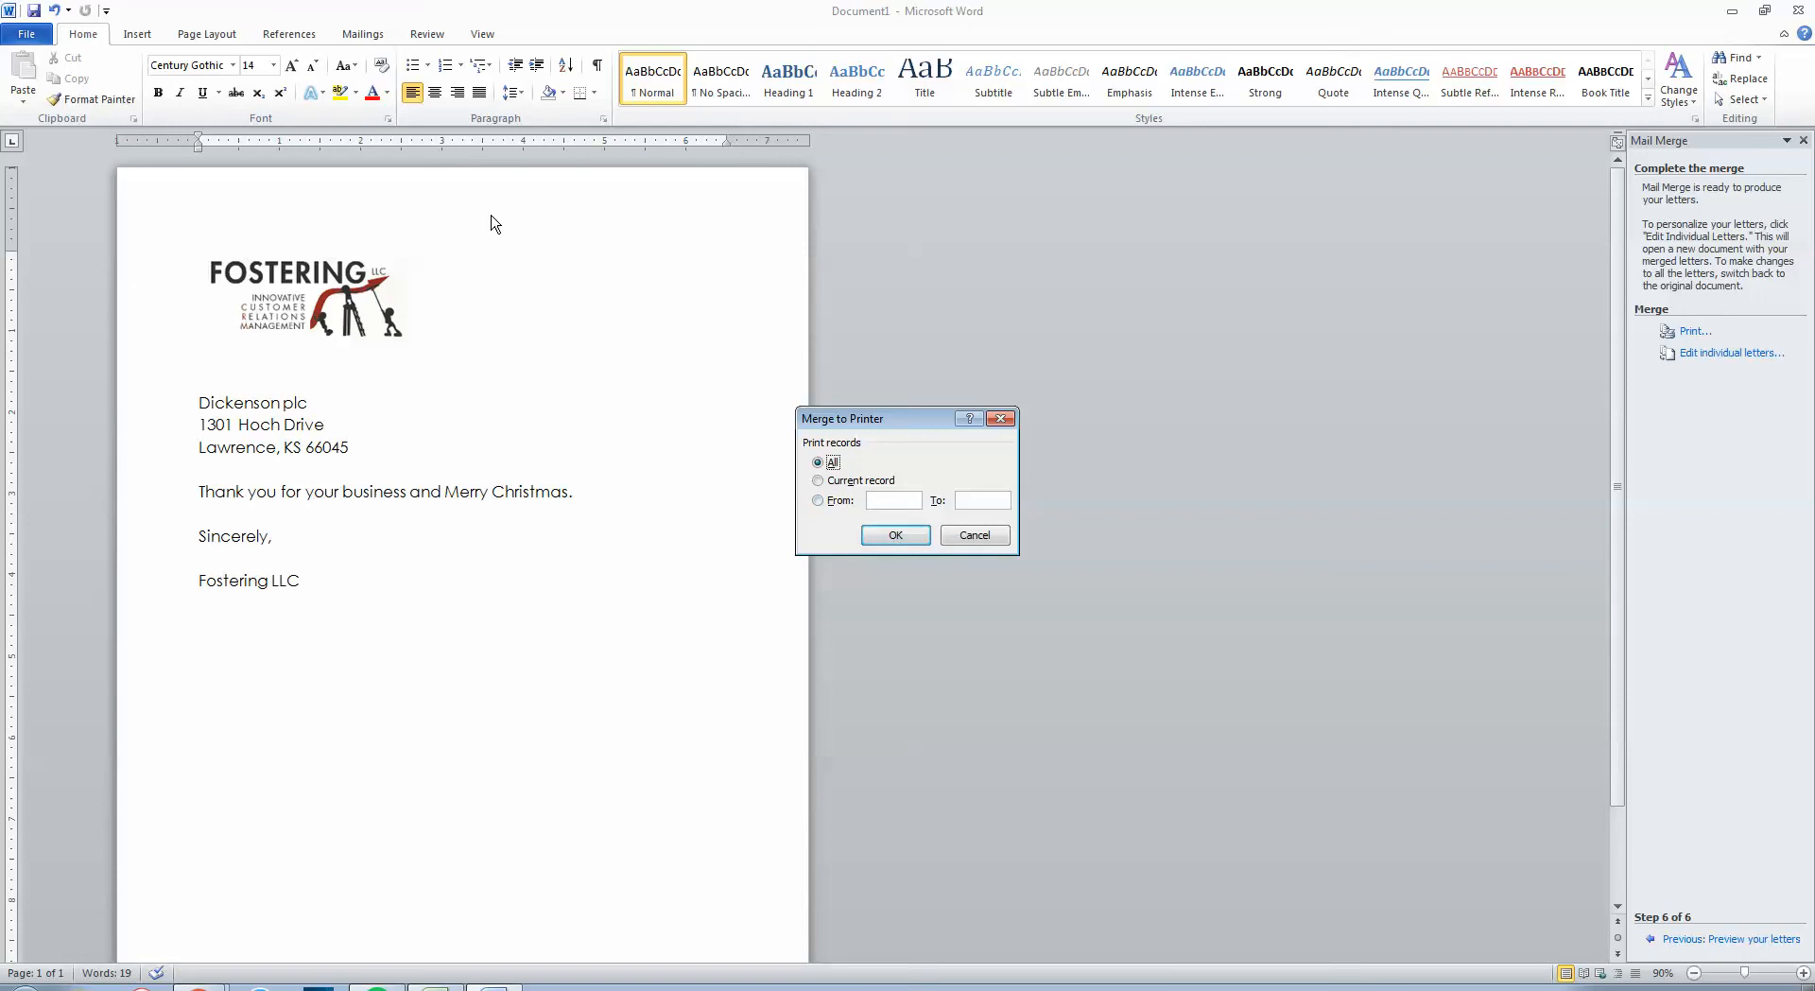
left_click(889, 536)
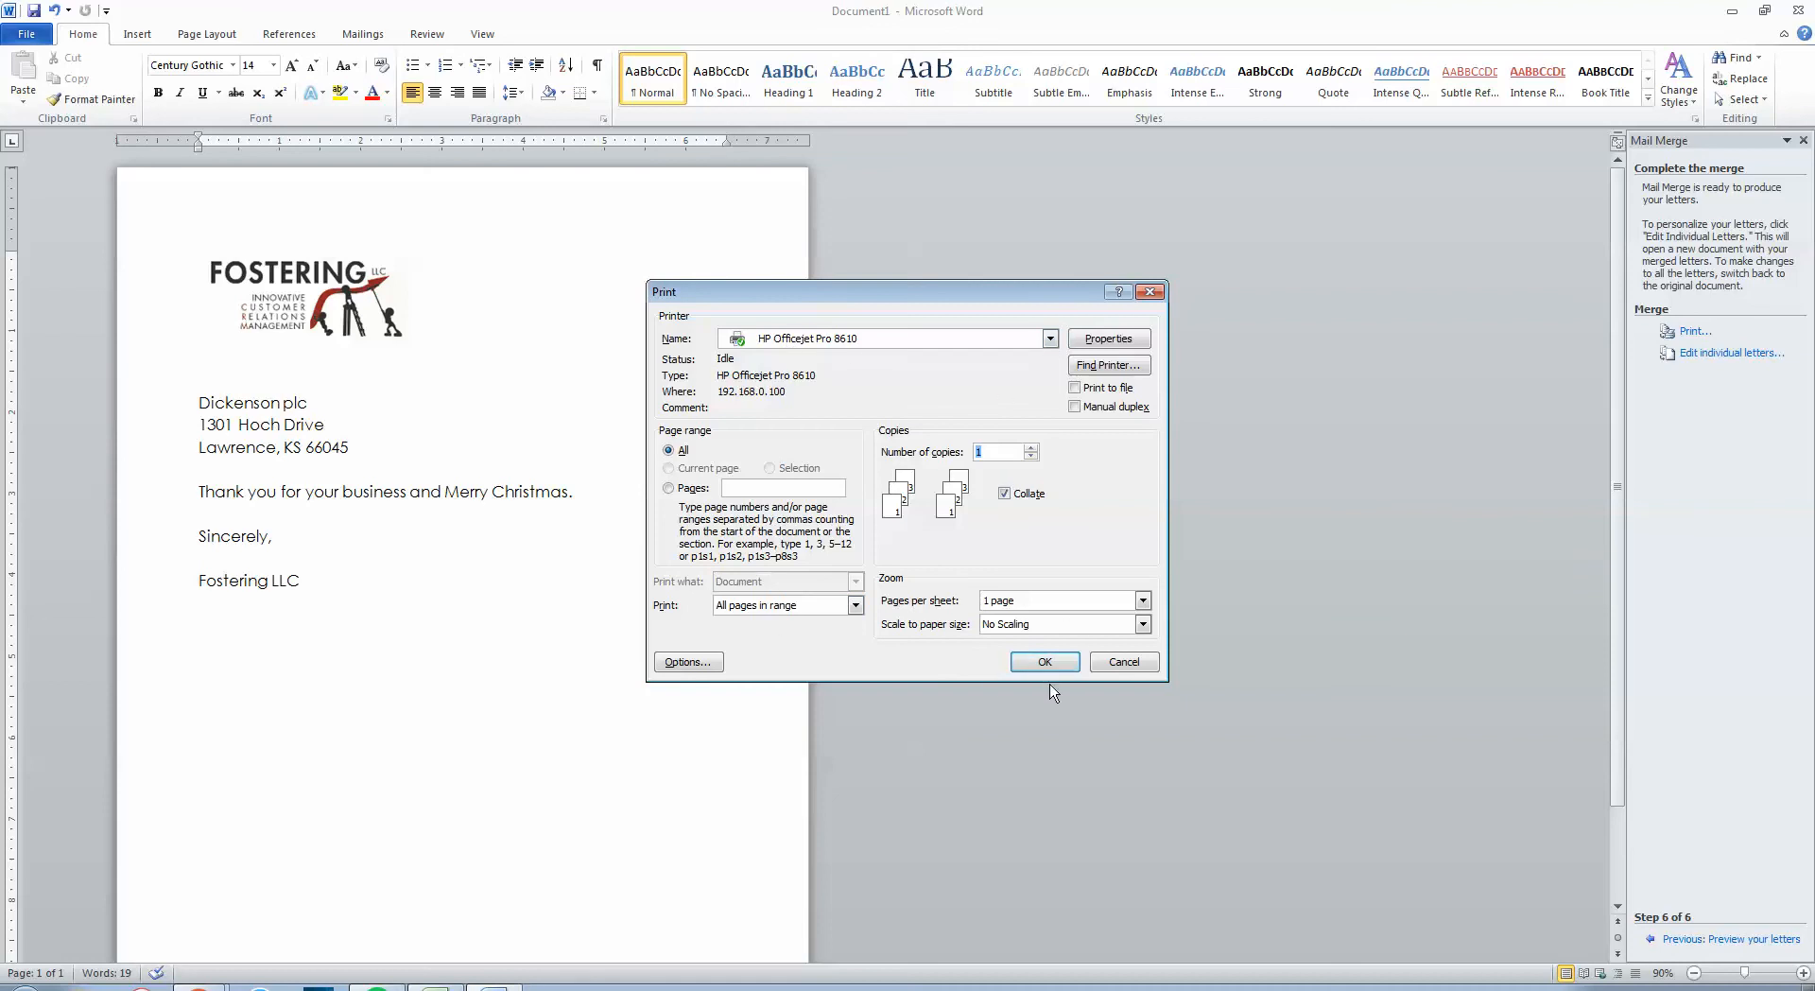
left_click(1122, 661)
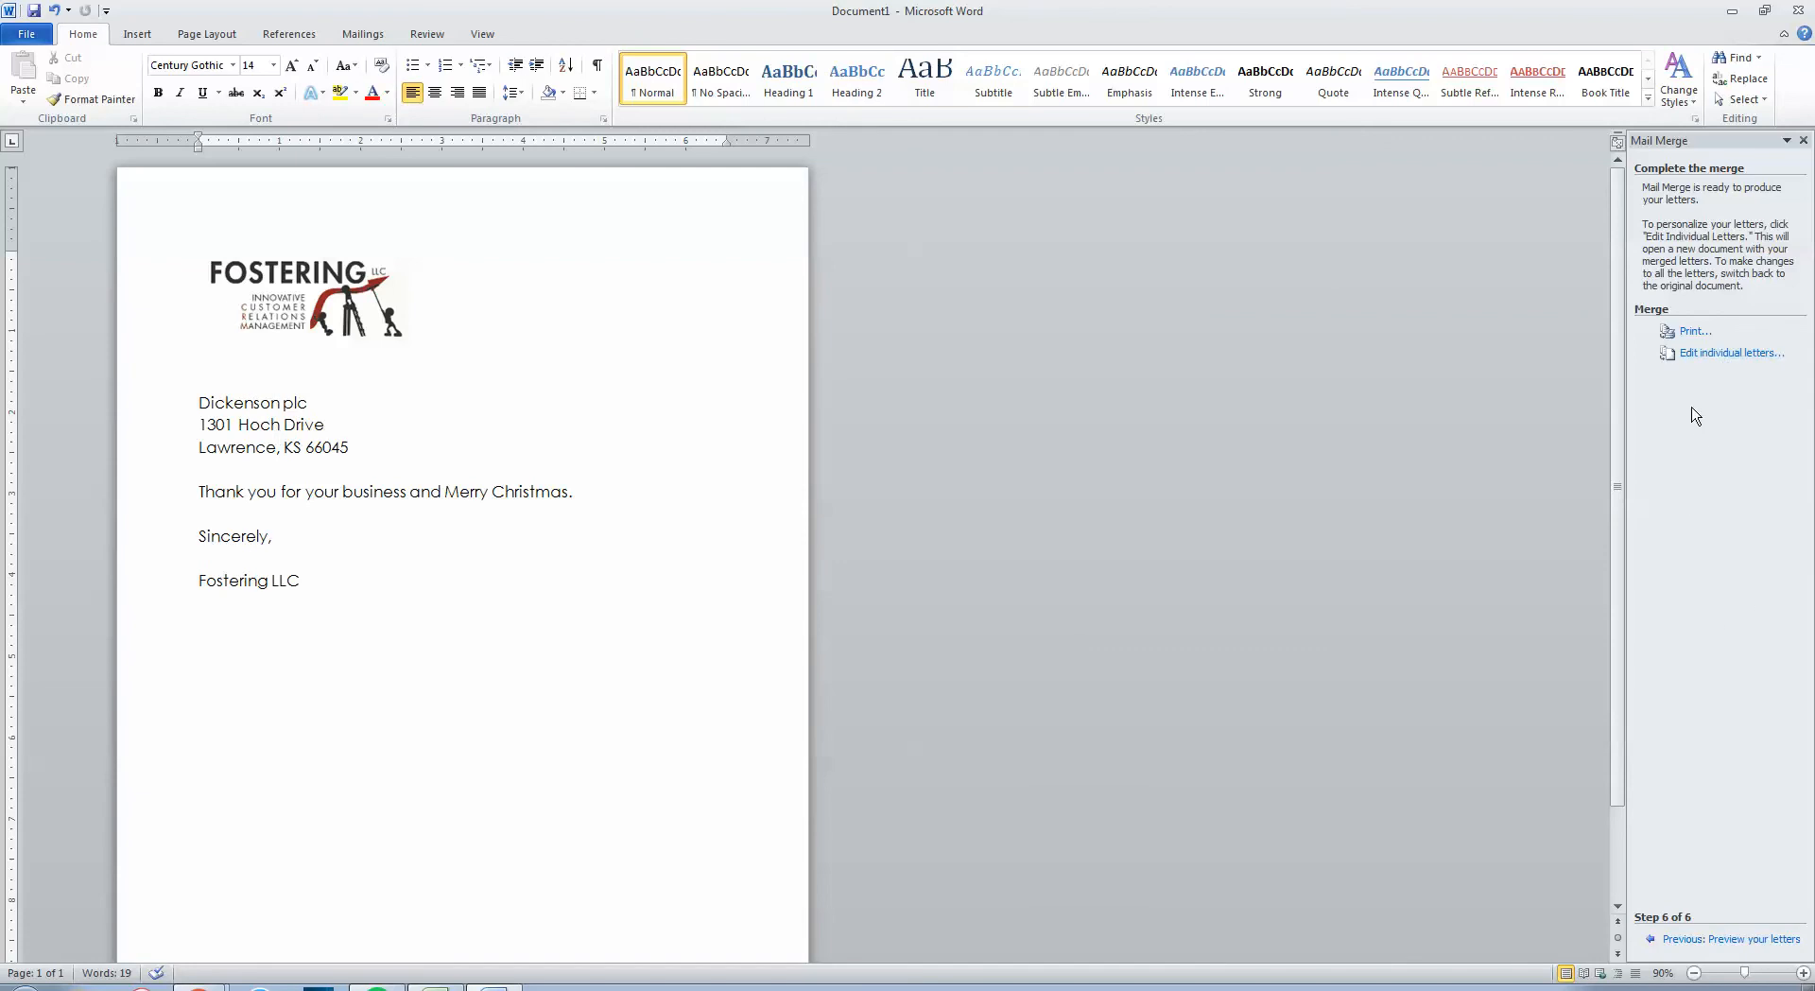
Merge all records into a new document of individual letters and look through the resulting pages
left_click(1700, 358)
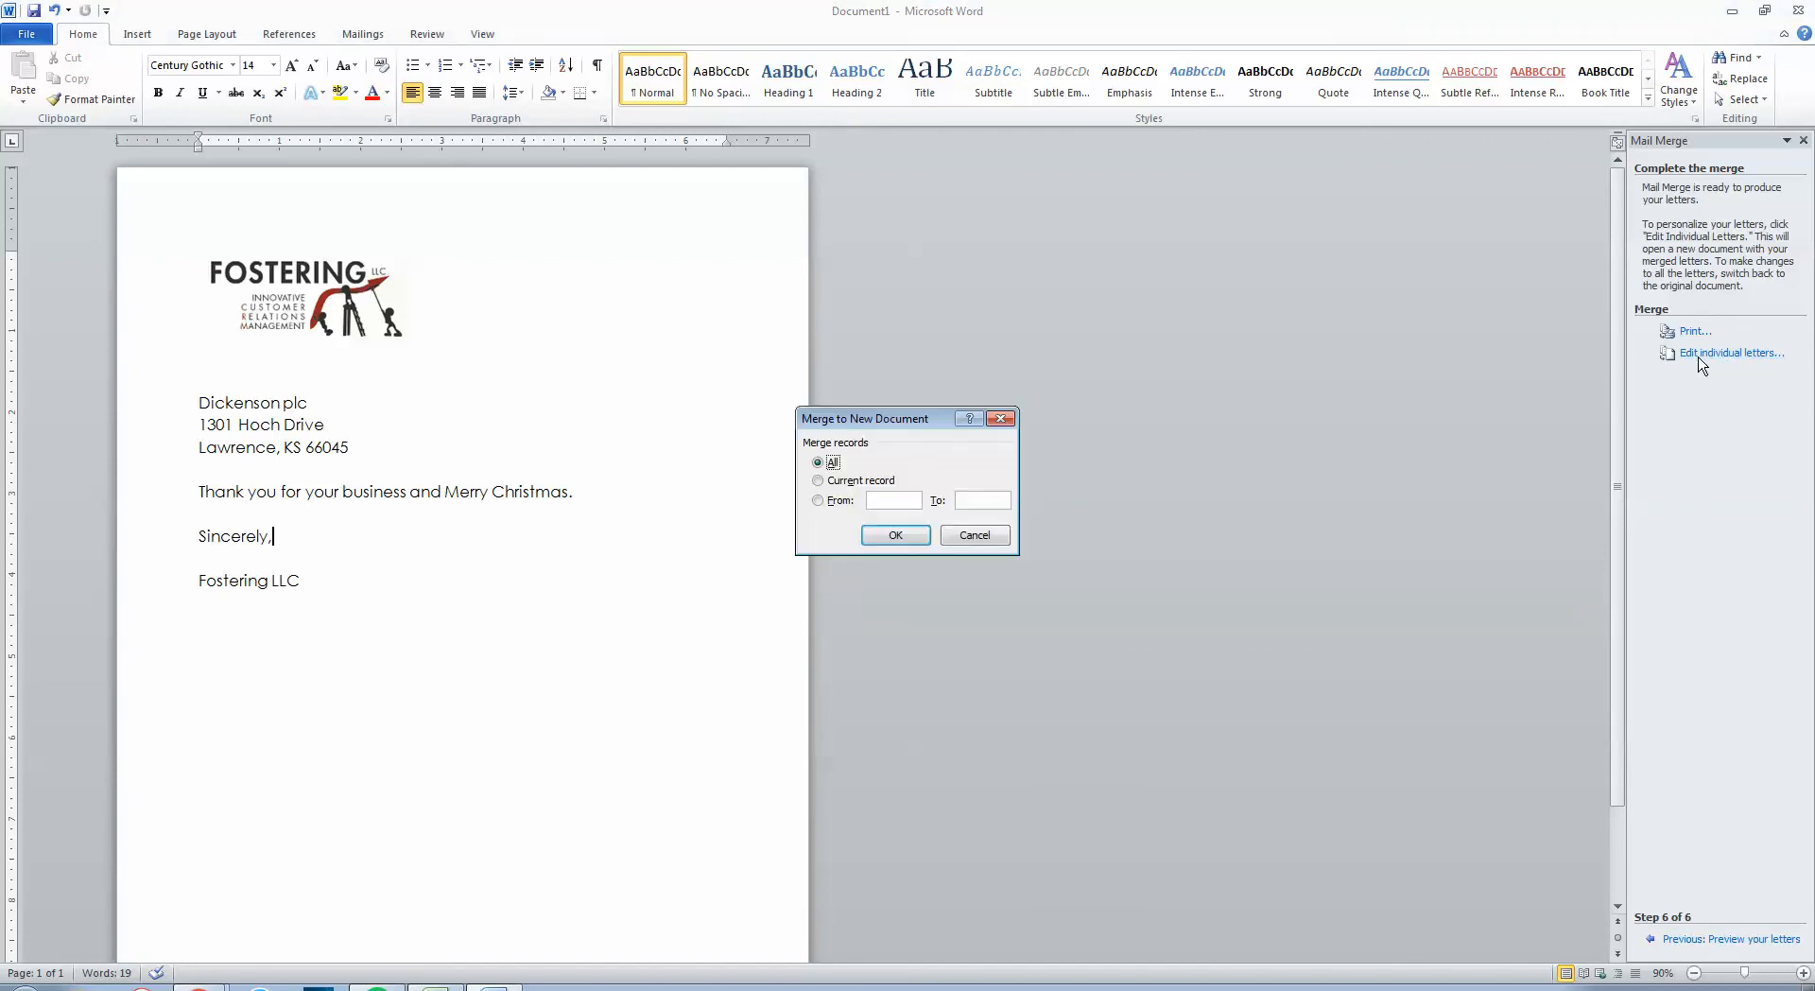
left_click(895, 537)
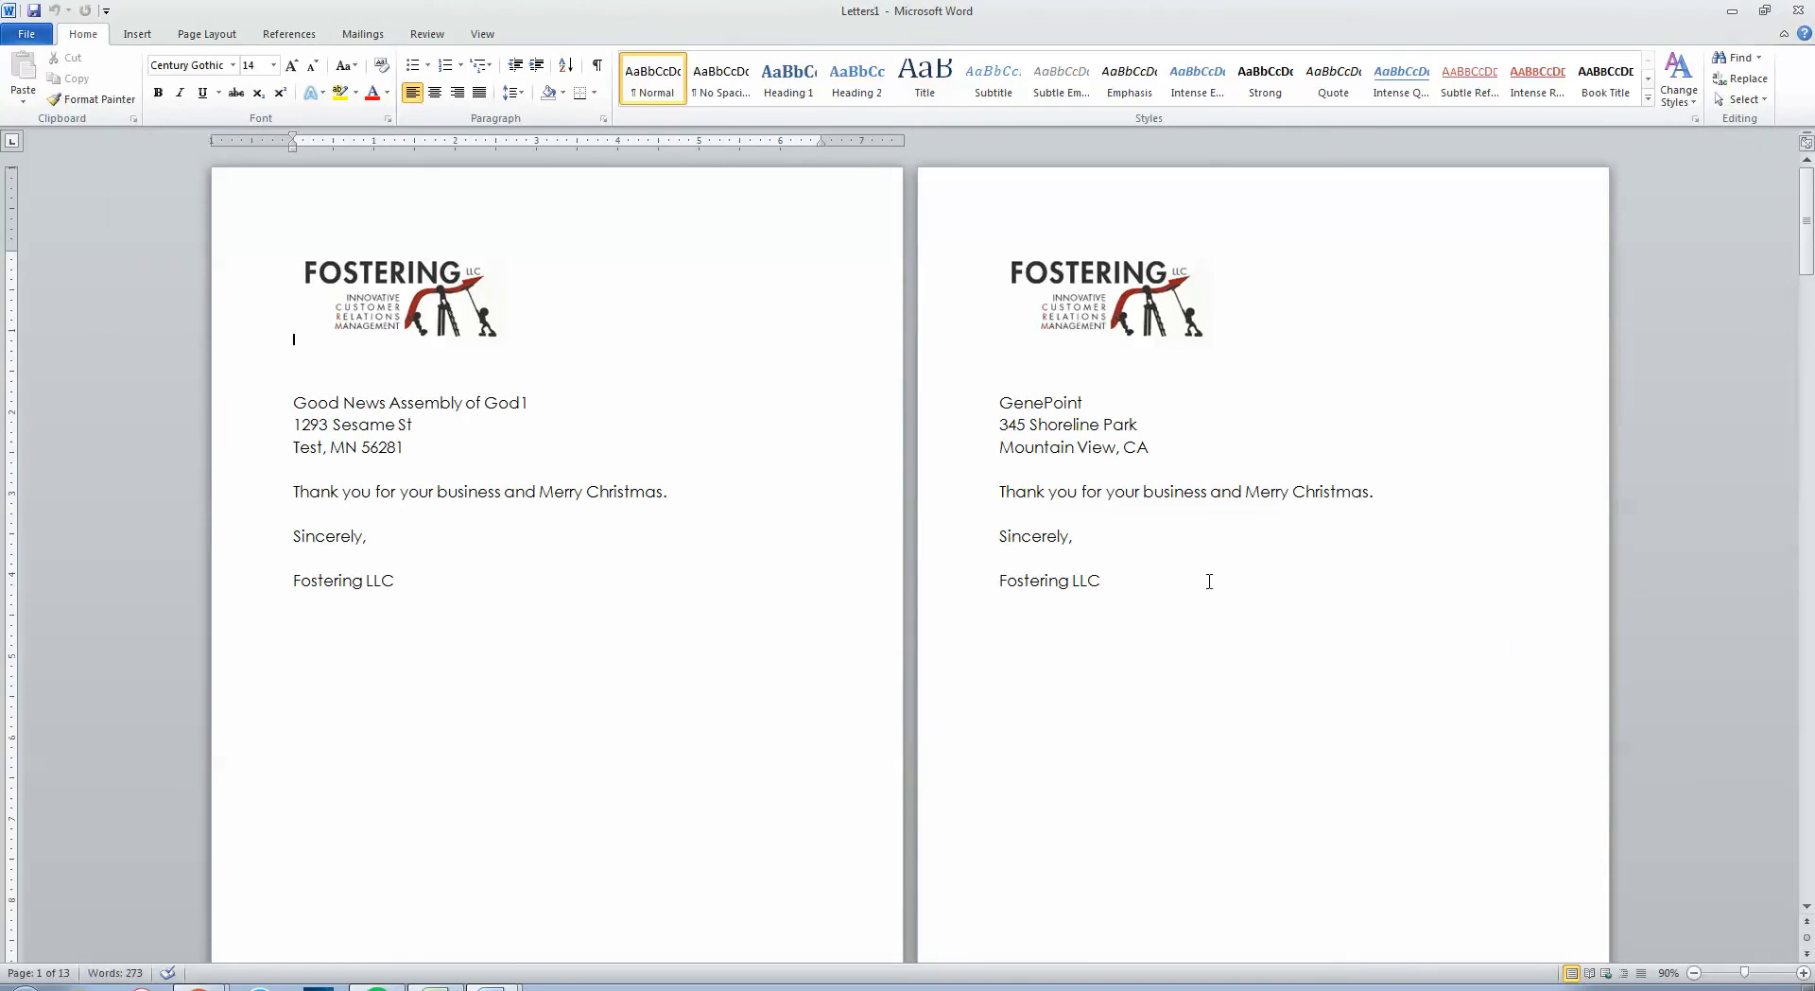
scroll(1206, 581, "down", 3)
scroll(1206, 582, "up", 3)
scroll(818, 503, "down", 20)
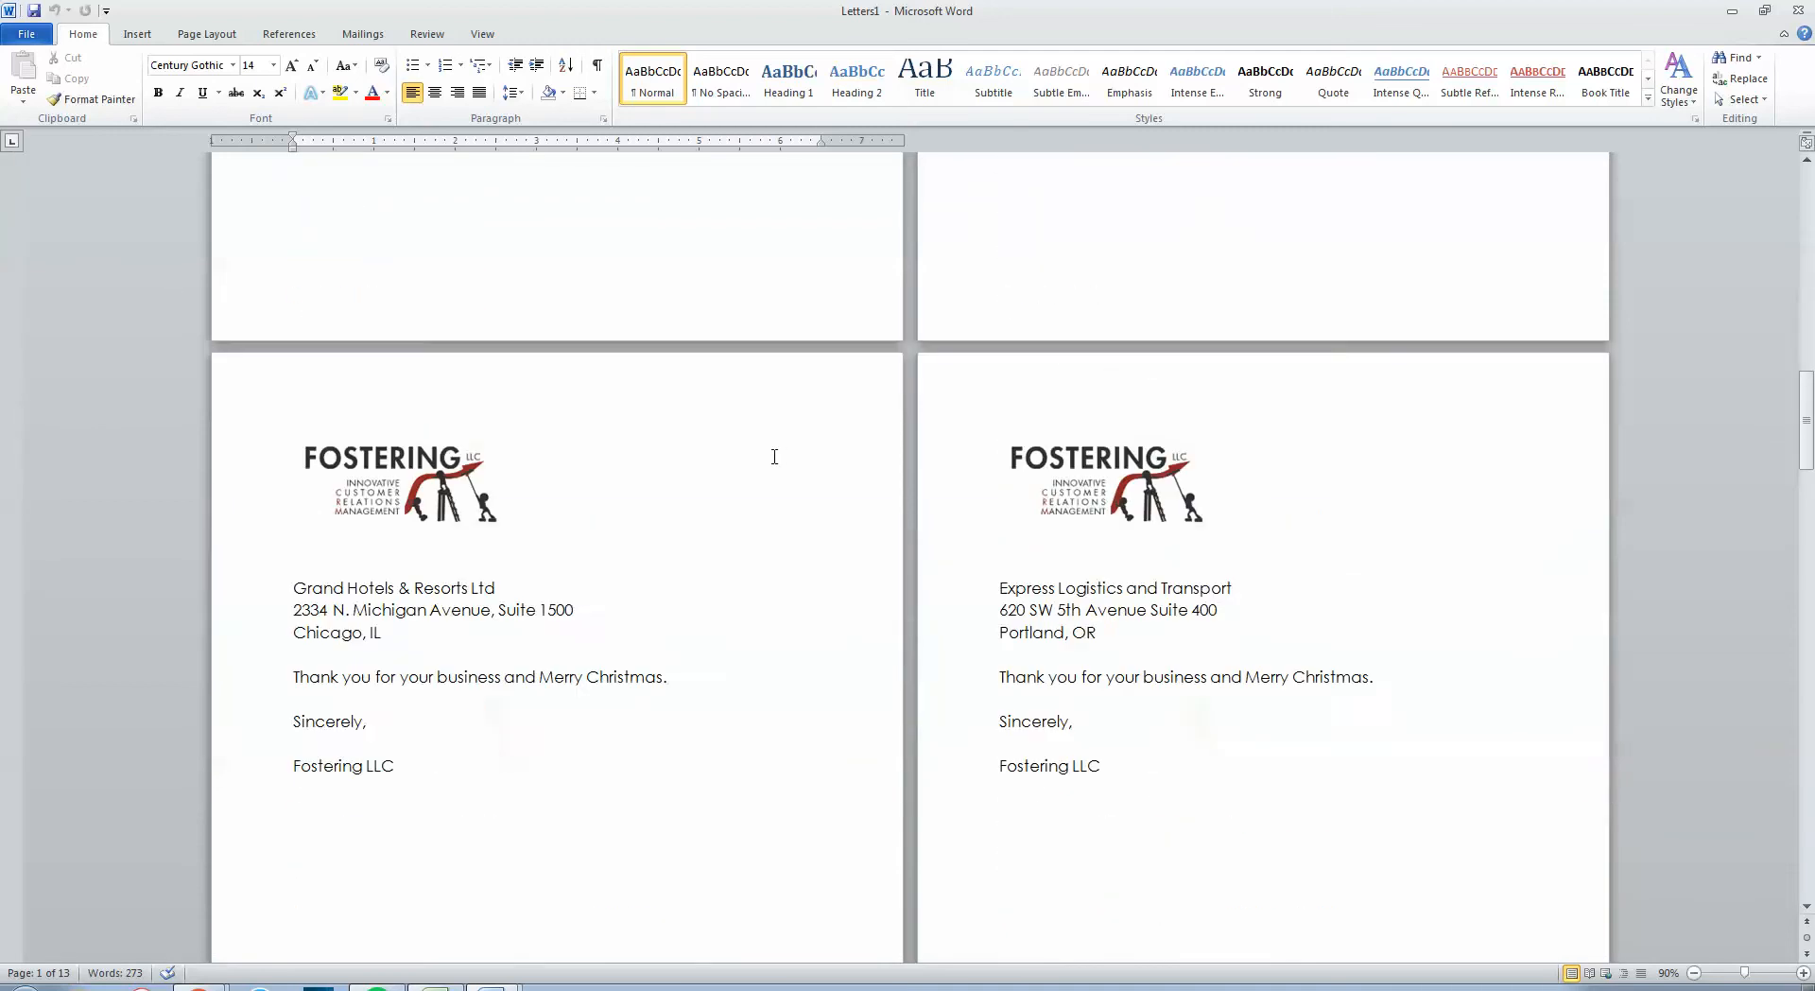
scroll(774, 457, "down", 15)
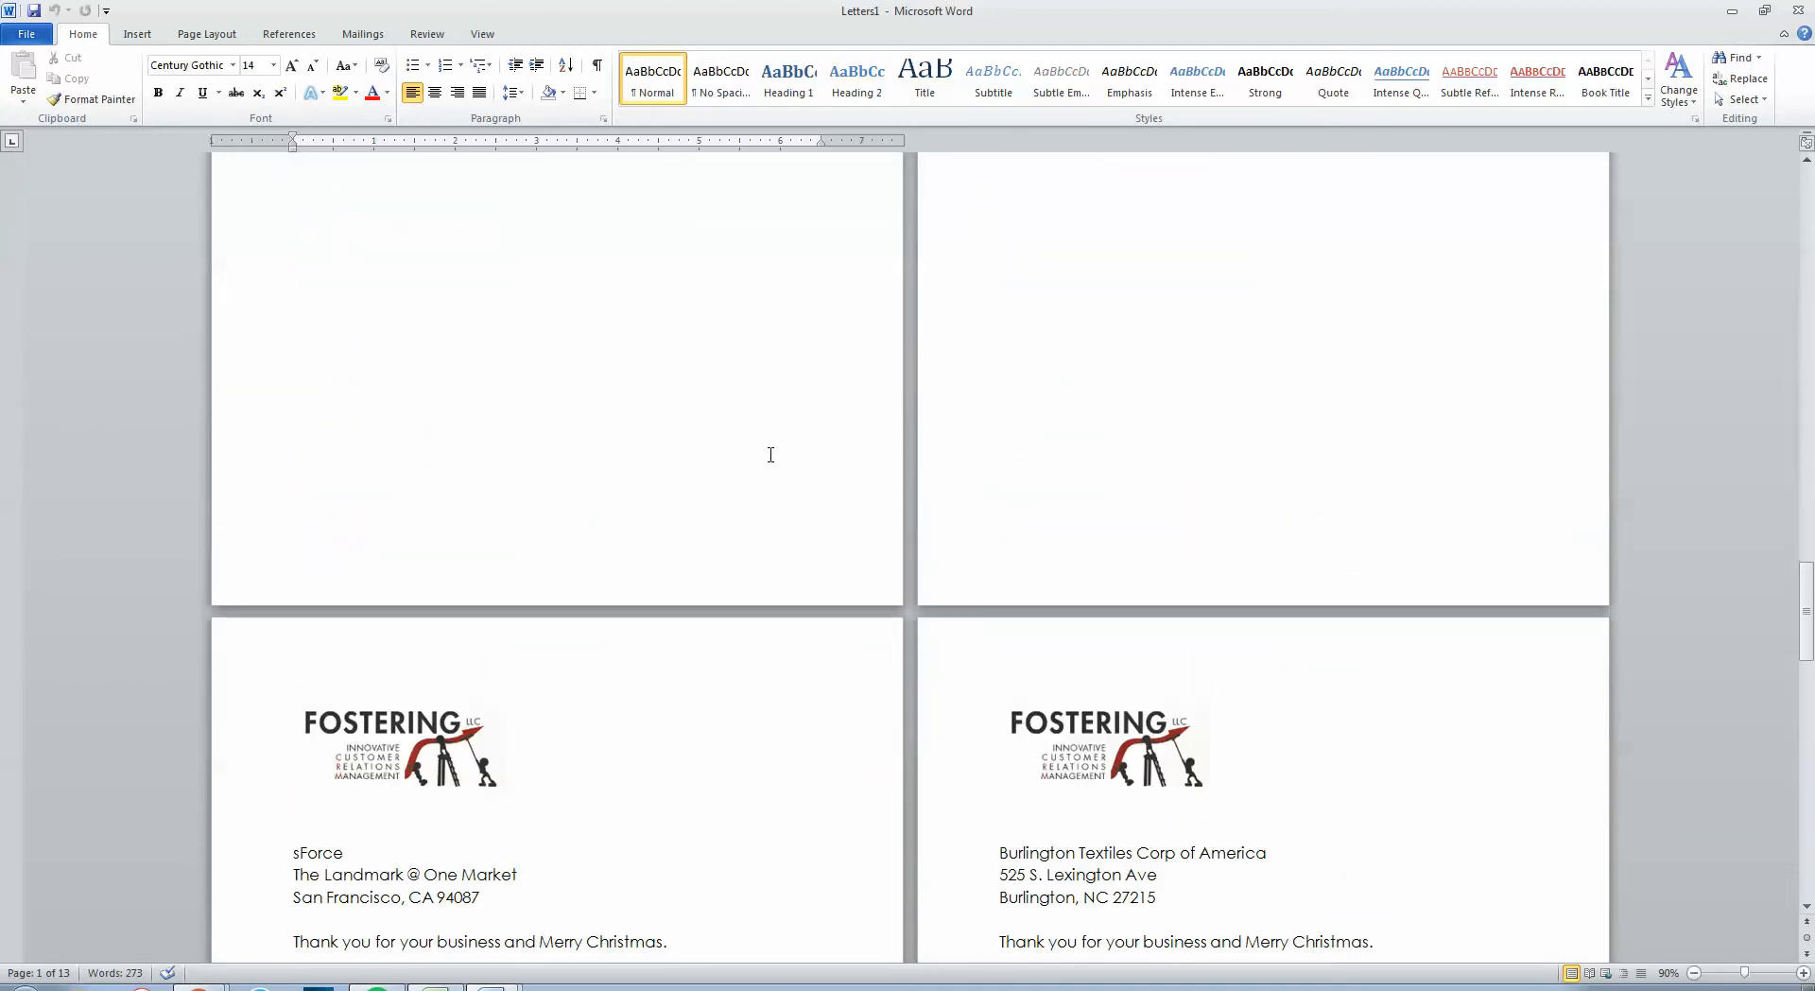
scroll(770, 455, "down", 1)
scroll(770, 455, "up", 10)
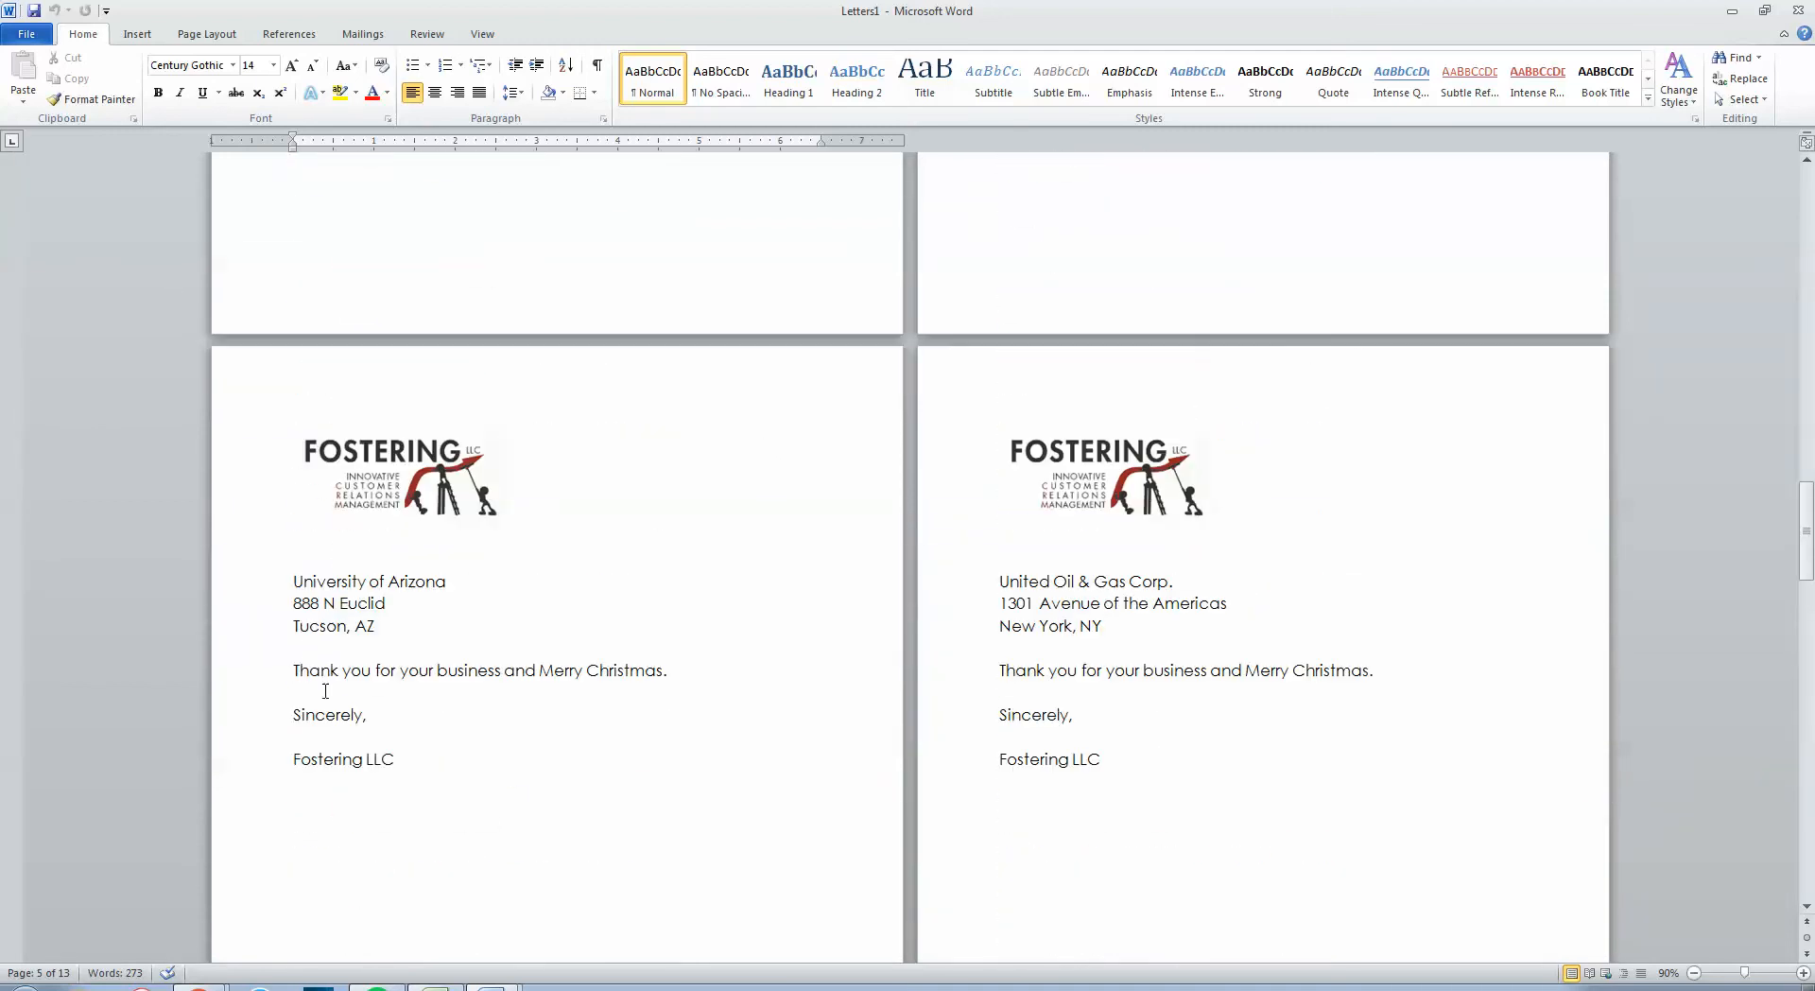
Insert a "Dear" greeting with the recipient's first name and a comma above the body of the University of Arizona letter
left_click(299, 670)
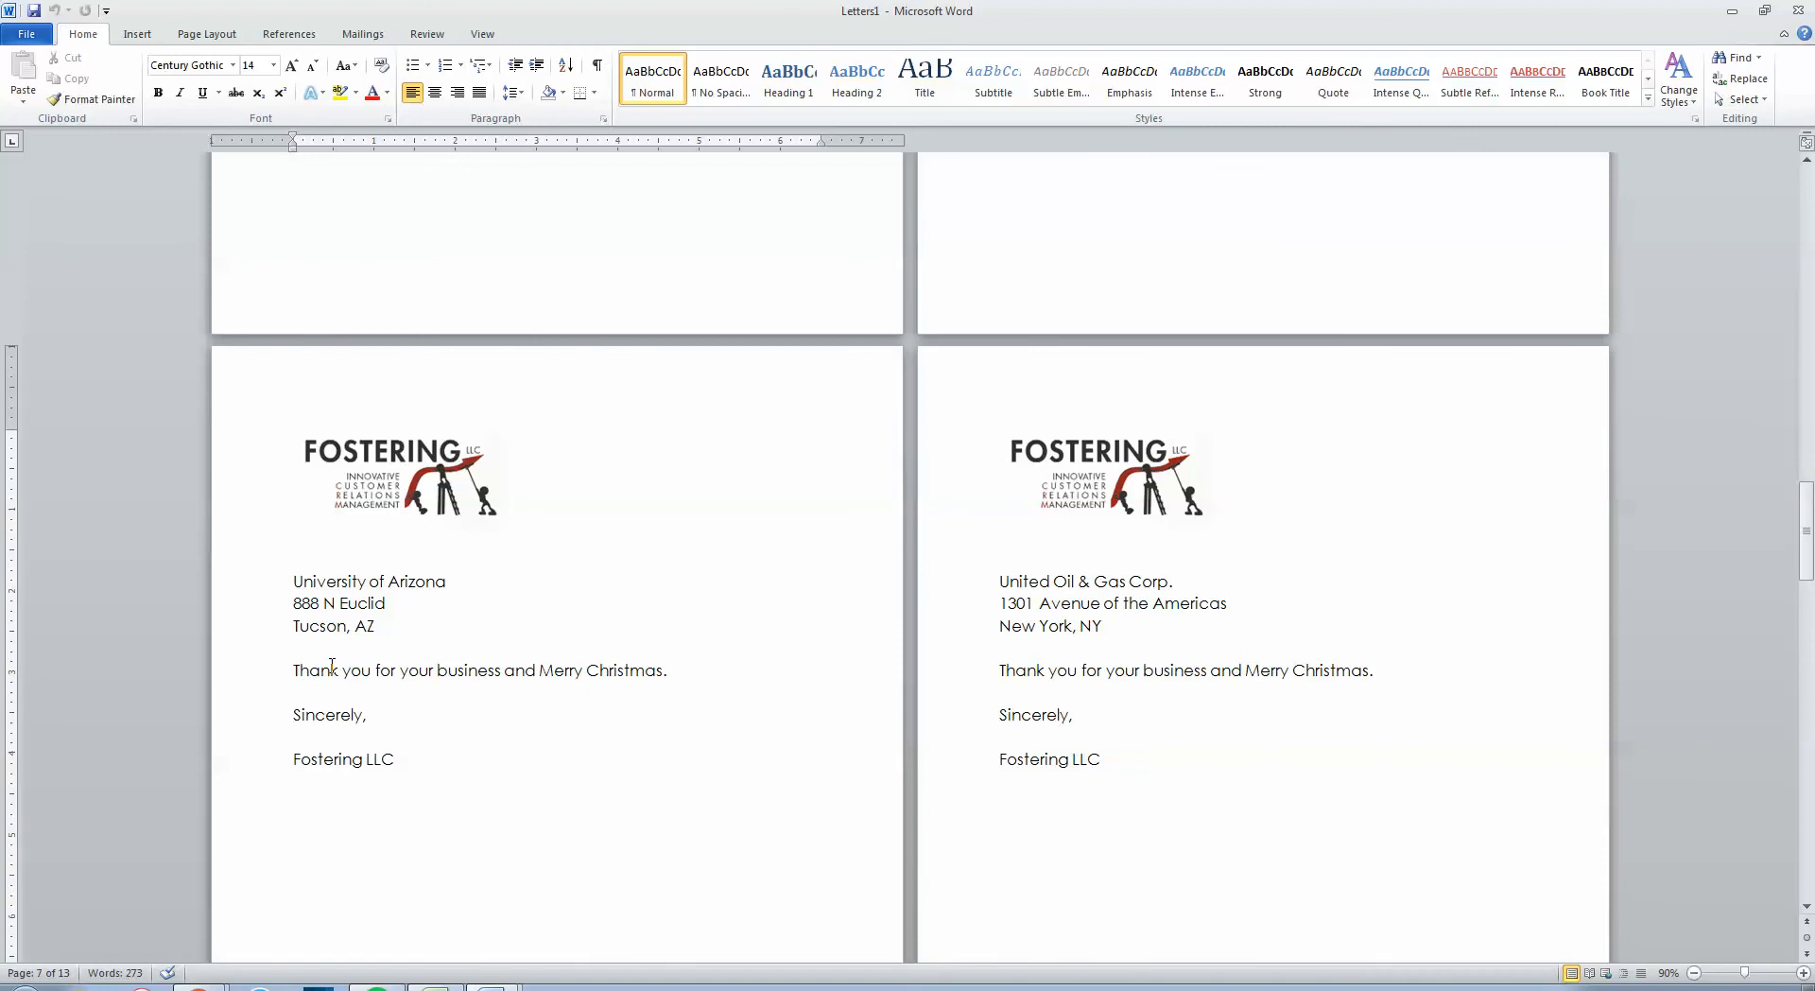
key("Return")
key("Return")
key("Return")
key("Up")
key("Up")
type("D")
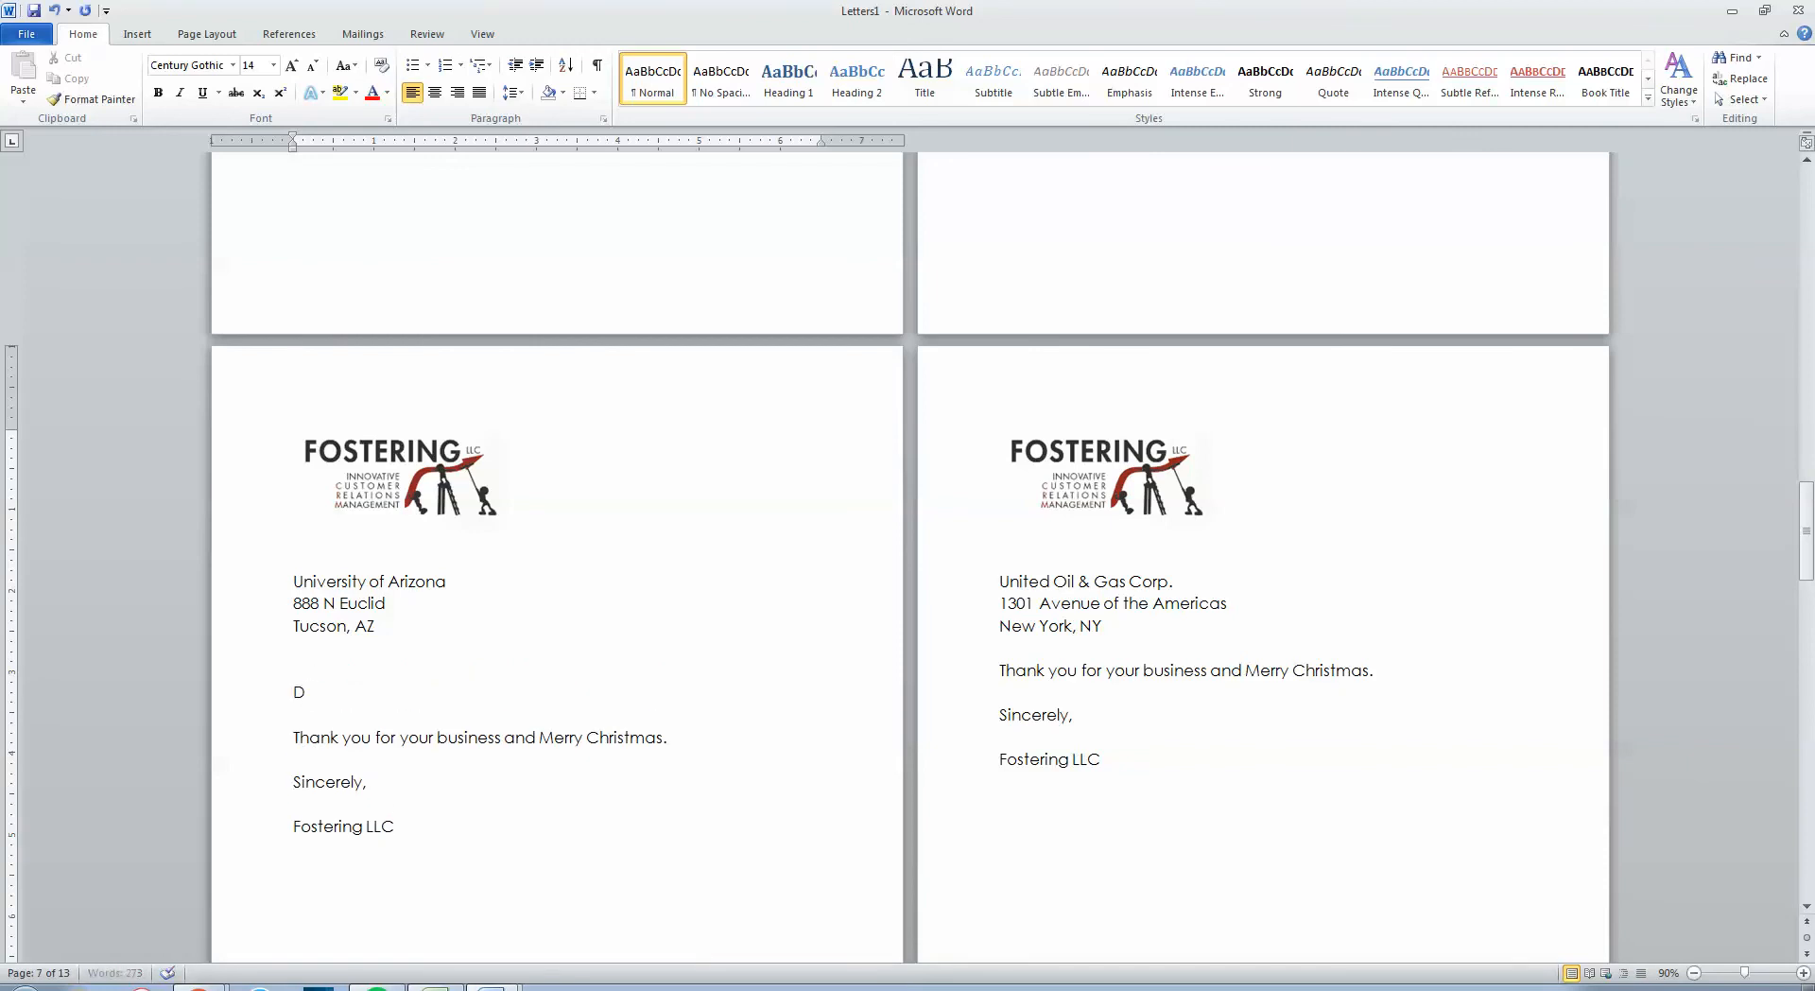
type("ear Bob,")
key("Return")
key("BackSpace")
scroll(1140, 661, "up", 15)
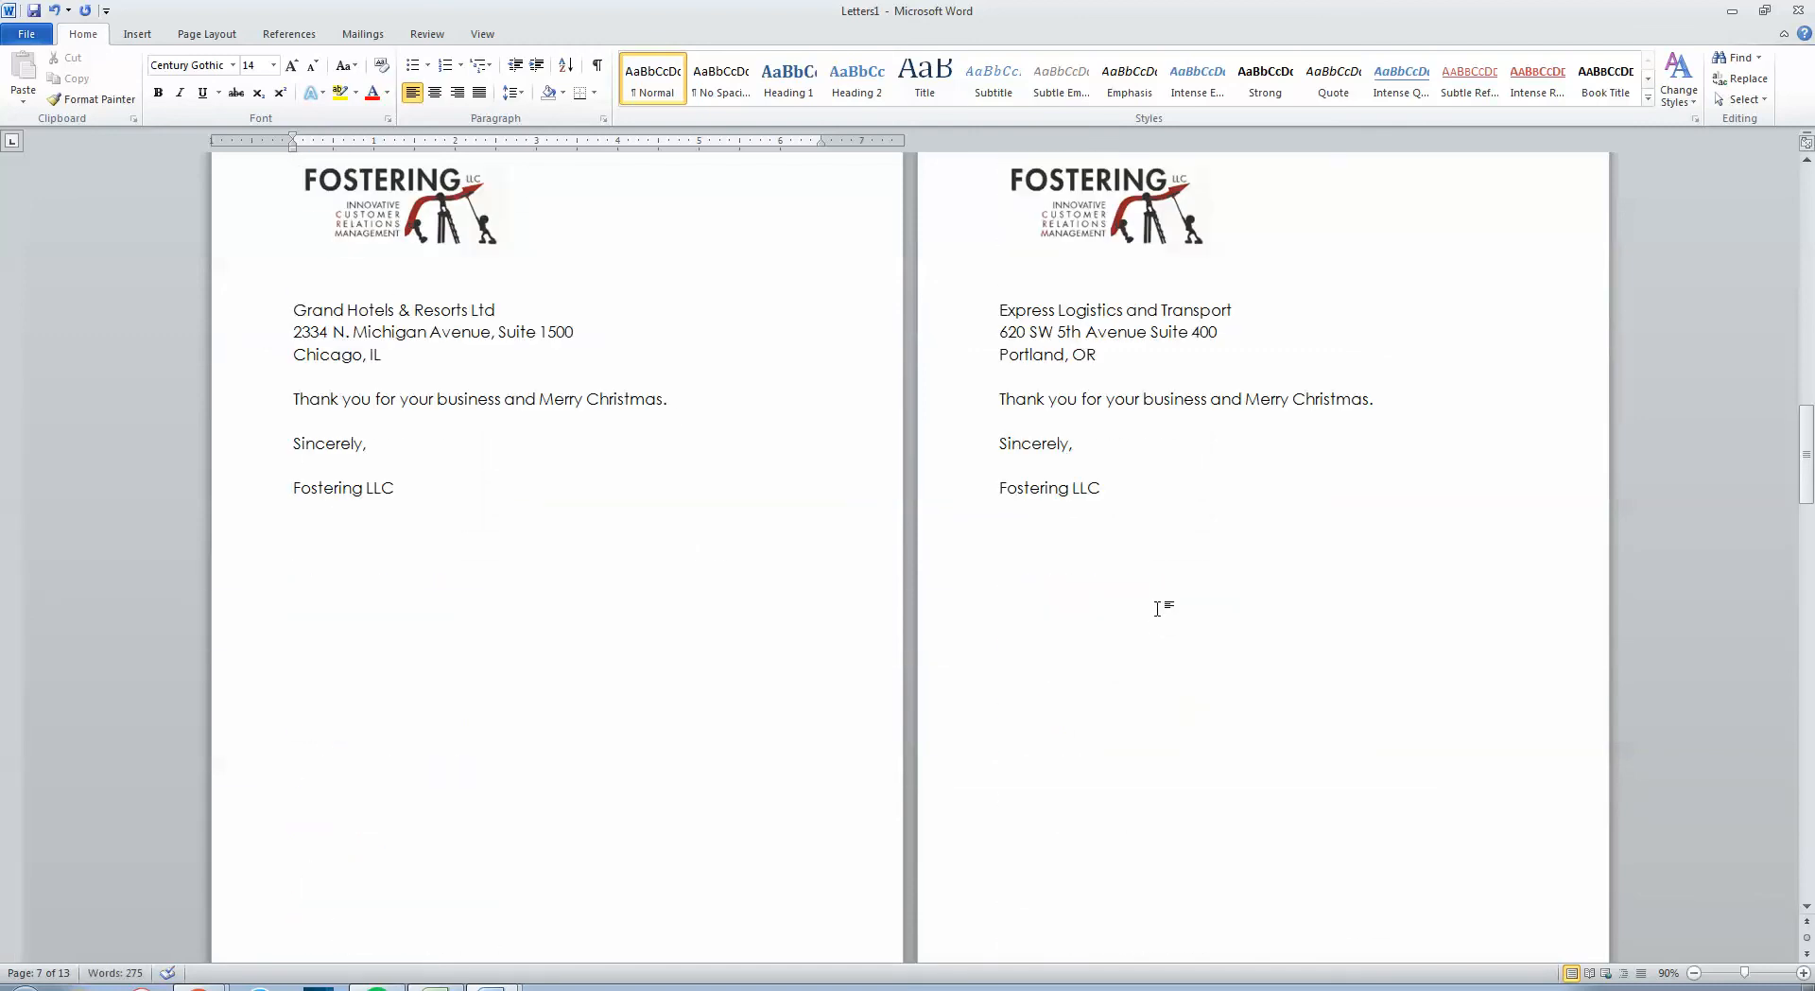
scroll(1172, 610, "up", 20)
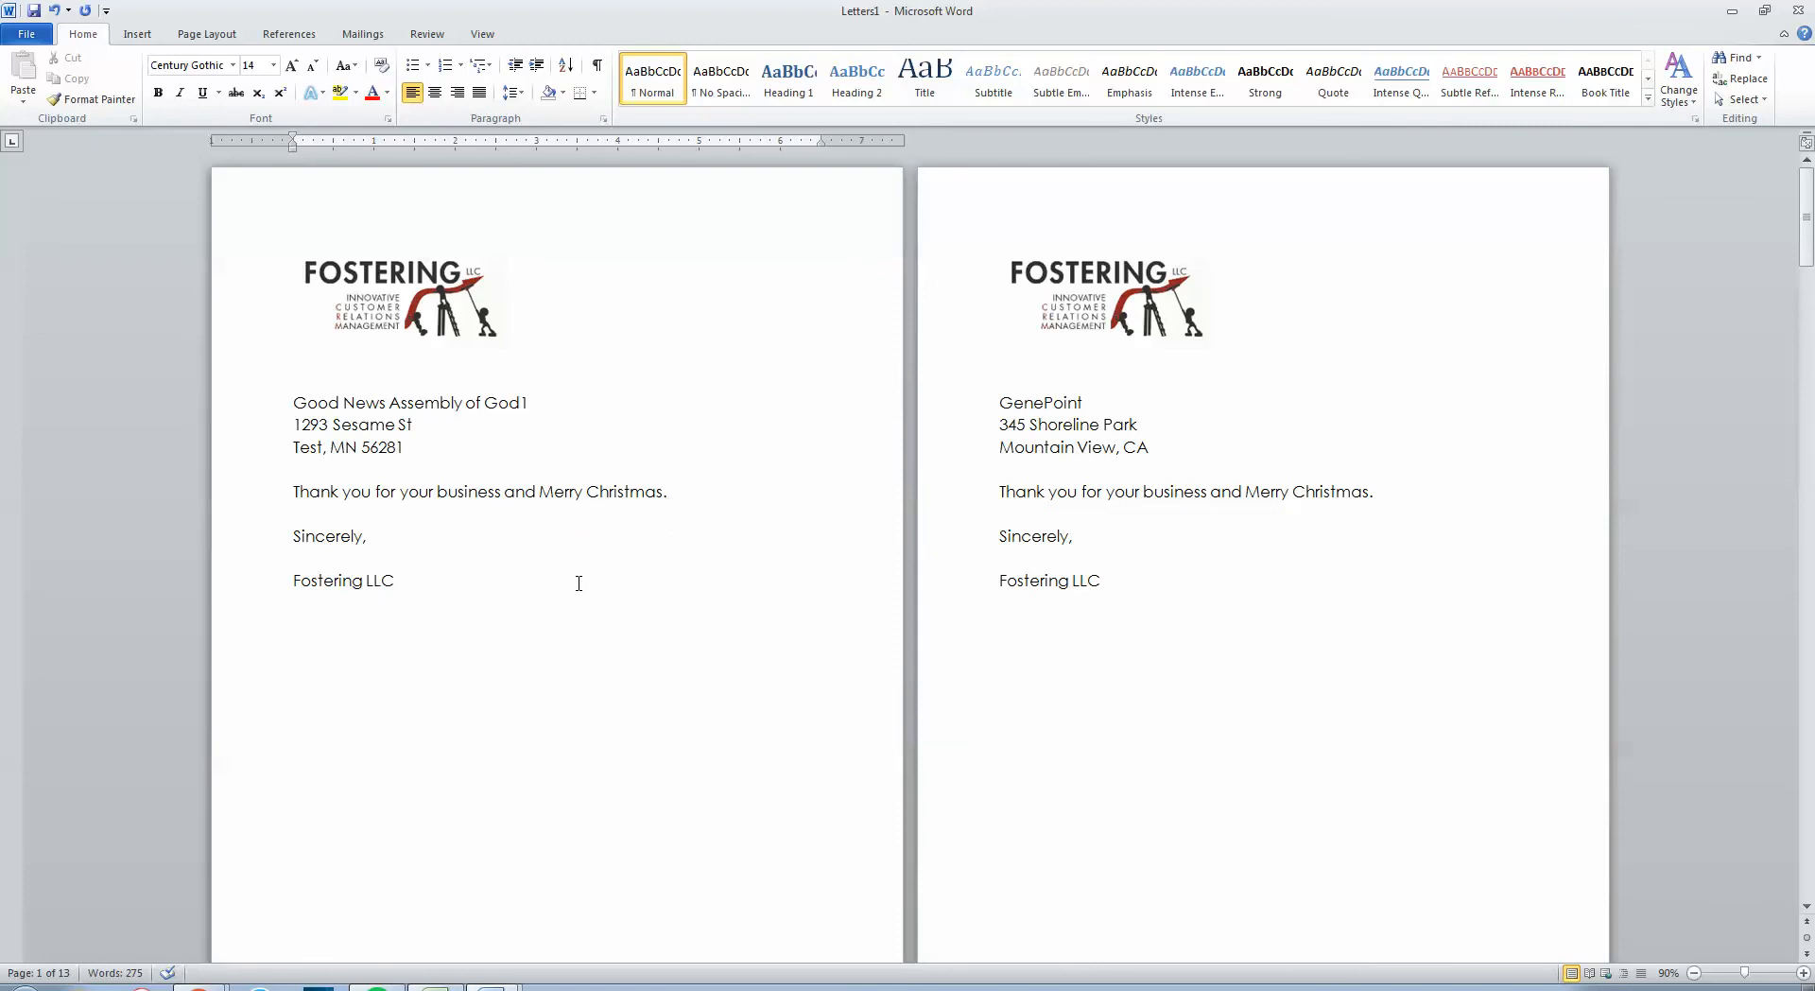
left_click(608, 542)
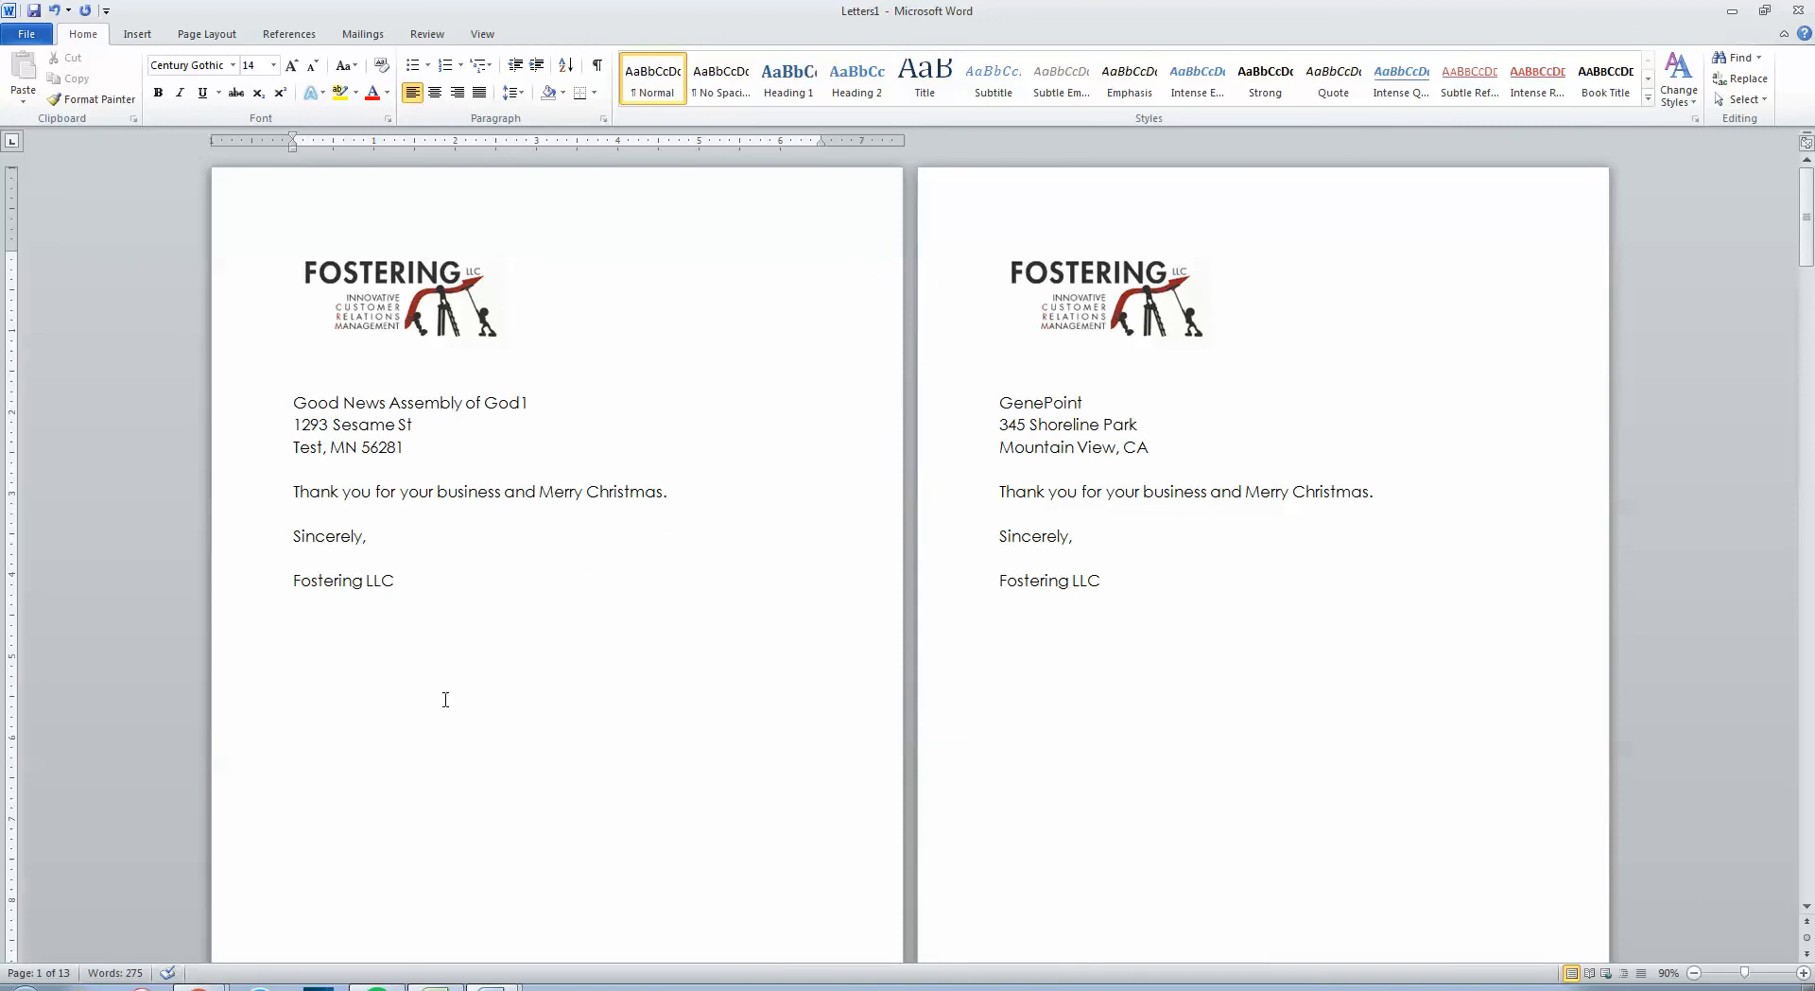
left_click(758, 552)
Switch to Salesforce in Chrome and open the Mailing Report from the reports list
left_click(198, 985)
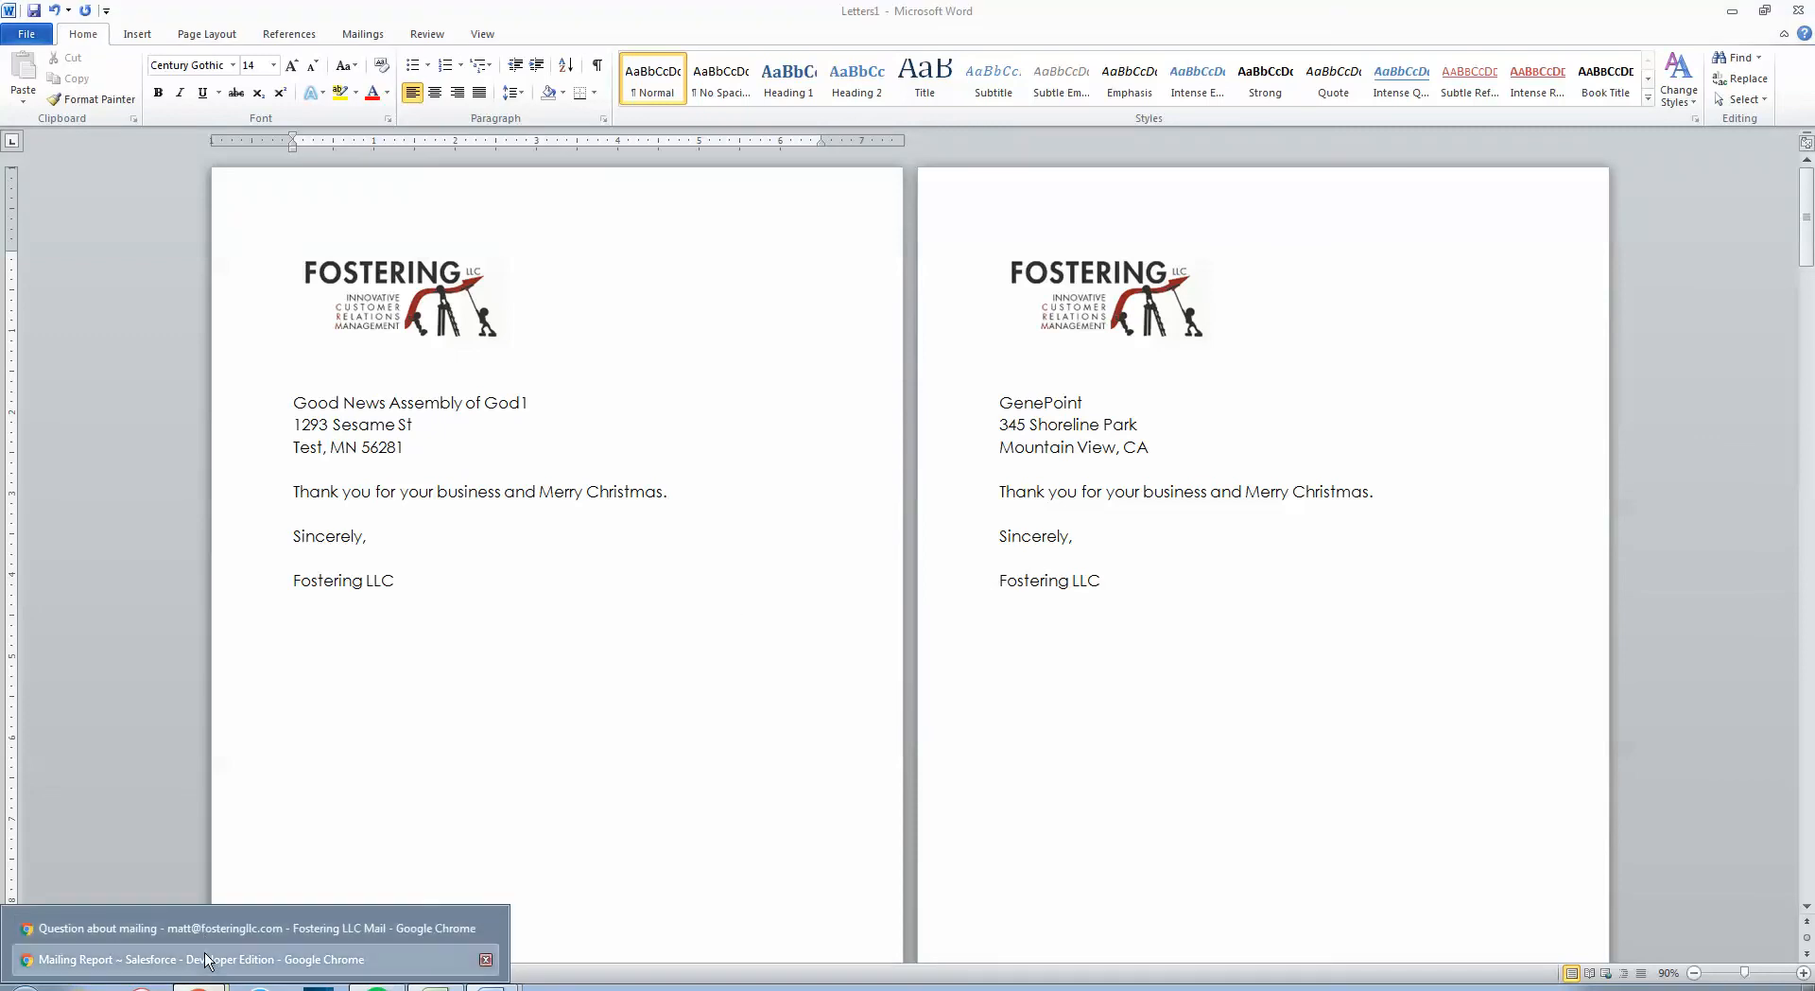
left_click(208, 959)
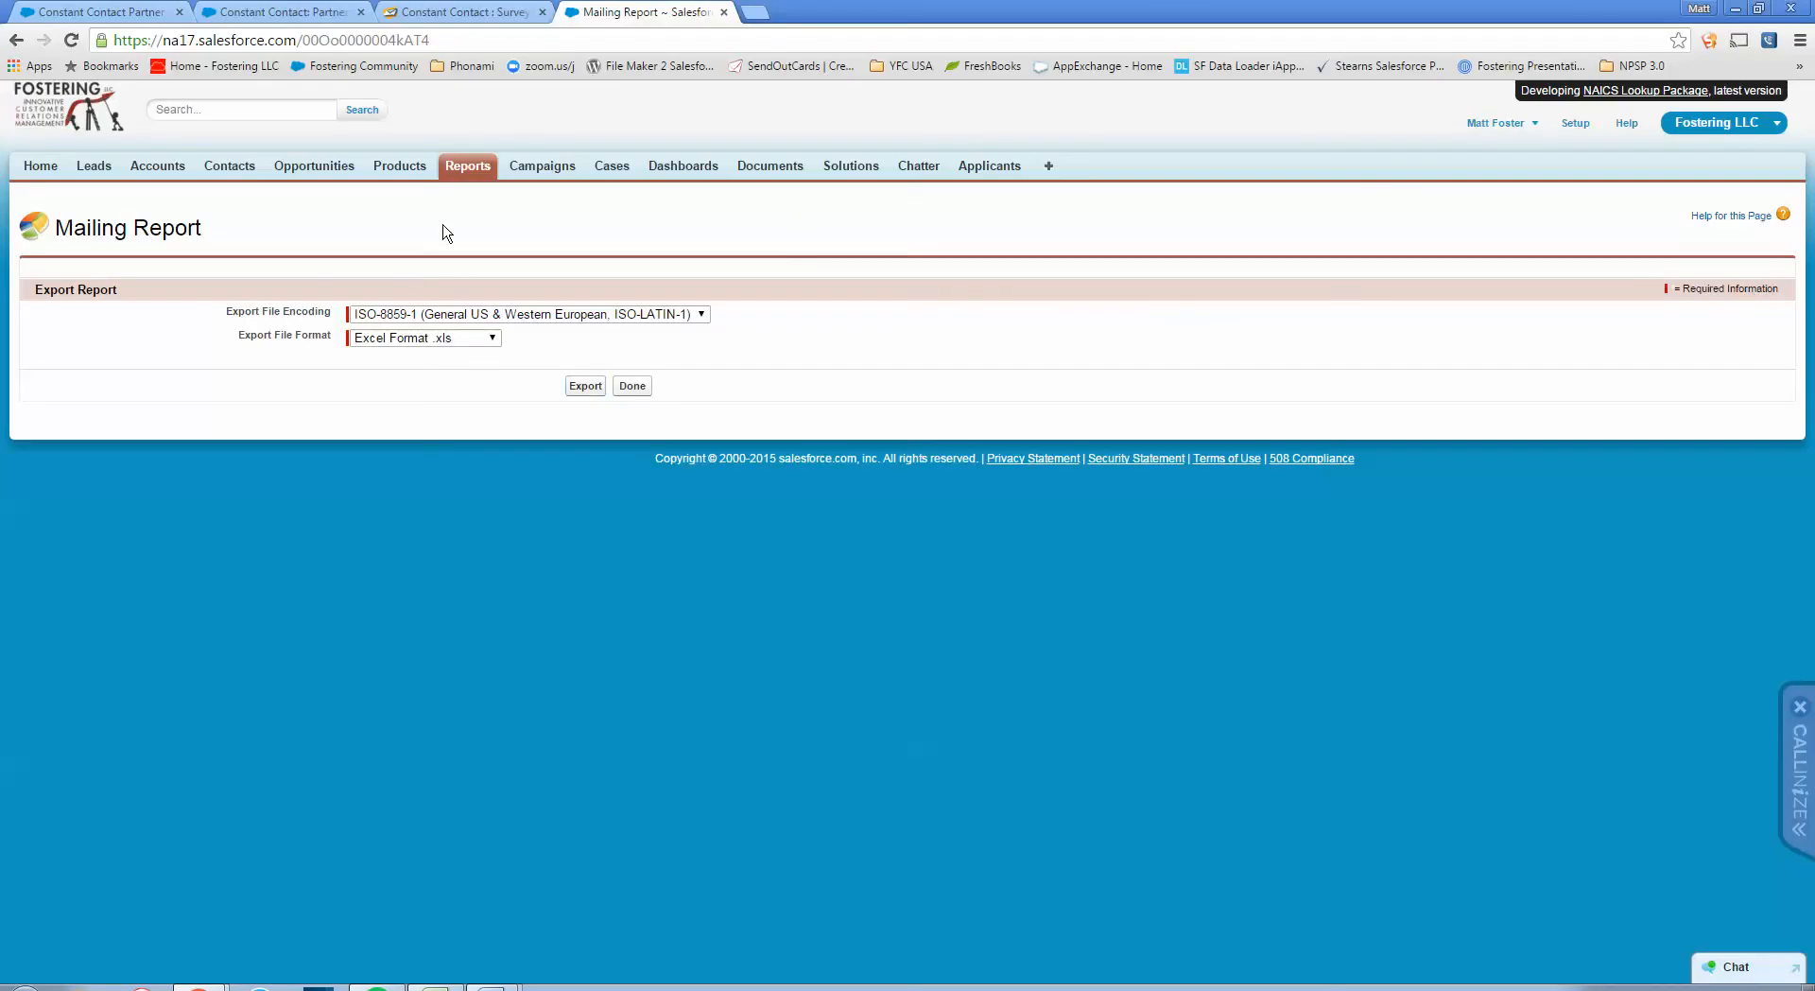
left_click(470, 175)
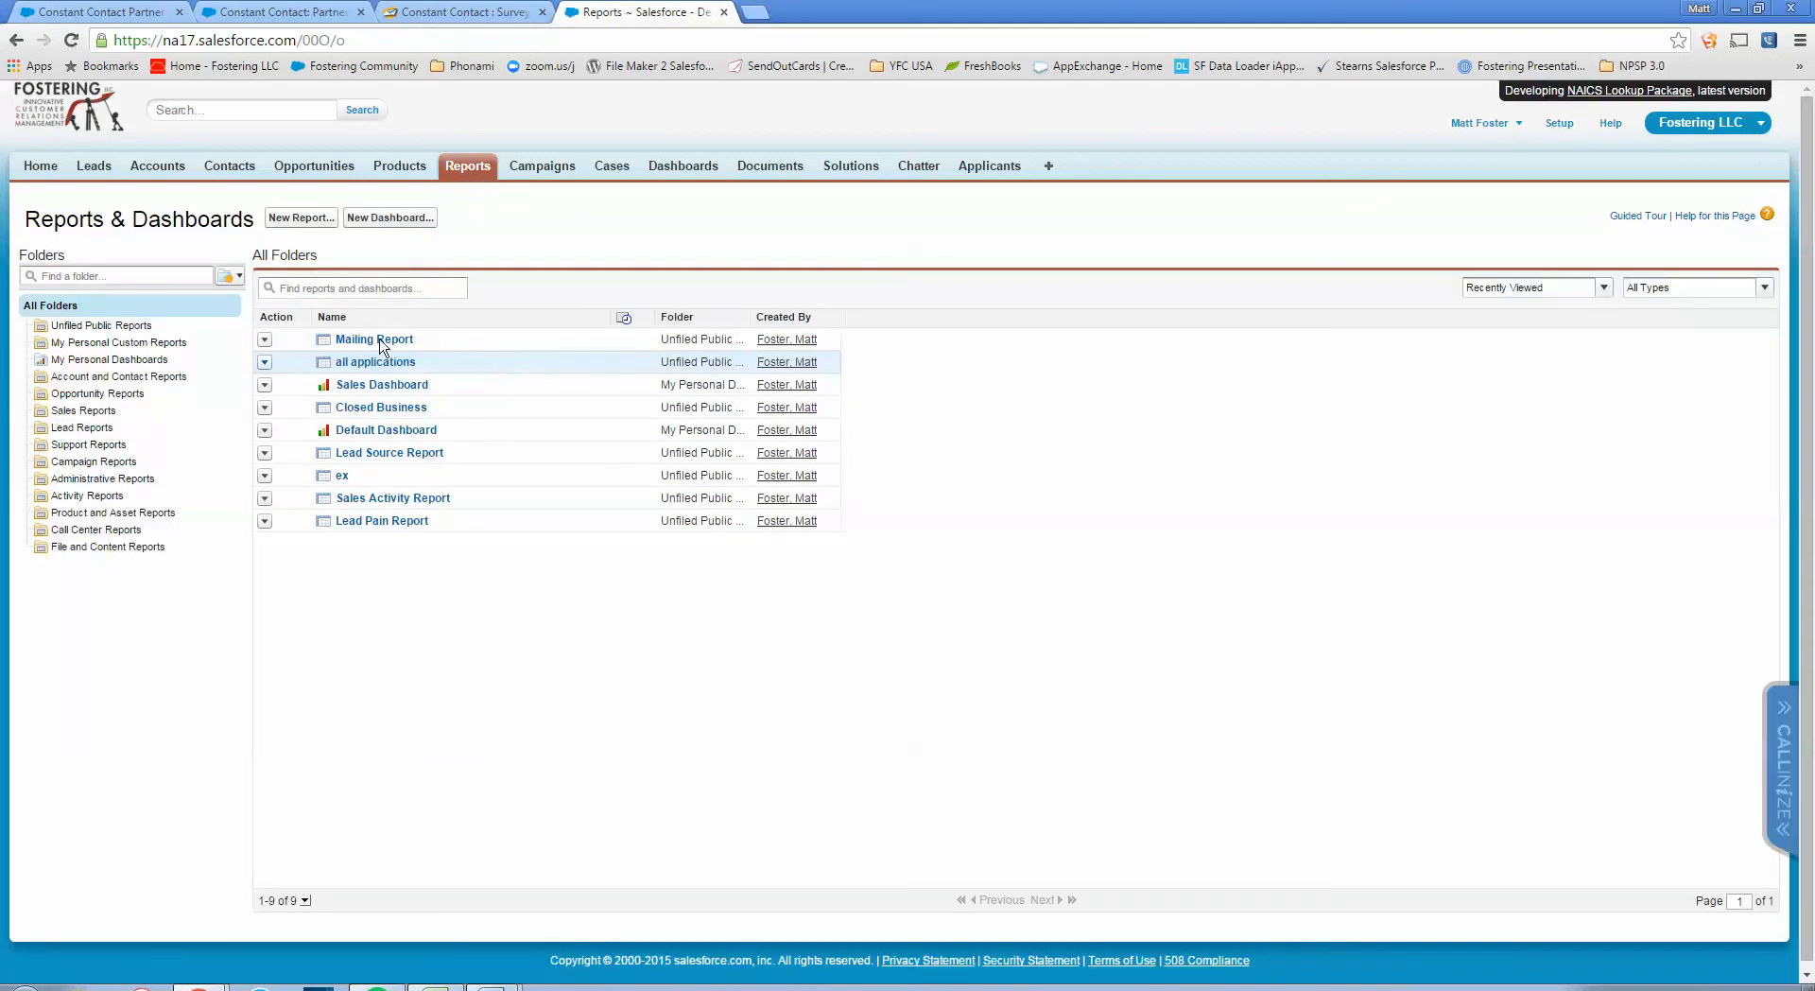
left_click(378, 337)
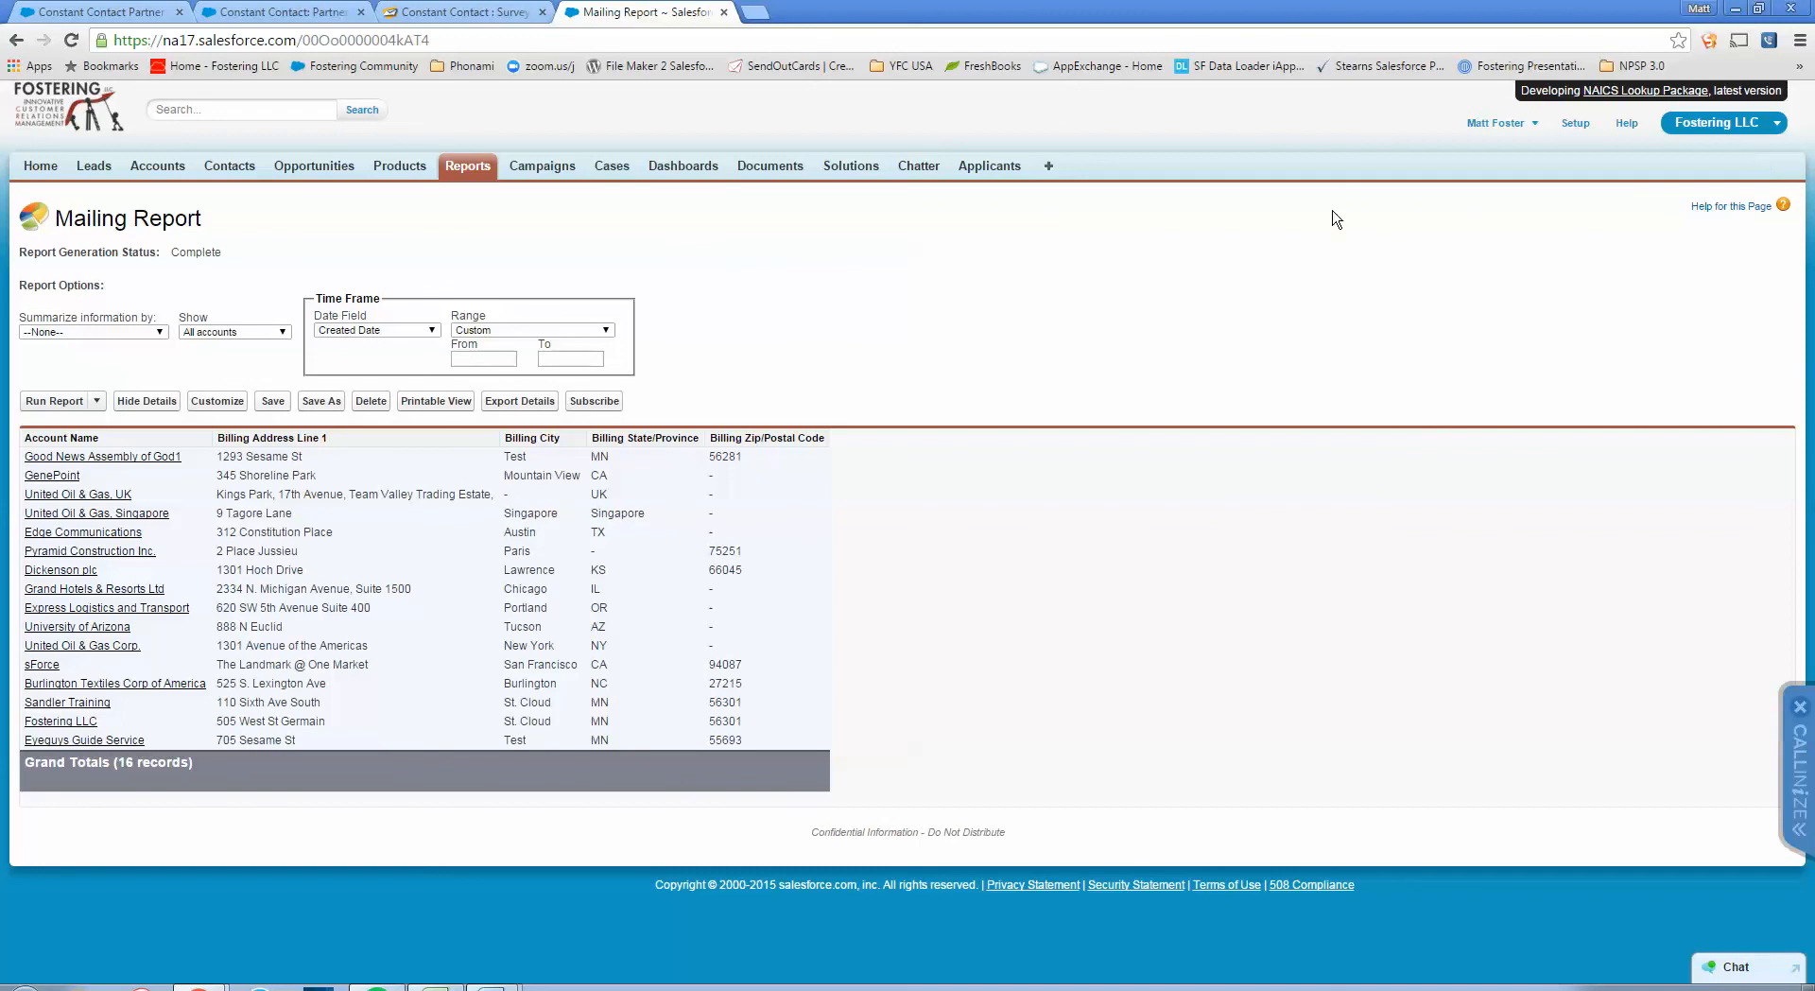
Open the Good News Assembly of God1 account from the report and examine its details and related lists
left_click(87, 458)
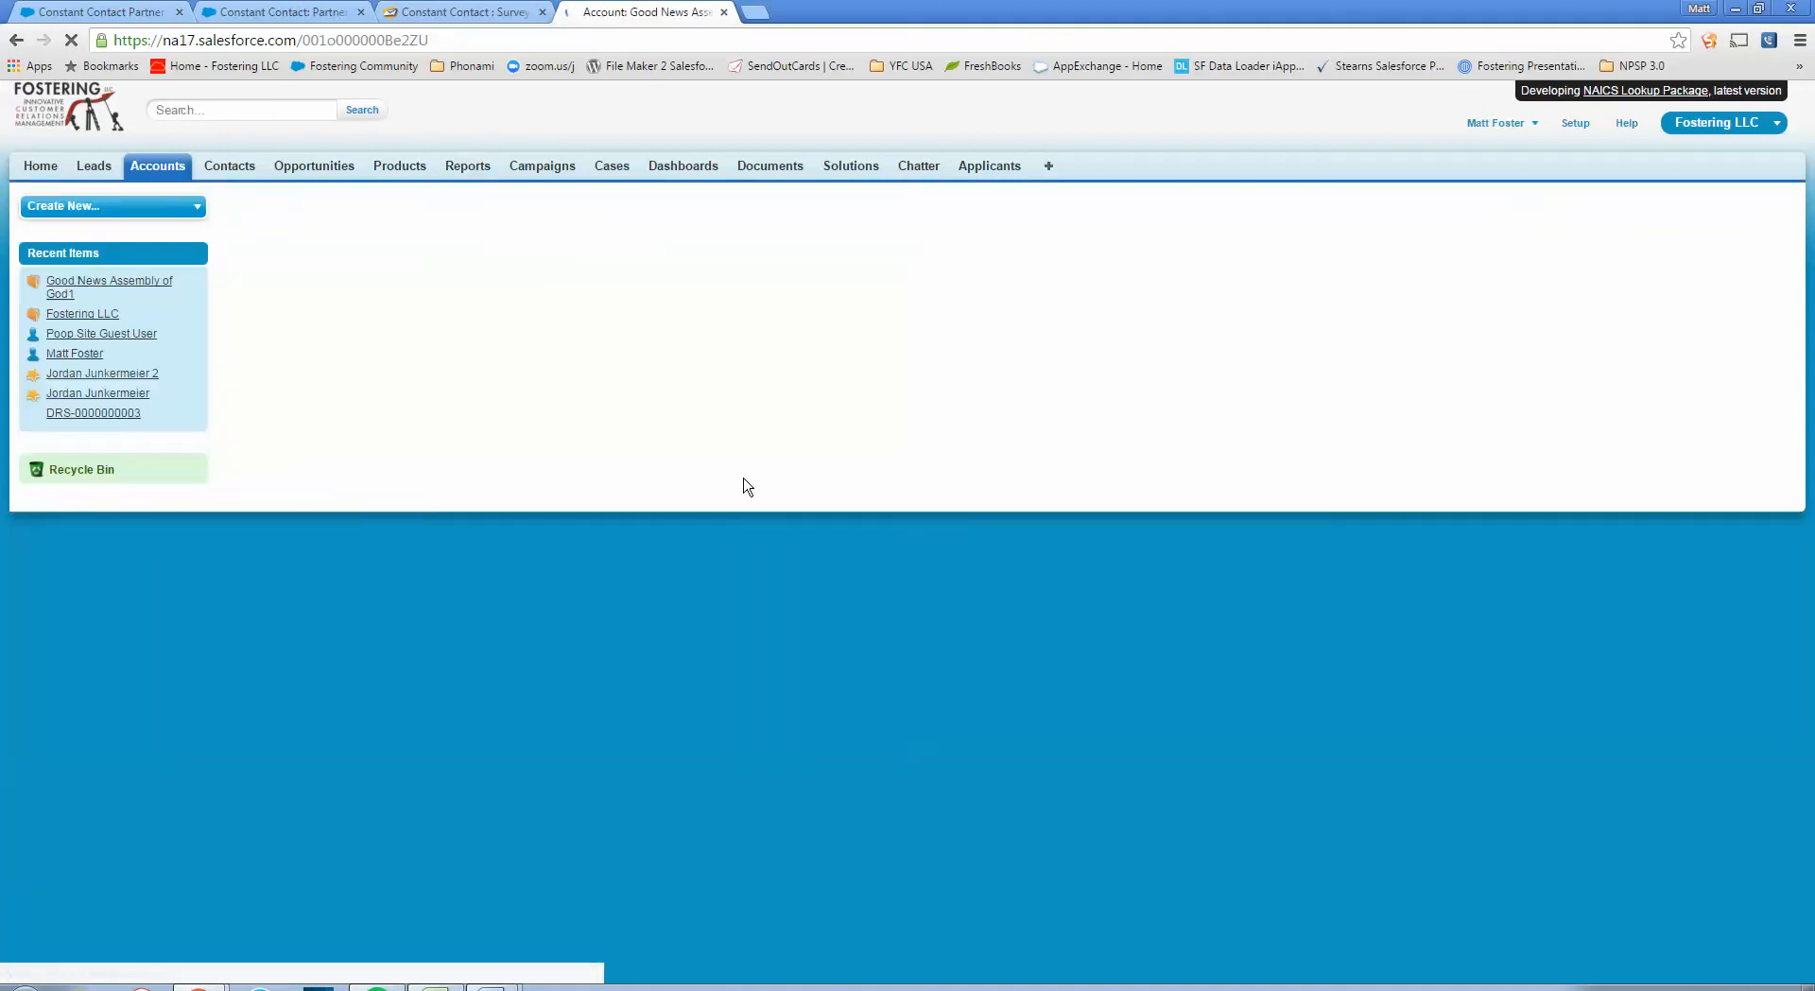
scroll(839, 506, "down", 3)
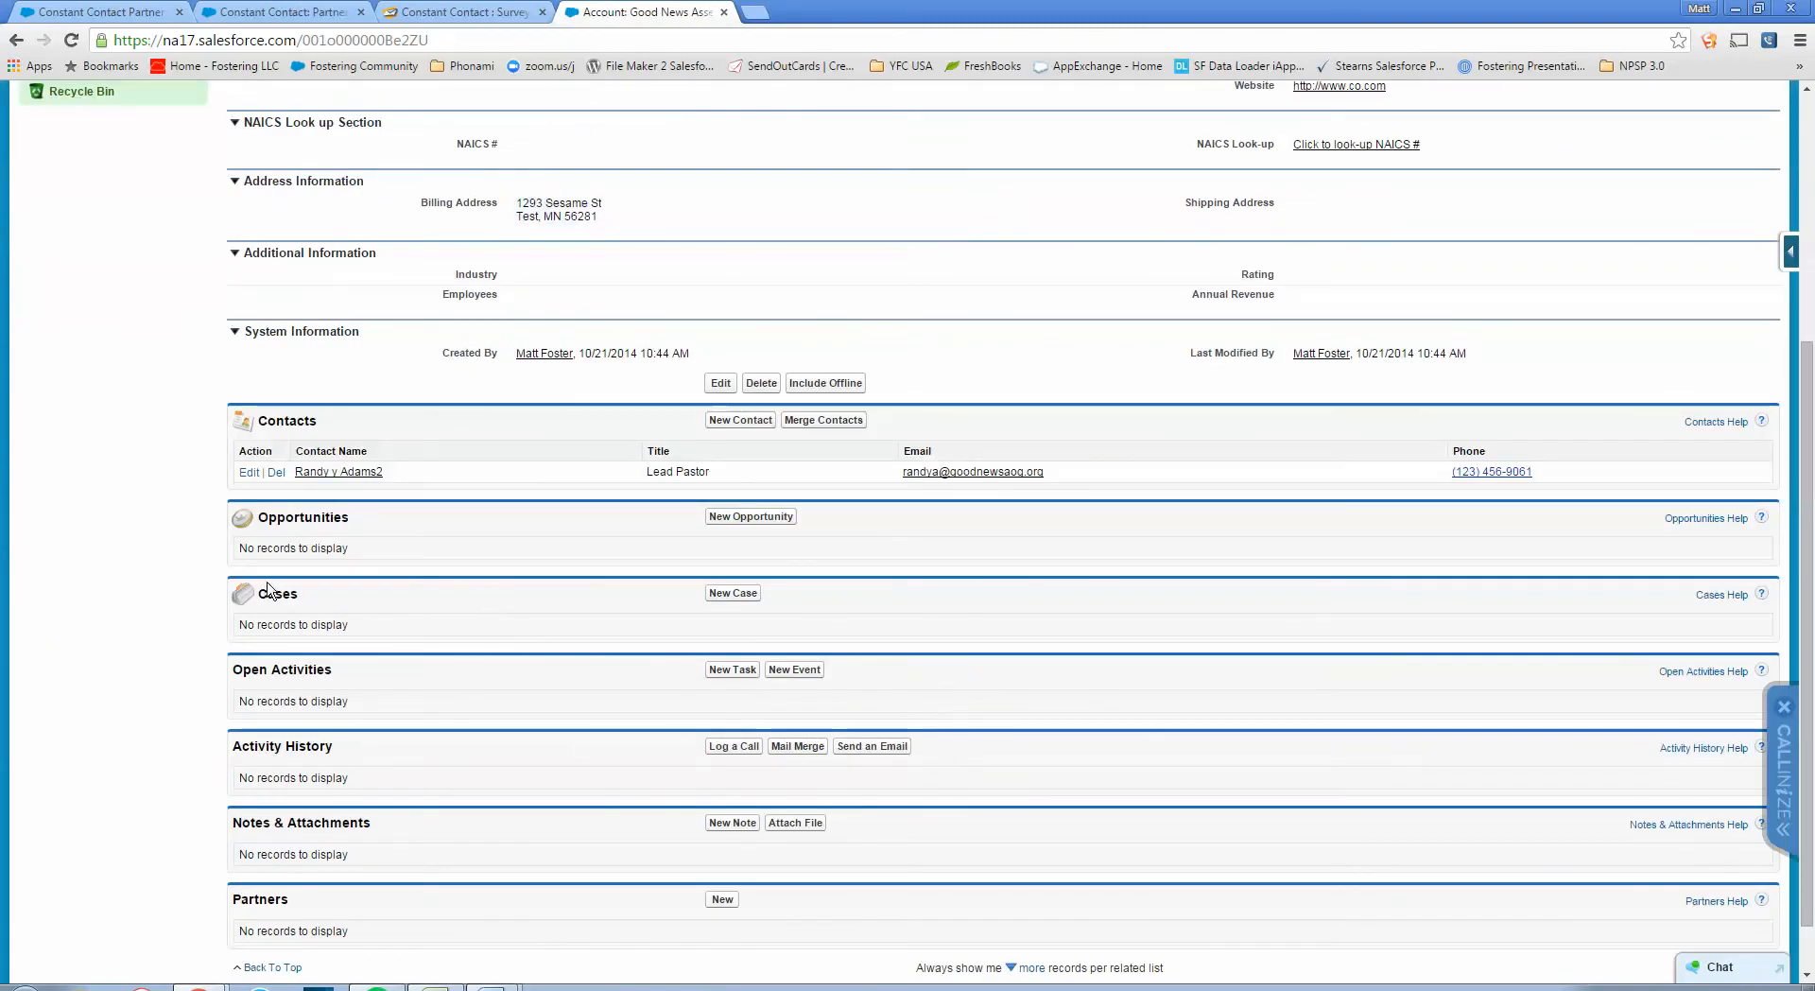
scroll(519, 760, "up", 4)
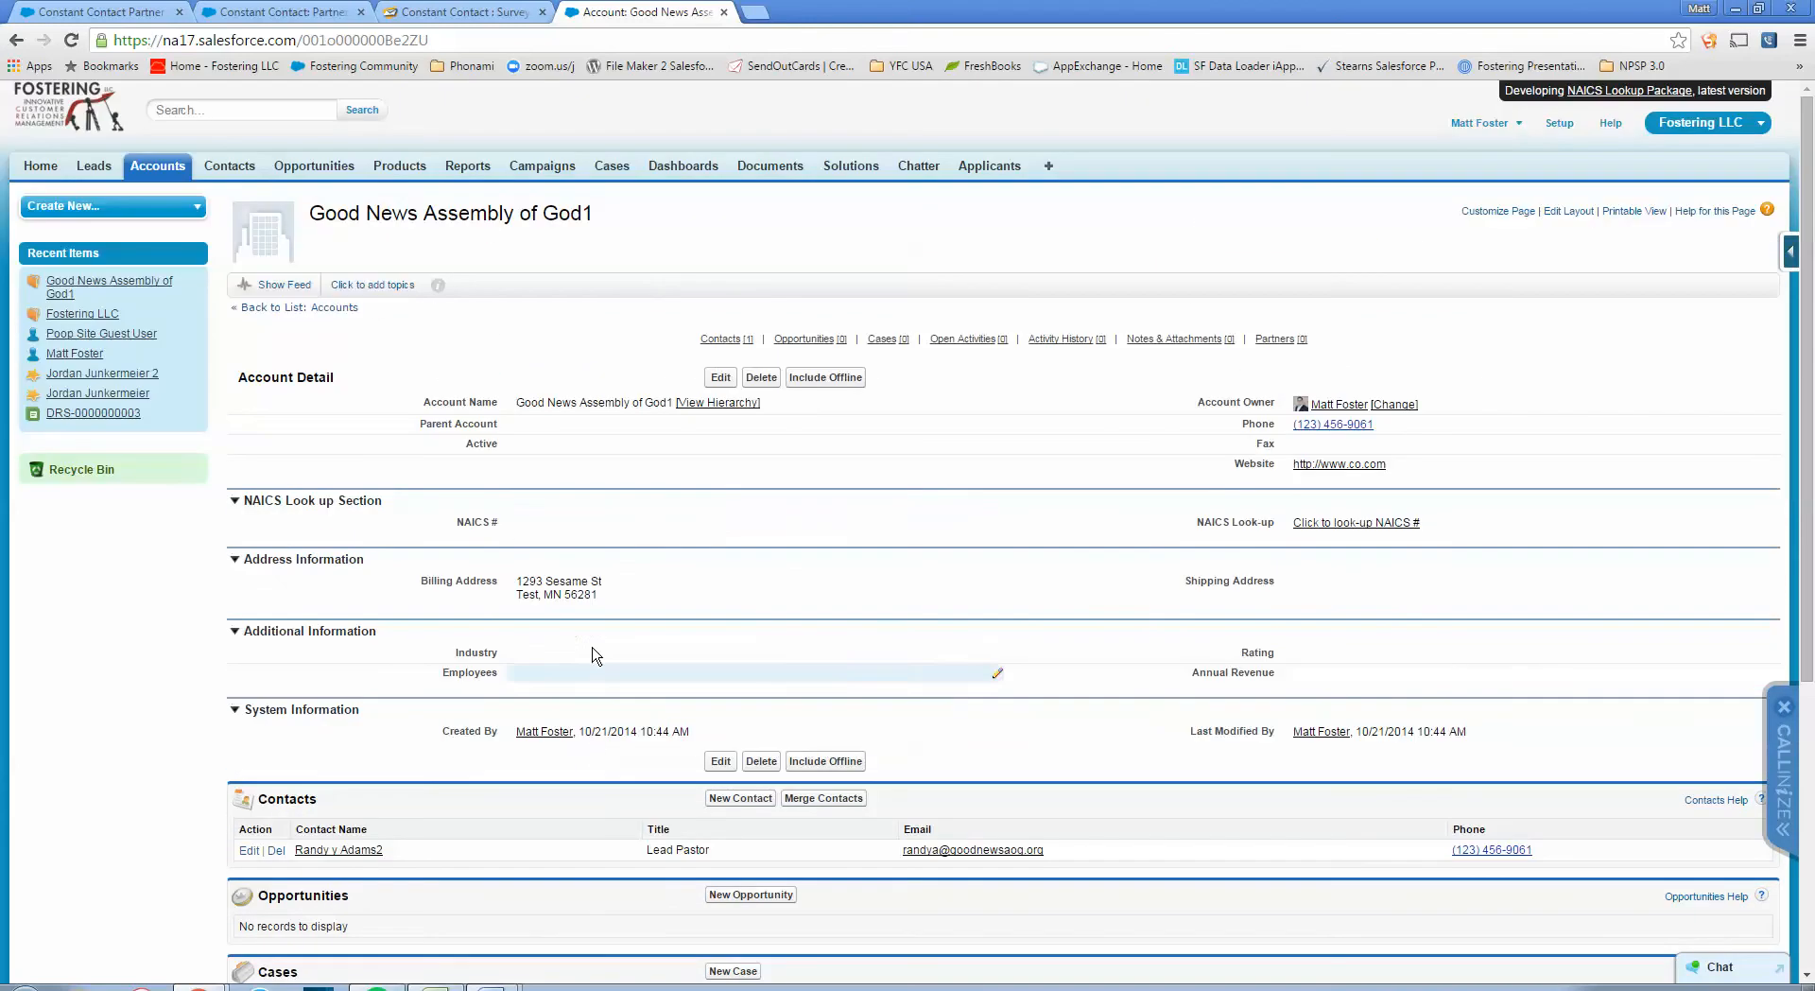